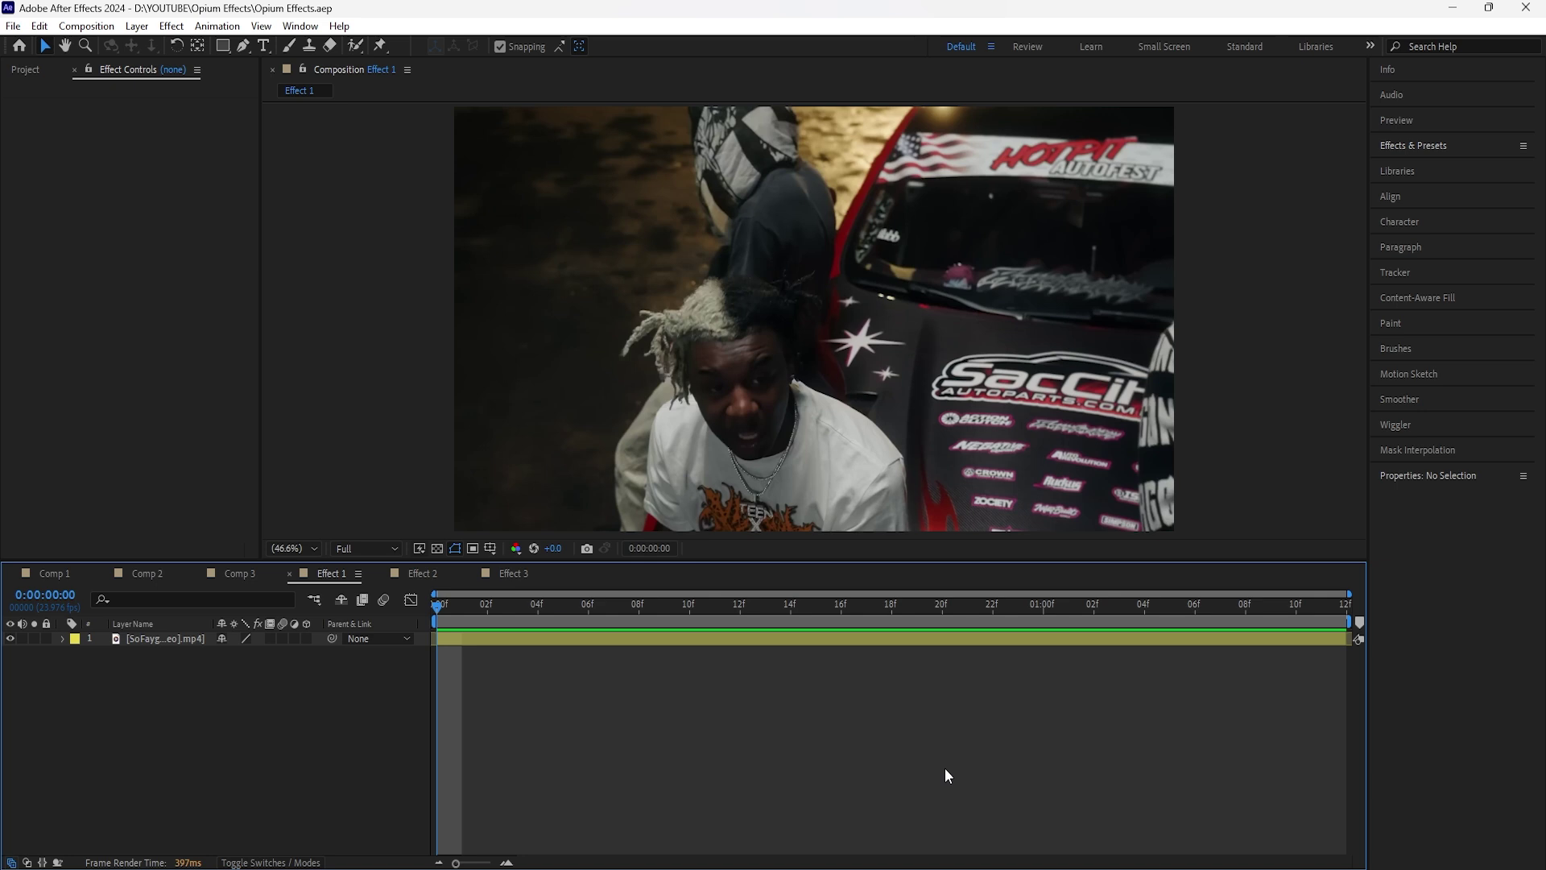
# Step: Preview the clip in the Effect 1 composition and add a new adjustment layer above the footage layer
pyautogui.press('space')
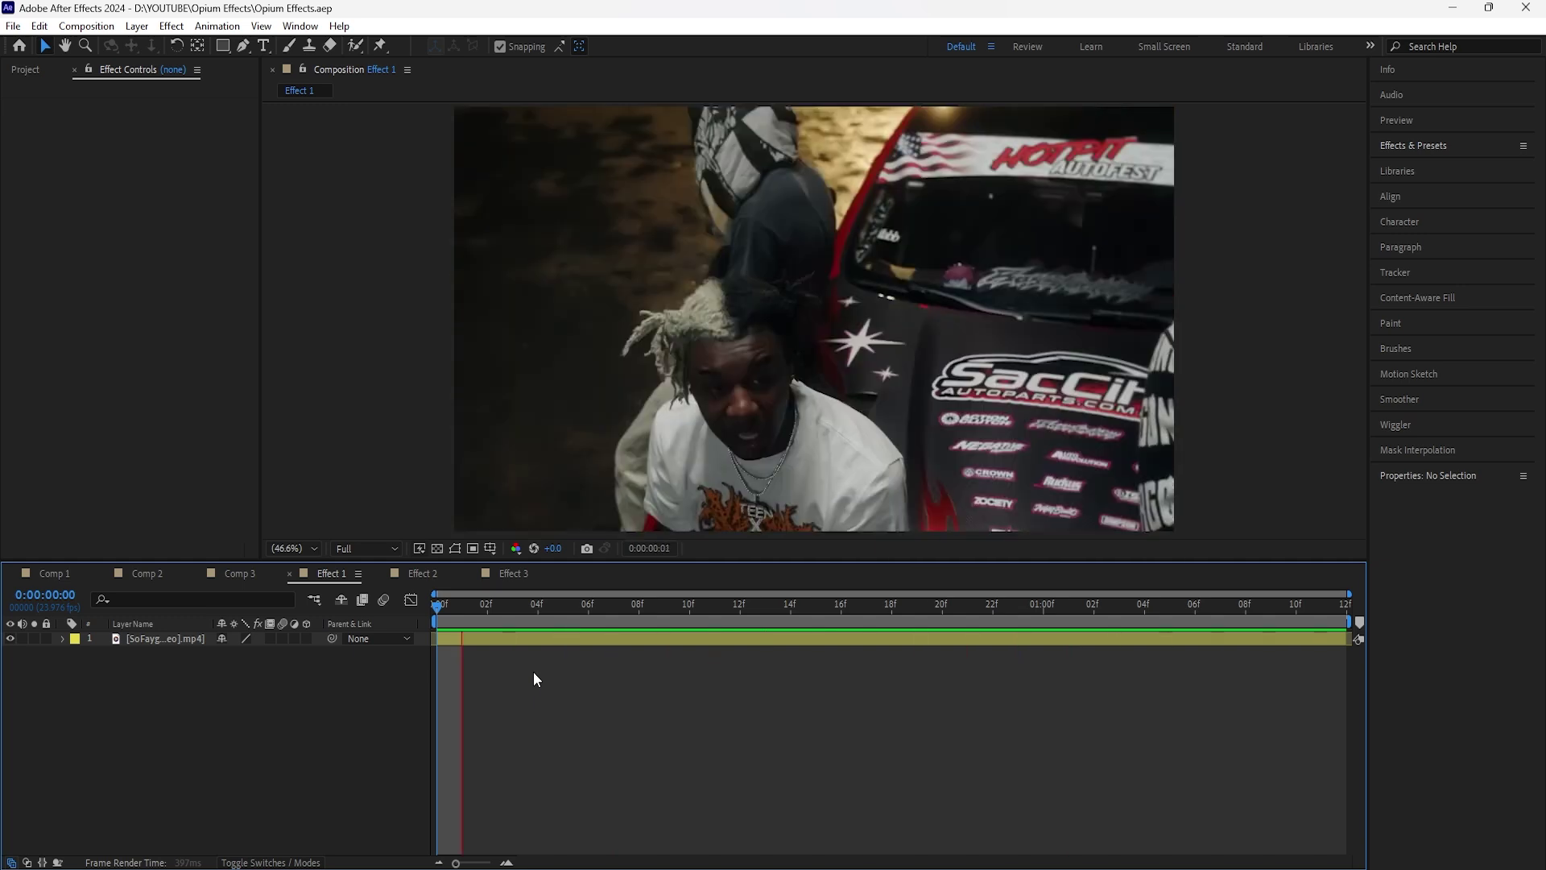
pyautogui.click(177, 641)
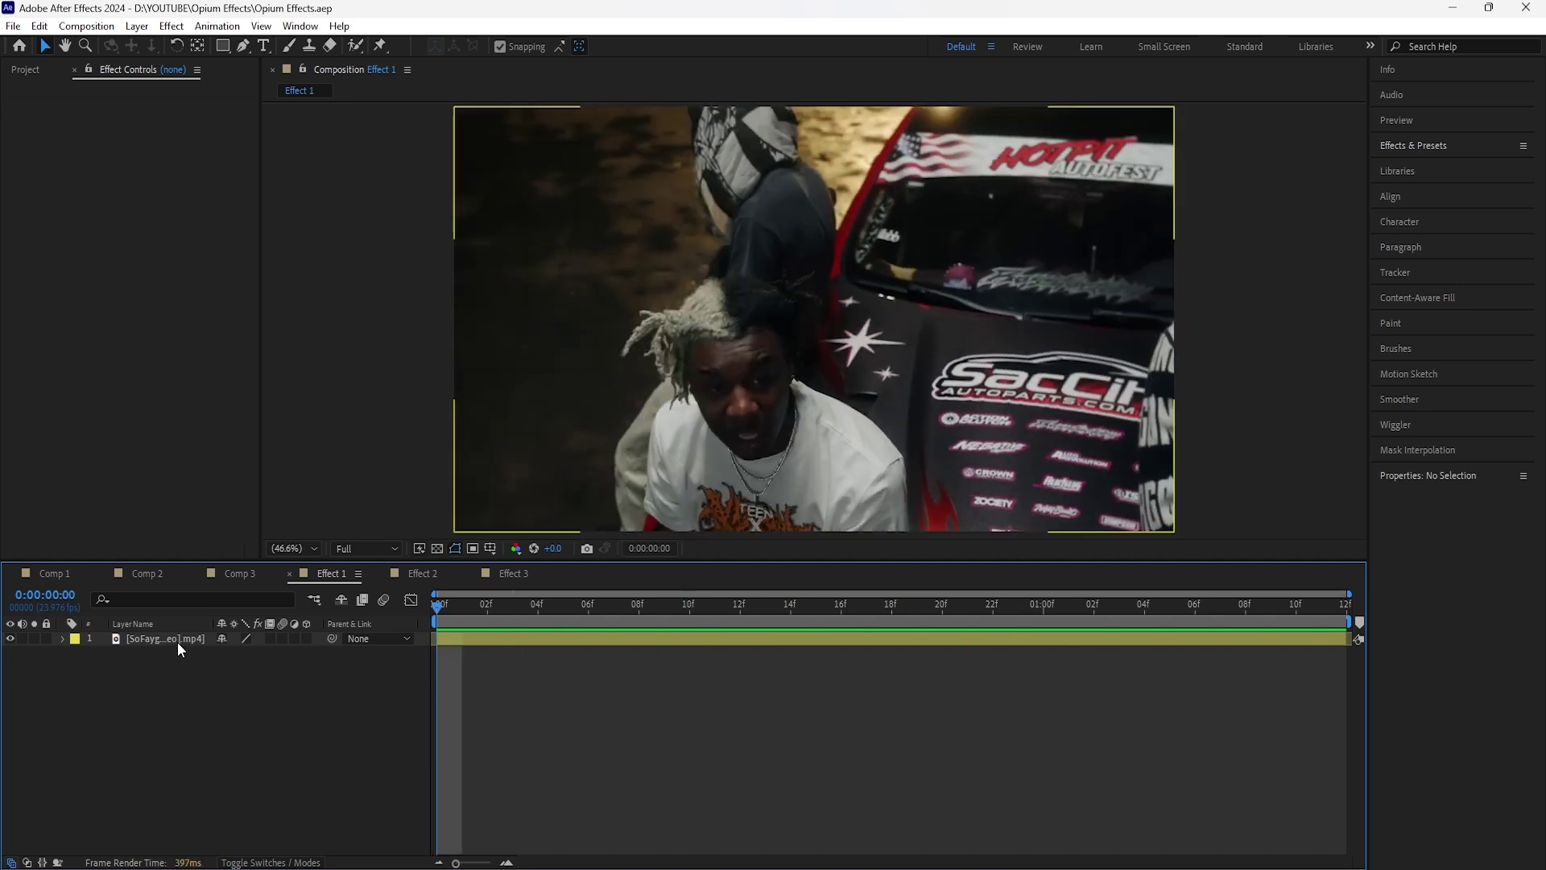
pyautogui.click(177, 641)
pyautogui.rightClick(262, 456)
pyautogui.moveTo(406, 470)
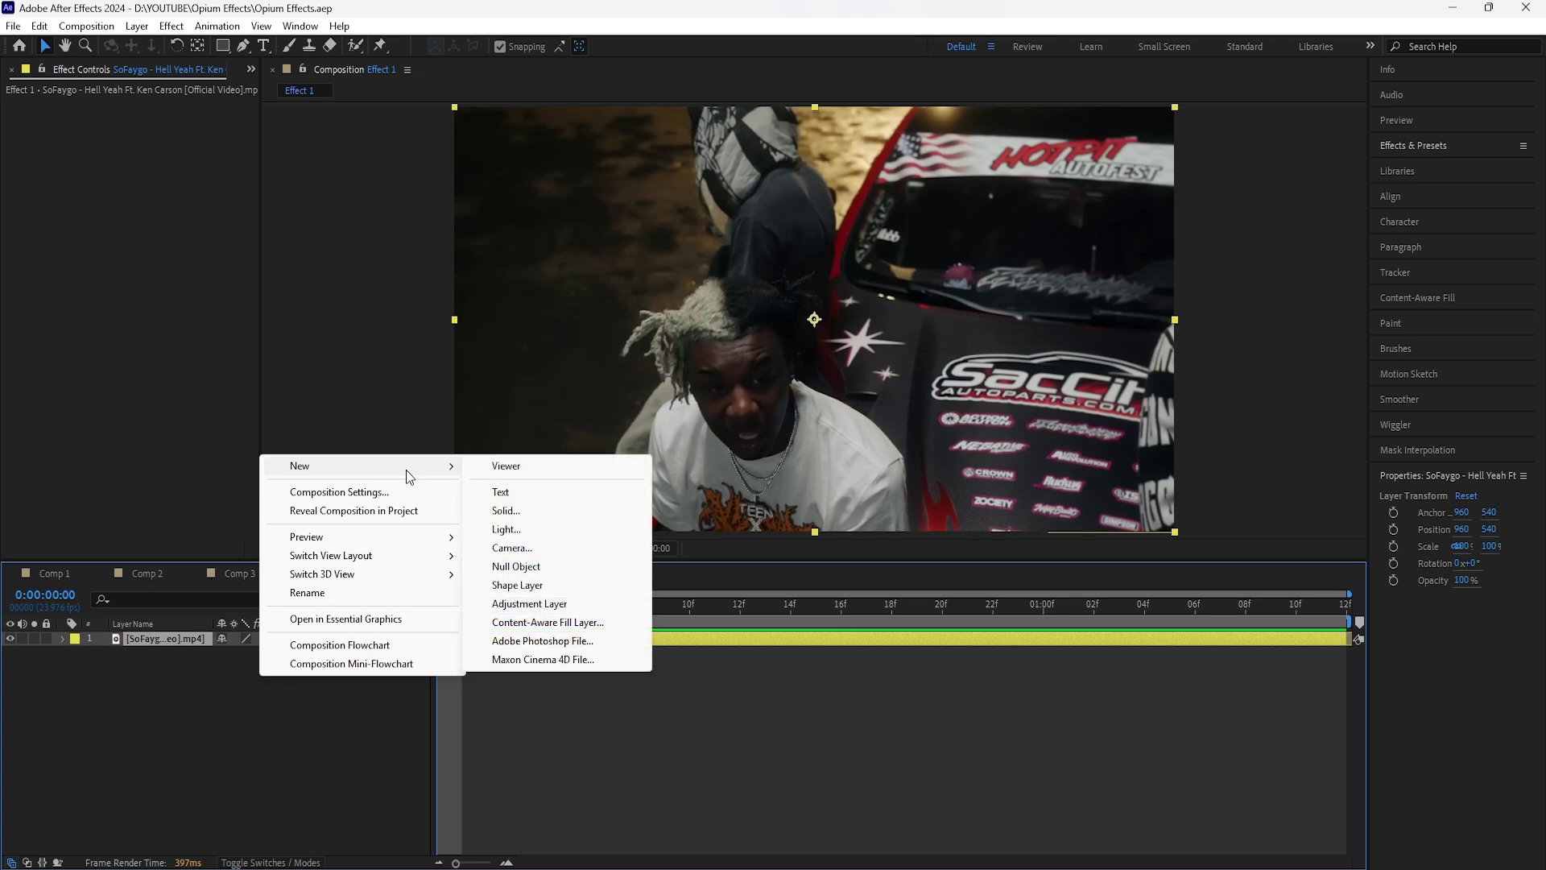
pyautogui.click(529, 603)
# Step: Apply the Glow effect to the adjustment layer with a glow radius of 150 and an intensity of 0.3
pyautogui.click(1483, 145)
pyautogui.click(1452, 166)
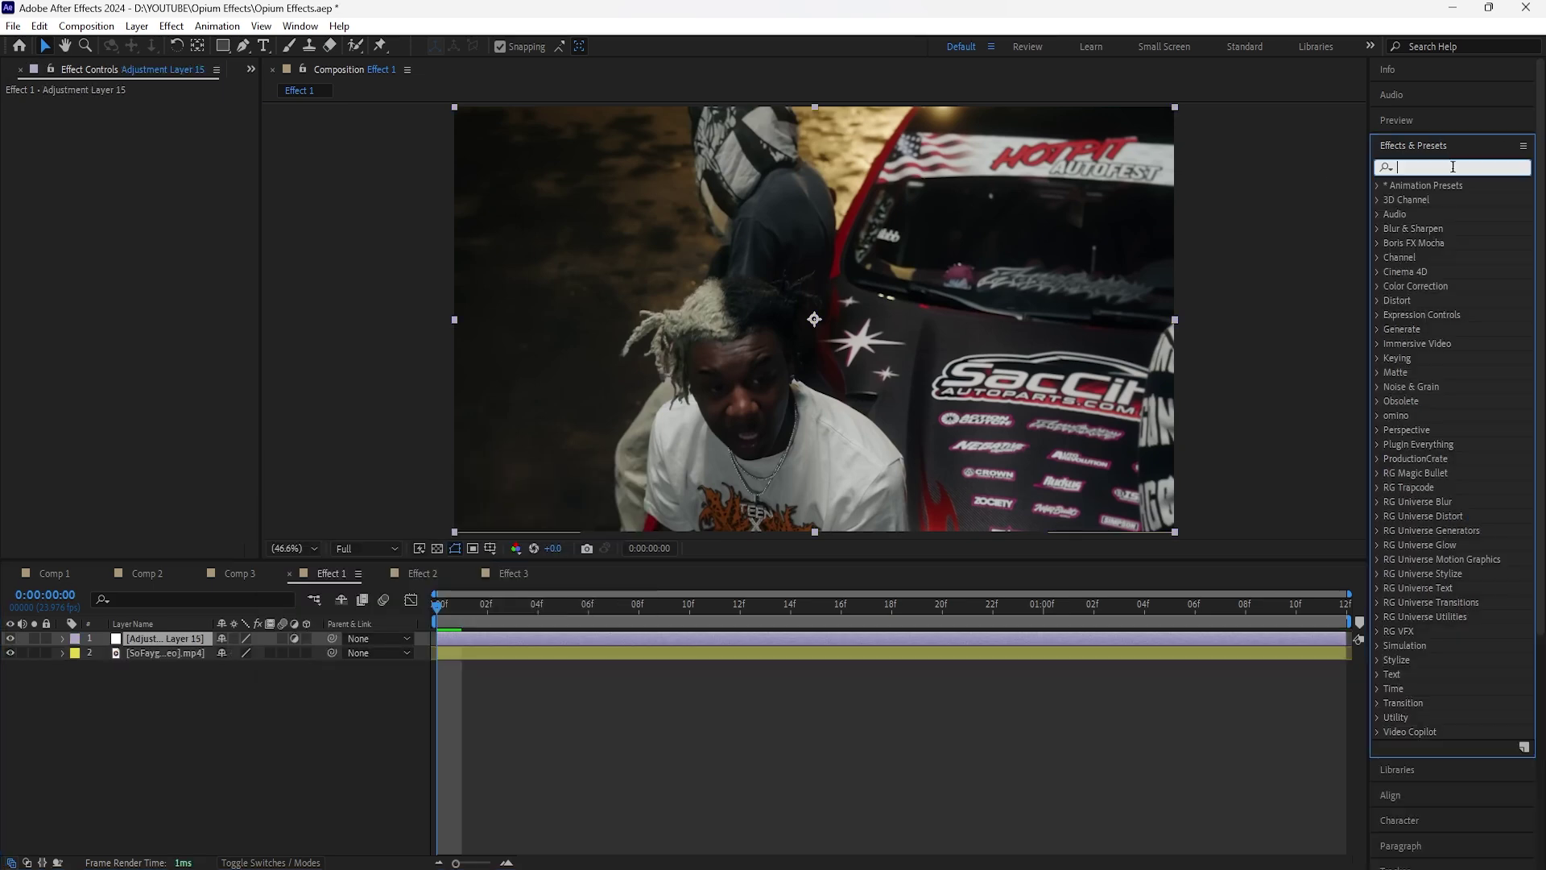
pyautogui.write('glow')
pyautogui.doubleClick(1438, 401)
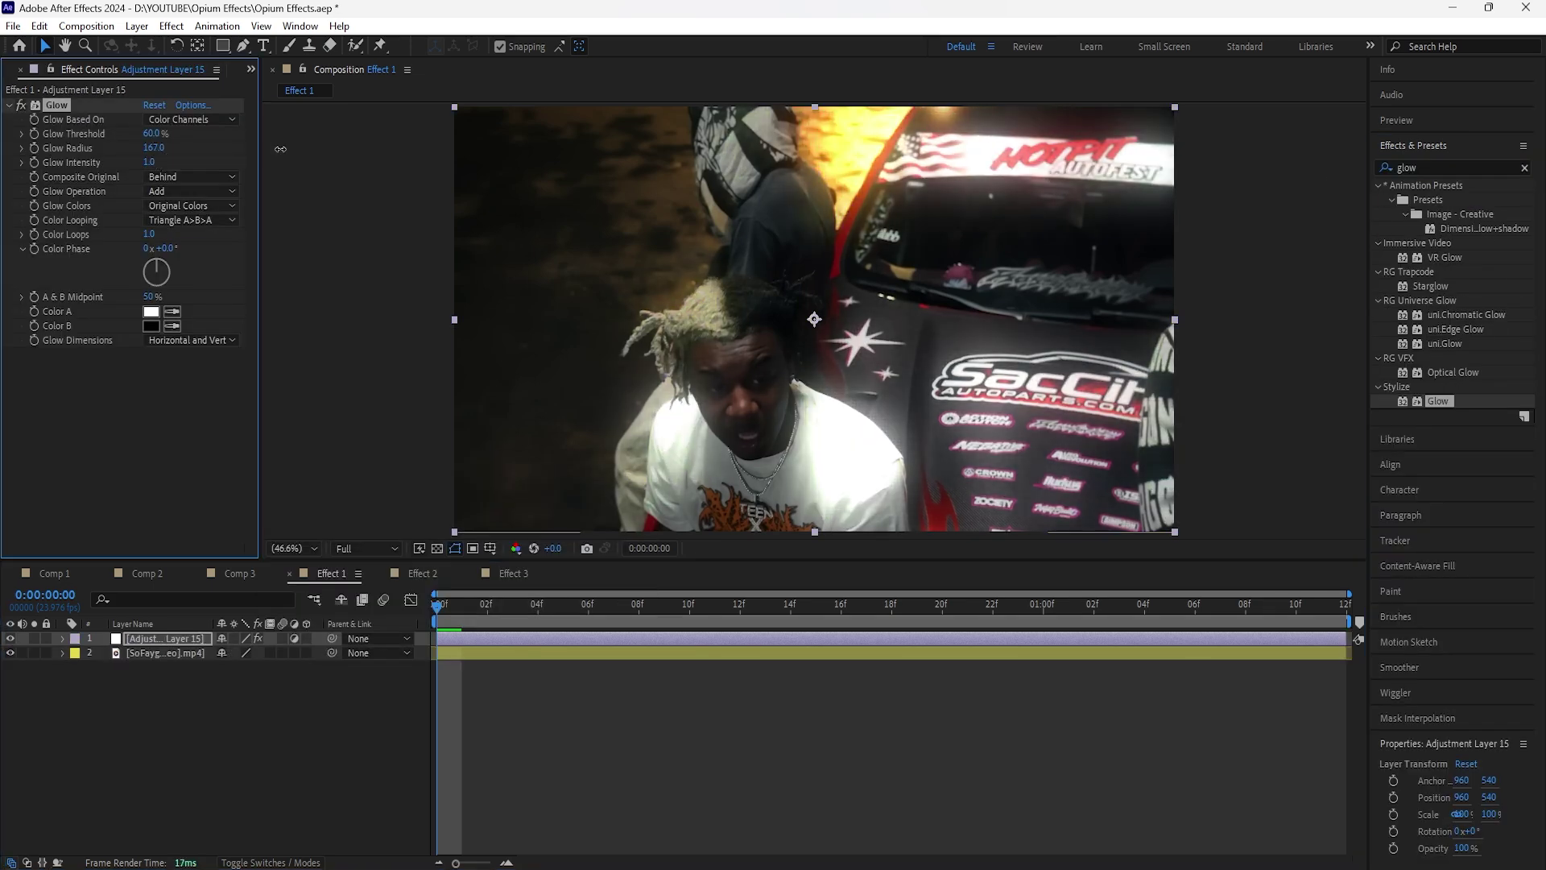
pyautogui.moveTo(415, 149); pyautogui.dragTo(282, 158)
pyautogui.moveTo(145, 162); pyautogui.dragTo(103, 168)
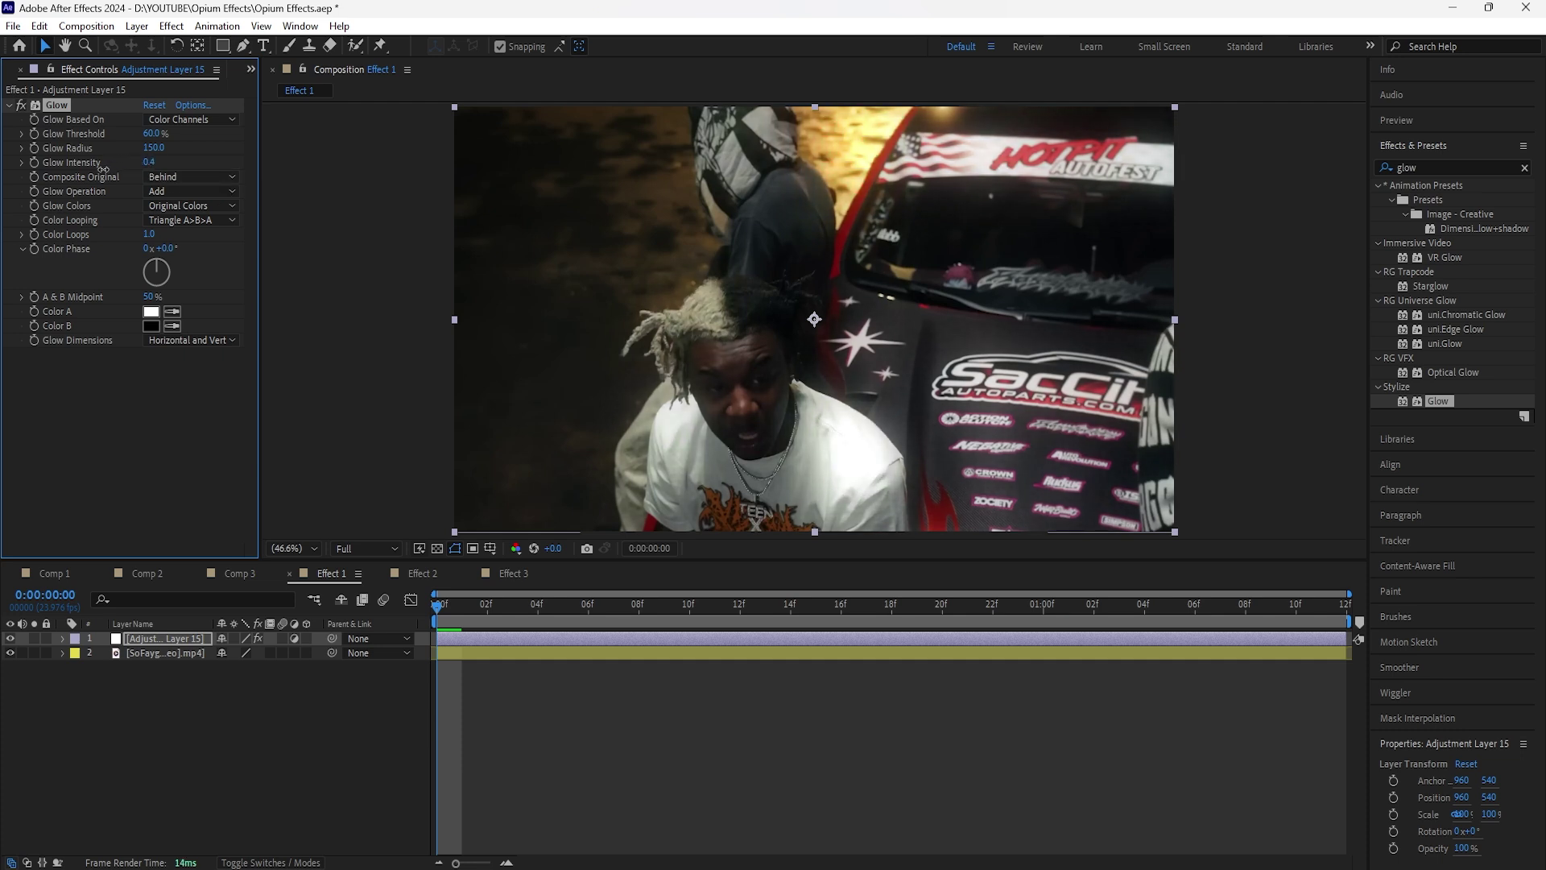
# Step: Apply the Tint and Invert effects to the adjustment layer with their default settings
pyautogui.click(173, 638)
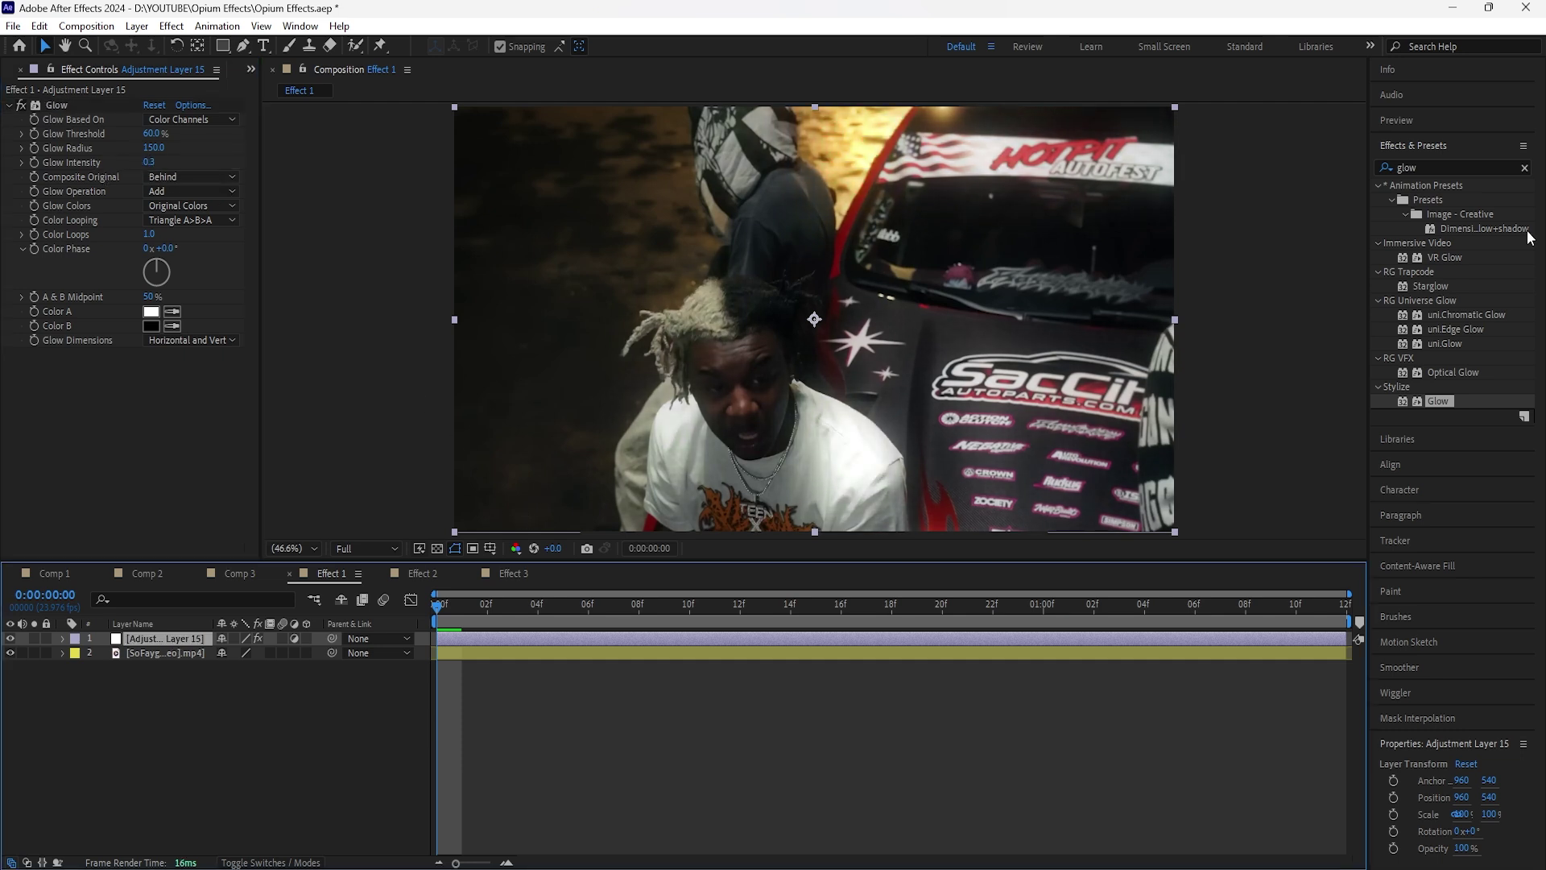
pyautogui.click(1524, 168)
pyautogui.write('tint')
pyautogui.doubleClick(1435, 257)
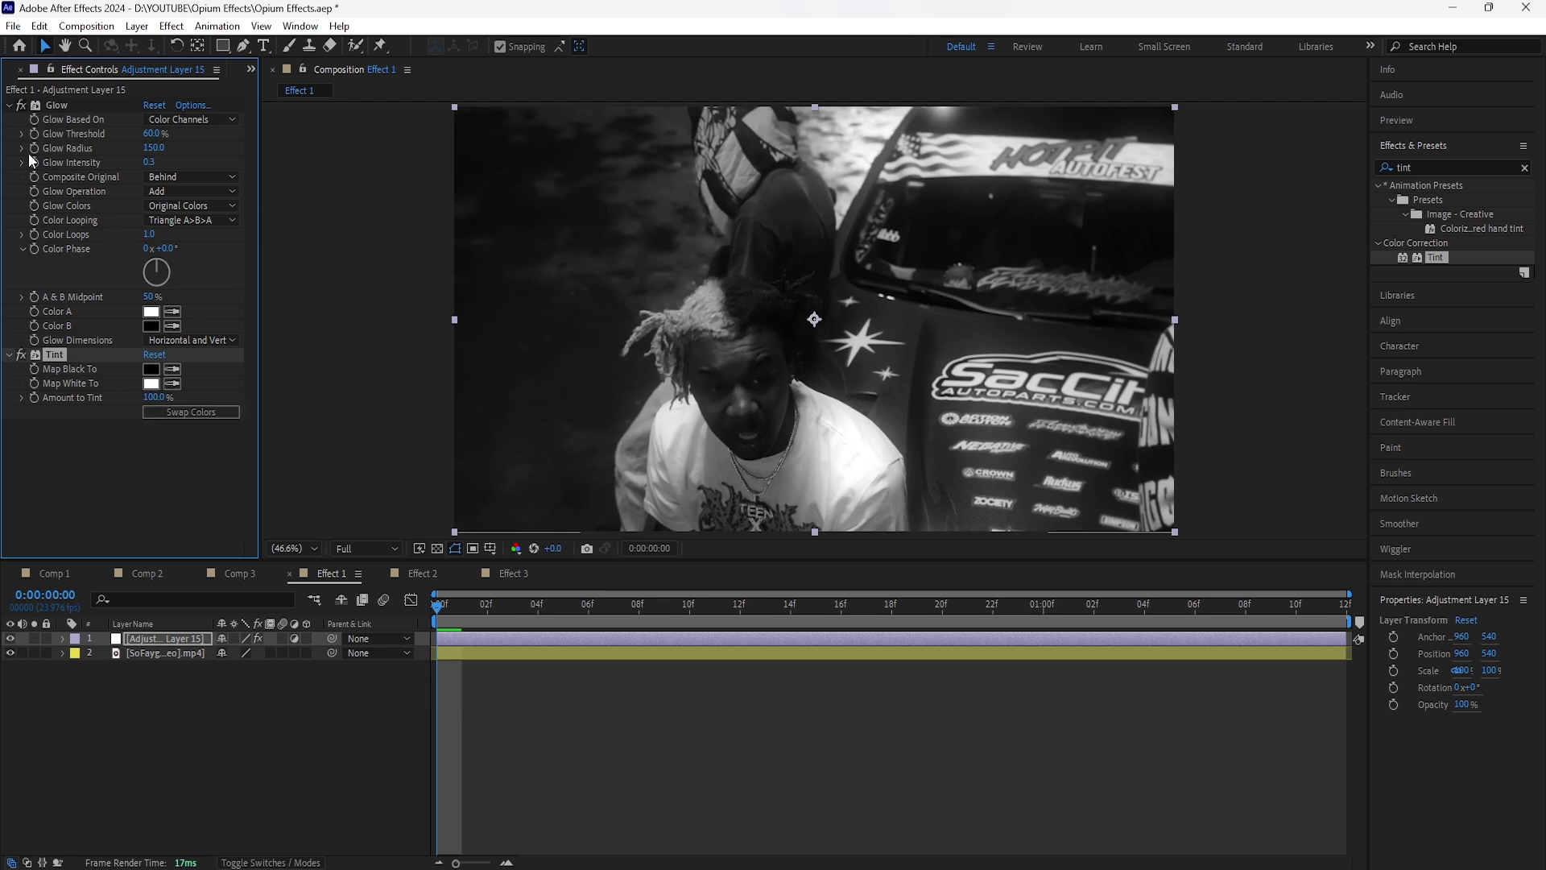
pyautogui.click(9, 106)
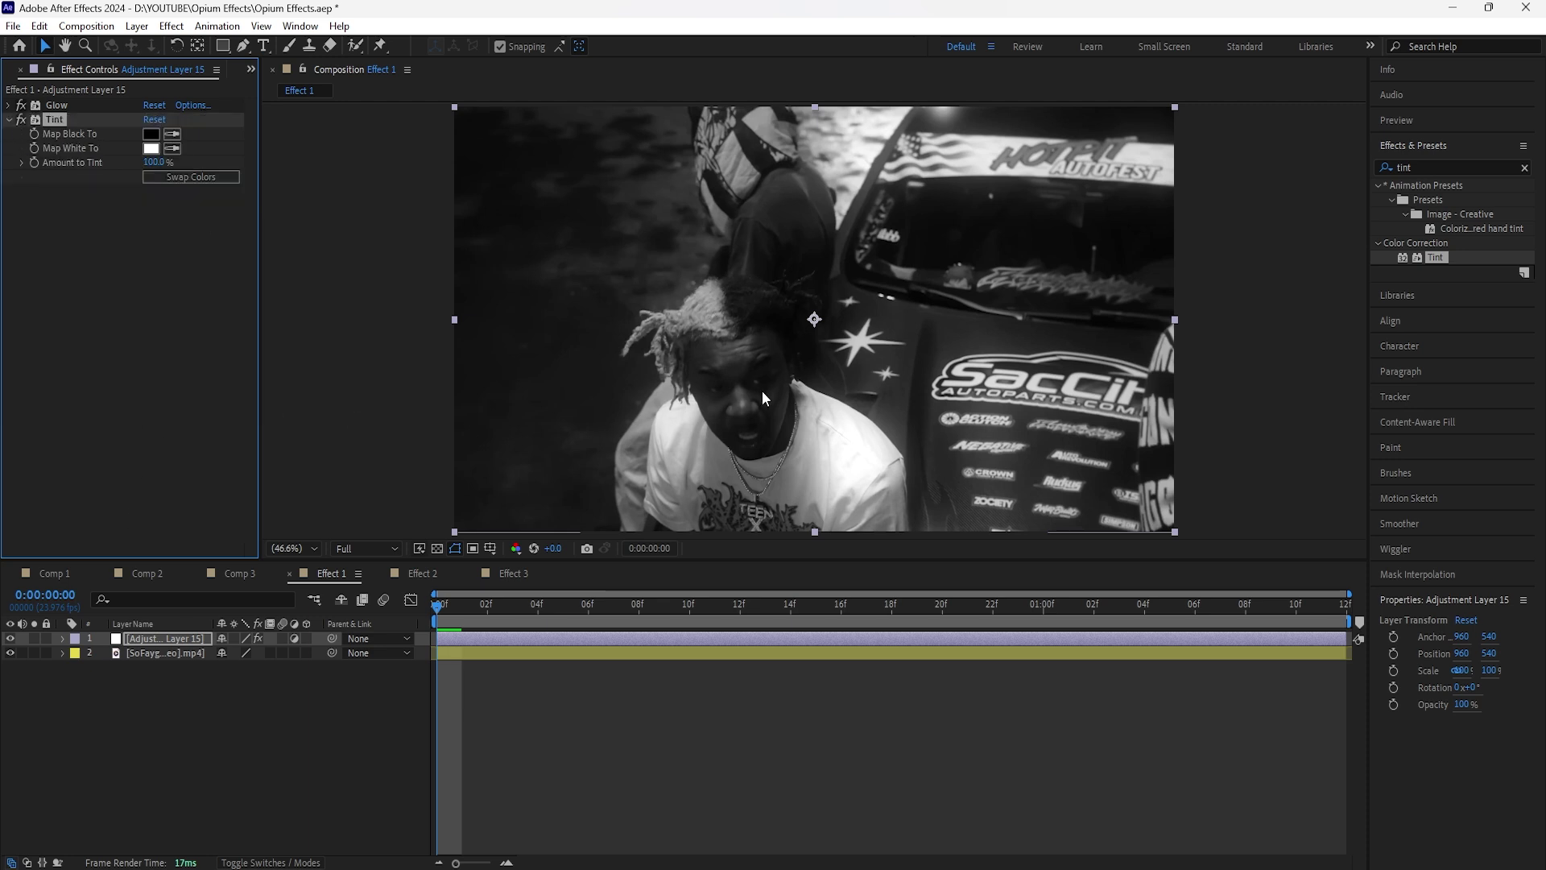
pyautogui.click(1523, 168)
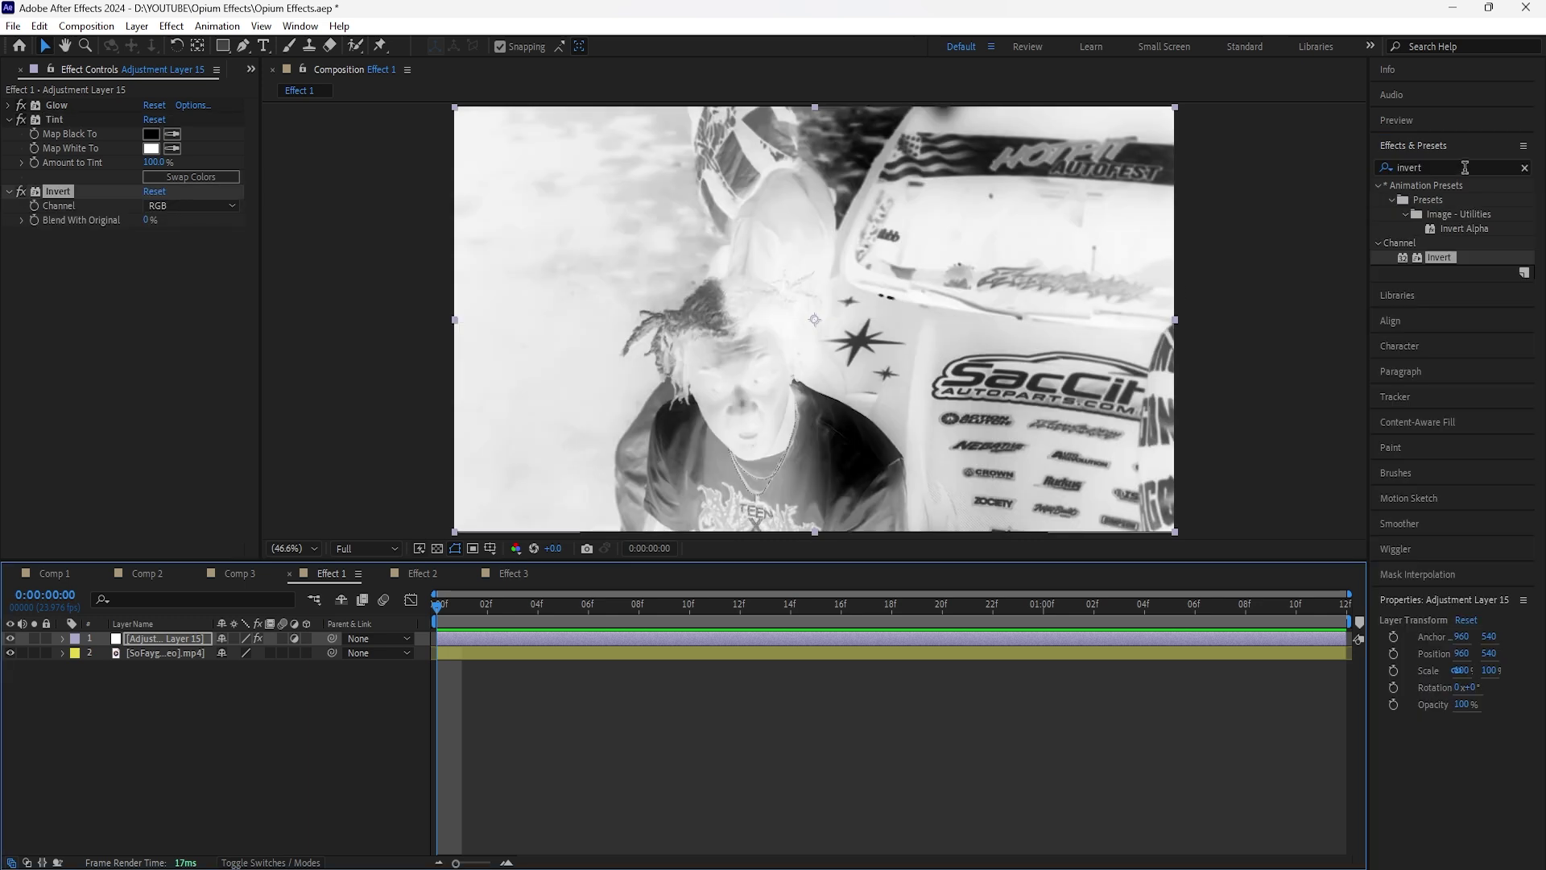
# Step: Apply the Noise effect to the adjustment layer, collapse the Tint and Invert settings, and set the amount of noise to 20%
pyautogui.write('noise')
pyautogui.moveTo(1437, 257); pyautogui.dragTo(6, 153)
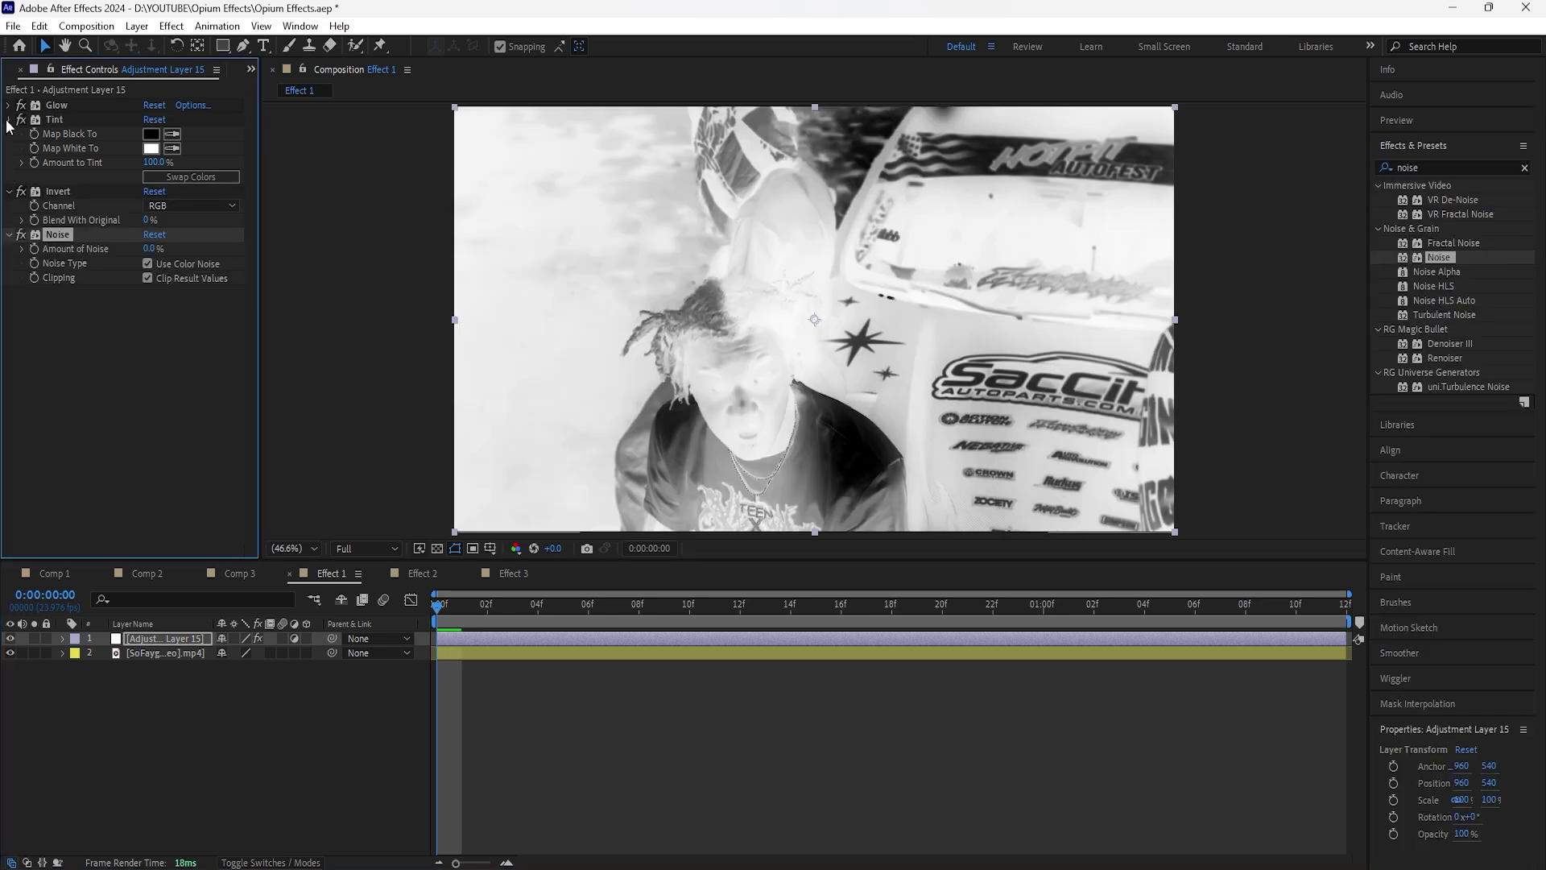
pyautogui.click(9, 119)
pyautogui.click(9, 134)
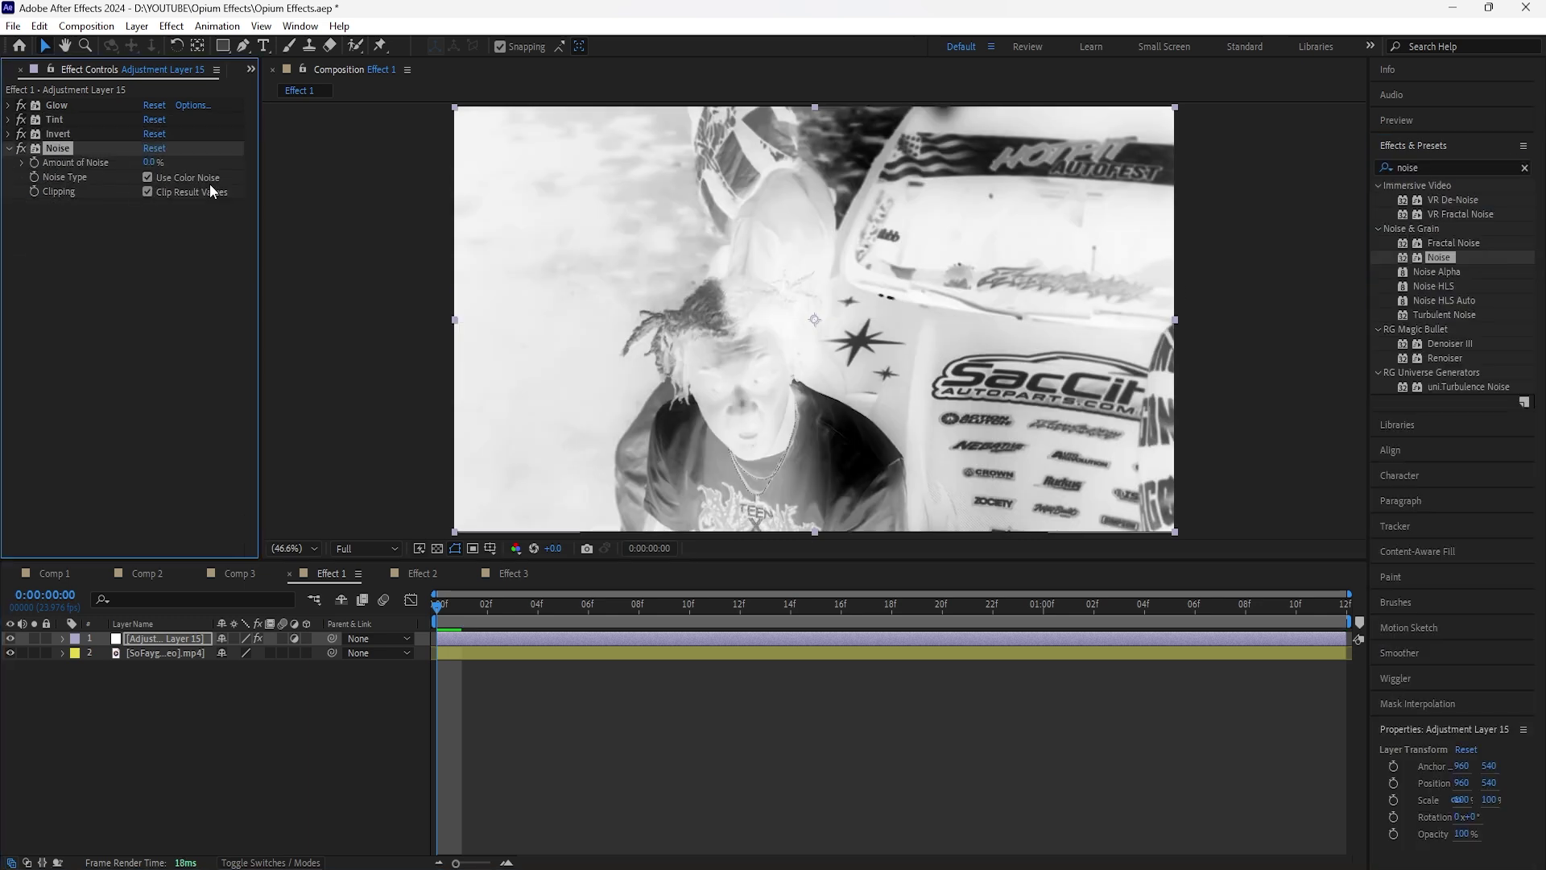
pyautogui.click(150, 163)
pyautogui.moveTo(150, 162); pyautogui.dragTo(172, 167)
pyautogui.click(314, 675)
# Step: Apply the Curves effect to the adjustment layer and pull the RGB curve down in the highlights and shadows to darken the image
pyautogui.click(1524, 168)
pyautogui.write('curves')
pyautogui.doubleClick(1441, 257)
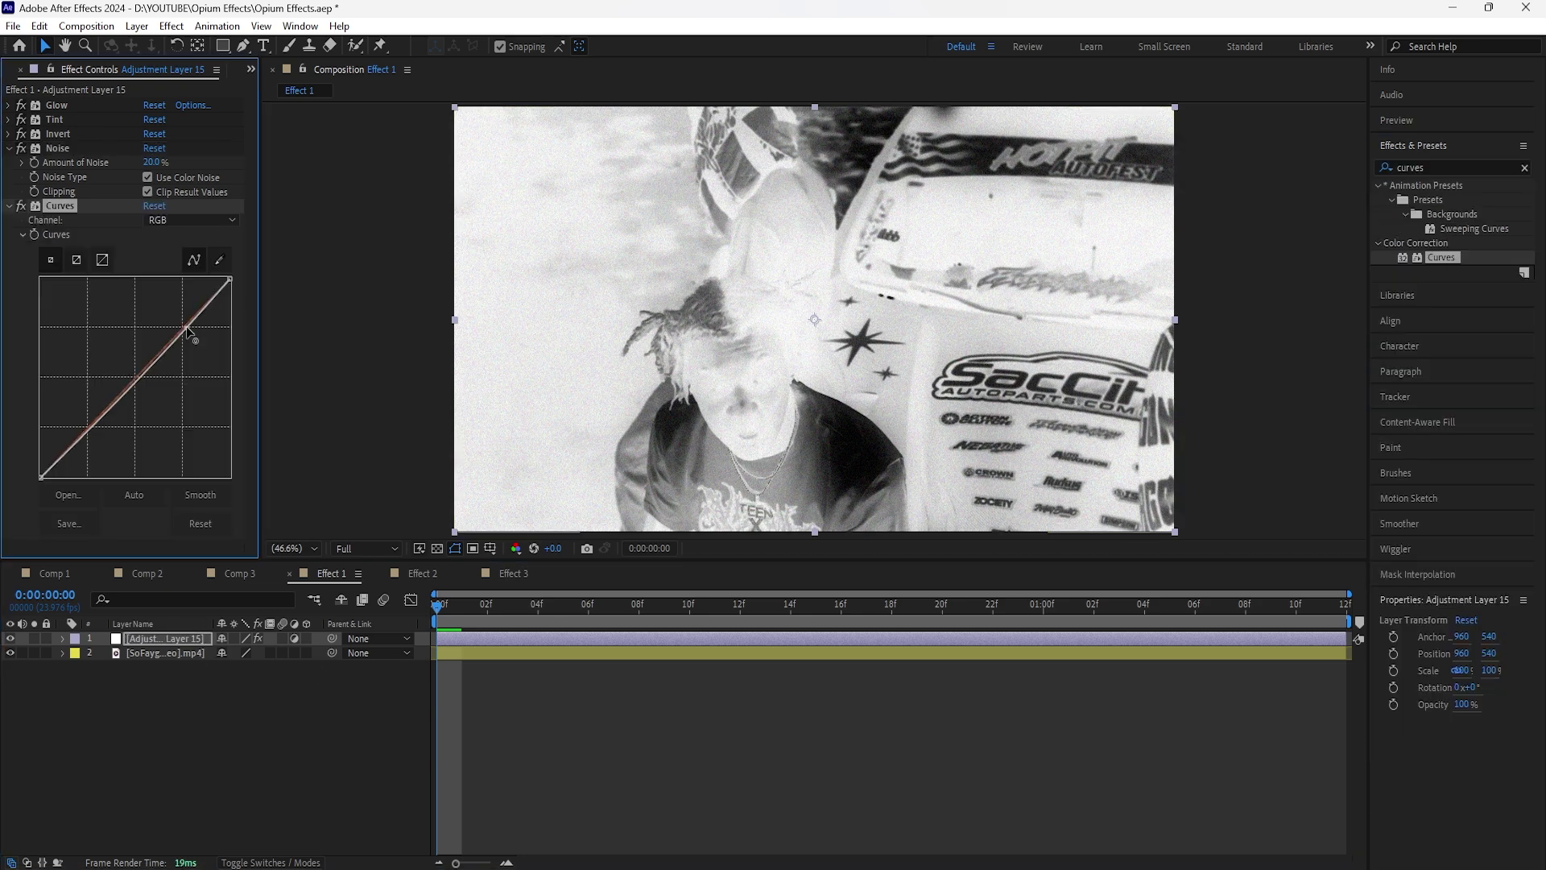
pyautogui.moveTo(184, 327); pyautogui.dragTo(195, 334)
pyautogui.moveTo(116, 427); pyautogui.dragTo(118, 441)
# Step: Apply the Brightness & Contrast effect to the adjustment layer and raise the contrast to 50
pyautogui.click(1524, 168)
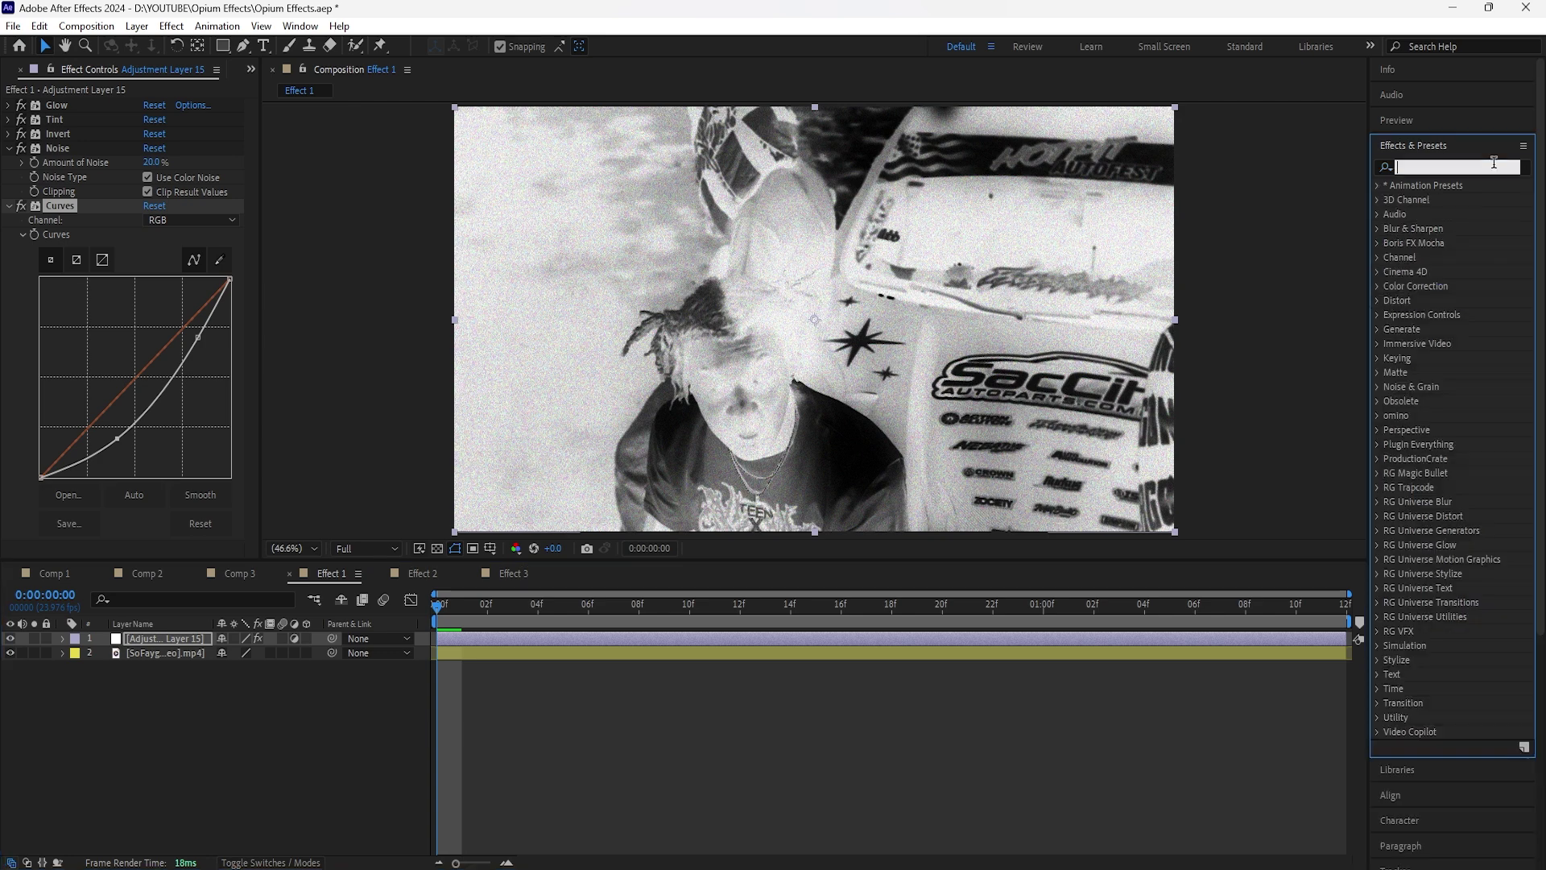
pyautogui.write('brig')
pyautogui.doubleClick(1471, 272)
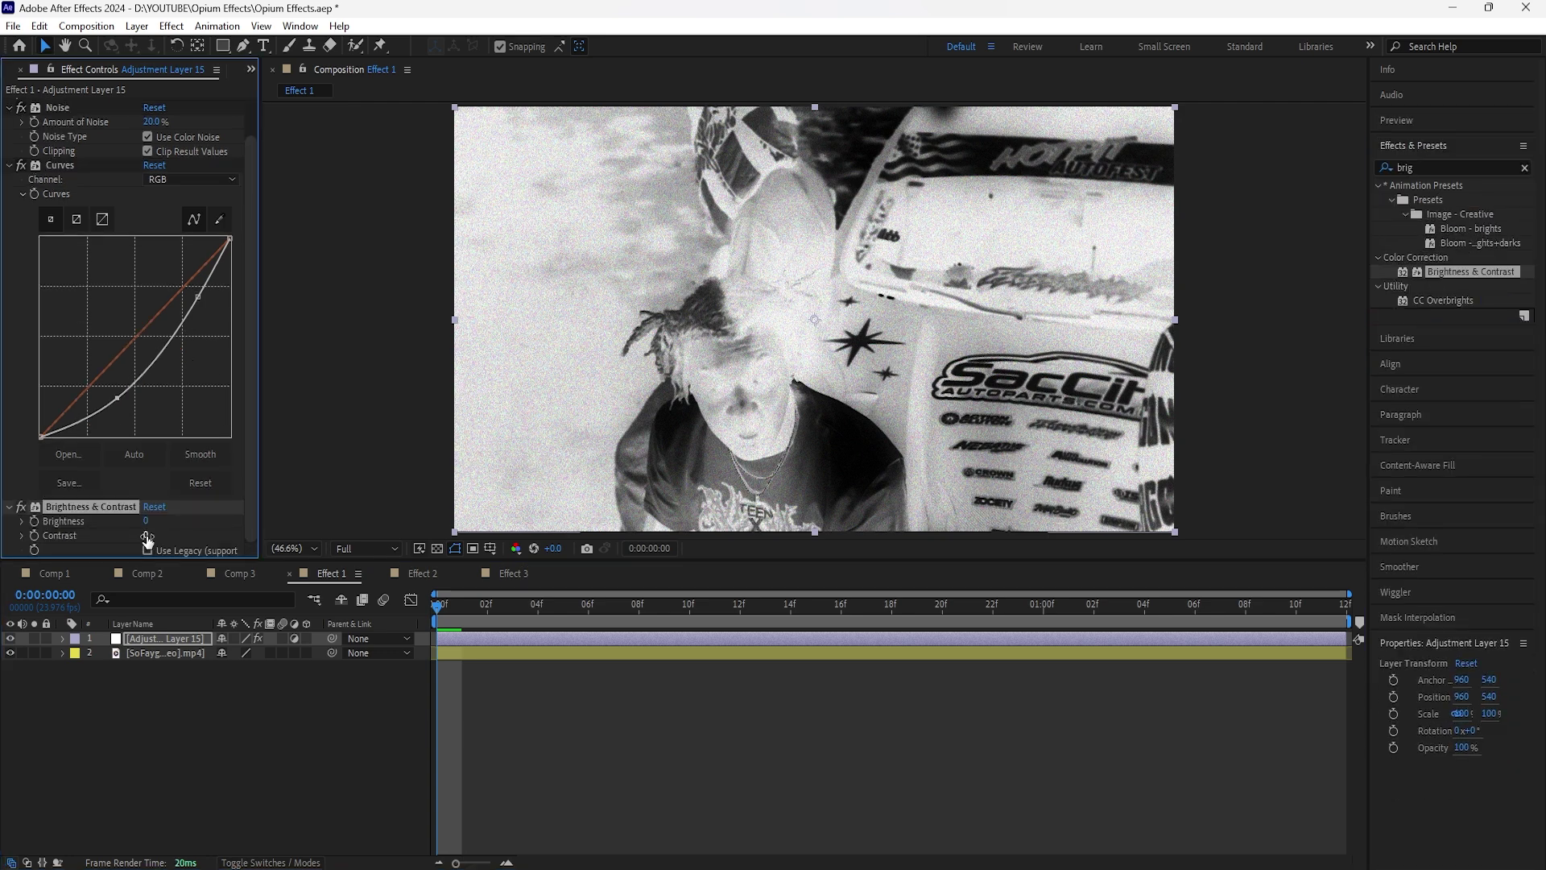
pyautogui.moveTo(146, 535); pyautogui.dragTo(166, 535)
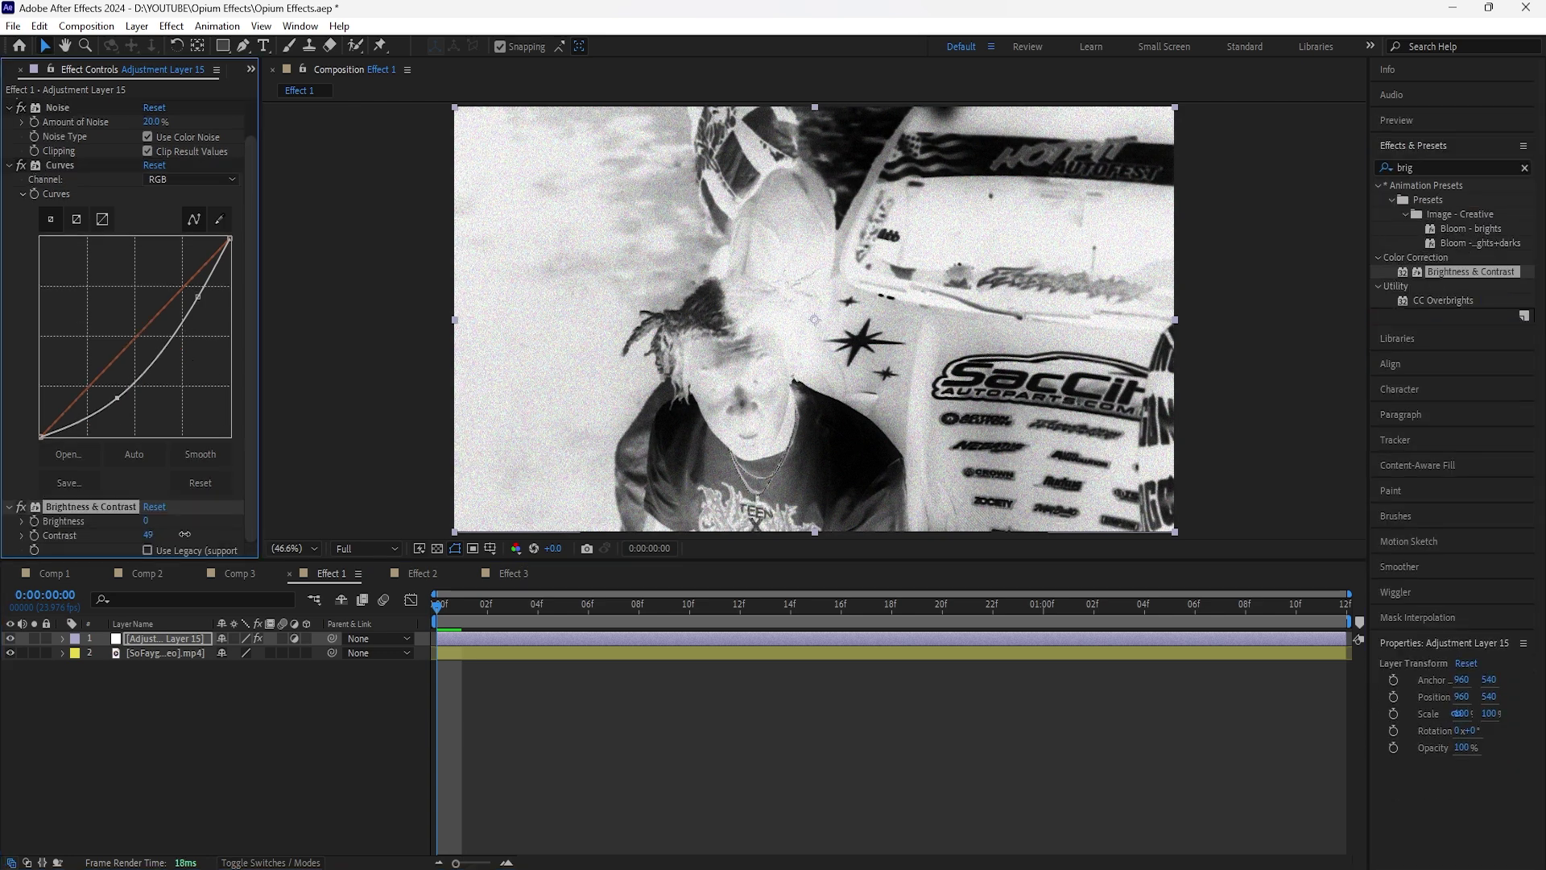
# Step: Apply the Stylize Mosaic effect to the adjustment layer and collapse the Noise, Curves, and Brightness & Contrast settings
pyautogui.click(1529, 170)
pyautogui.click(1529, 170)
pyautogui.write('mosa')
pyautogui.moveTo(1428, 286); pyautogui.dragTo(1065, 293)
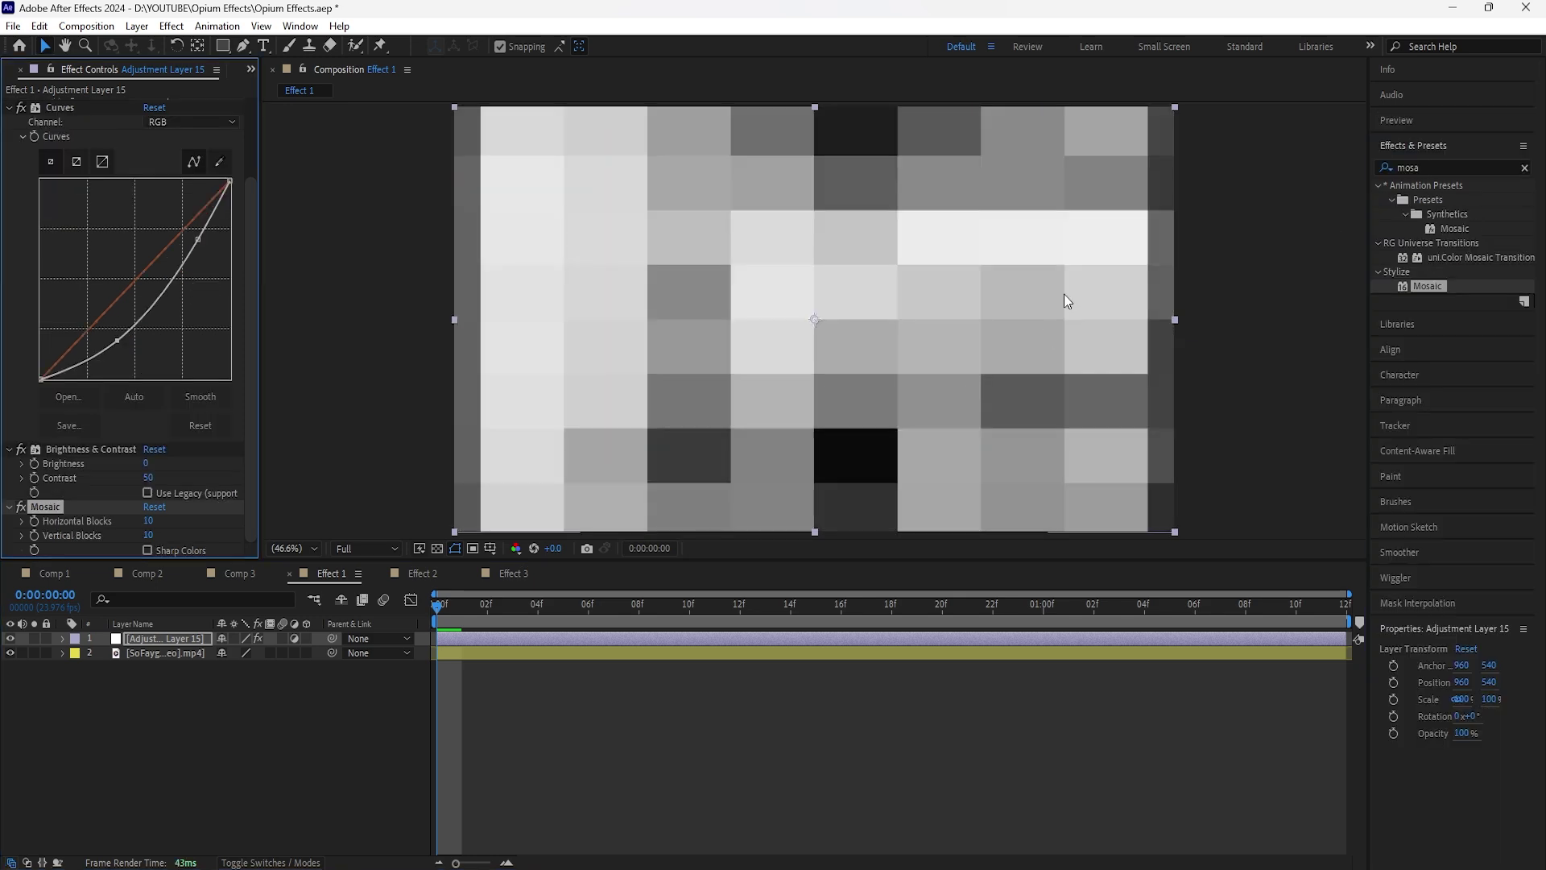
pyautogui.scroll(3, 10, 290)
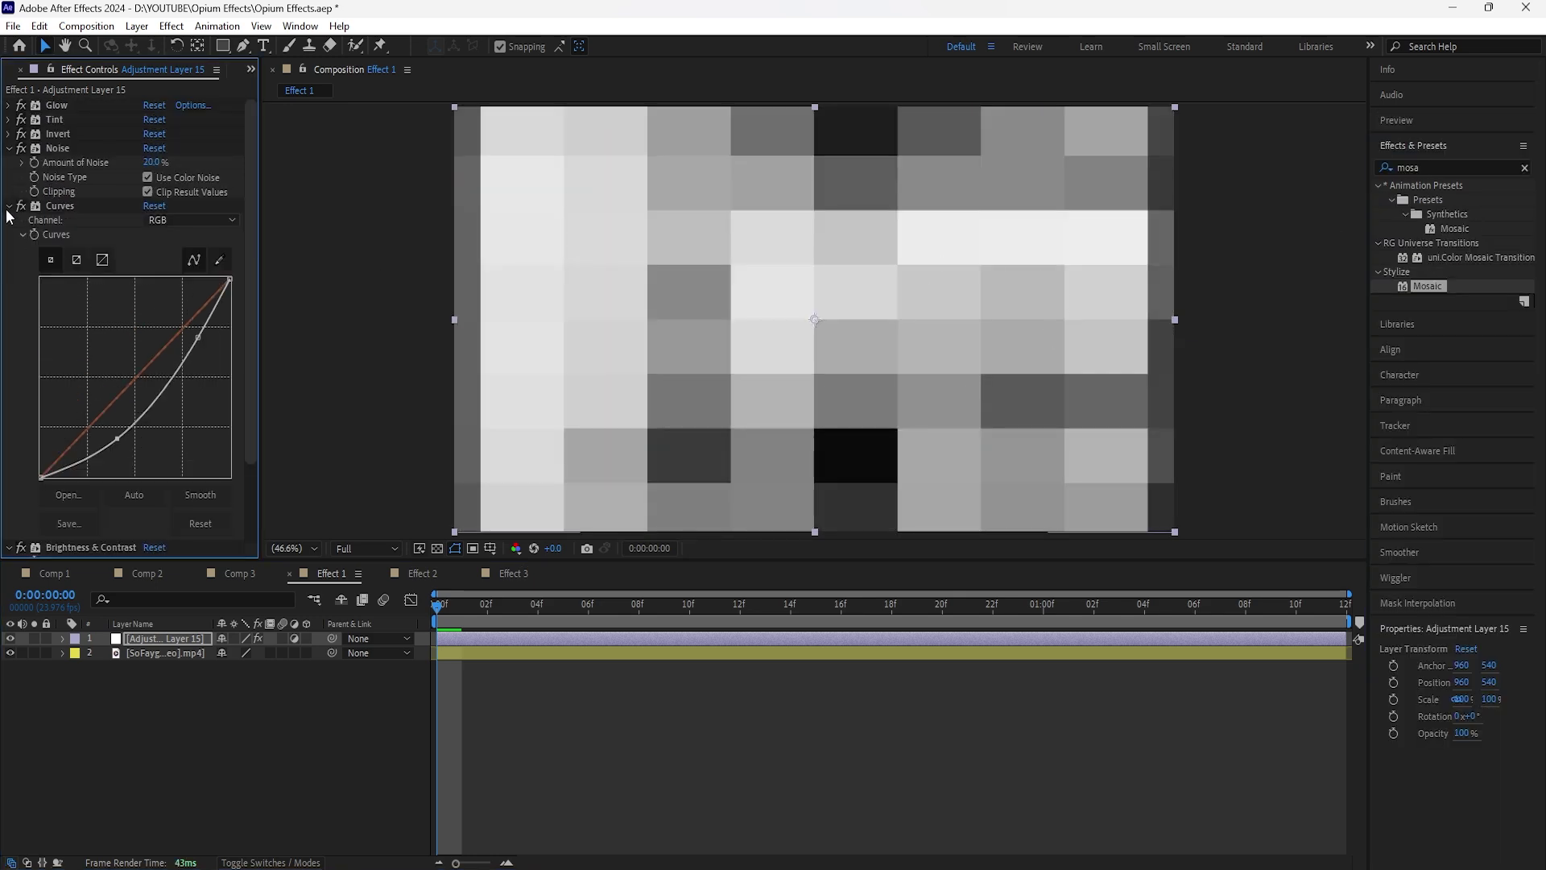
pyautogui.click(9, 206)
pyautogui.click(10, 148)
pyautogui.click(9, 176)
# Step: Set Mosaic's horizontal and vertical blocks to 600 each, and toggle the effect off and on to compare
pyautogui.click(149, 206)
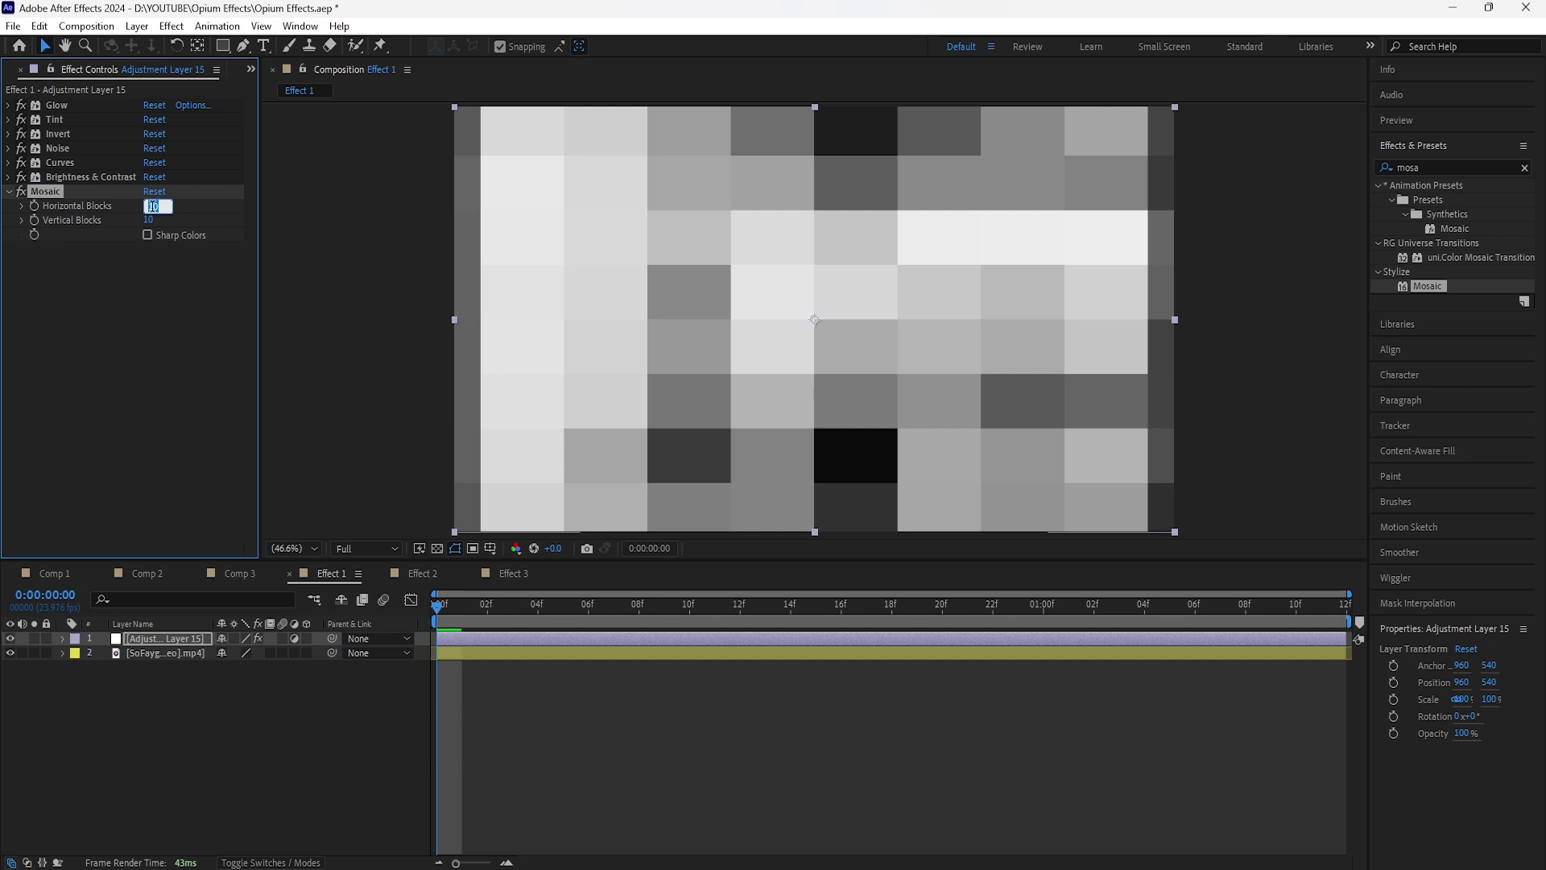
pyautogui.write('600')
pyautogui.press('Tab')
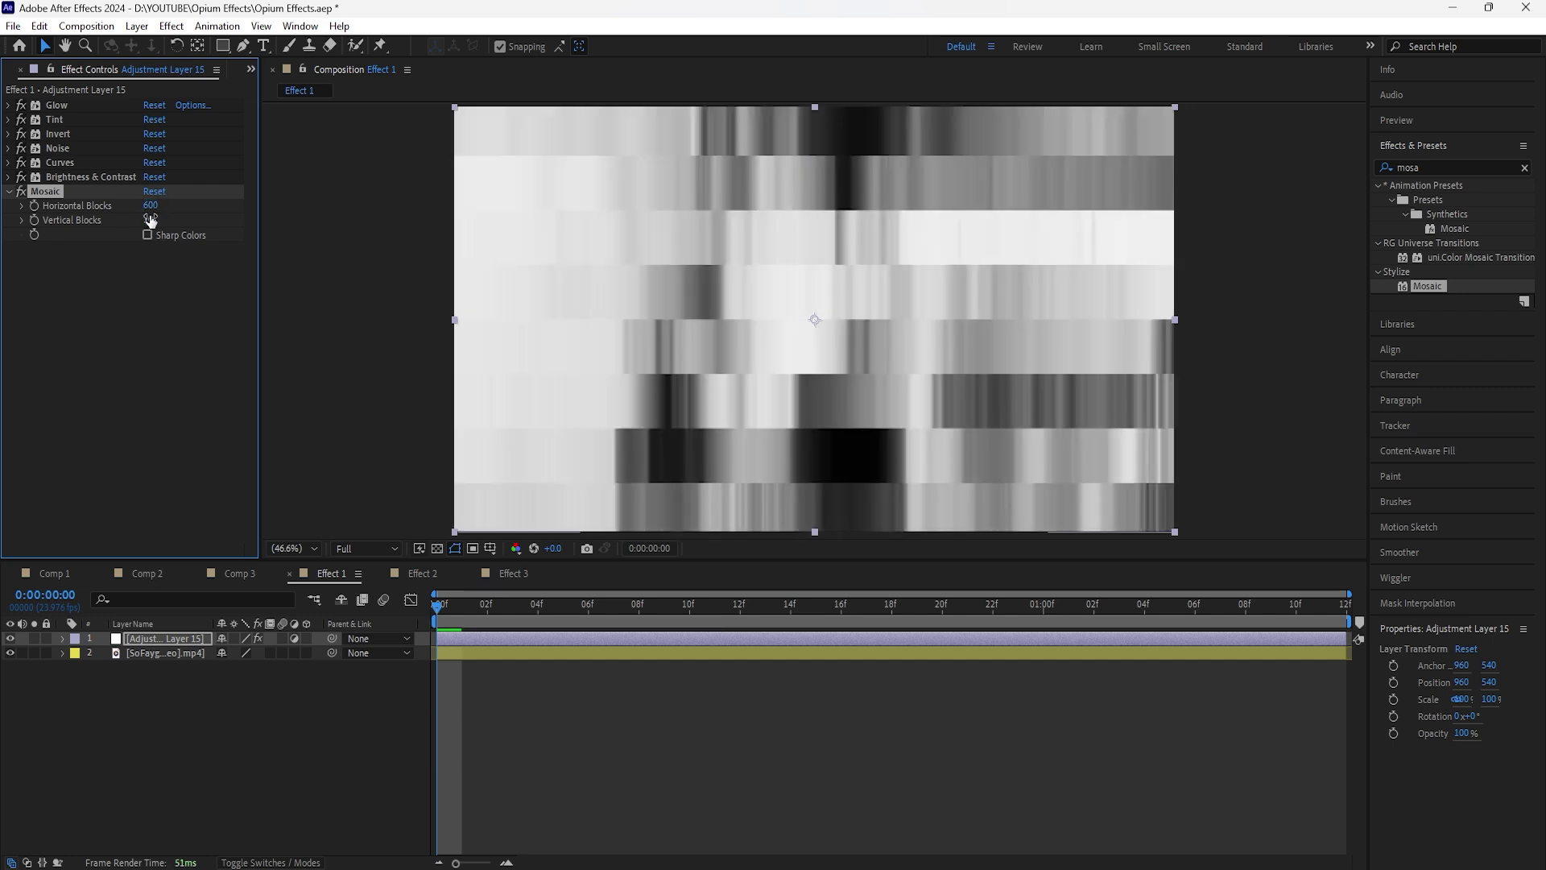
pyautogui.write('600')
pyautogui.press('Return')
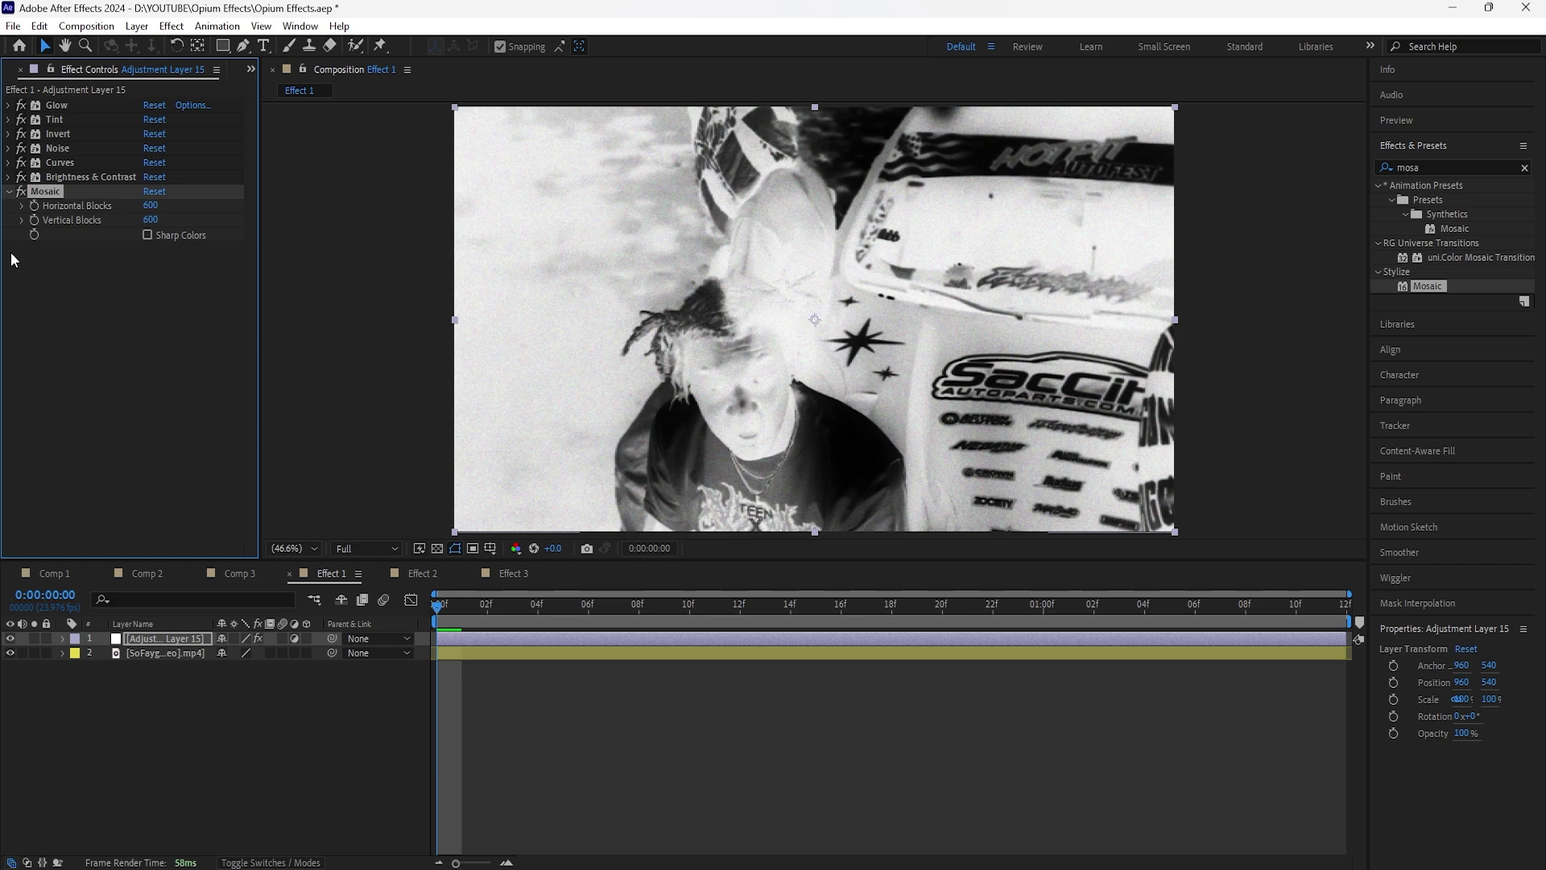
pyautogui.click(21, 191)
pyautogui.click(21, 191)
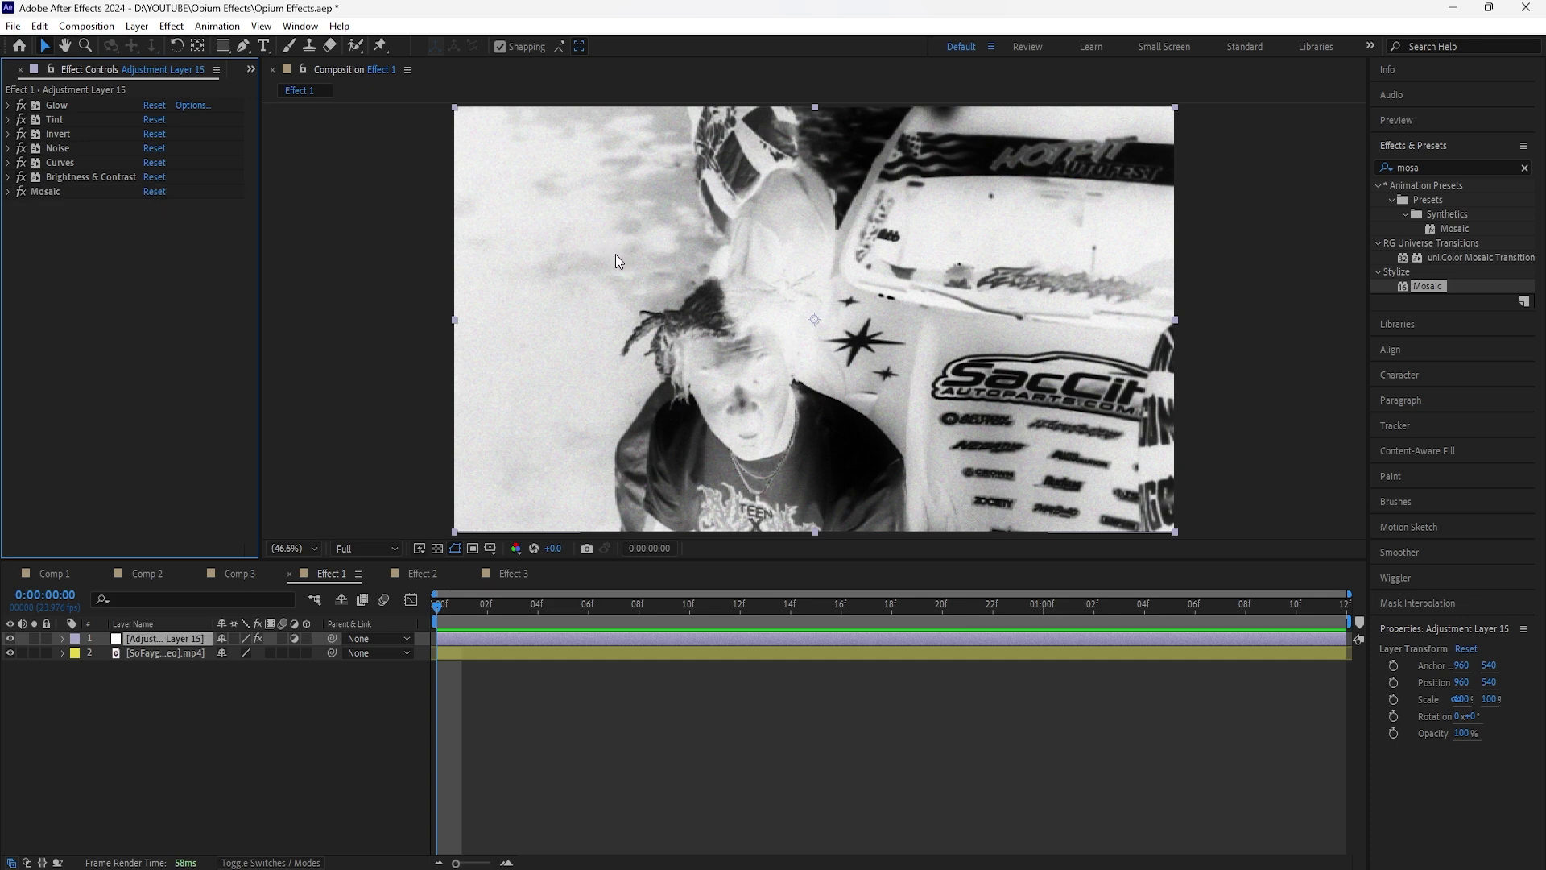
# Step: Create a new shape layer directly above the footage layer, beneath the adjustment layer
pyautogui.click(165, 652)
pyautogui.rightClick(268, 488)
pyautogui.moveTo(398, 501)
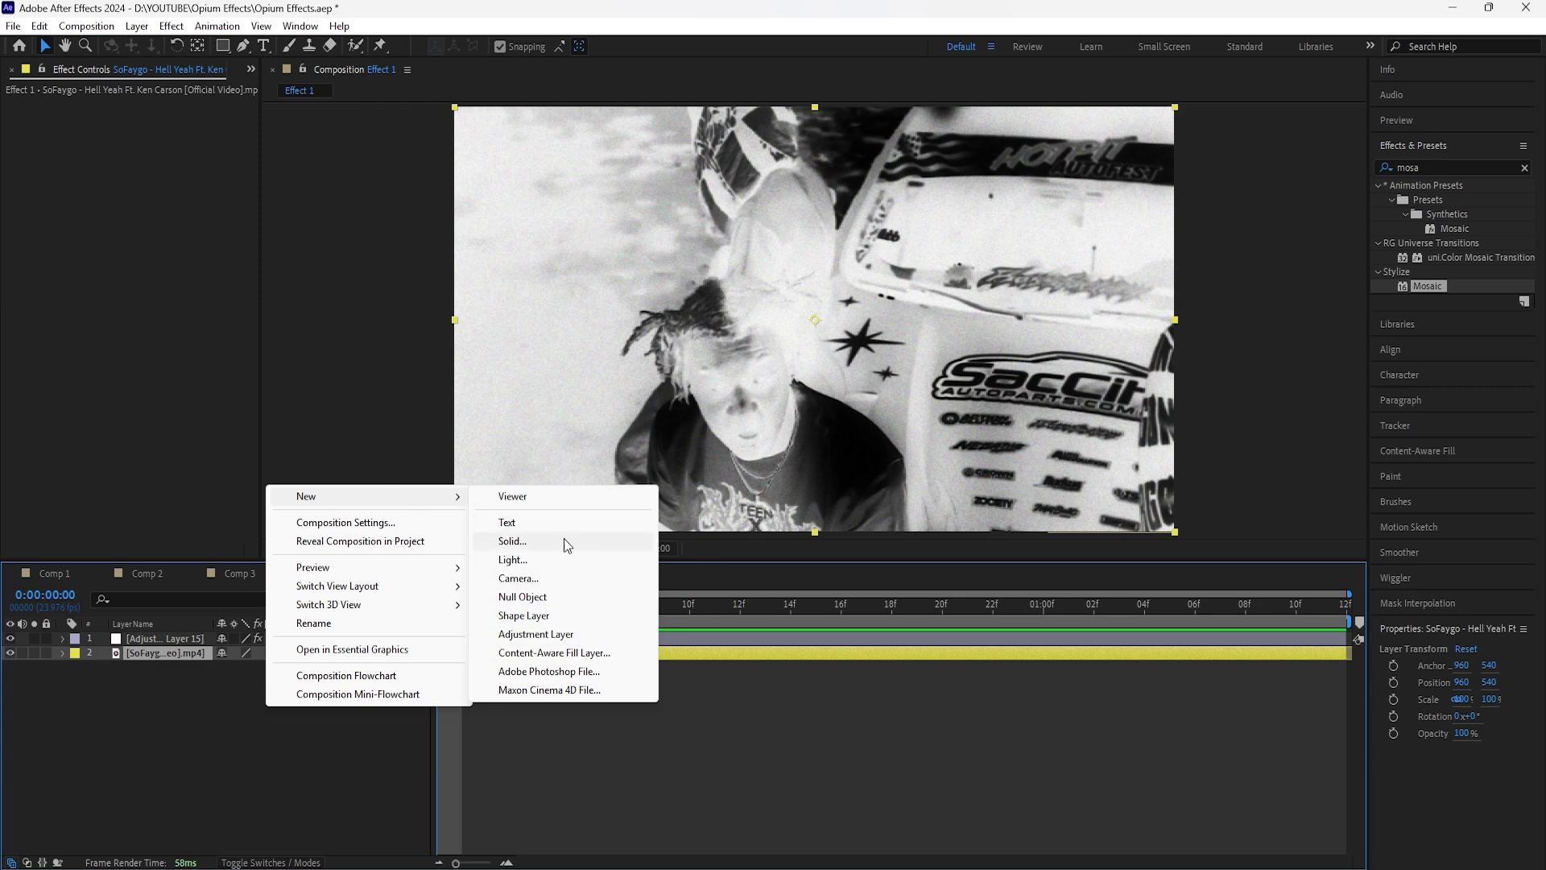
pyautogui.click(580, 615)
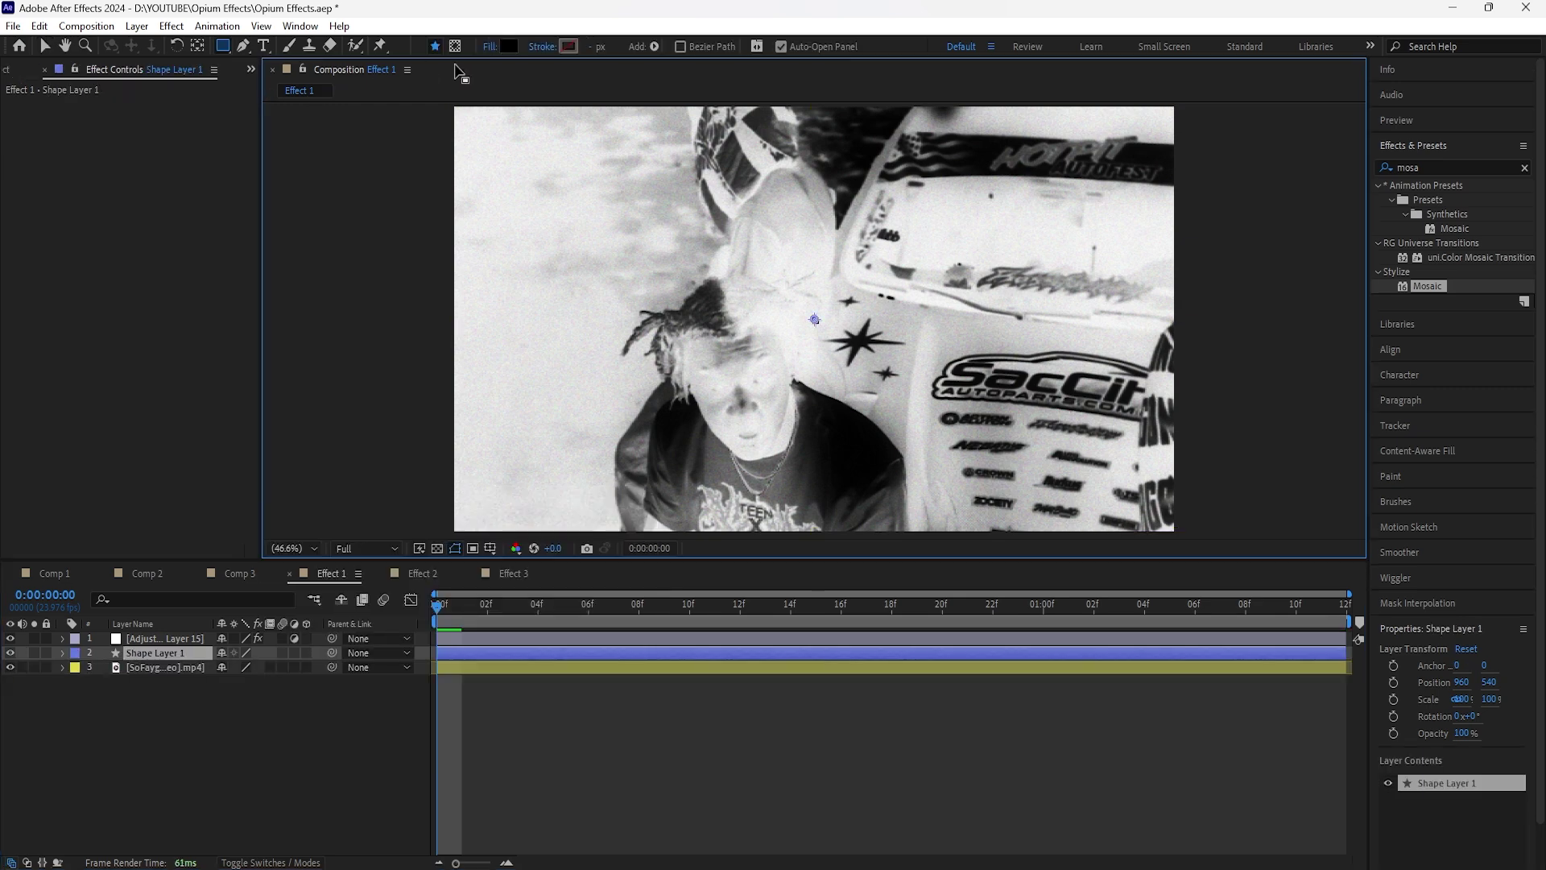
# Step: Set the shape's fill to none and its stroke to solid white (FFFFFF)
pyautogui.keyDown('alt'); pyautogui.click(512, 48); pyautogui.keyUp('alt')
pyautogui.keyDown('alt'); pyautogui.click(512, 49); pyautogui.keyUp('alt')
pyautogui.keyDown('alt'); pyautogui.click(512, 48); pyautogui.keyUp('alt')
pyautogui.keyDown('alt'); pyautogui.click(567, 50); pyautogui.keyUp('alt')
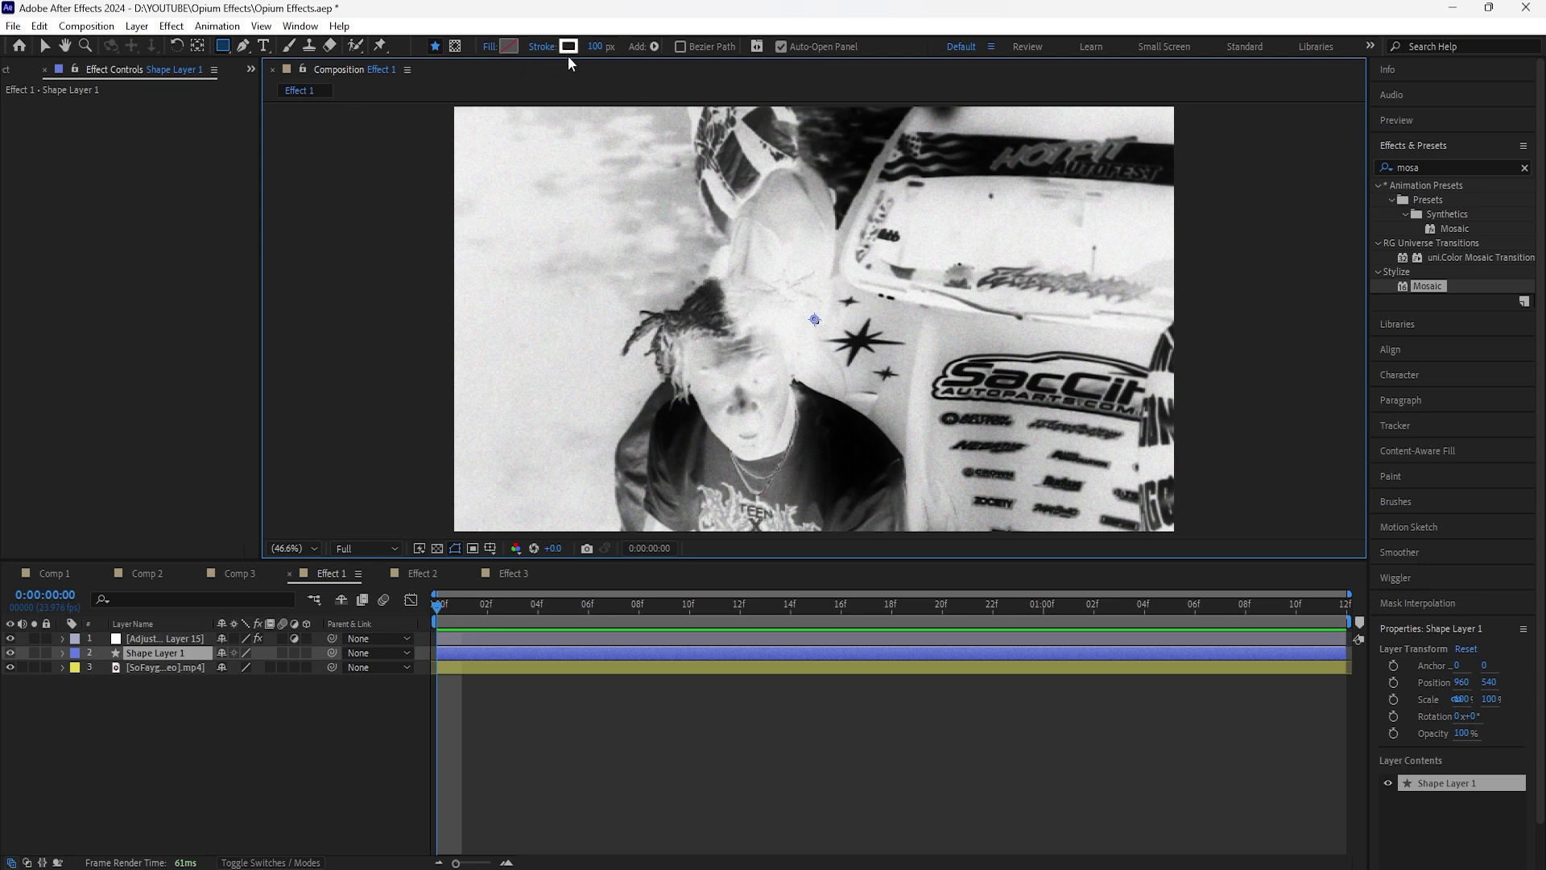
pyautogui.click(571, 47)
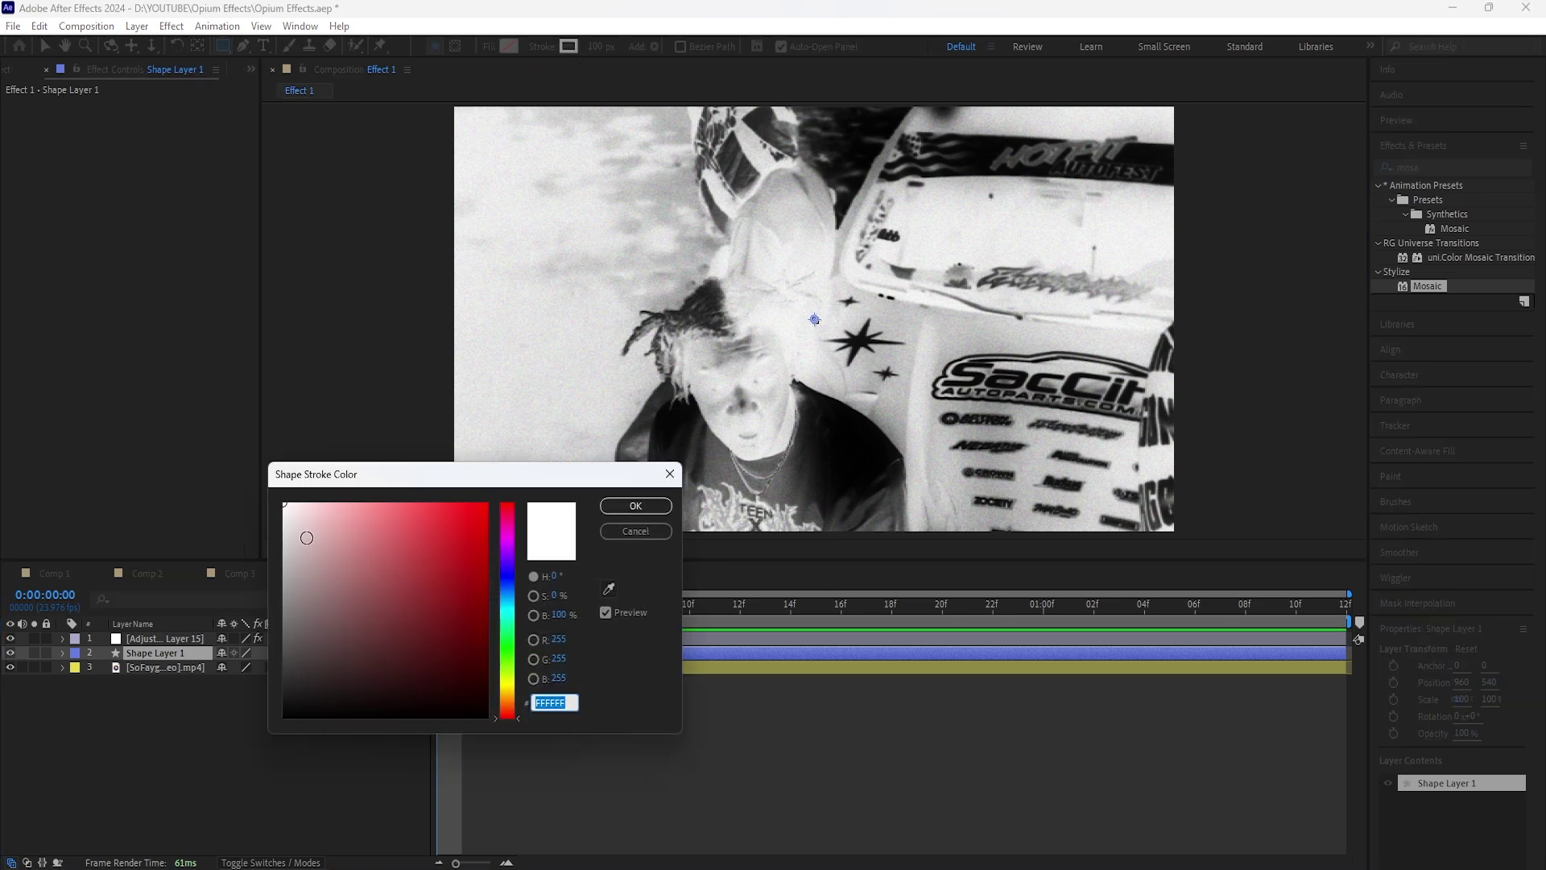
pyautogui.click(620, 509)
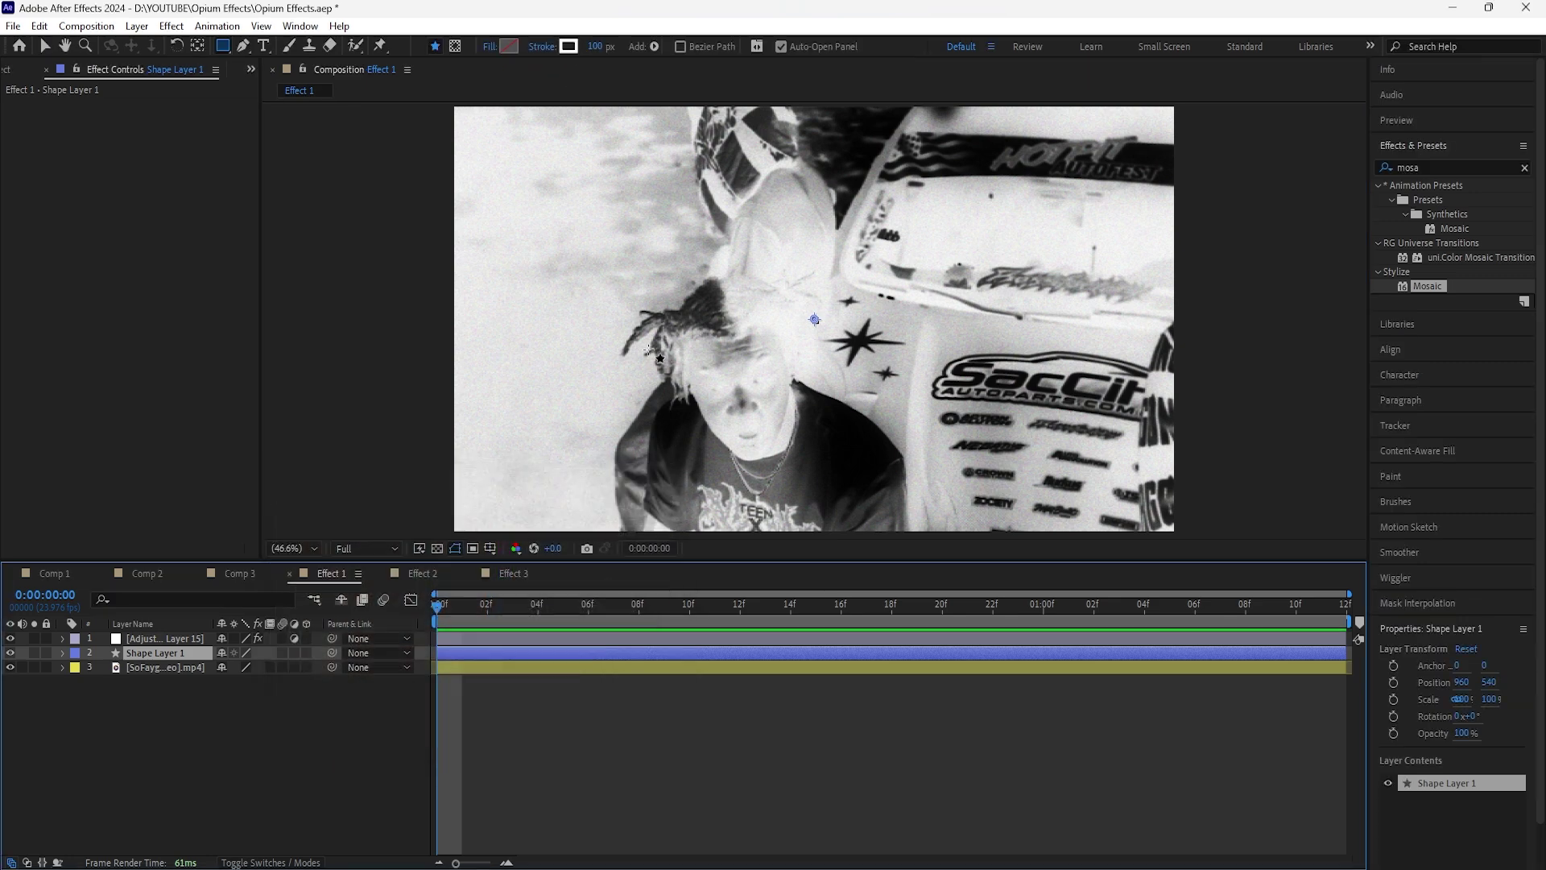
# Step: Set the shape layer's stroke width to 5 px and draw a rectangular frame about 1741 by 917 px inside the composition's edges
pyautogui.click(181, 641)
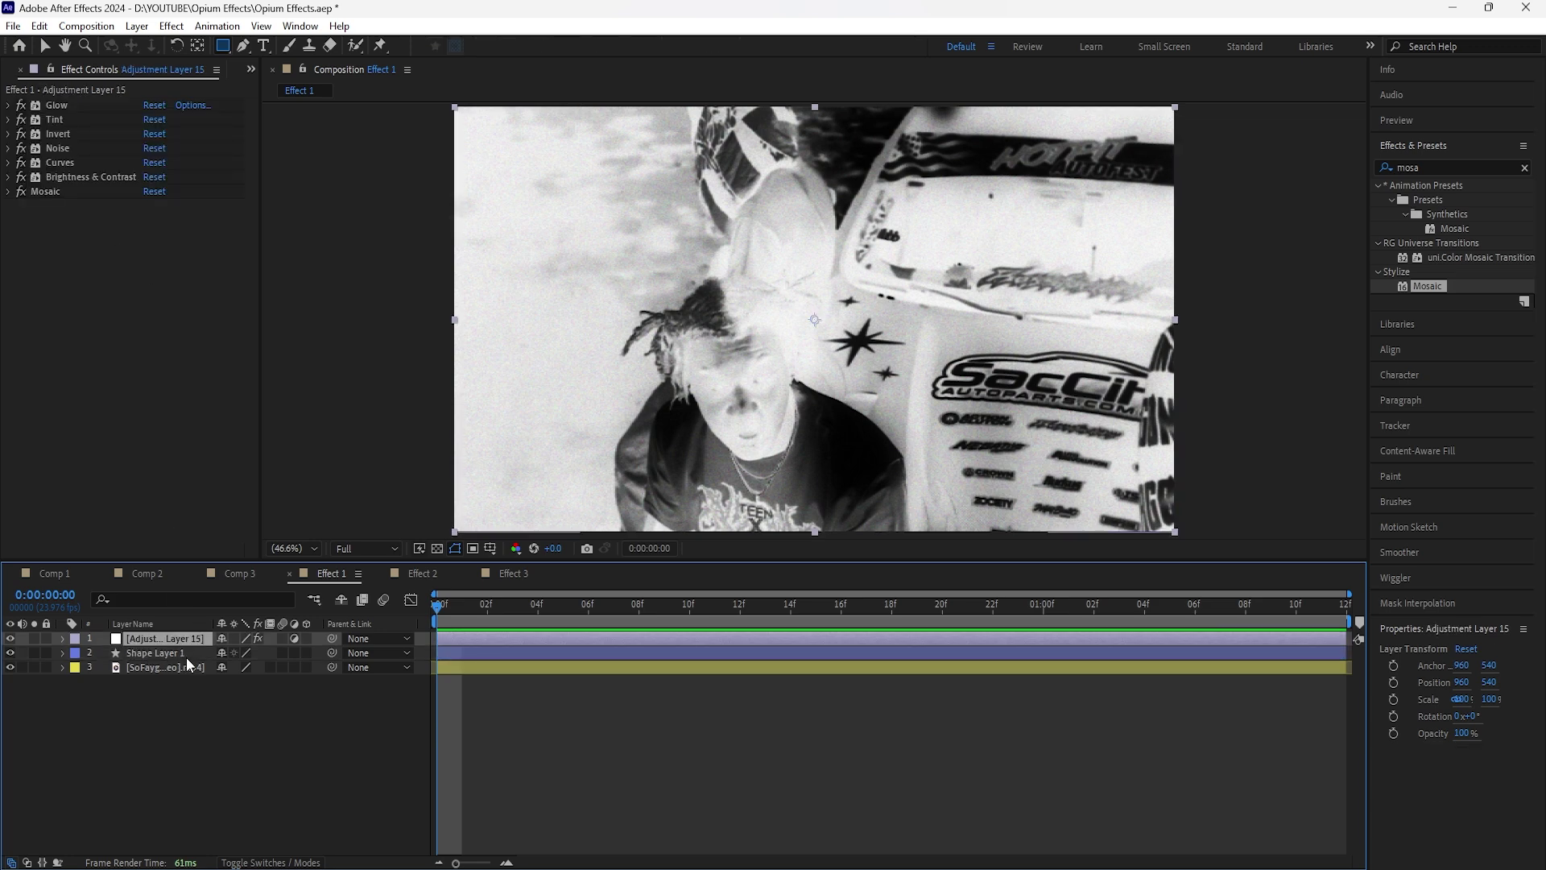
pyautogui.click(186, 655)
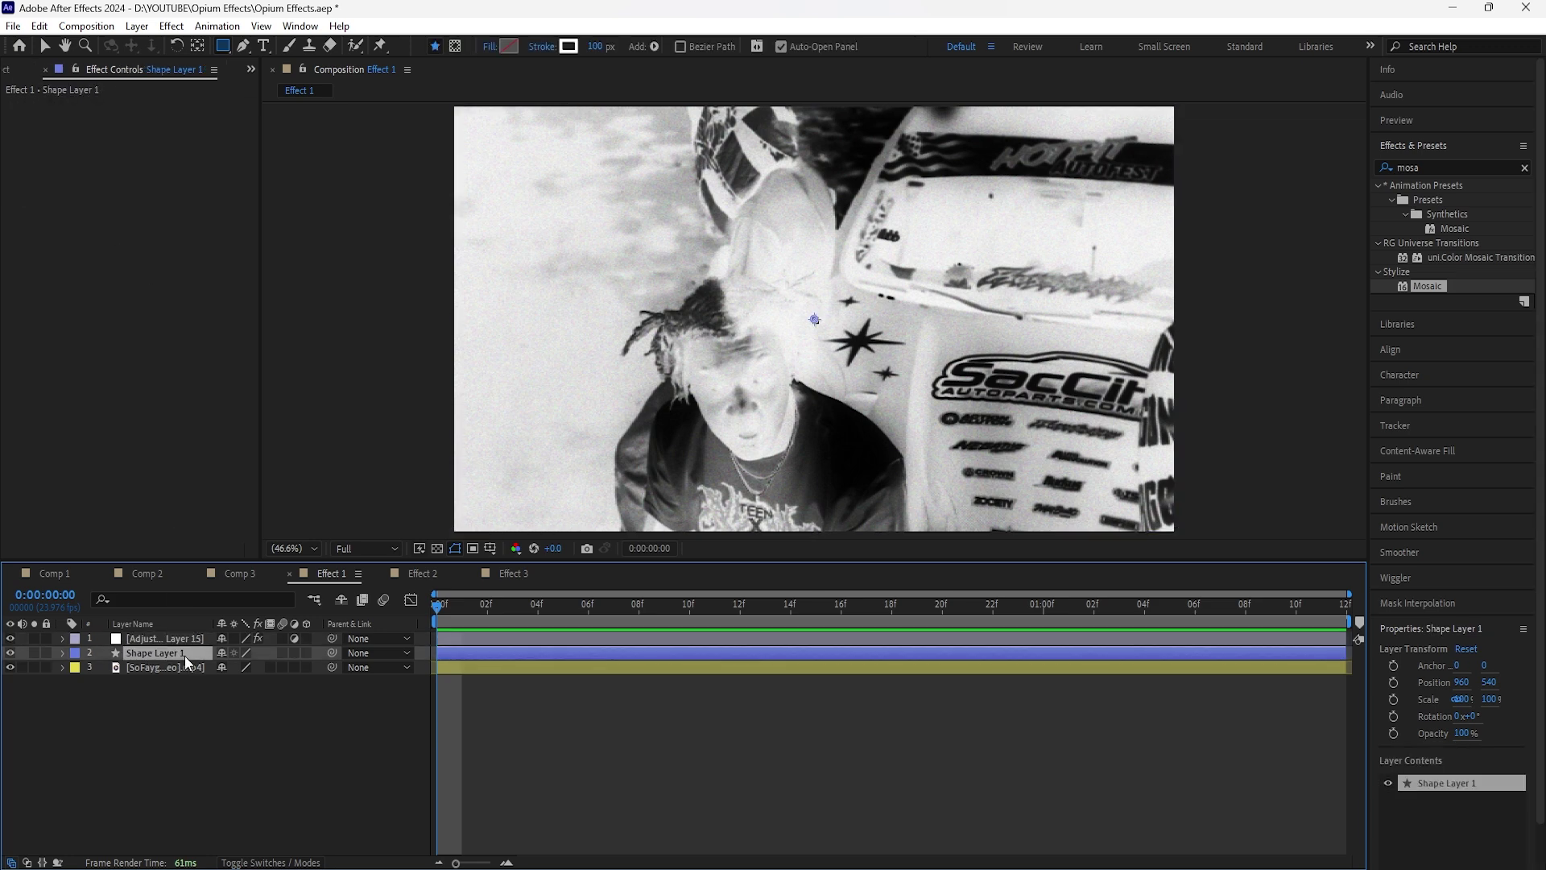
pyautogui.click(594, 47)
pyautogui.write('5')
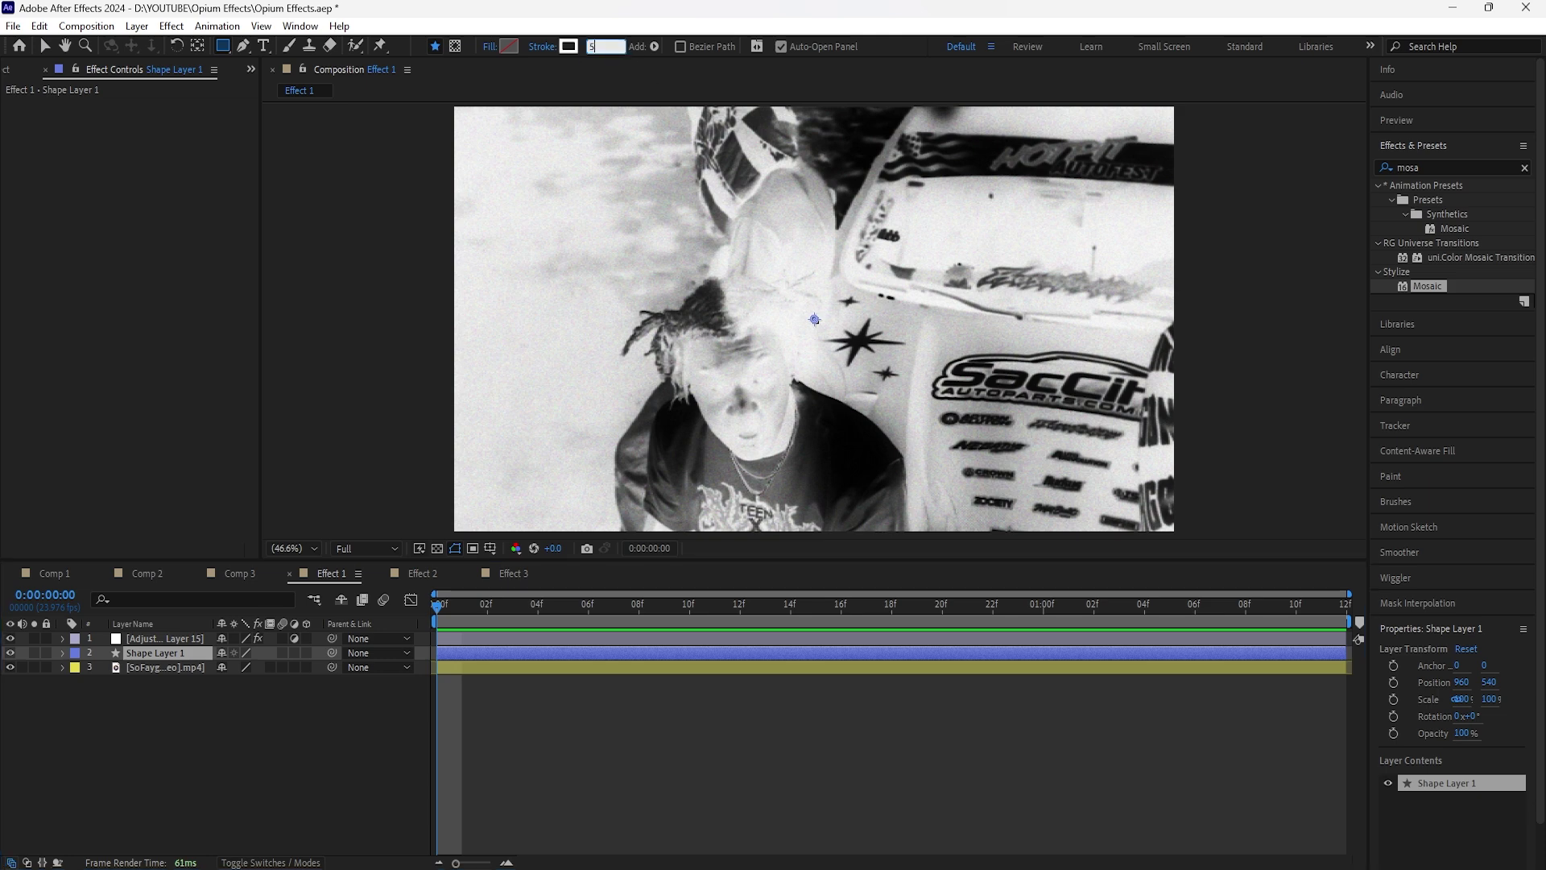
pyautogui.press('Return')
pyautogui.moveTo(487, 139)
pyautogui.mouseDown()
pyautogui.moveTo(755, 317)
pyautogui.moveTo(1001, 438)
pyautogui.moveTo(1118, 460)
pyautogui.moveTo(1142, 497)
pyautogui.mouseUp()
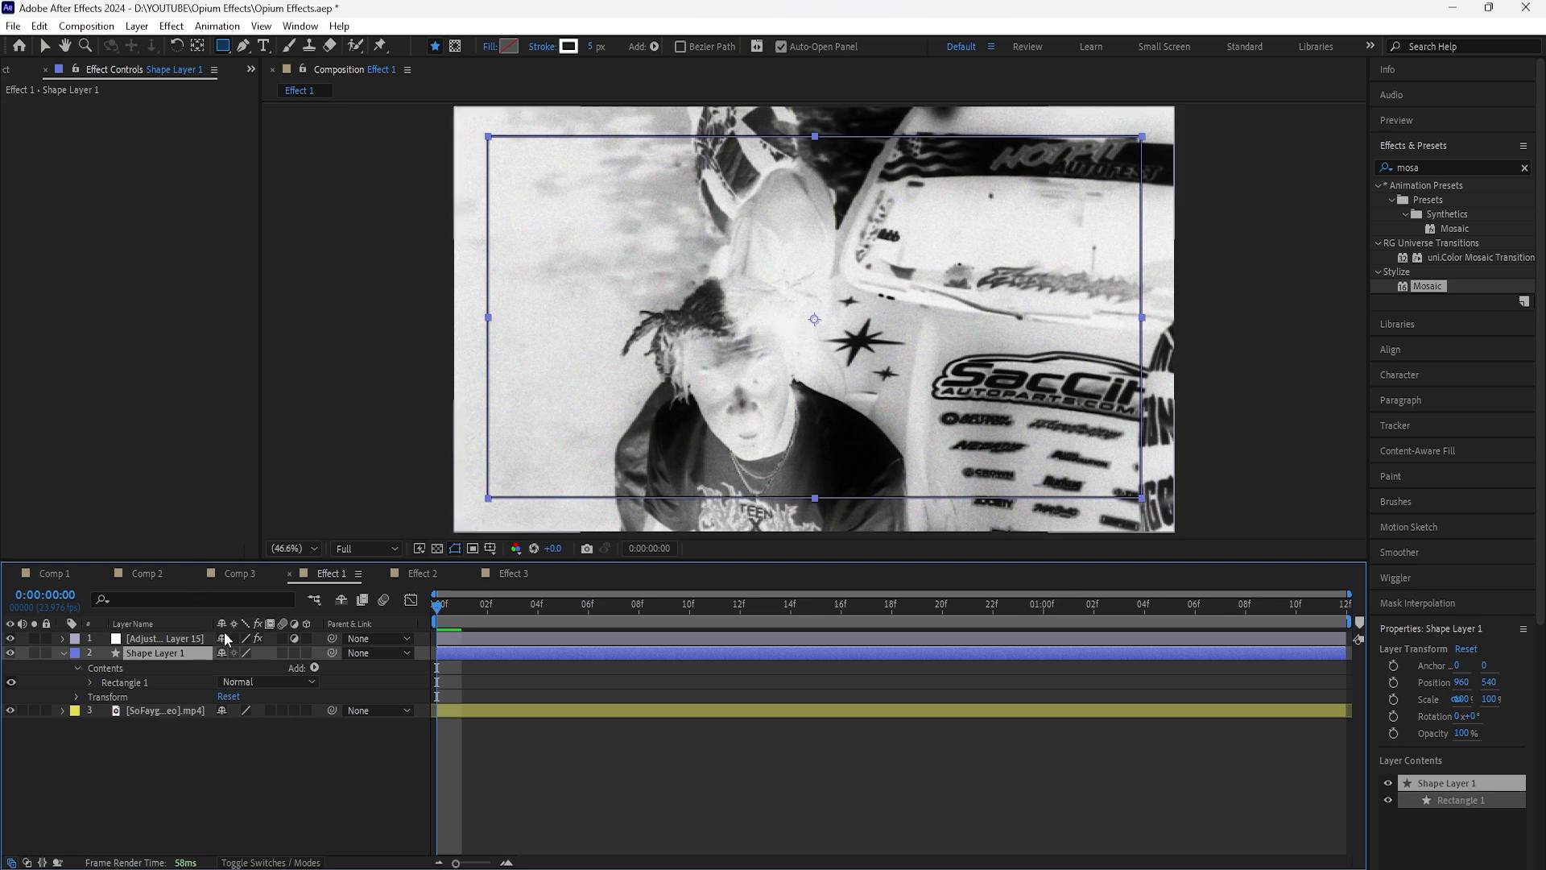
# Step: Center the shape layer's anchor point on the rectangle and align the layer to the composition's horizontal and vertical center
pyautogui.click(198, 45)
pyautogui.hotkey('ctrl', 'alt', 'Home')
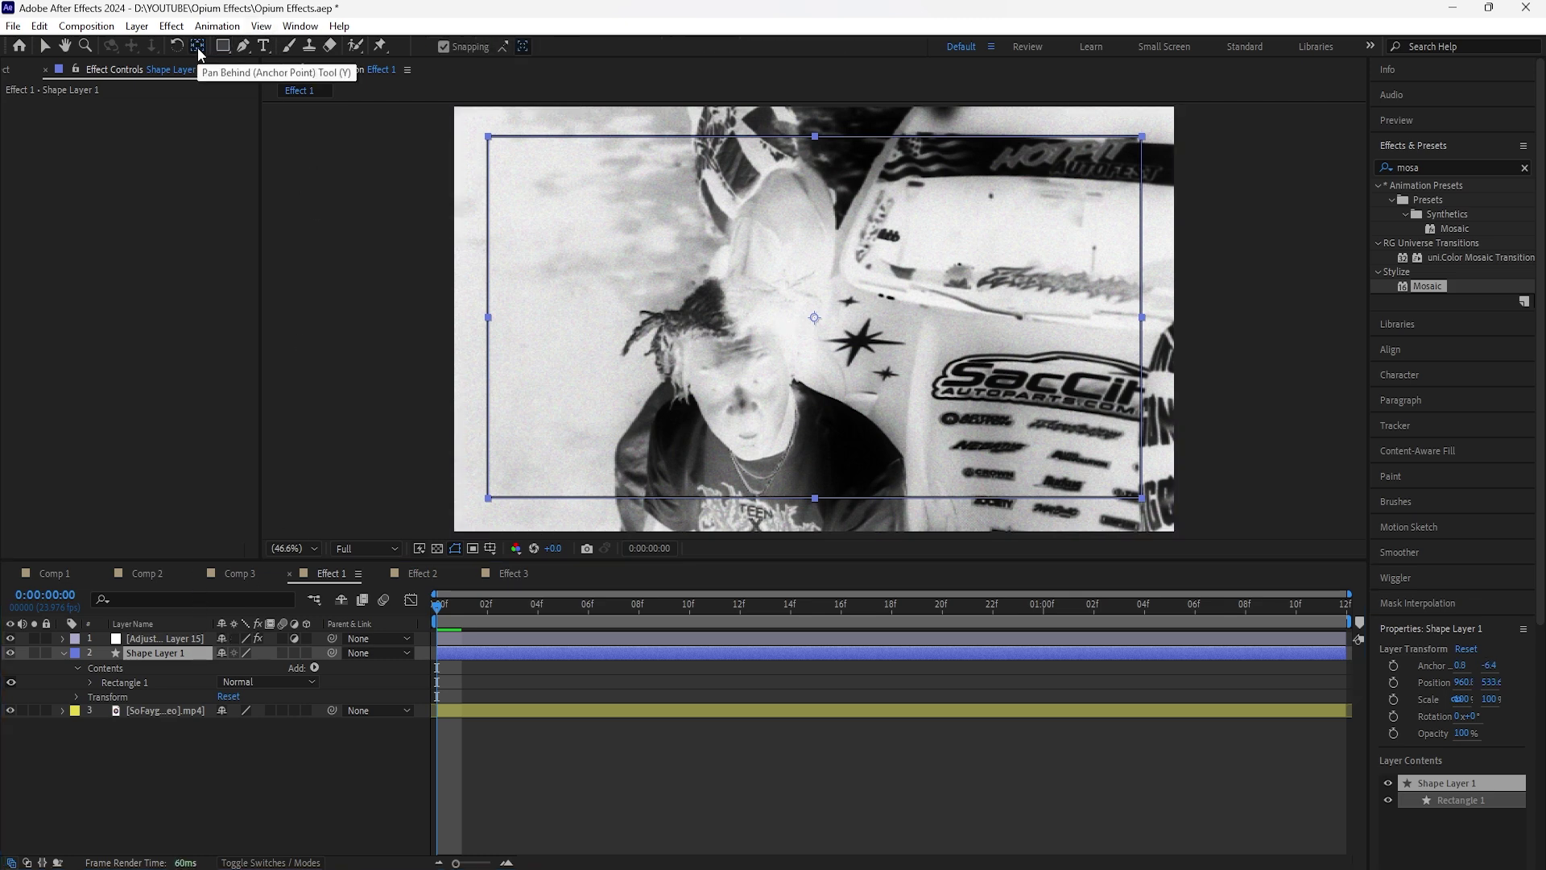
pyautogui.press('v')
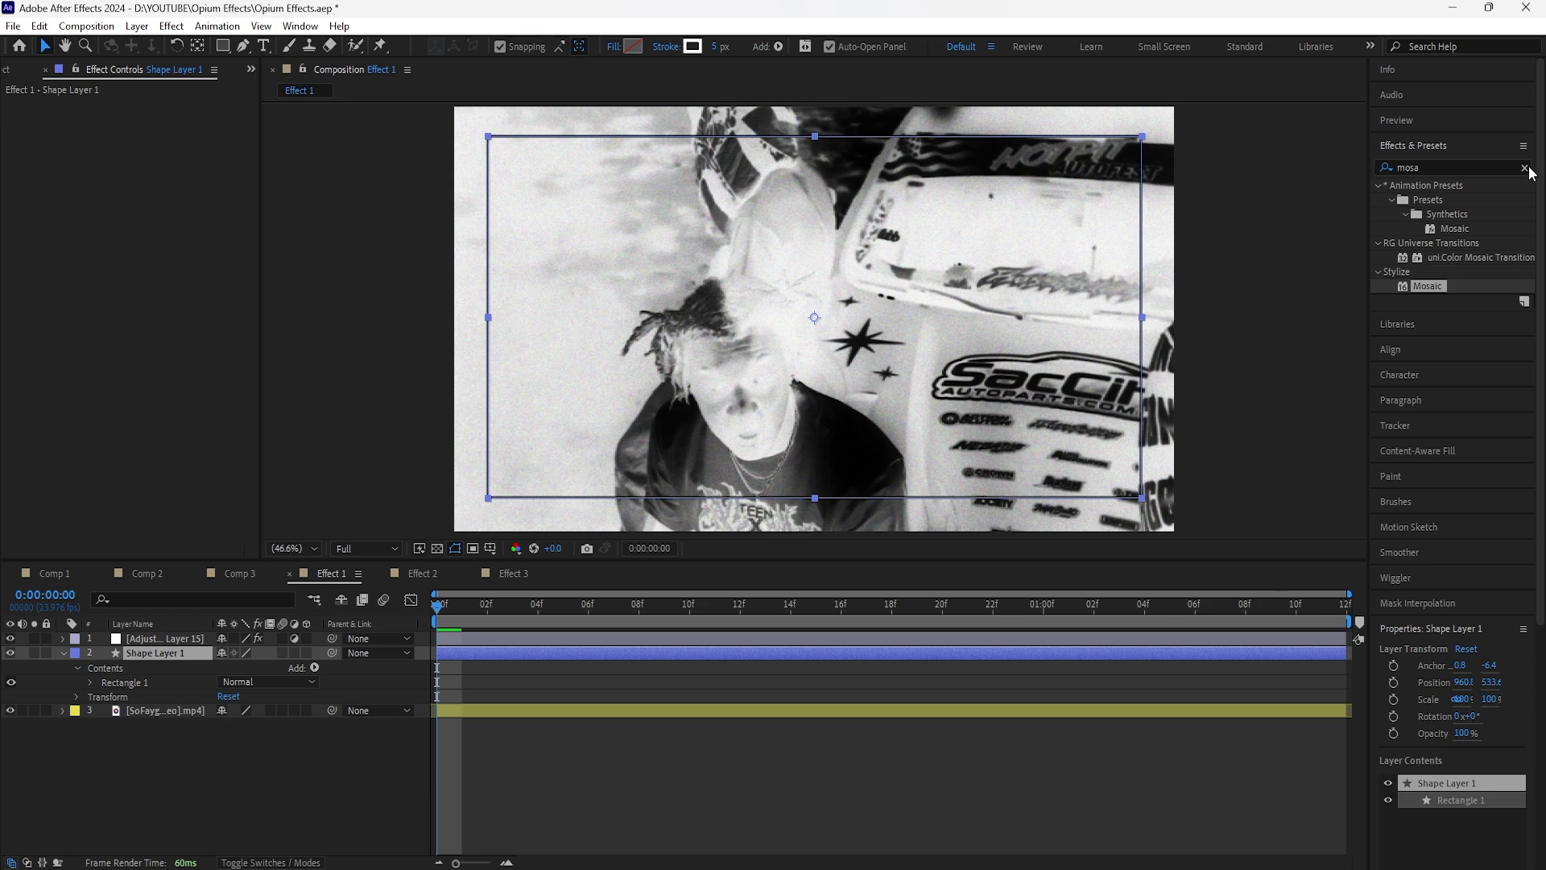
pyautogui.click(1524, 167)
pyautogui.click(1457, 145)
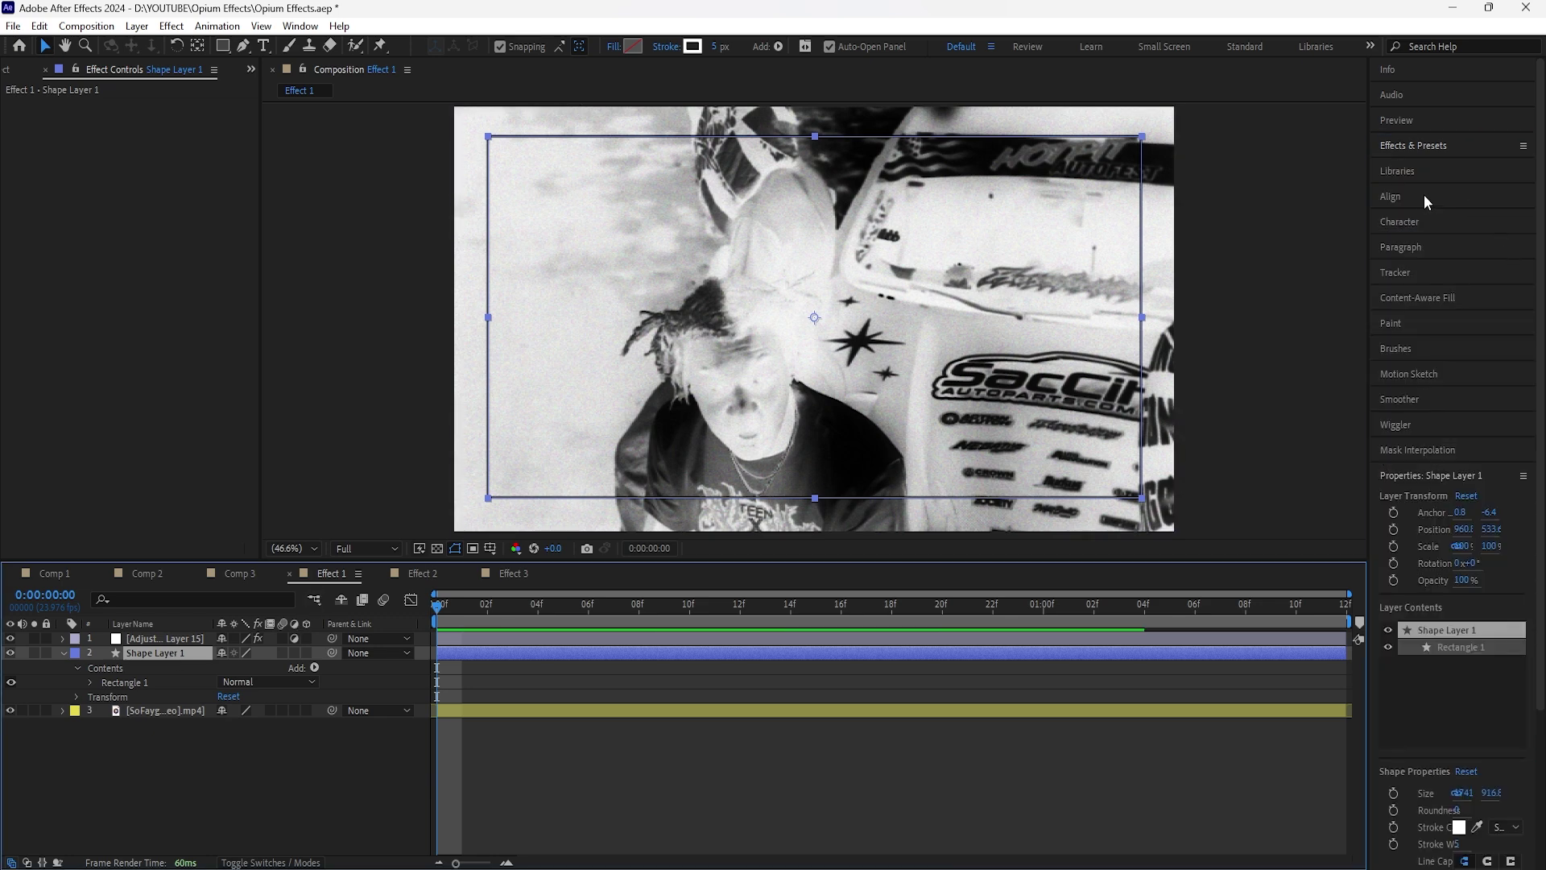
pyautogui.click(1414, 240)
pyautogui.click(1495, 238)
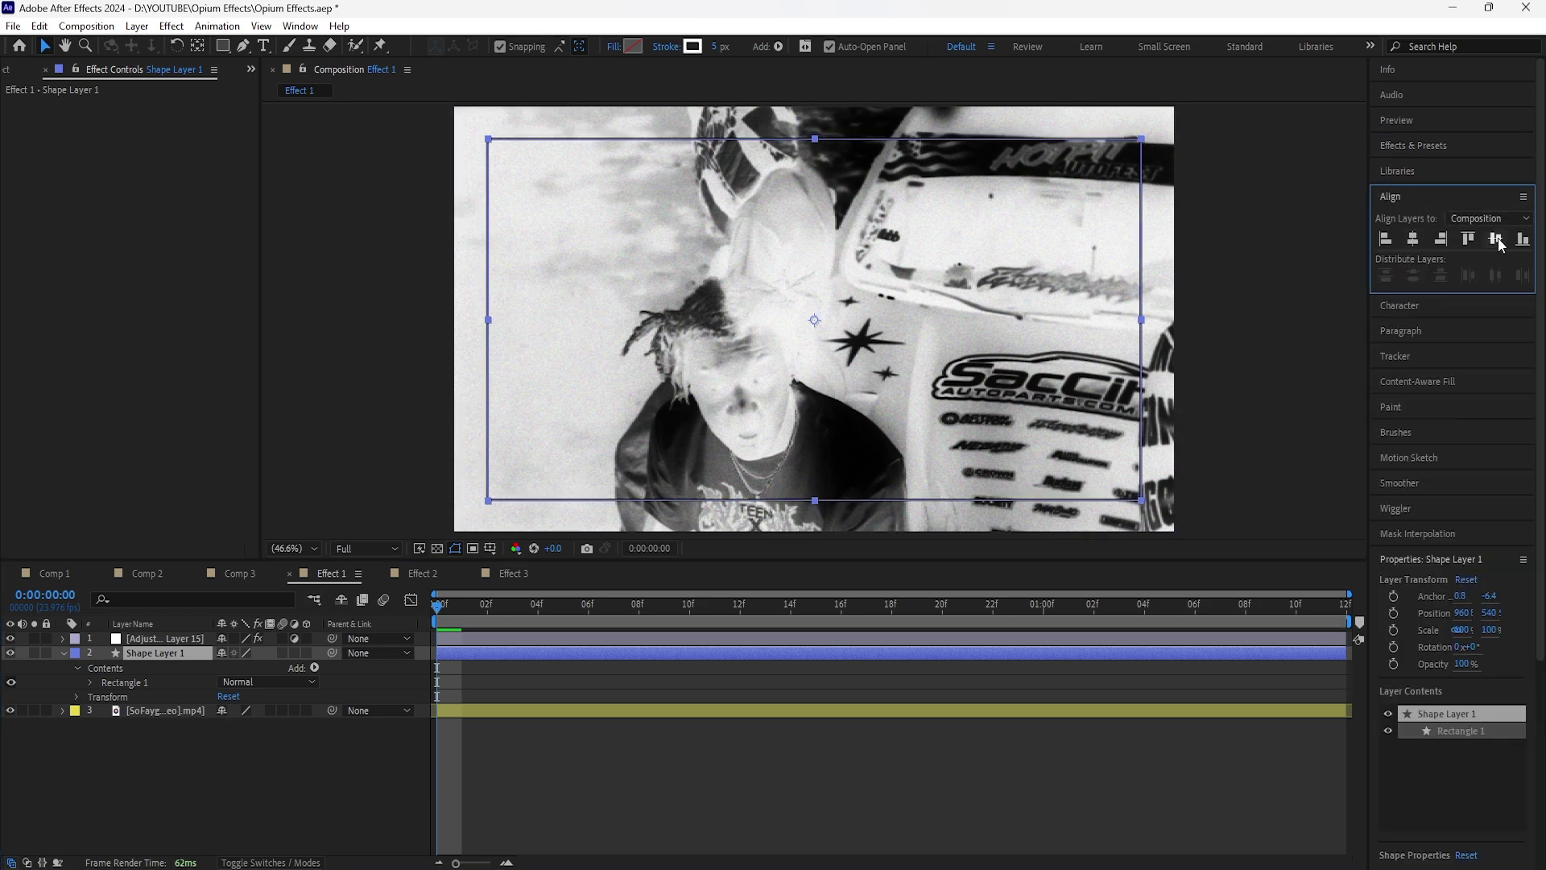
# Step: Rename the rectangle's shape layer to border and the footage layer to ken
pyautogui.click(176, 654)
pyautogui.press('Return')
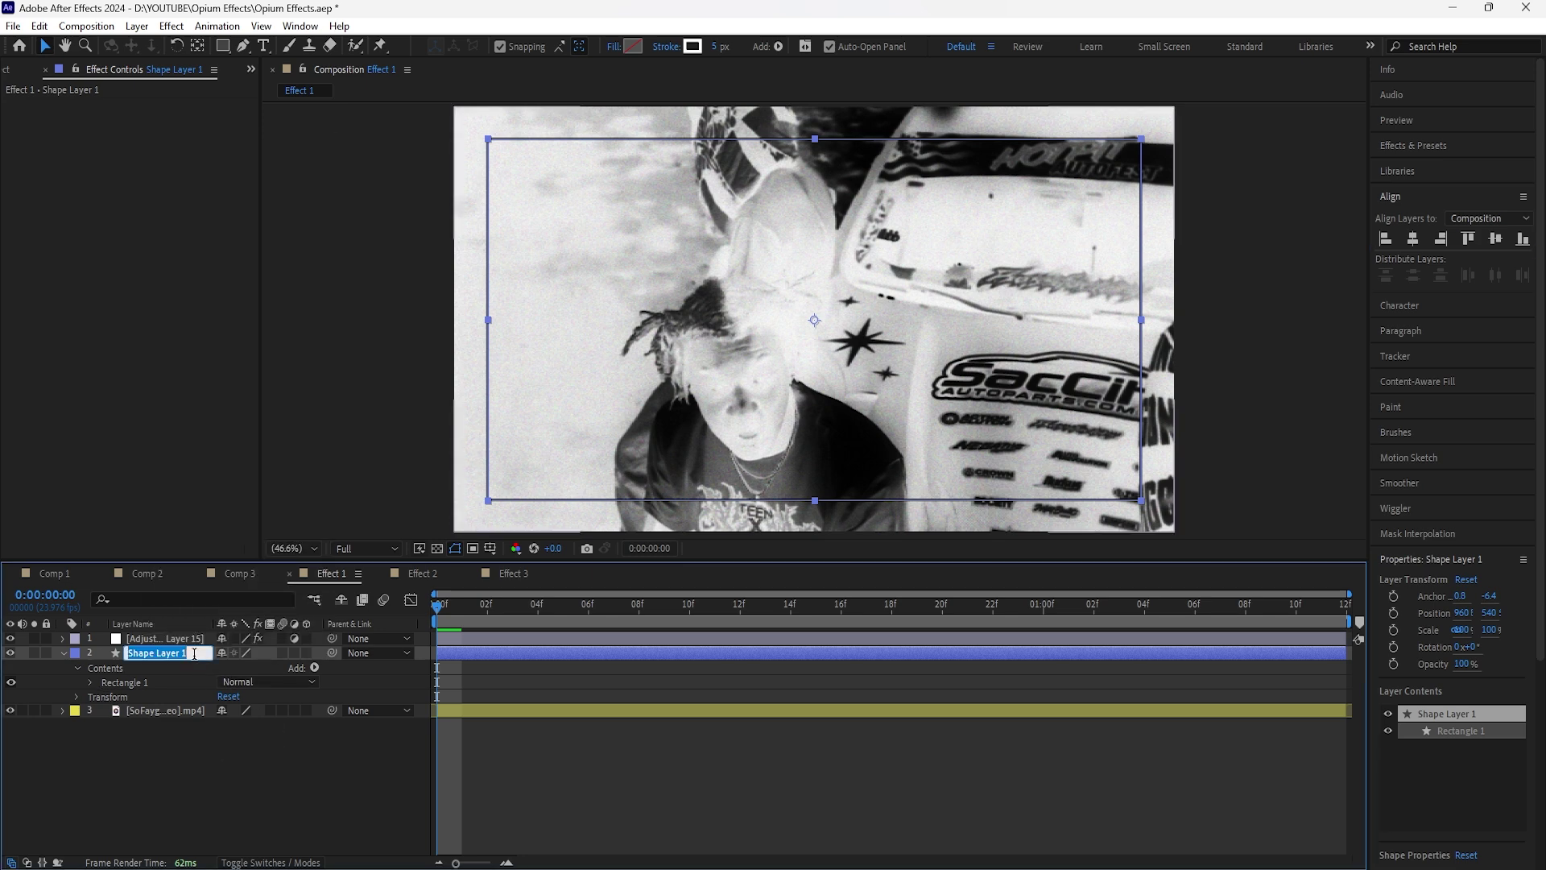
pyautogui.write('bo')
pyautogui.click(172, 705)
pyautogui.press('Return')
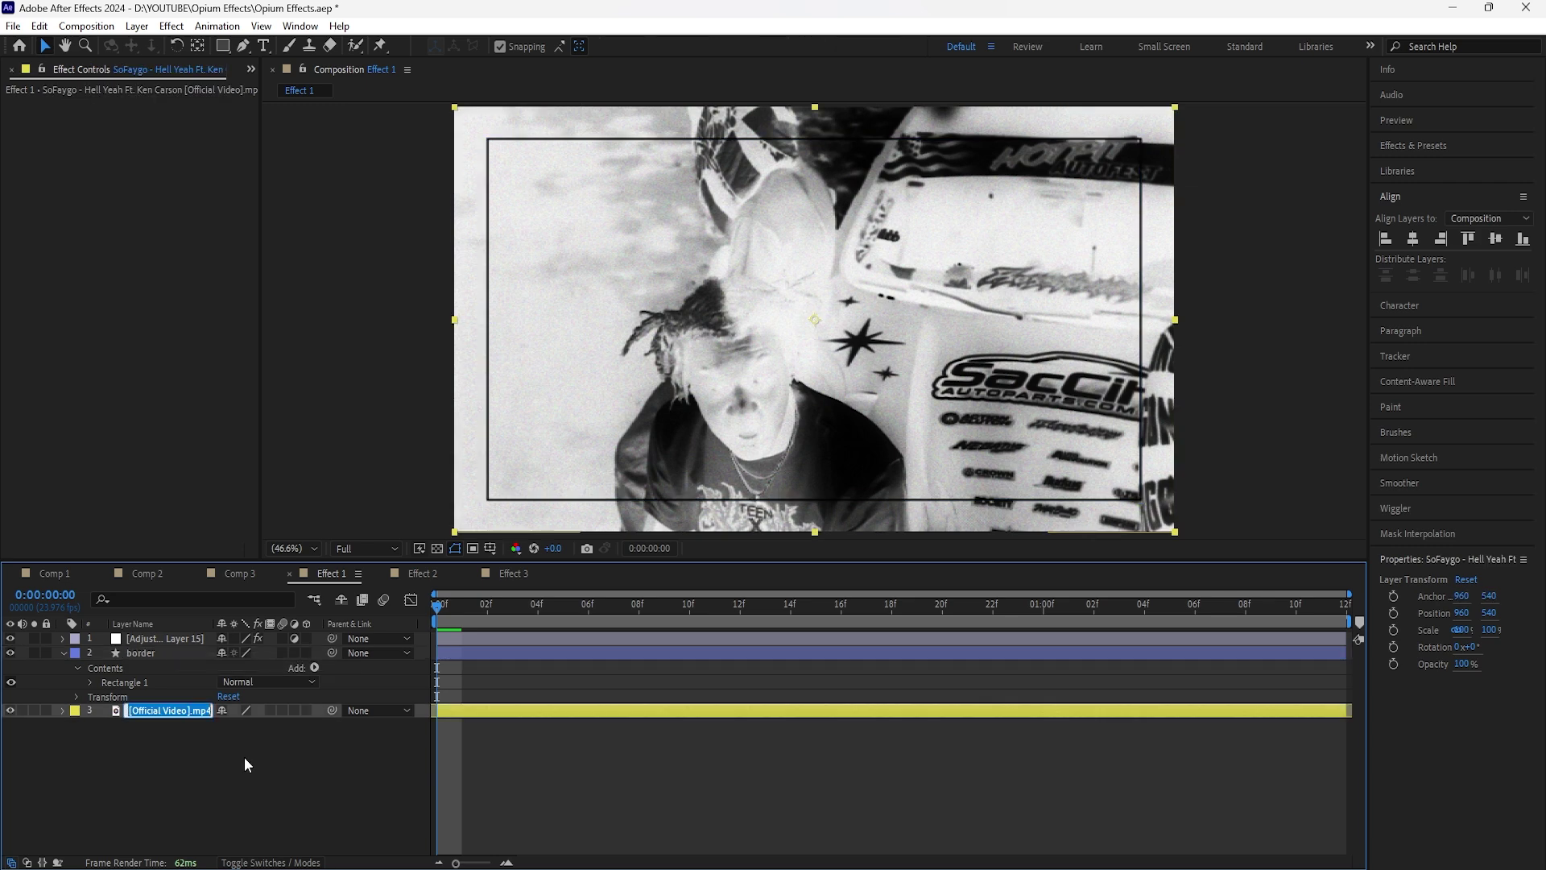
pyautogui.write('ken')
# Step: Apply Fast Box Blur to the border layer with a blur radius of 2.0
pyautogui.click(161, 652)
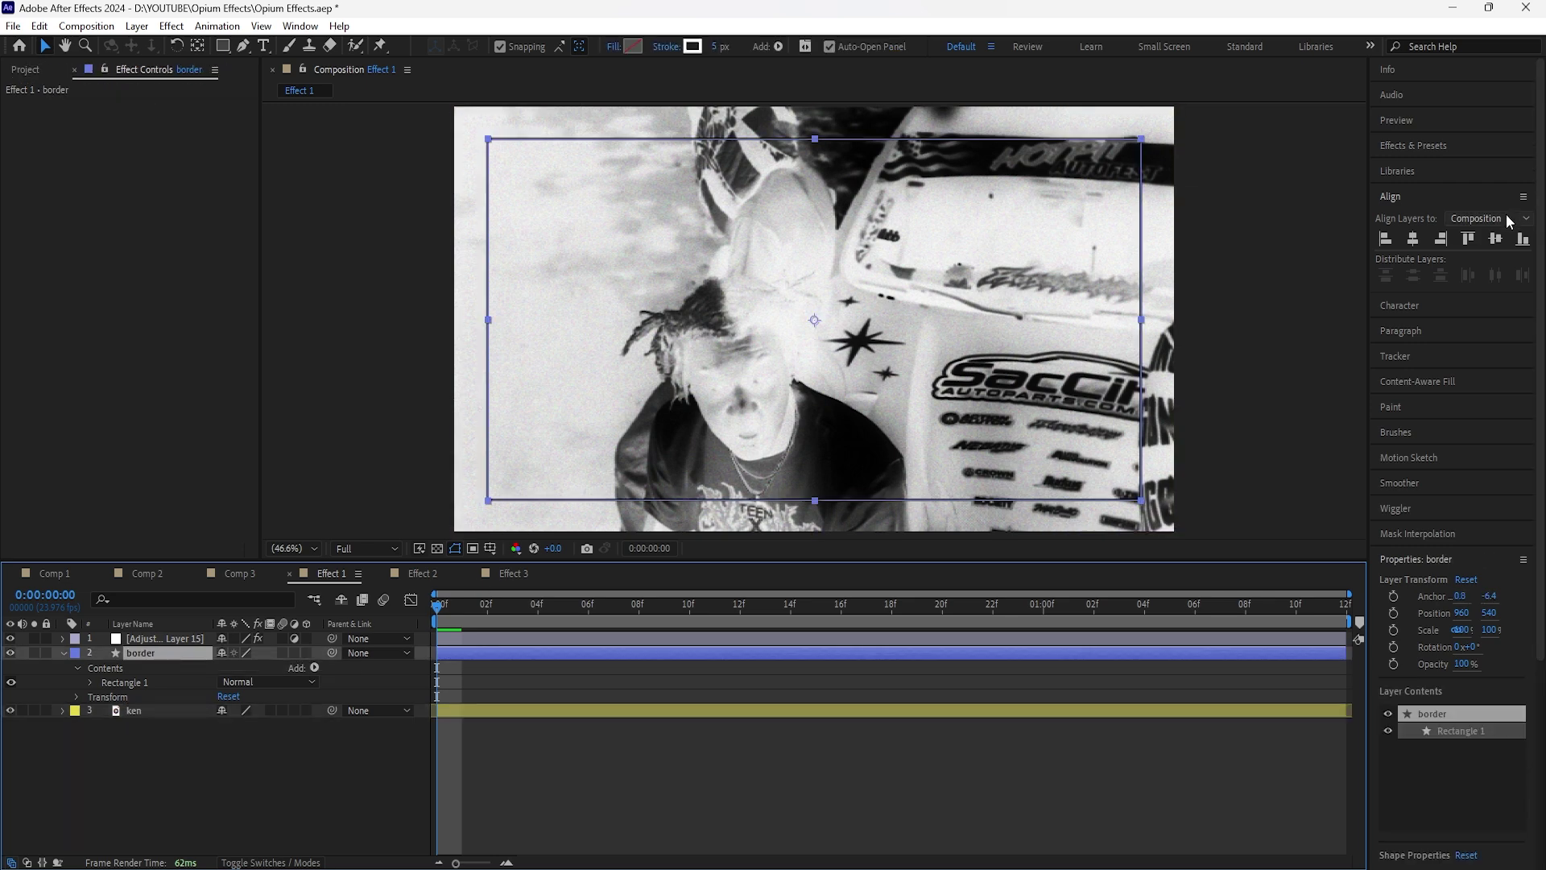
pyautogui.click(1464, 148)
pyautogui.click(1458, 166)
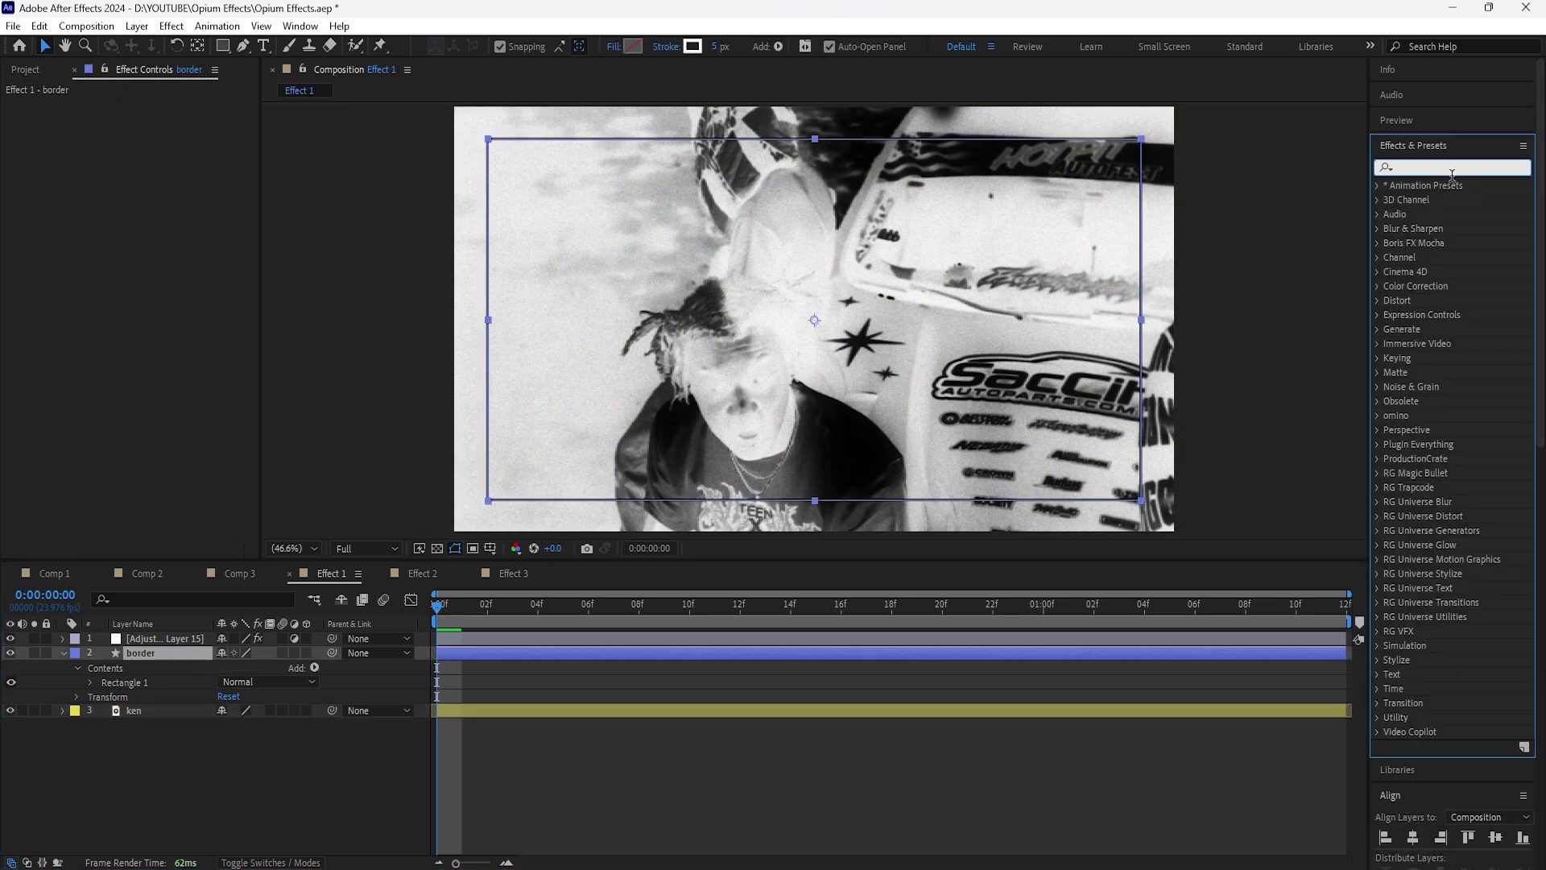
pyautogui.write('fast')
pyautogui.doubleClick(1453, 314)
pyautogui.click(150, 119)
pyautogui.press('Return')
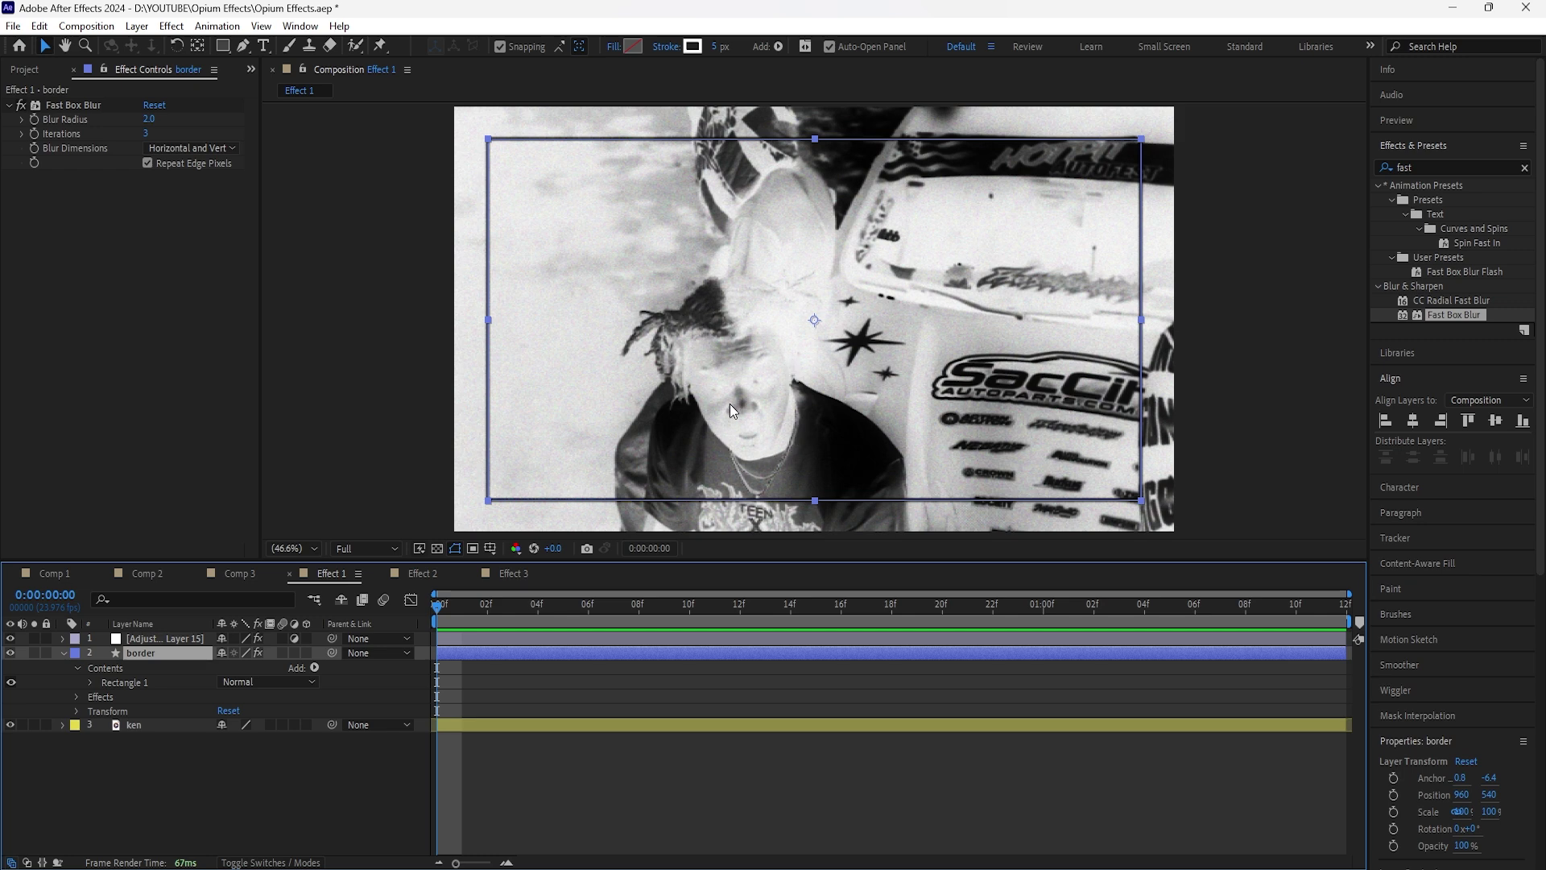
# Step: Create a new shape layer with a 5 px stroke, draw a small square outline, and position it over the performer's face
pyautogui.rightClick(221, 757)
pyautogui.moveTo(369, 546)
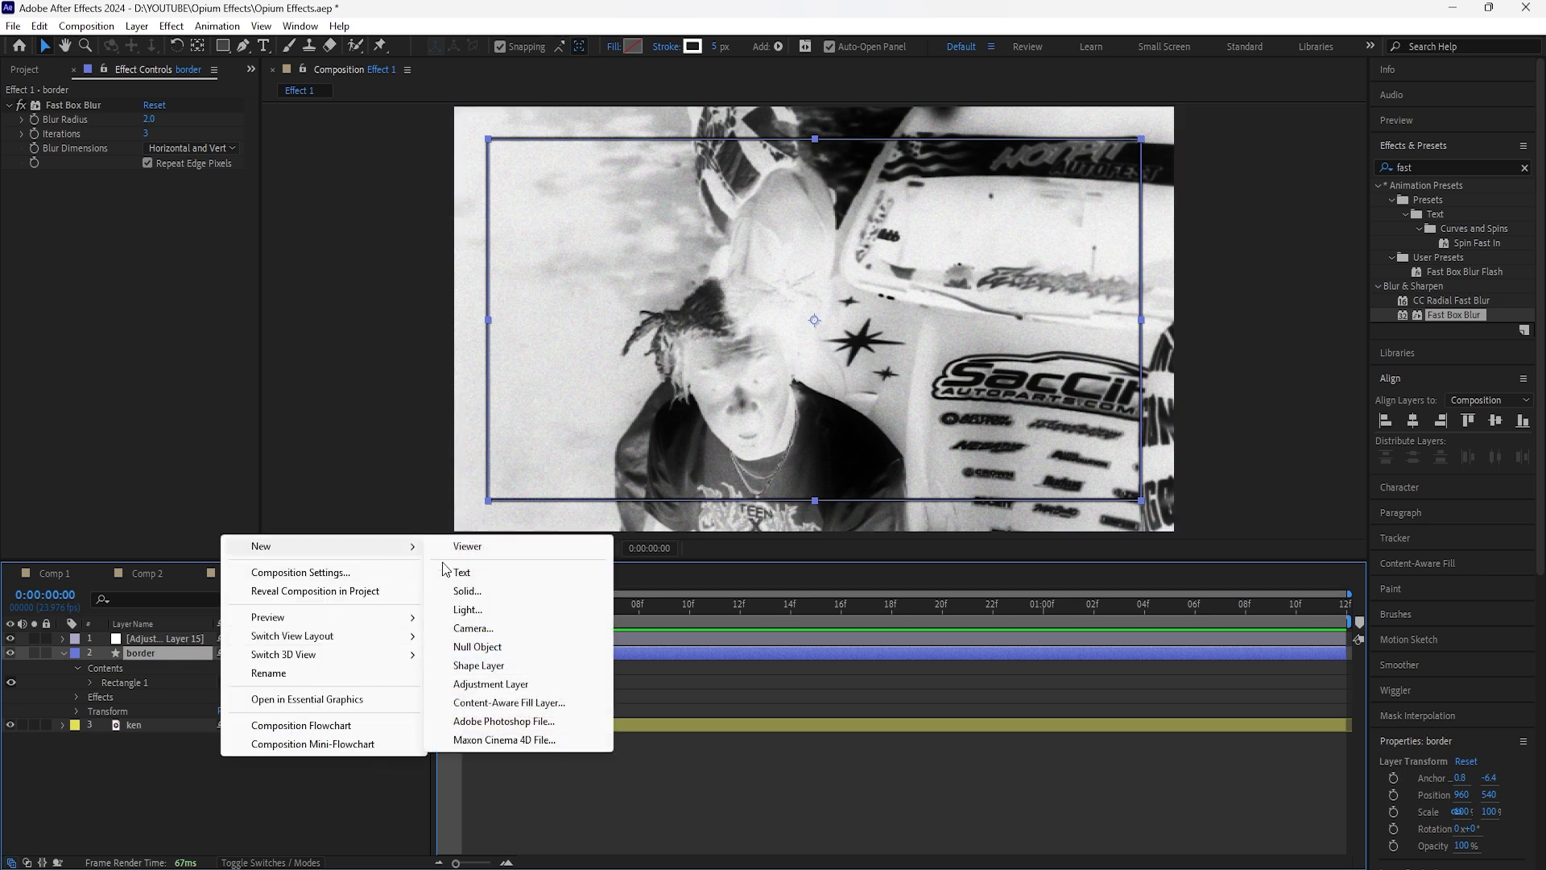
pyautogui.click(532, 665)
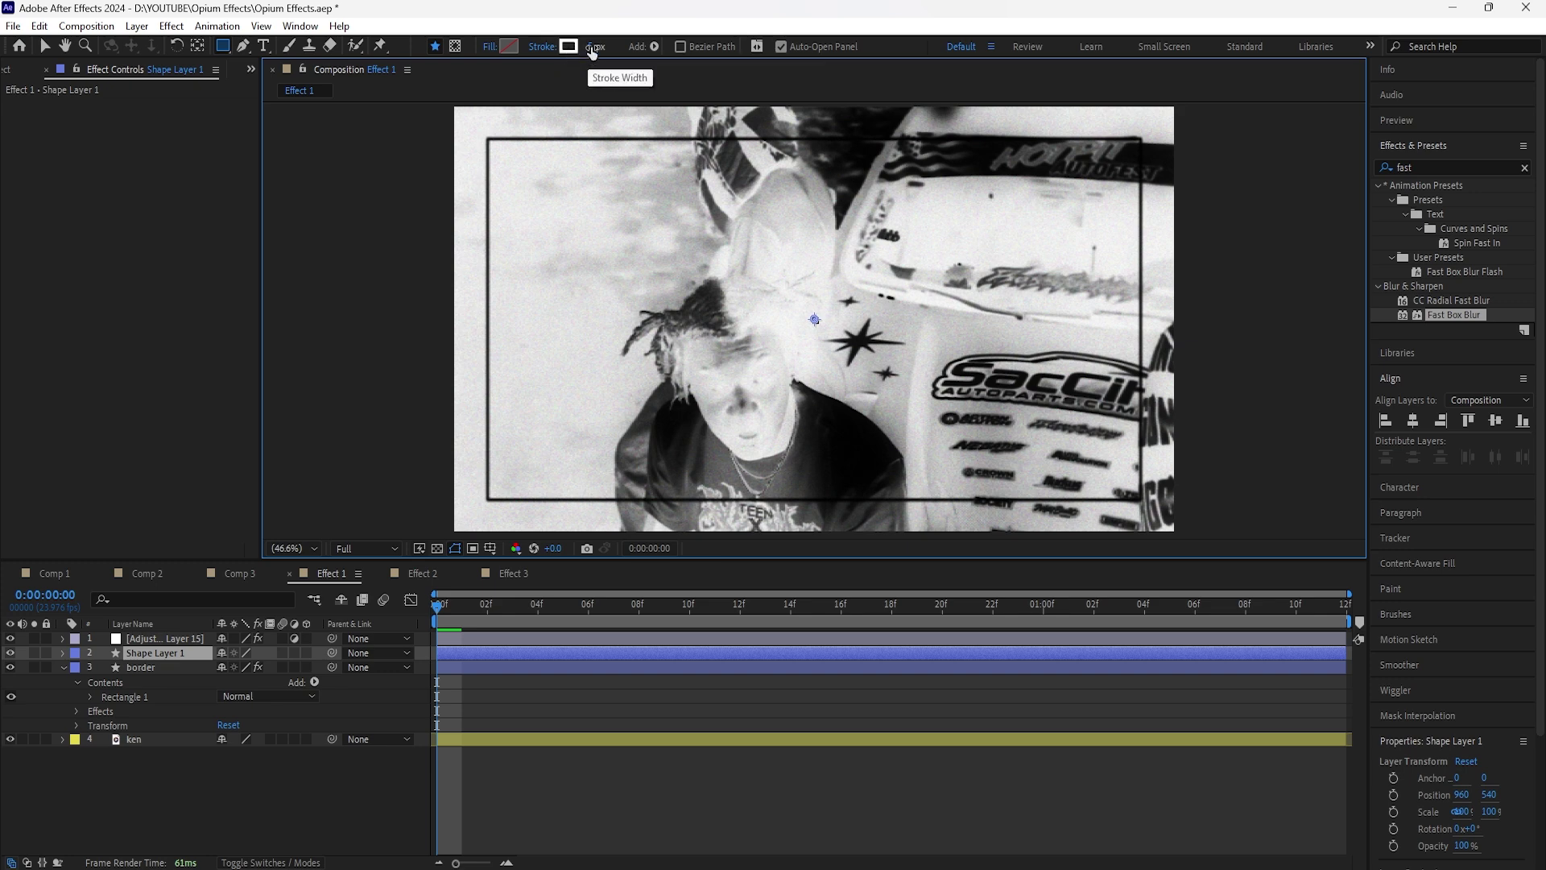
pyautogui.moveTo(701, 287); pyautogui.dragTo(701, 287)
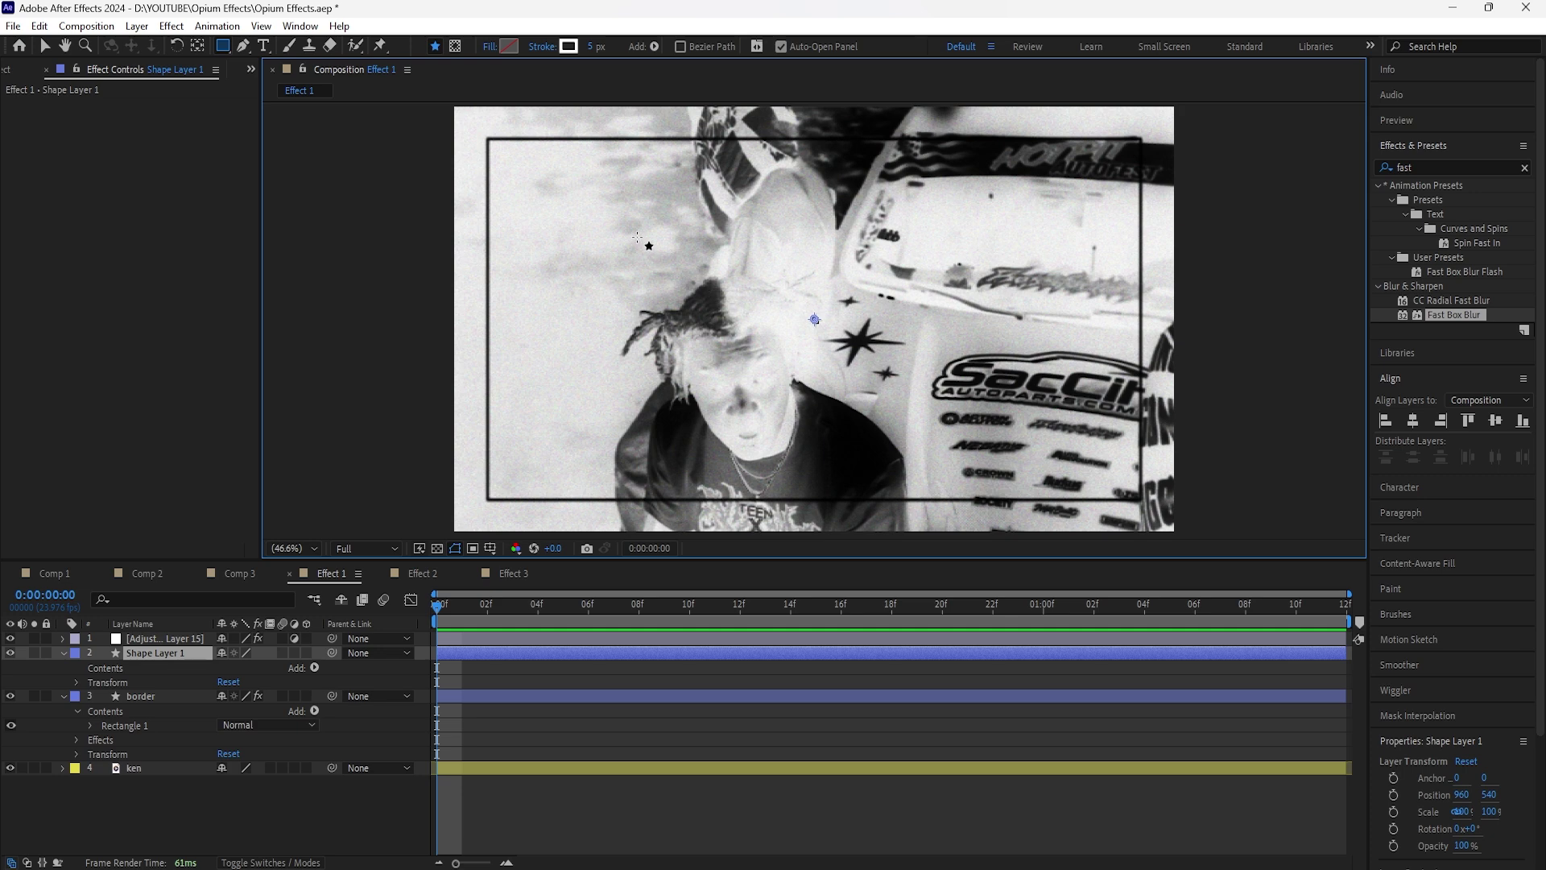
pyautogui.moveTo(637, 238); pyautogui.dragTo(778, 386)
pyautogui.click(44, 45)
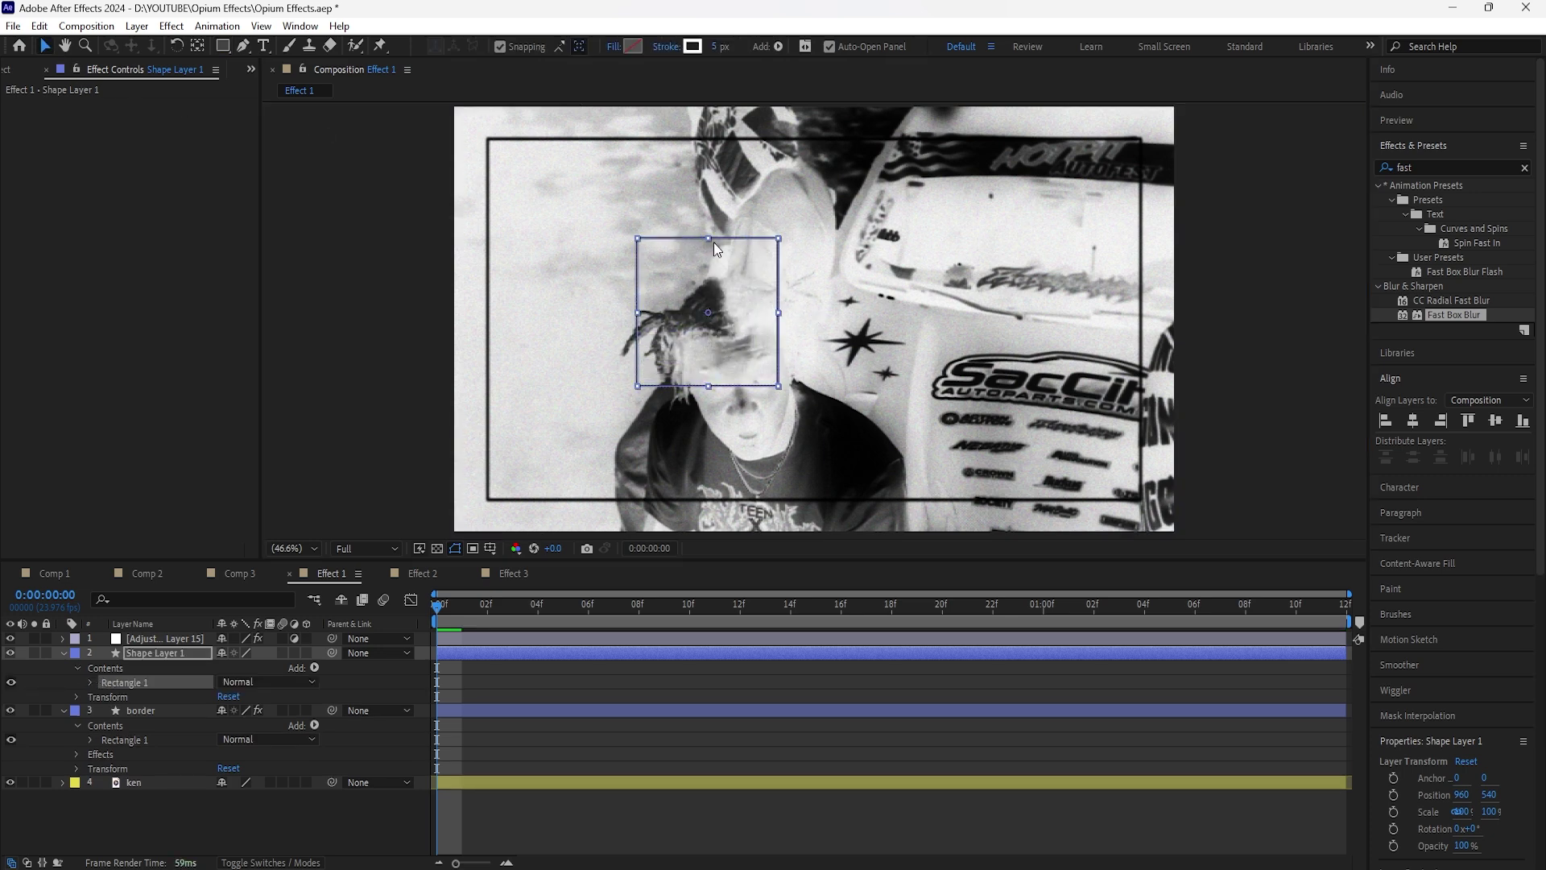
pyautogui.moveTo(708, 311); pyautogui.dragTo(741, 386)
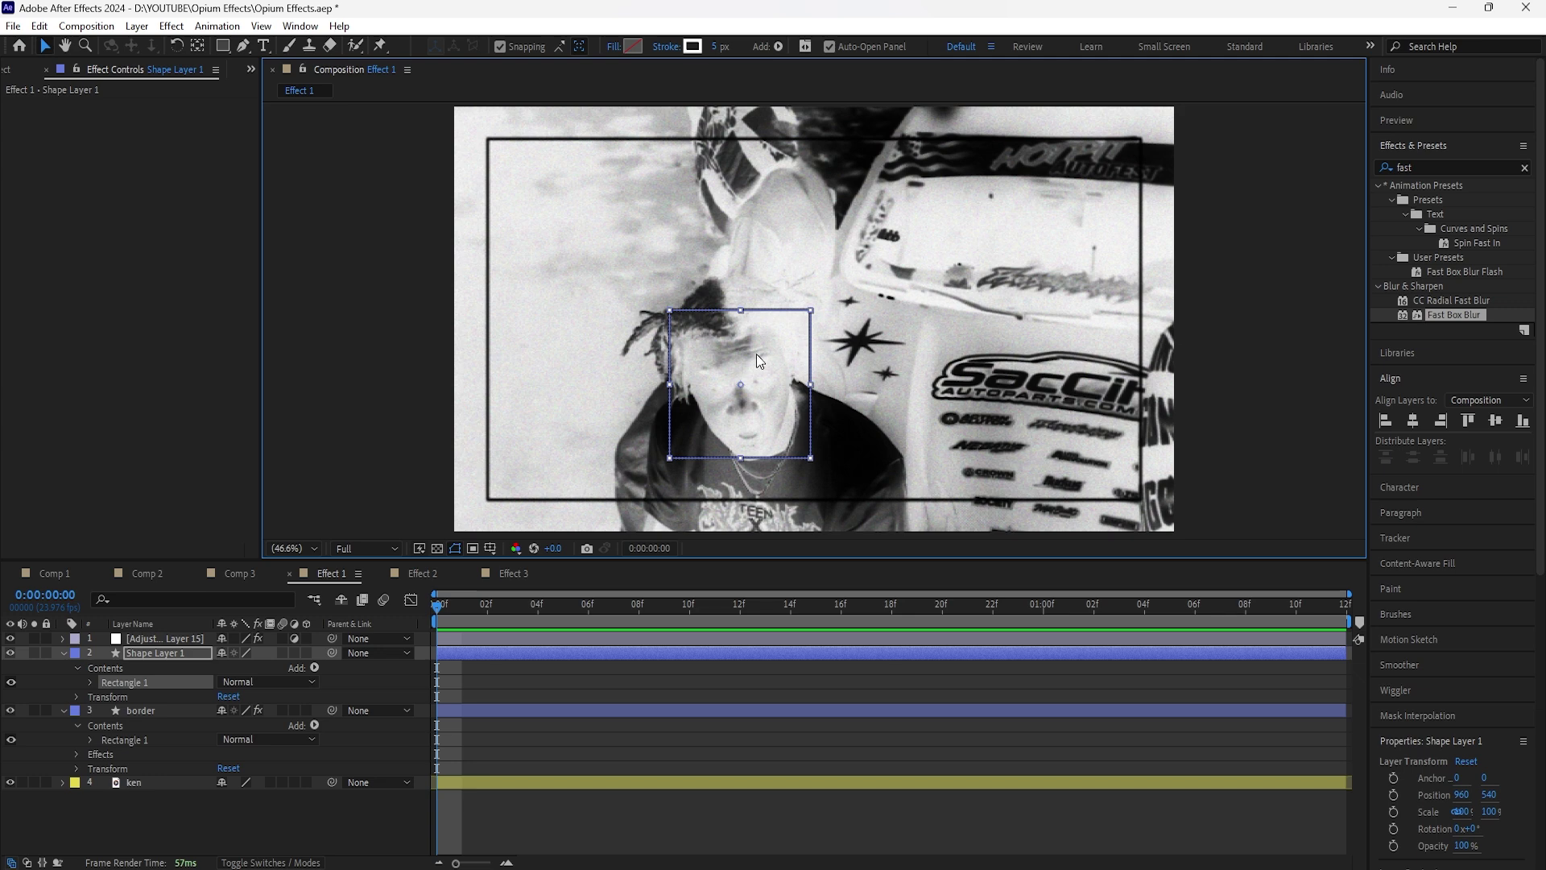
# Step: Rename the new square's shape layer to tracker and center its anchor point on the square
pyautogui.rightClick(168, 650)
pyautogui.click(246, 614)
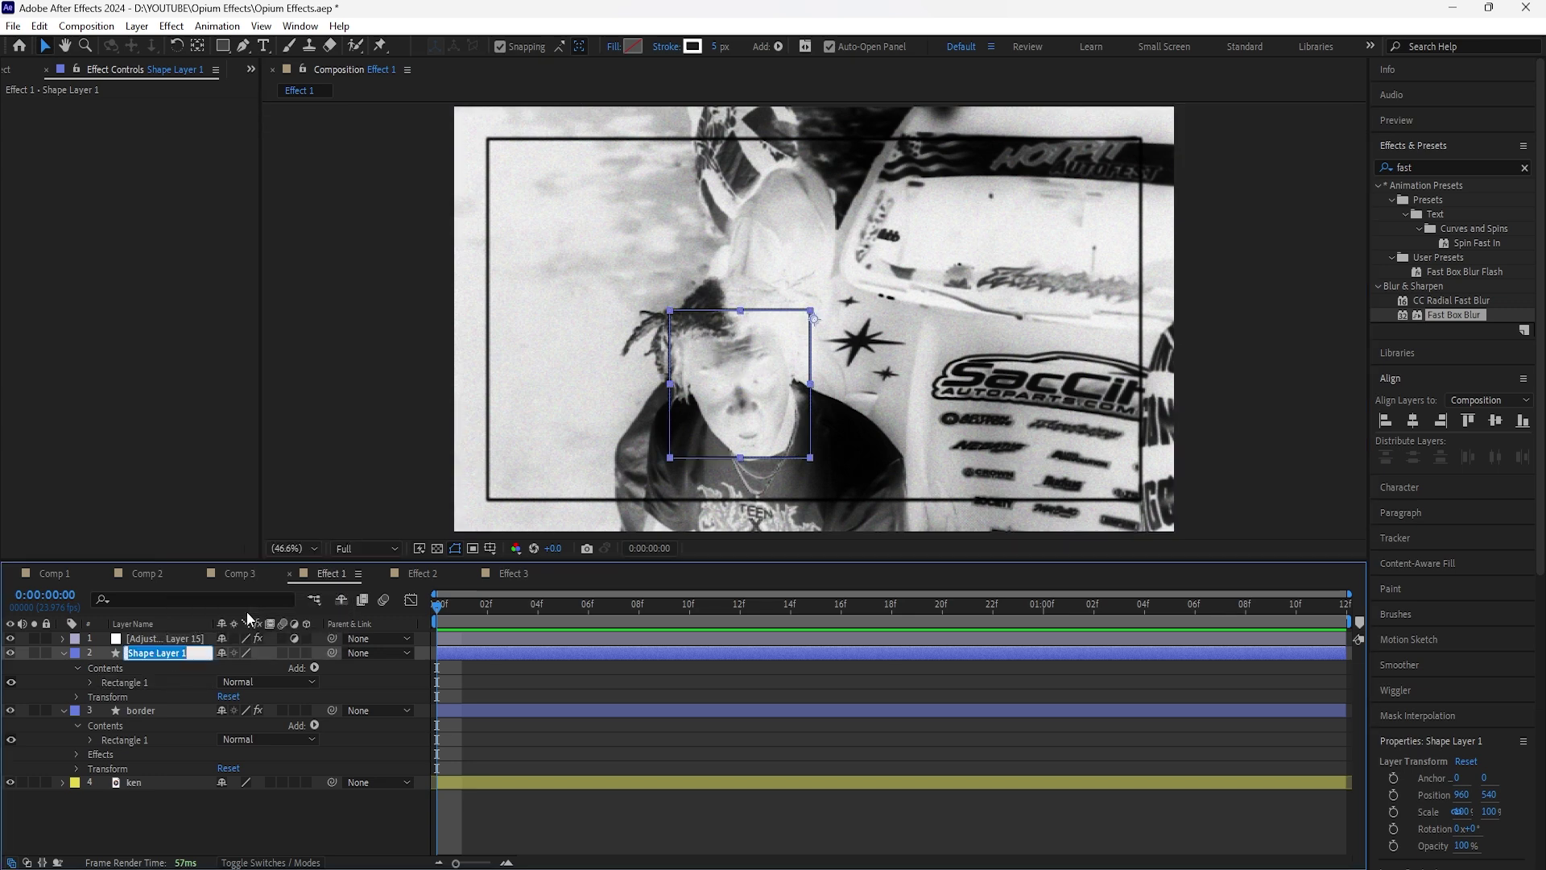
pyautogui.write('tracker')
pyautogui.press('Return')
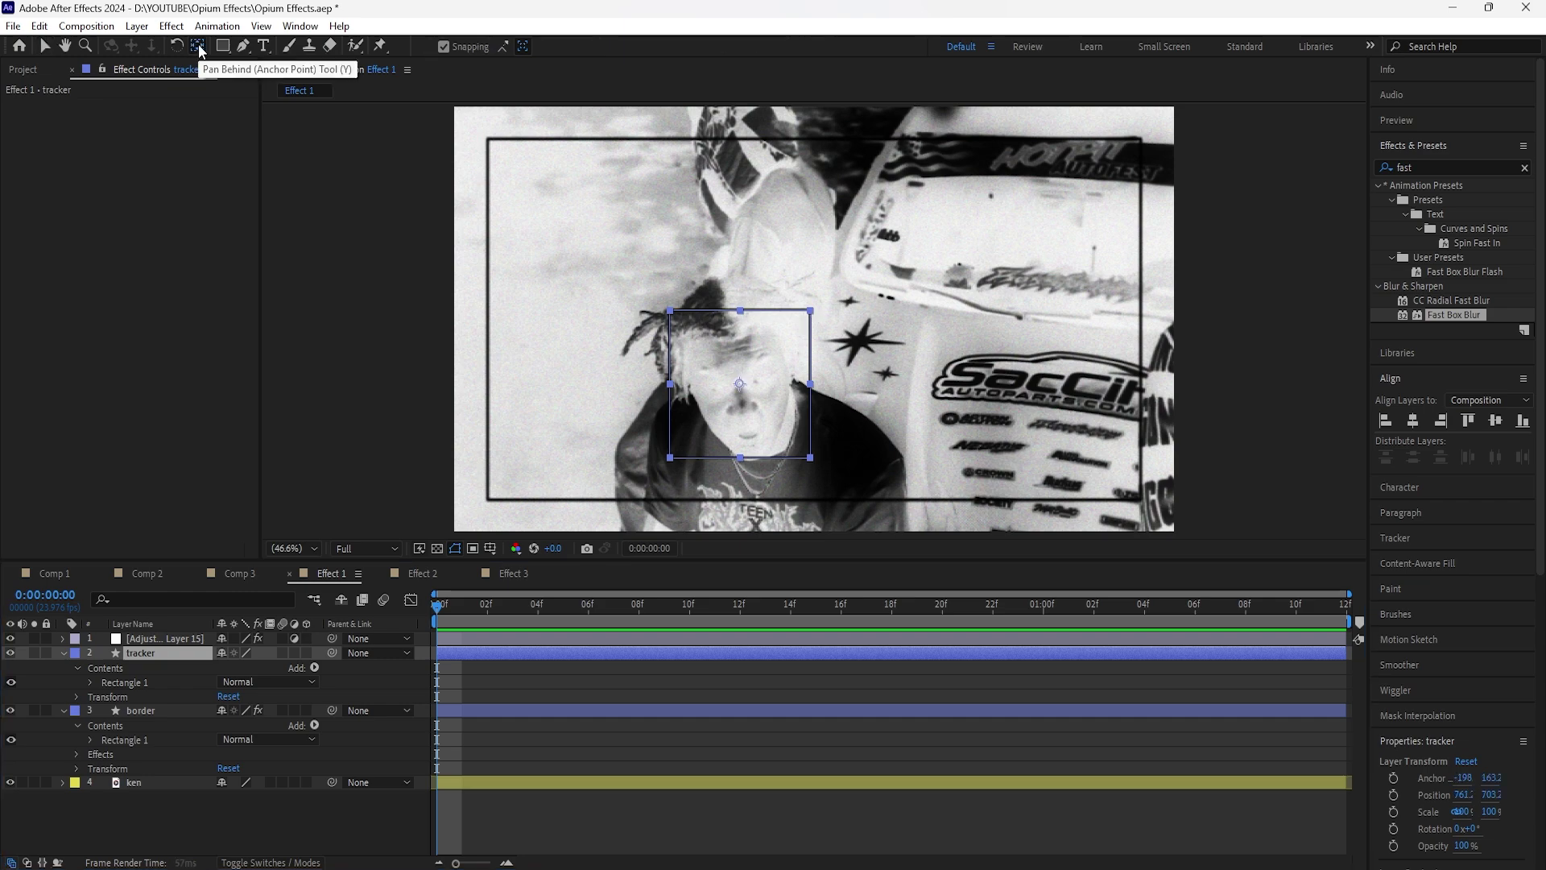
pyautogui.hotkey('ctrl', 'alt', 'Home')
# Step: Add a position keyframe to the tracker layer on the composition's first frame
pyautogui.moveTo(455, 625); pyautogui.dragTo(1219, 616)
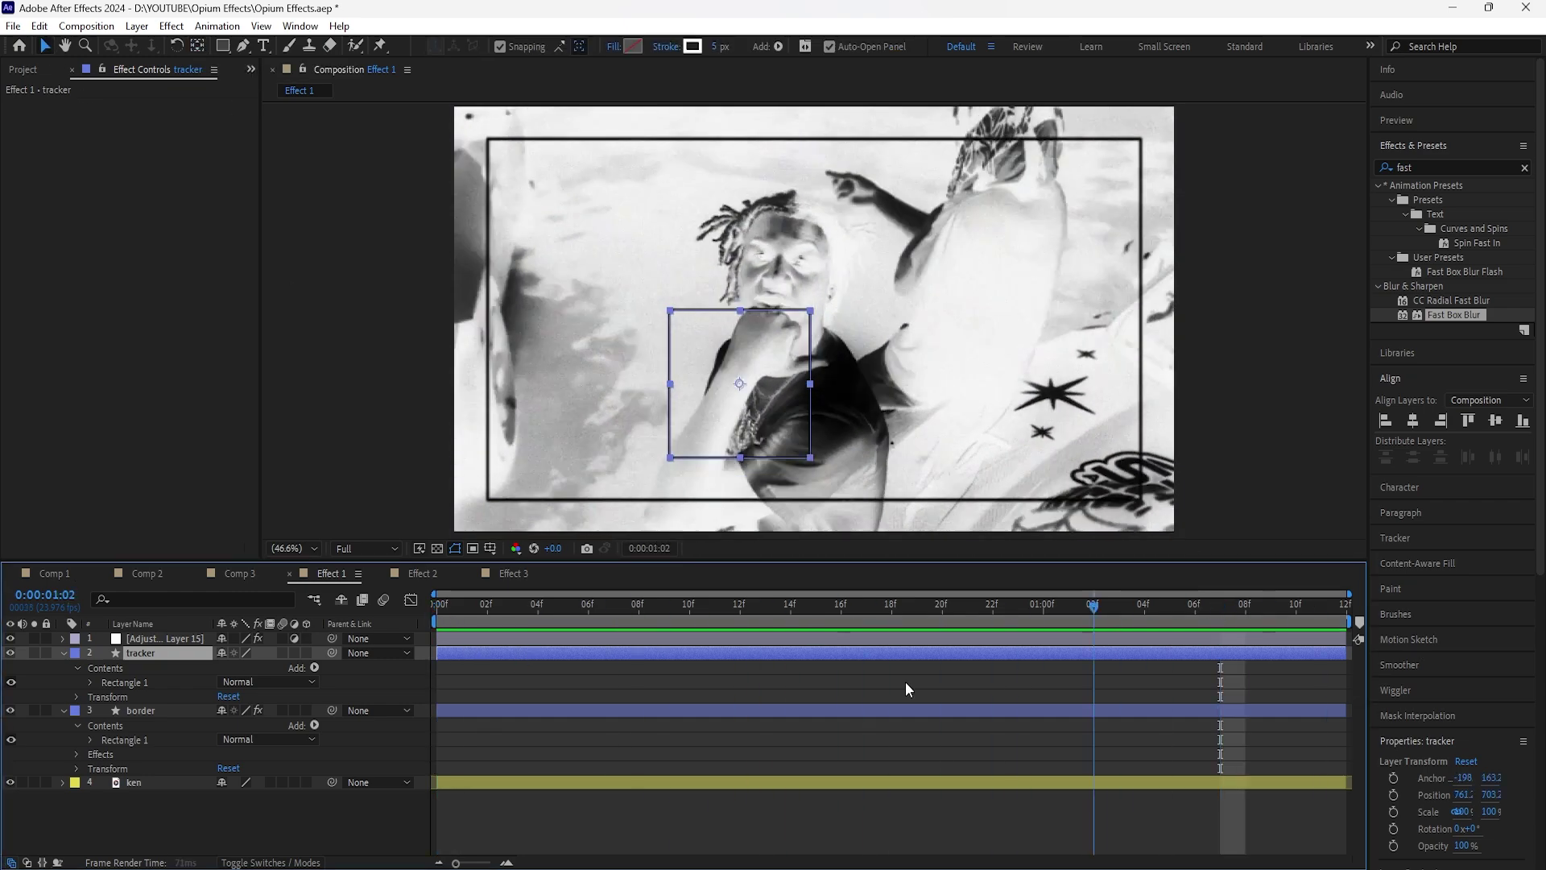
pyautogui.press('Home')
pyautogui.hotkey('alt', 'shift', 'p')
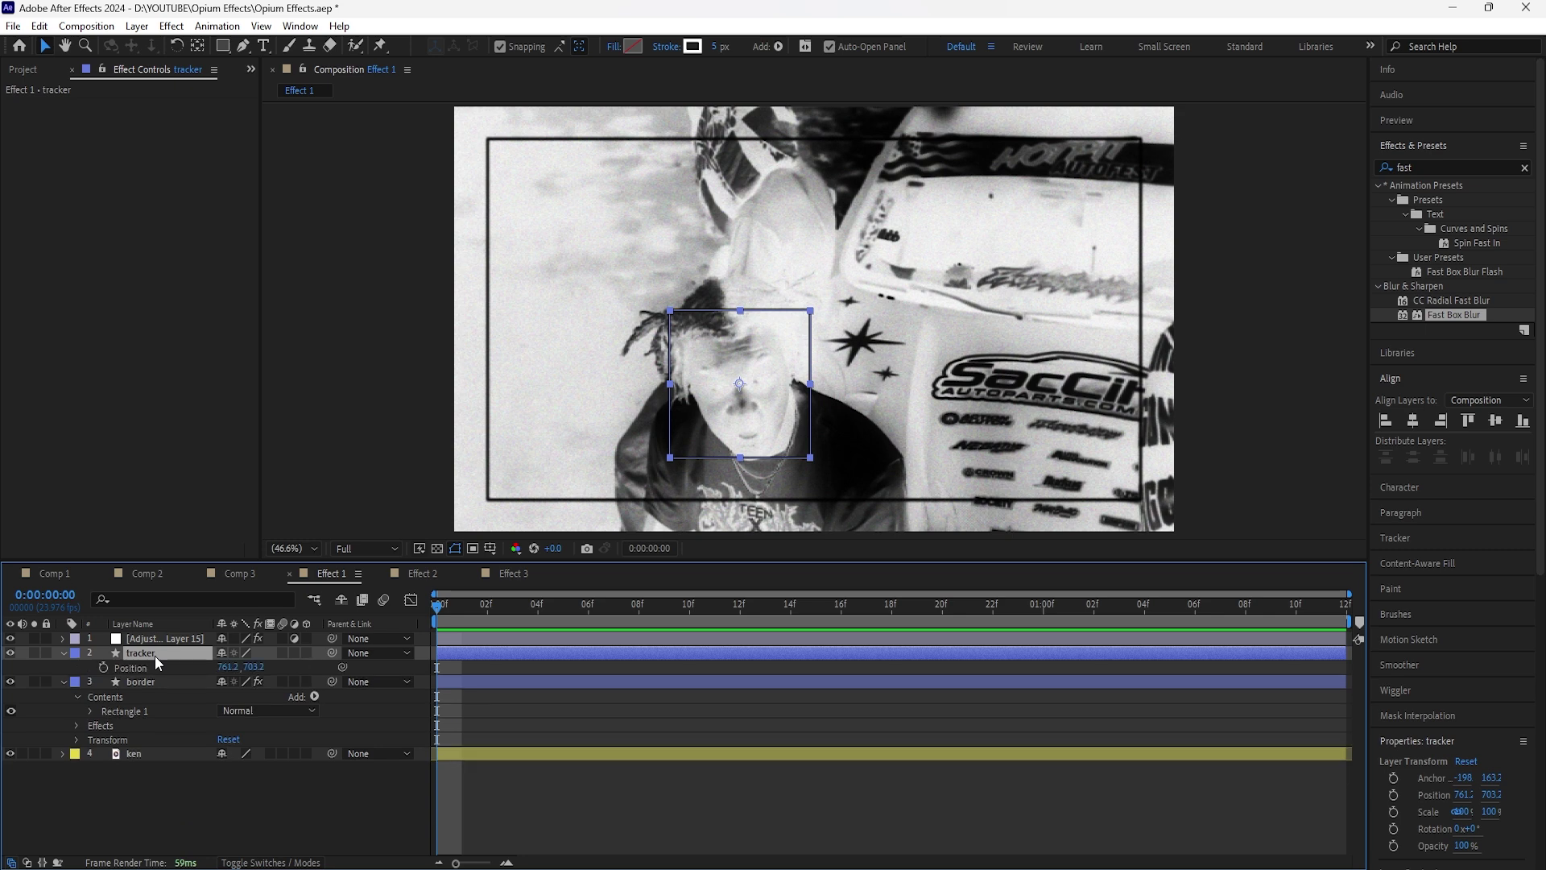
# Step: Keyframe the tracker square onto the face at about 823, 600 on frame 4 and about 864, 540 on frame 7
pyautogui.moveTo(445, 608); pyautogui.dragTo(529, 623)
pyautogui.click(161, 653)
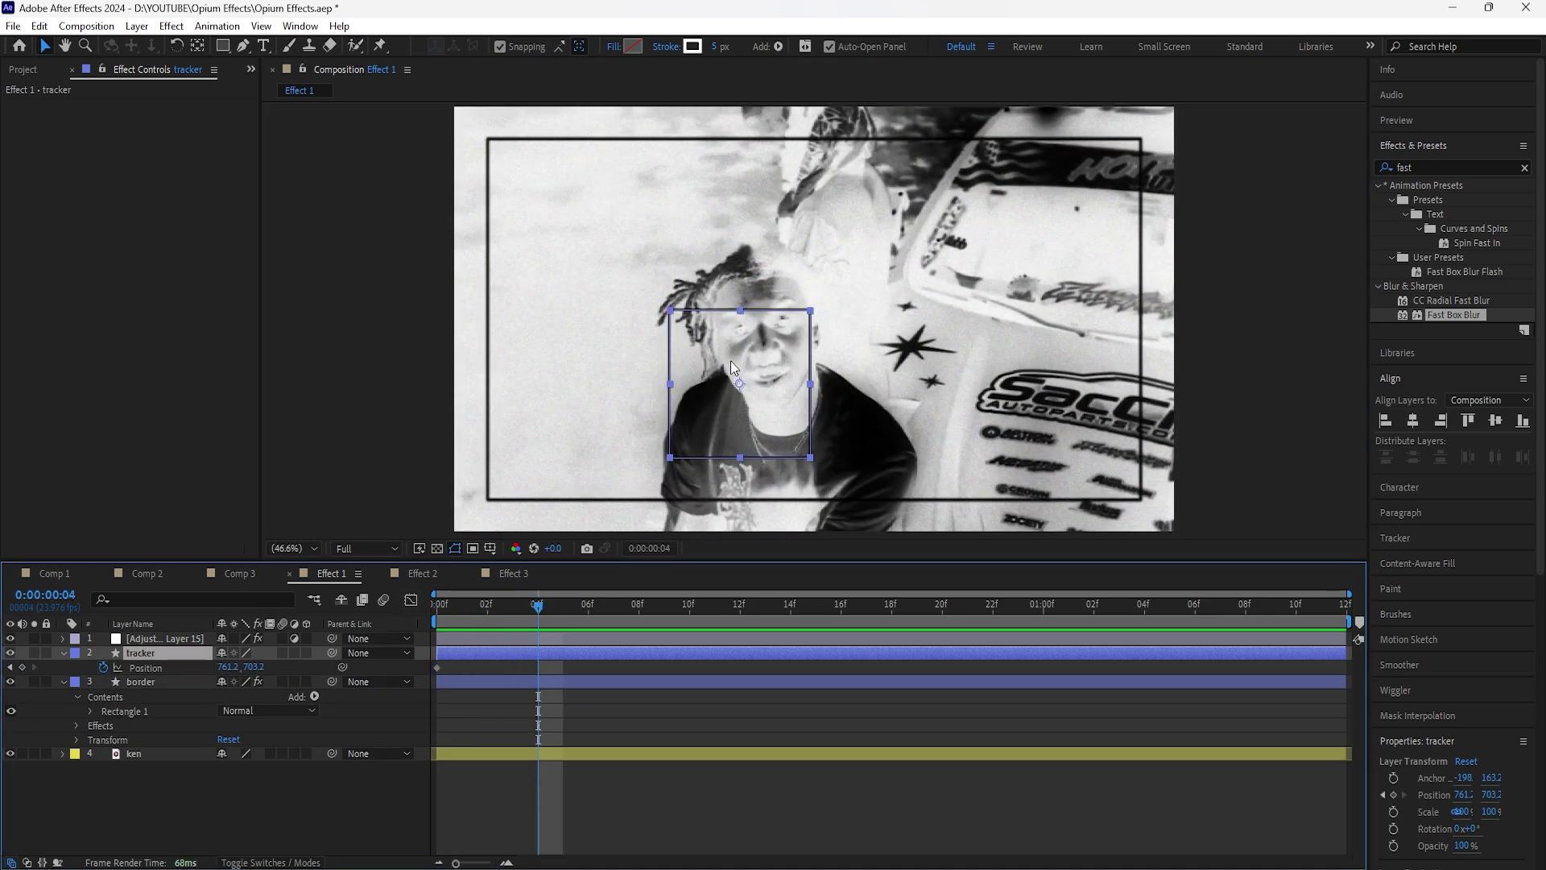
pyautogui.moveTo(731, 361); pyautogui.dragTo(755, 319)
pyautogui.moveTo(546, 612); pyautogui.dragTo(612, 607)
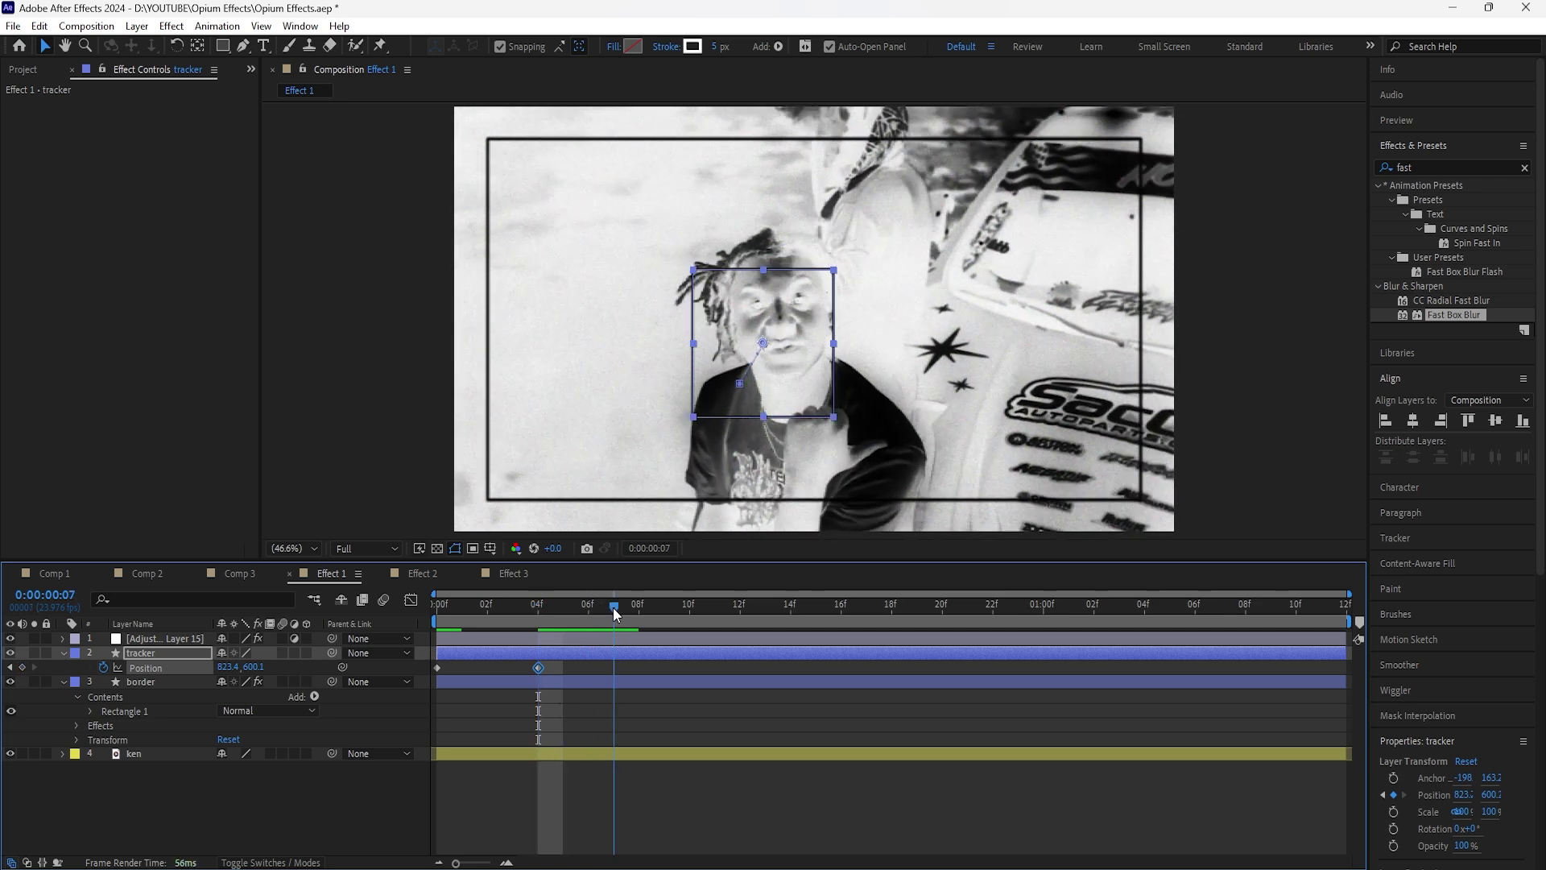
pyautogui.moveTo(761, 330); pyautogui.dragTo(777, 306)
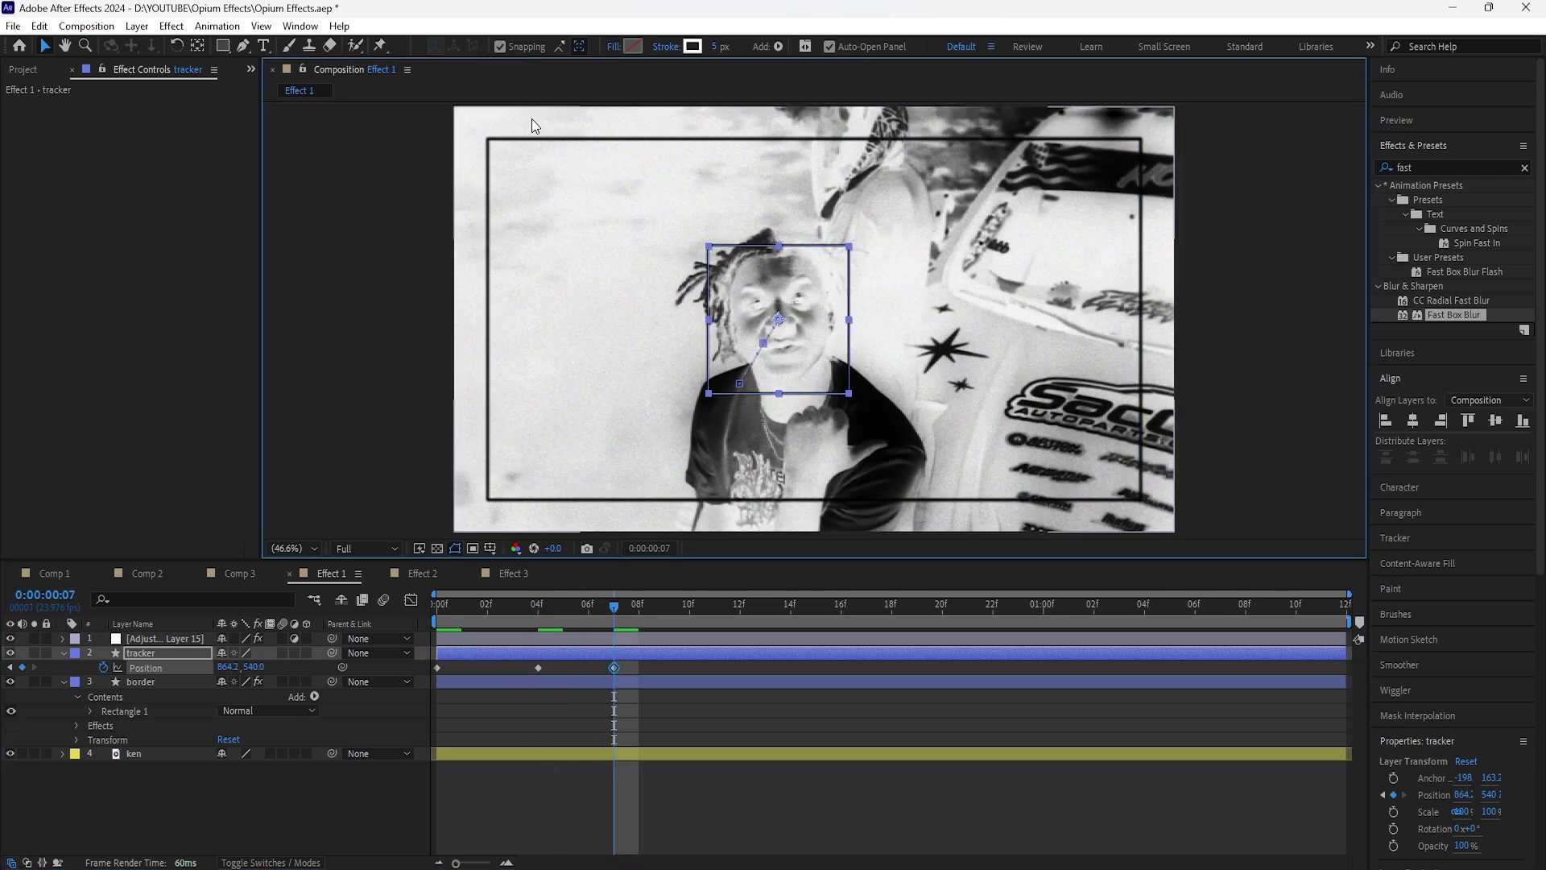
# Step: Turn snapping off and keep keyframing the tracker square's position onto the face every few frames from frame 10 to the clip's end
pyautogui.click(500, 46)
pyautogui.click(690, 604)
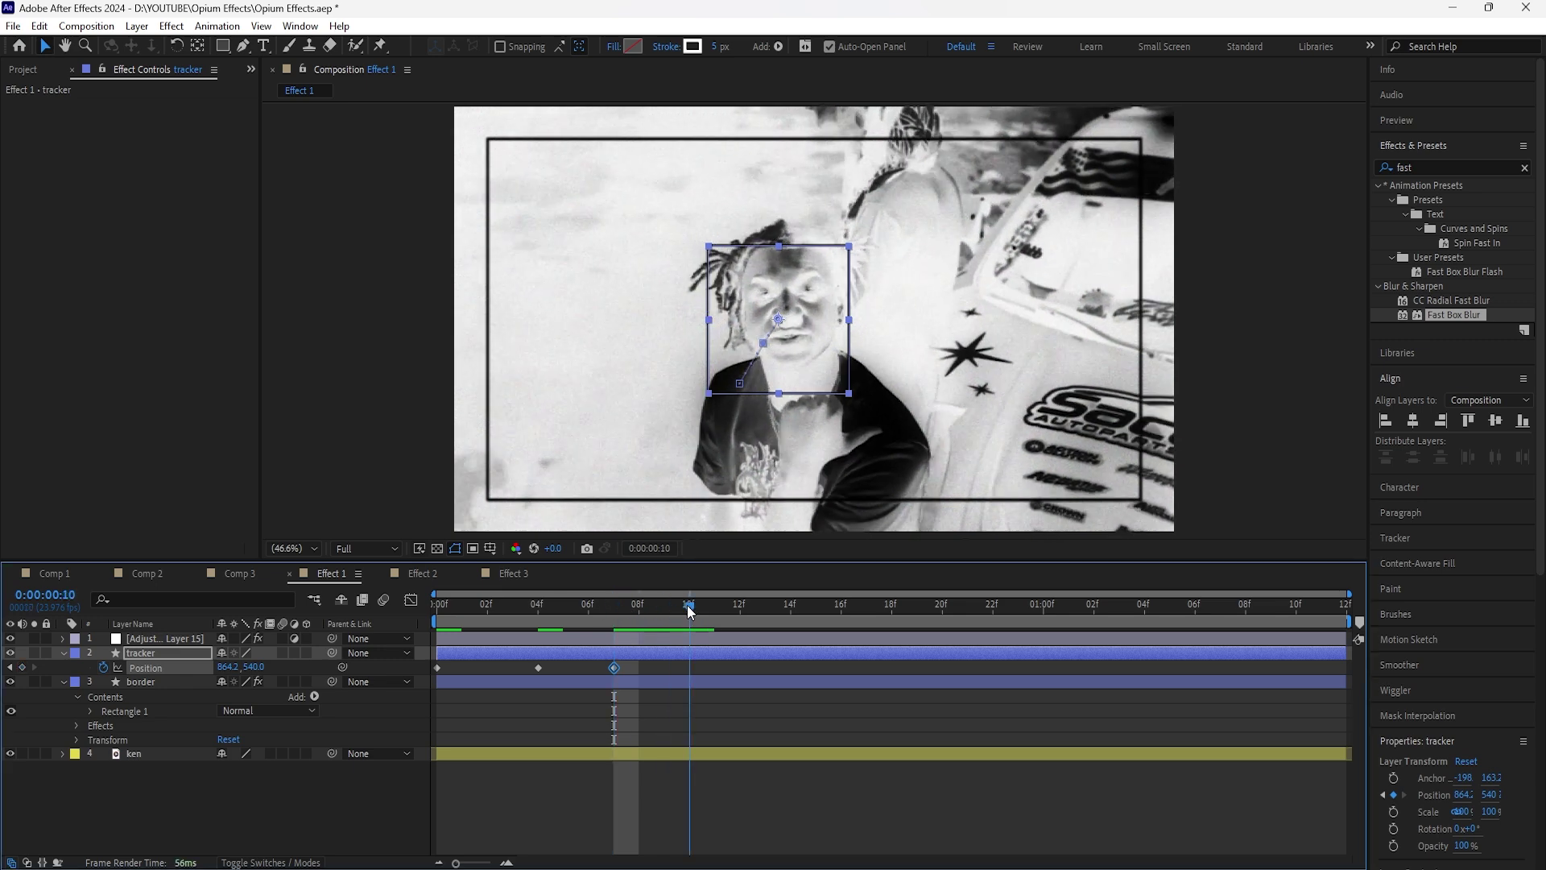
pyautogui.moveTo(781, 338); pyautogui.dragTo(789, 326)
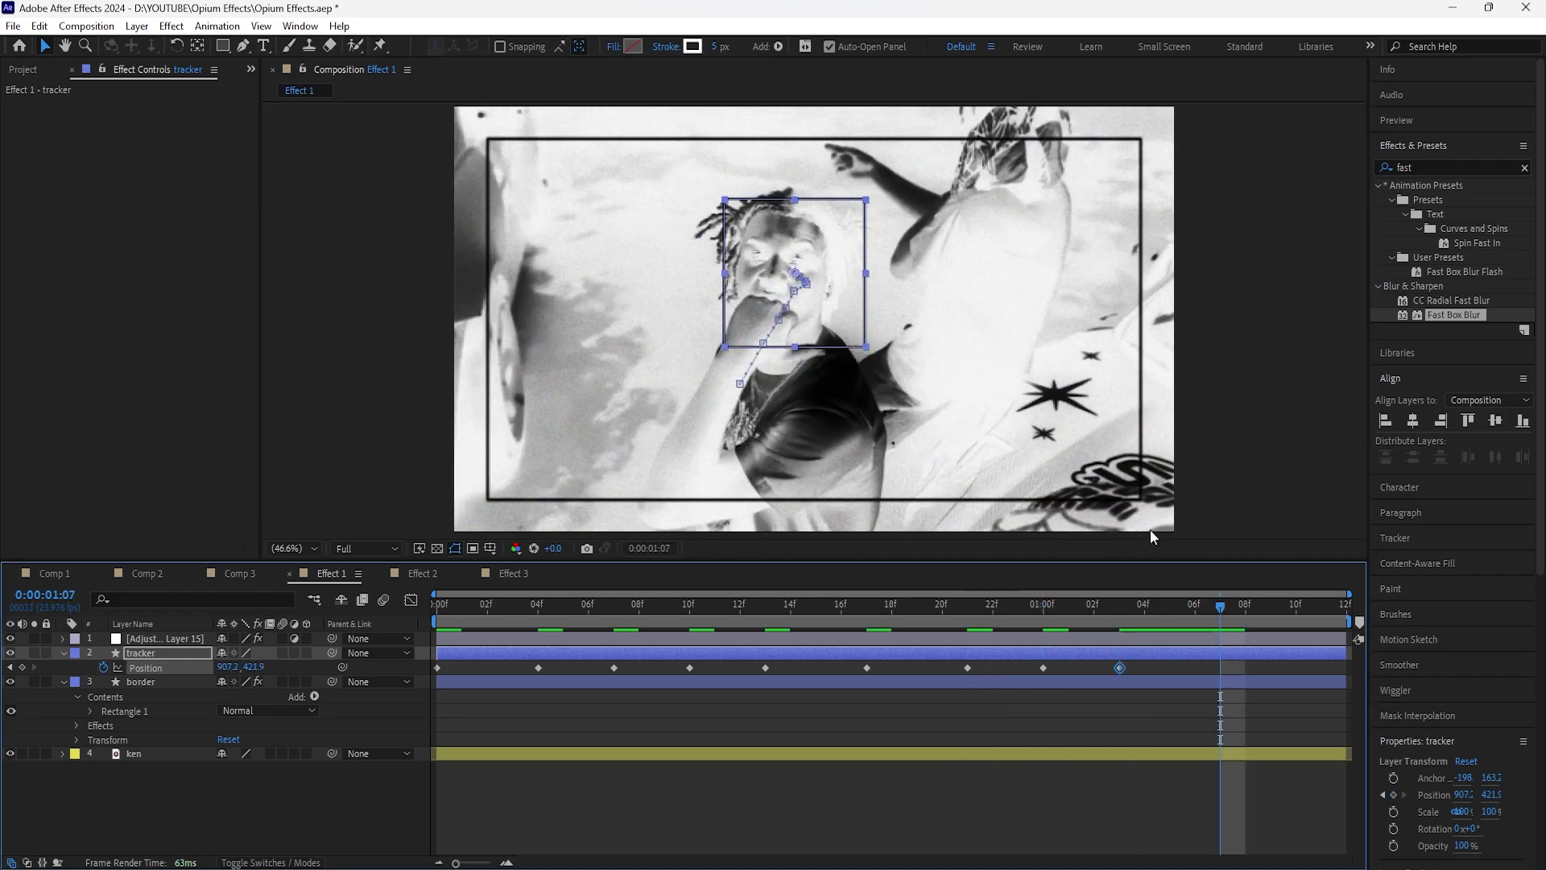
# Step: Apply Easy Ease to all of the tracker layer's position keyframes and preview the motion from the first frame
pyautogui.moveTo(1321, 612); pyautogui.dragTo(426, 670)
pyautogui.moveTo(1337, 663); pyautogui.dragTo(429, 677)
pyautogui.press('F9')
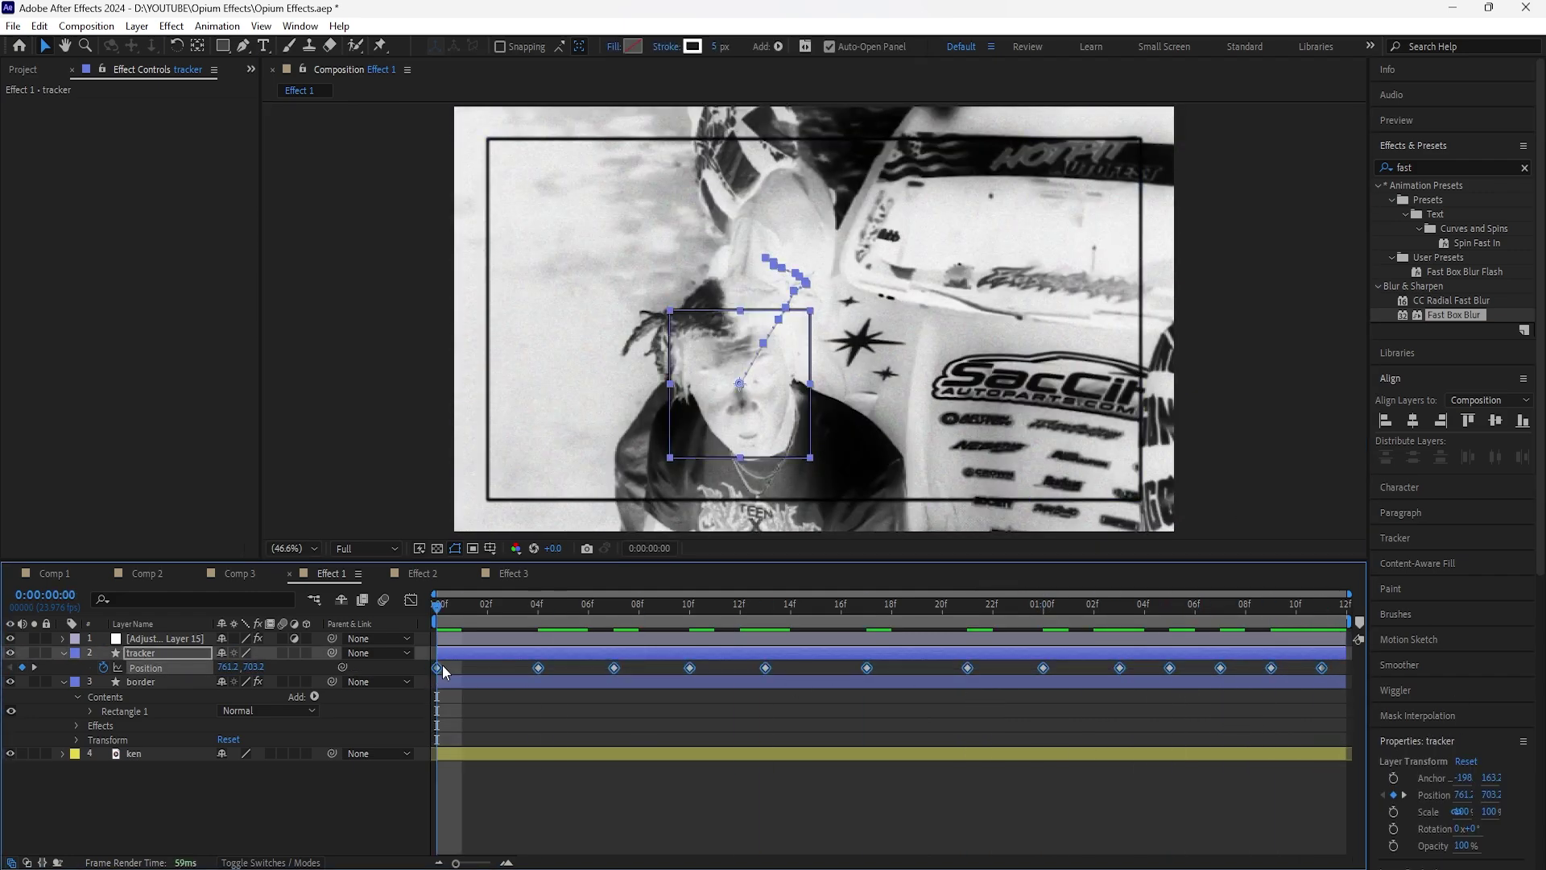
pyautogui.press('space')
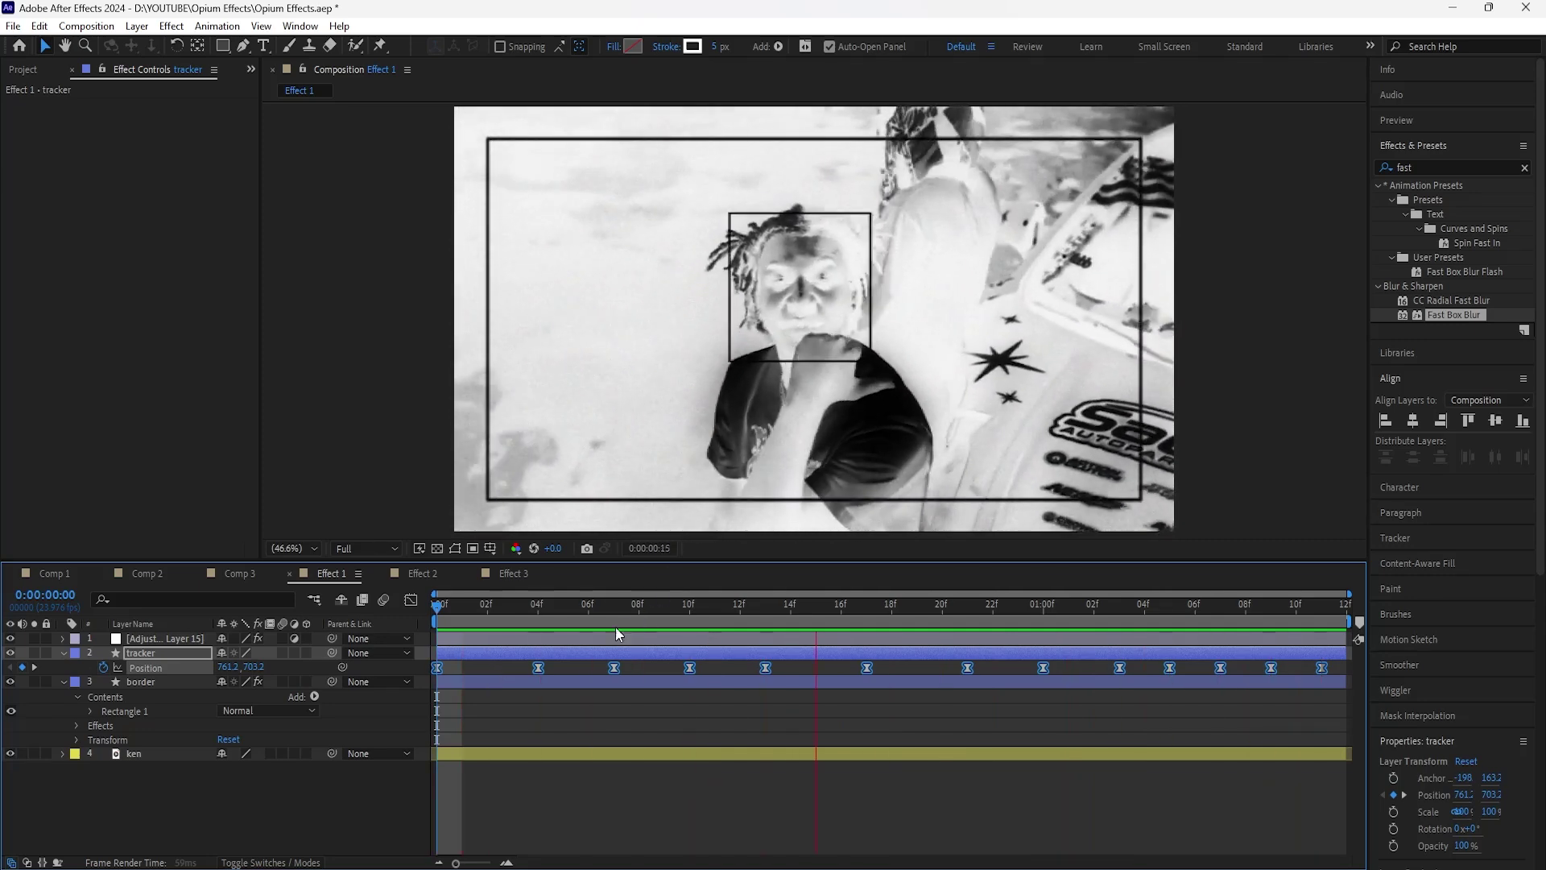
# Step: Copy the Fast Box Blur effect from the border layer to the tracker layer and preview the composition
pyautogui.click(151, 683)
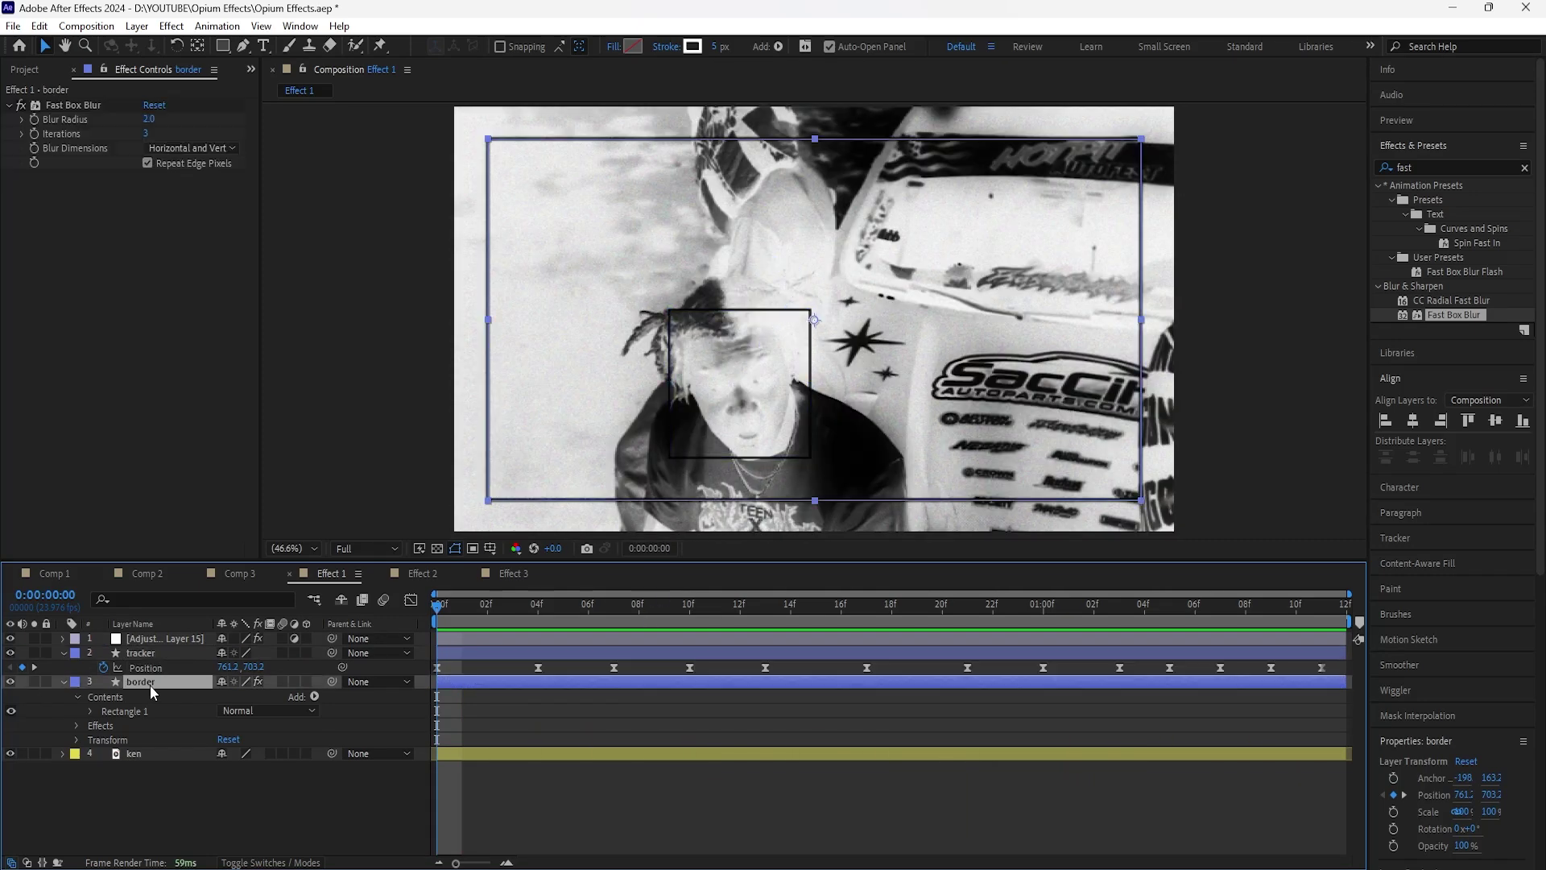
pyautogui.click(81, 103)
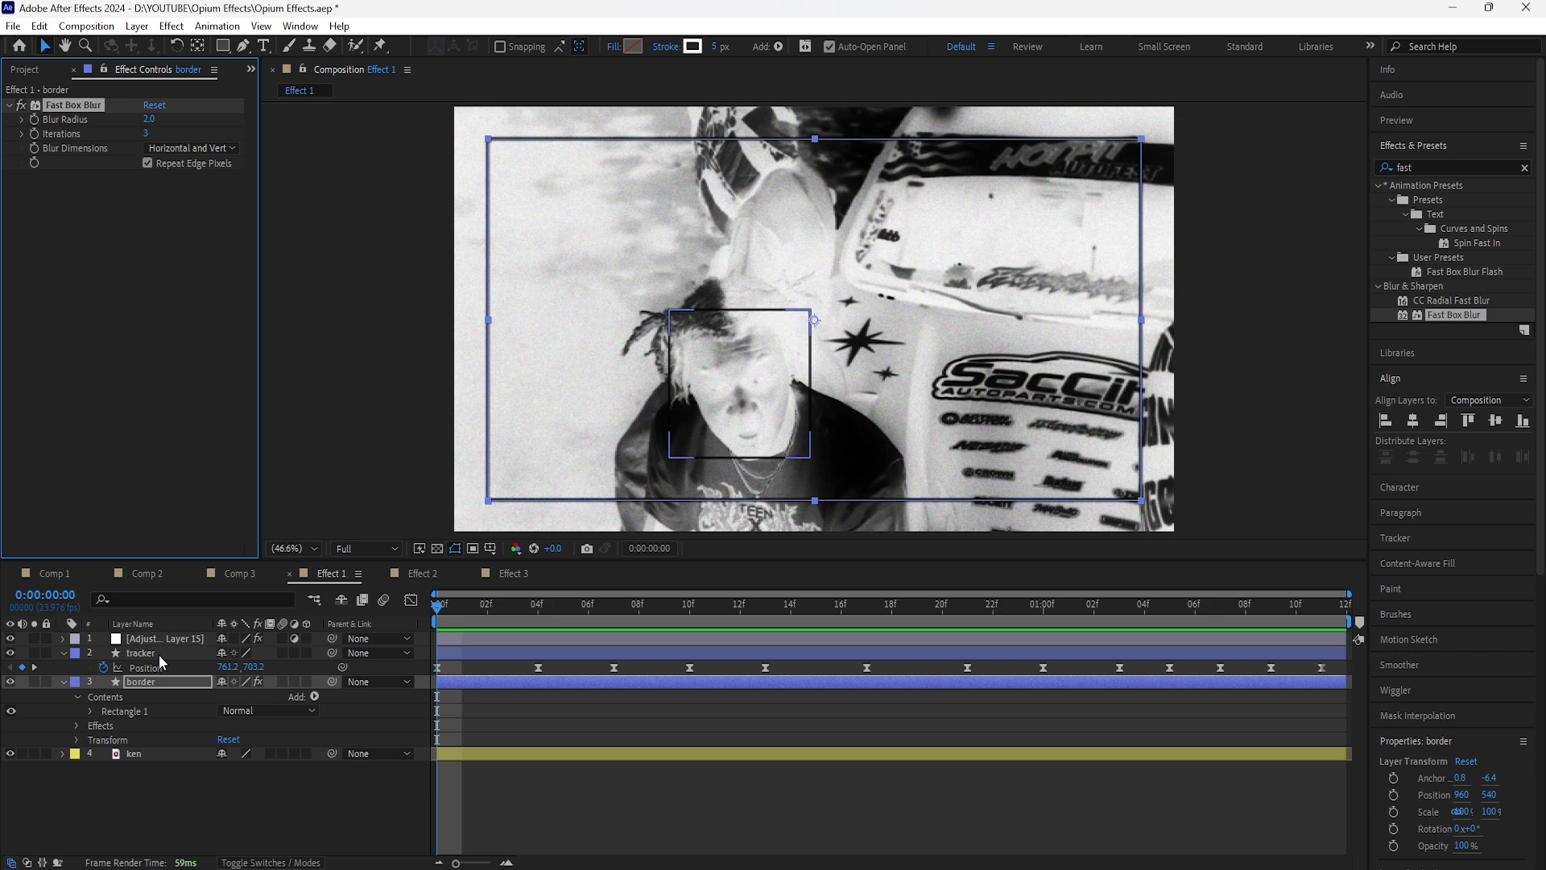
pyautogui.click(167, 669)
pyautogui.click(84, 107)
pyautogui.click(164, 650)
pyautogui.hotkey('ctrl', 'v')
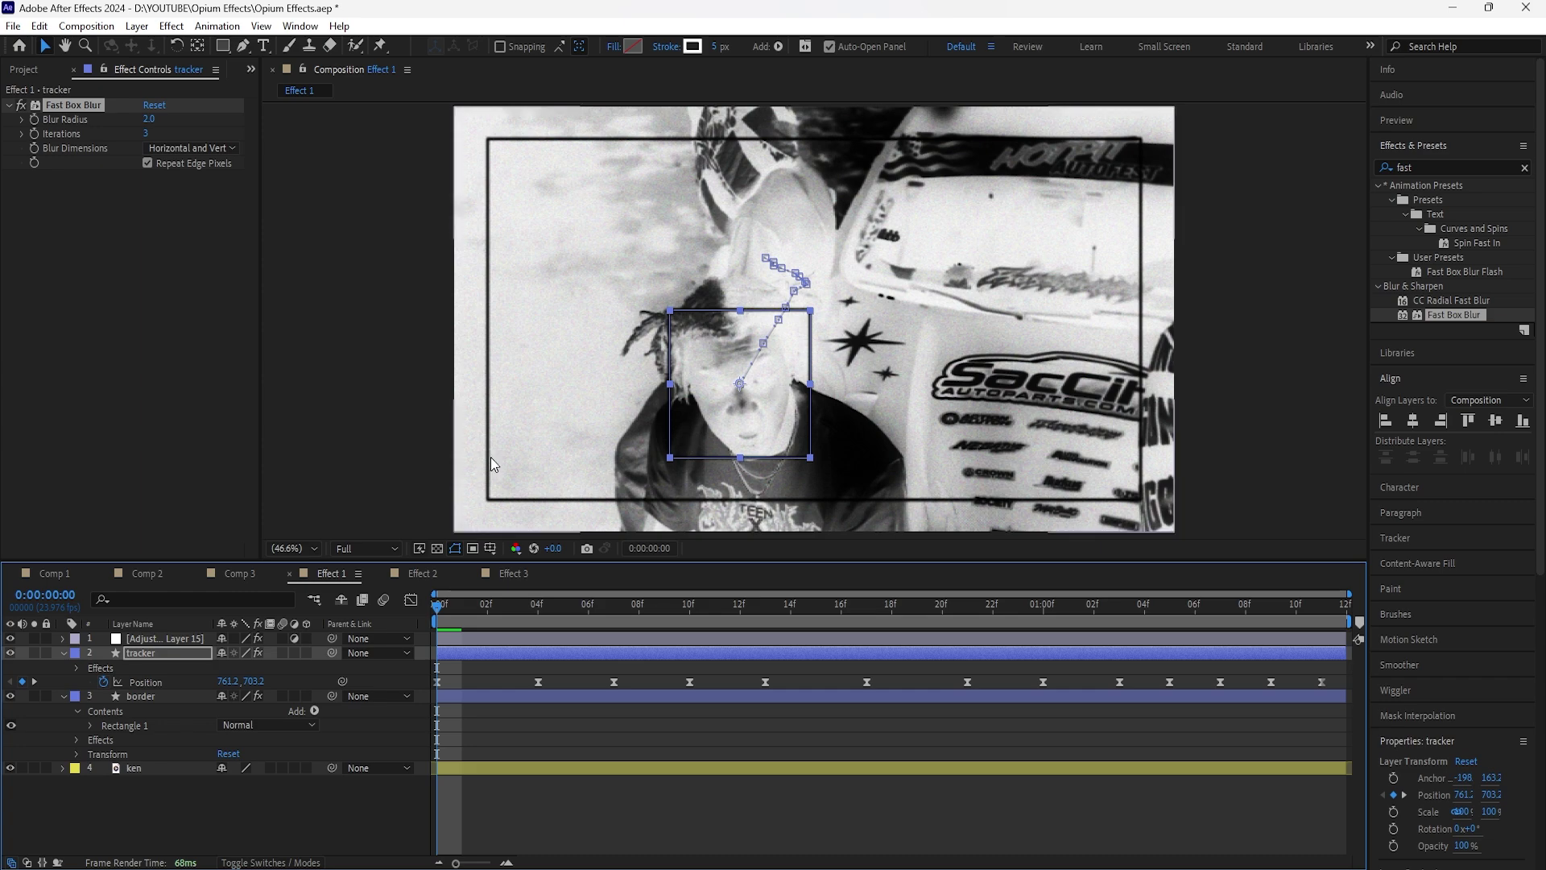
pyautogui.press('space')
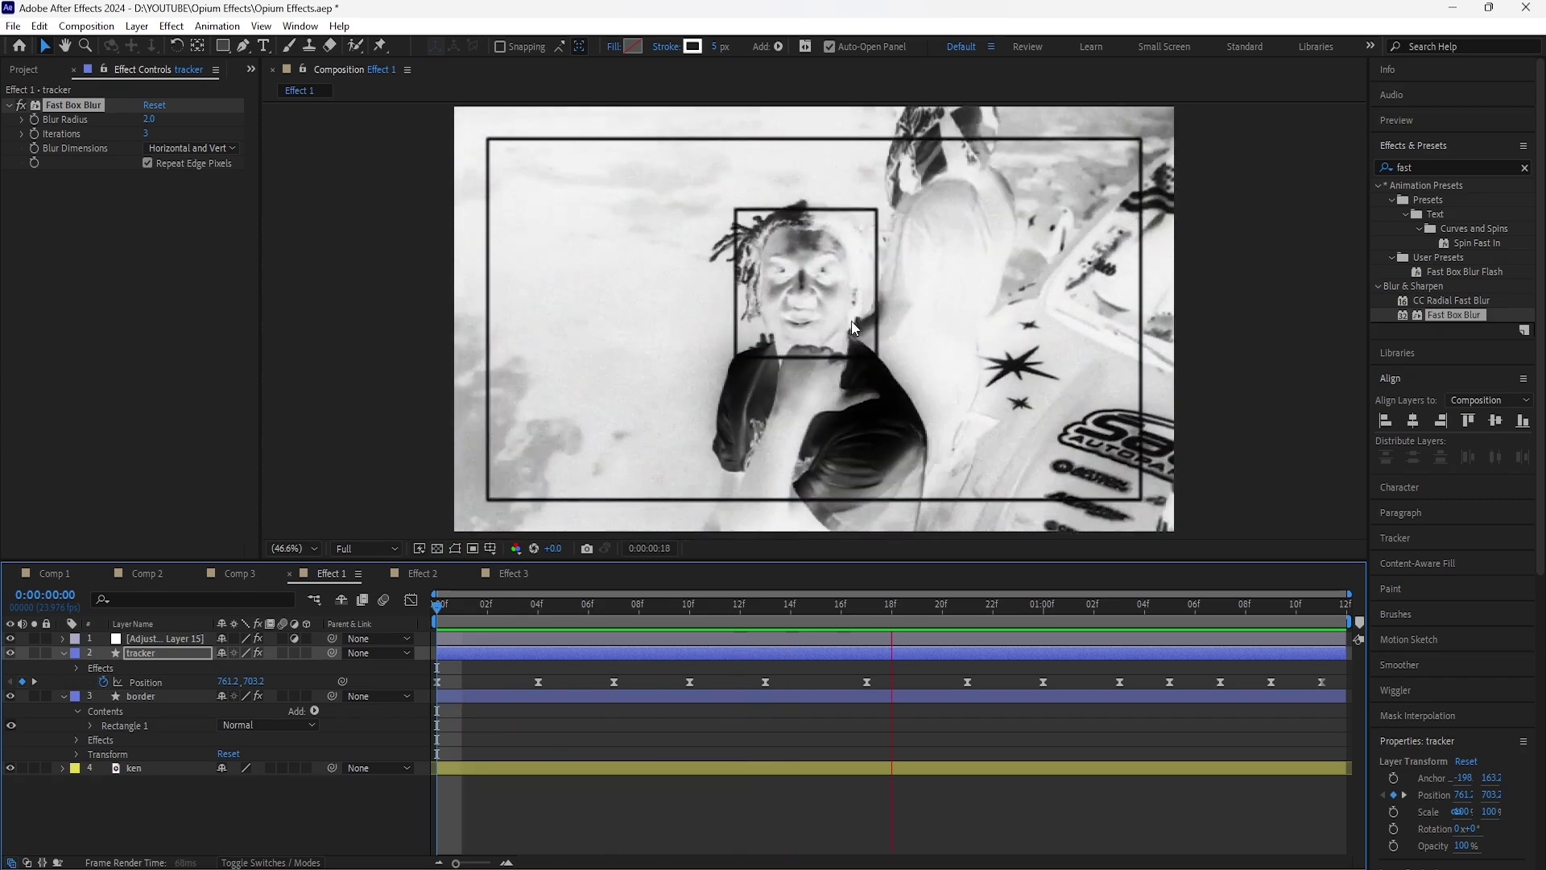
pyautogui.press('space')
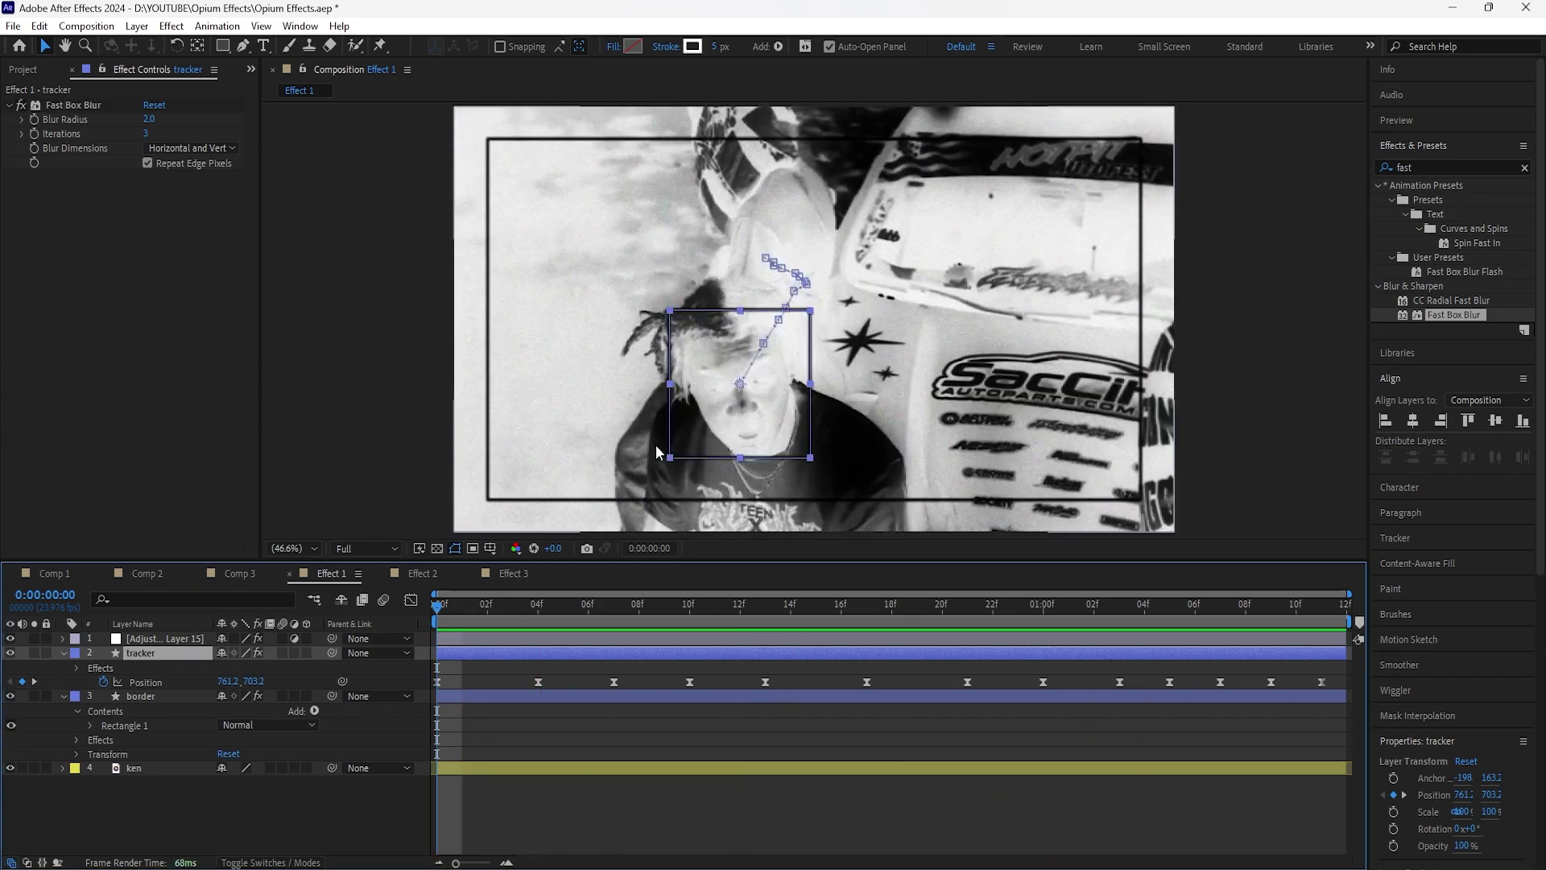
# Step: Create a new text layer below the adjustment layer reading KEN CARSON
pyautogui.rightClick(282, 793)
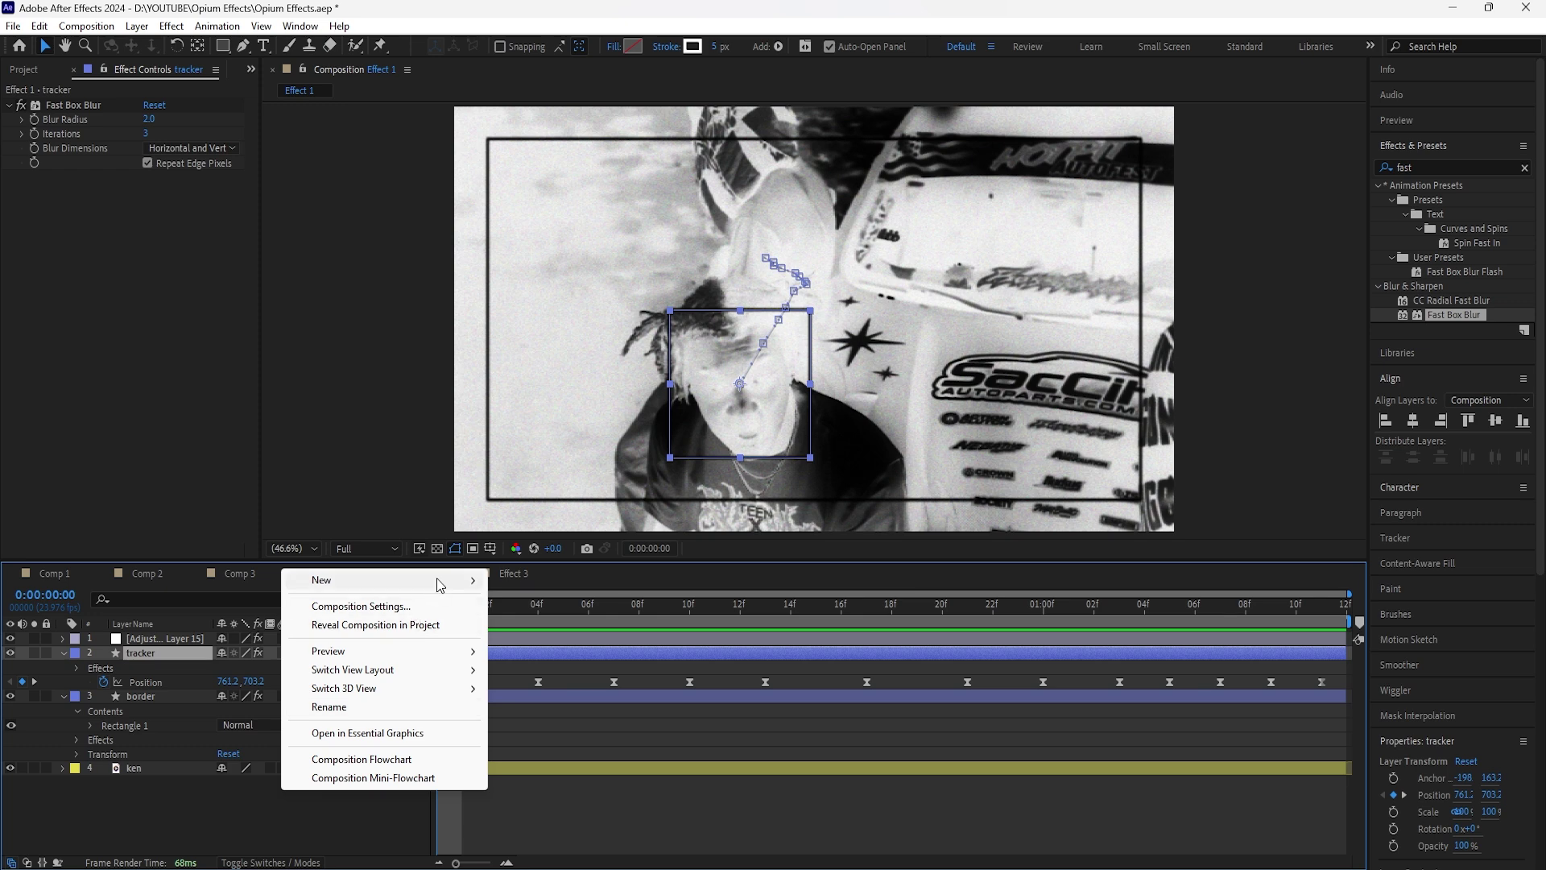
pyautogui.moveTo(346, 580)
pyautogui.click(509, 606)
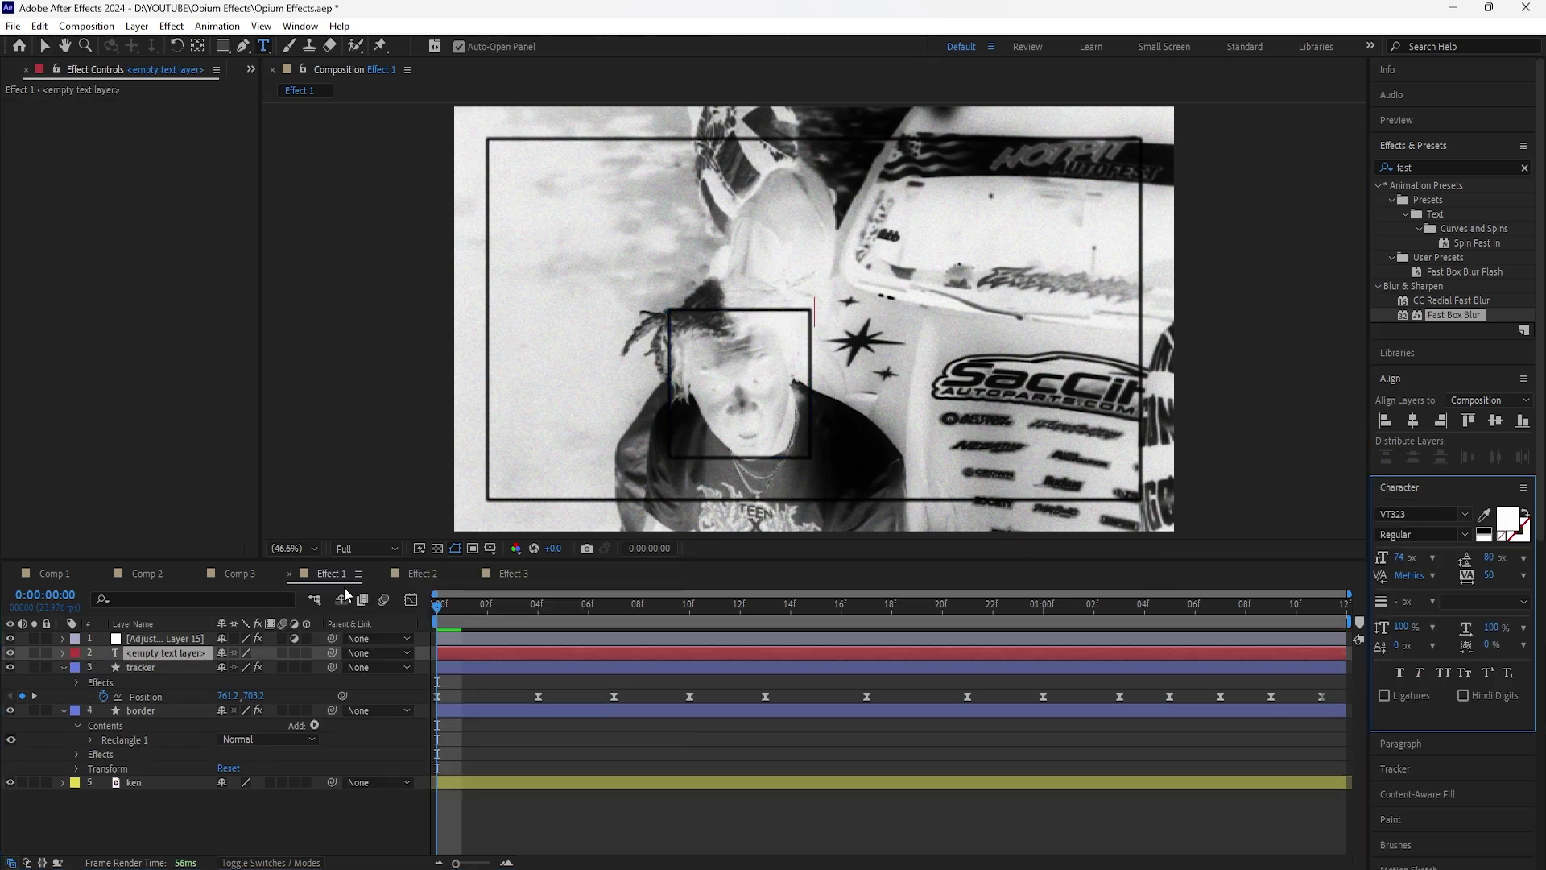
pyautogui.click(819, 304)
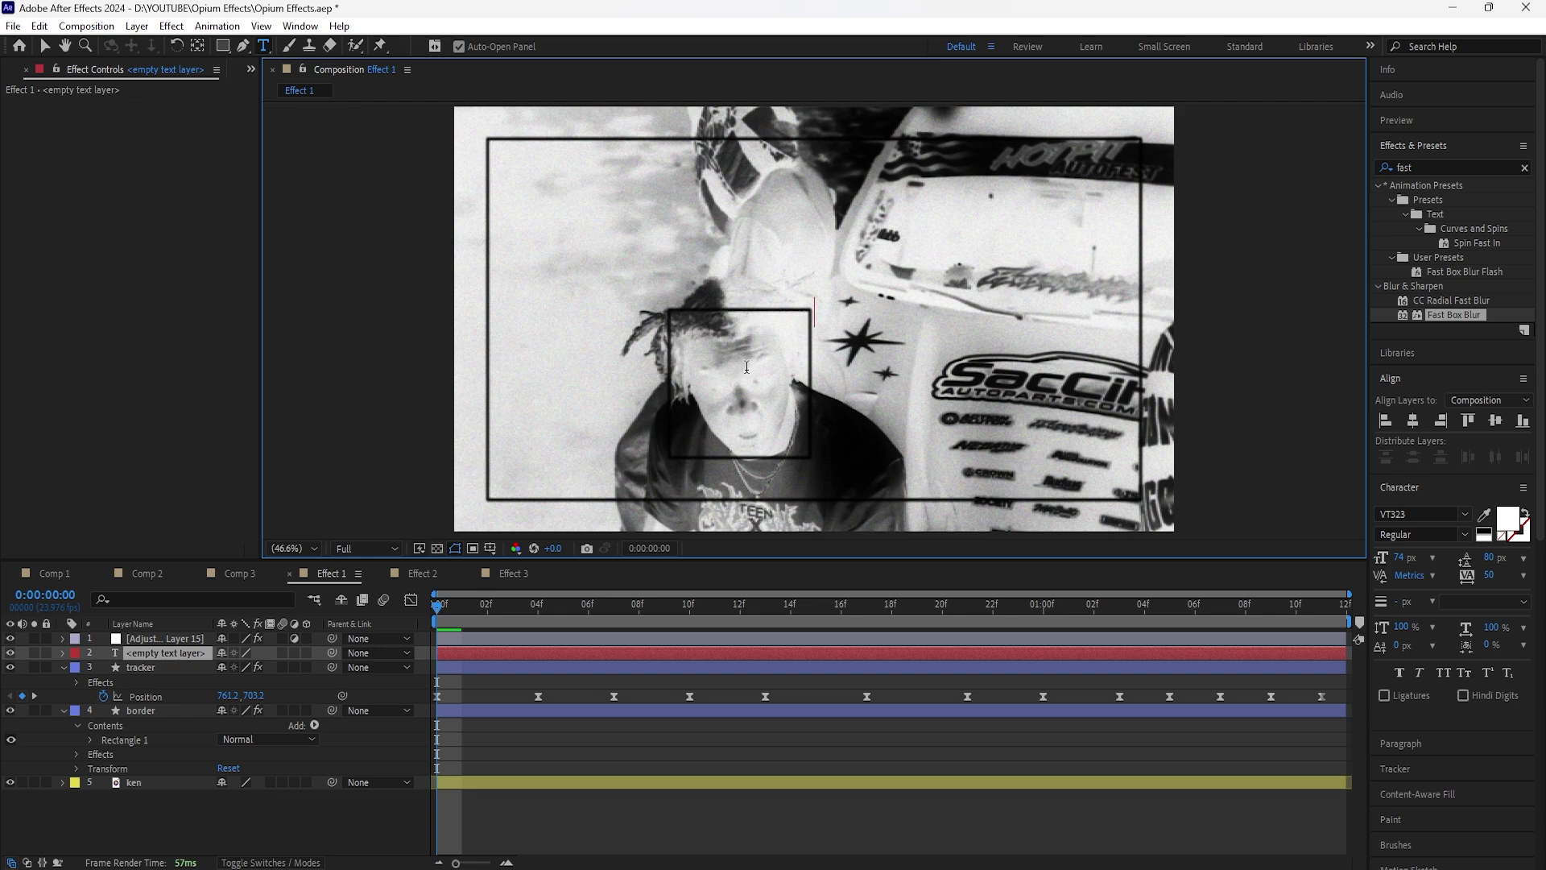
pyautogui.write('KEN CARSON')
pyautogui.press('Escape')
# Step: Move the KEN CARSON text just above the tracker square at about 758, 466, scale it to 108%, and preview it
pyautogui.press('v')
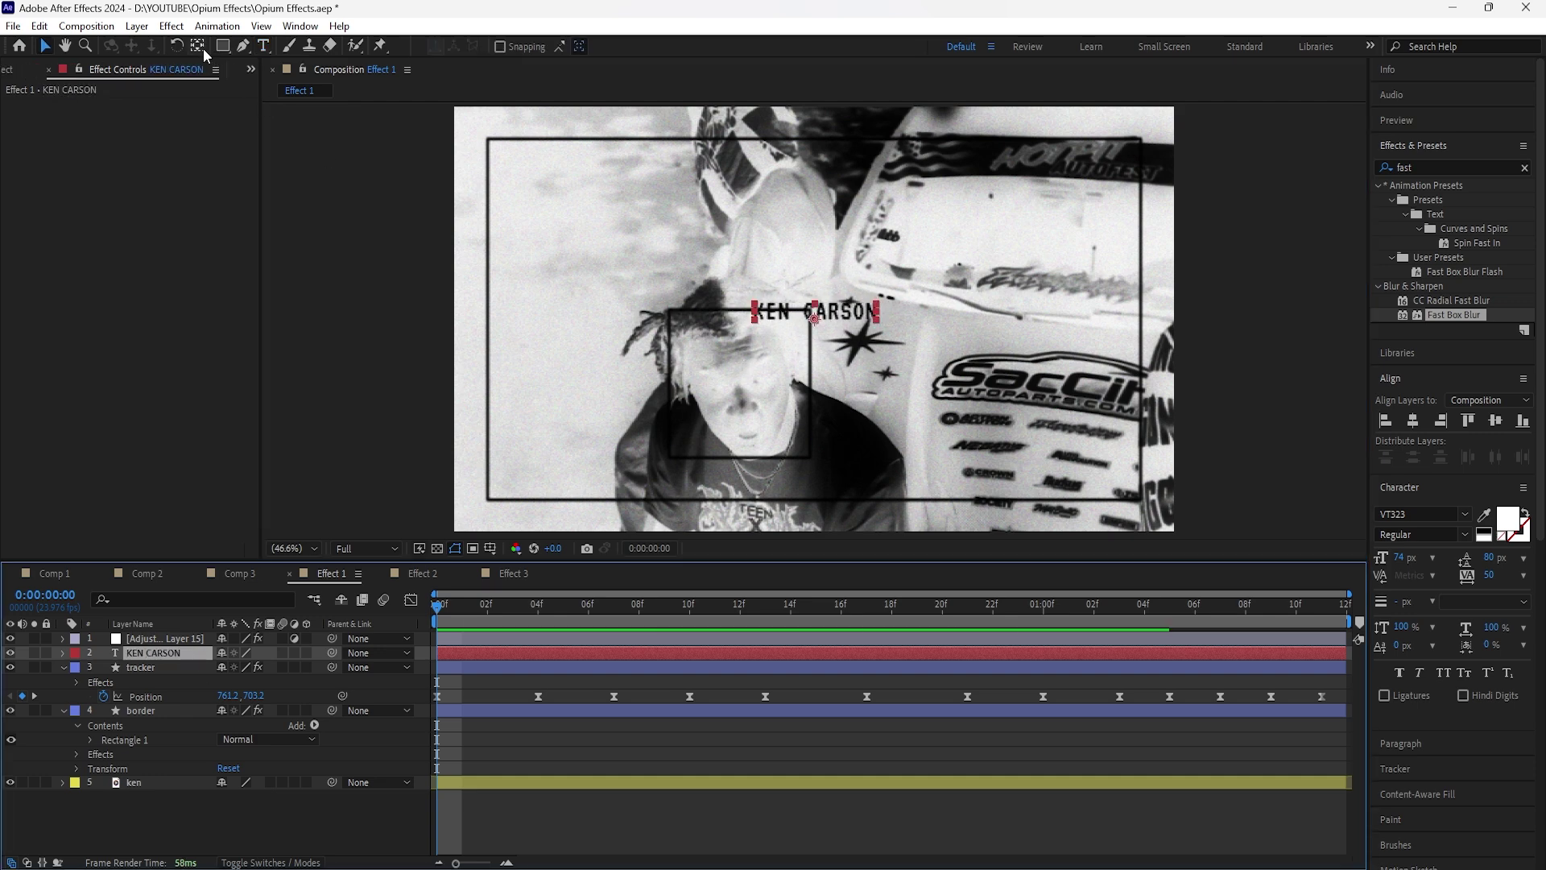
pyautogui.moveTo(815, 313); pyautogui.dragTo(739, 292)
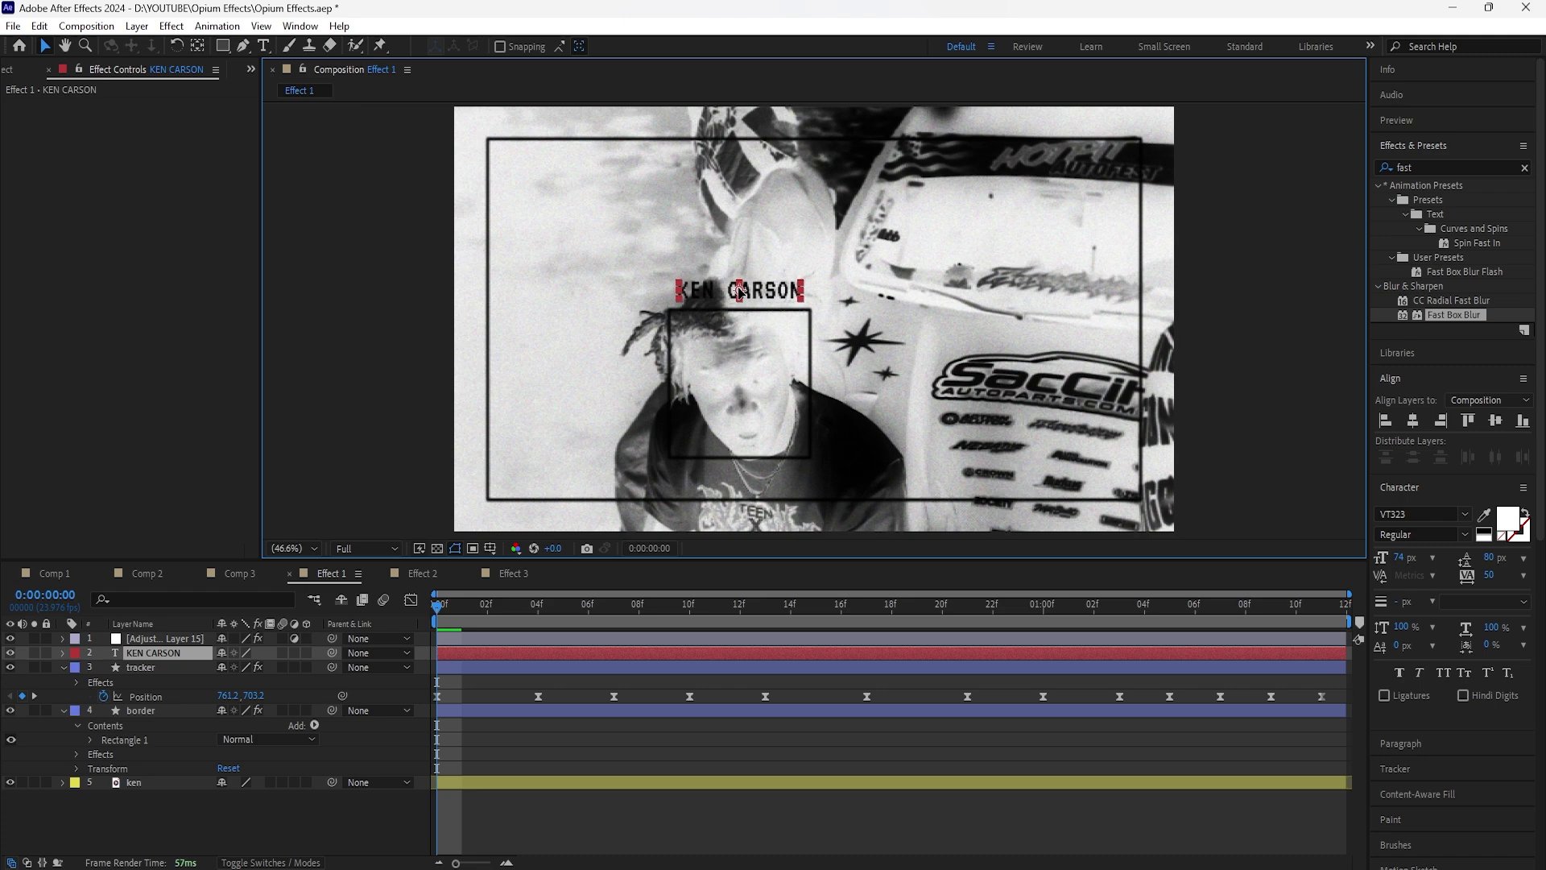
pyautogui.press('s')
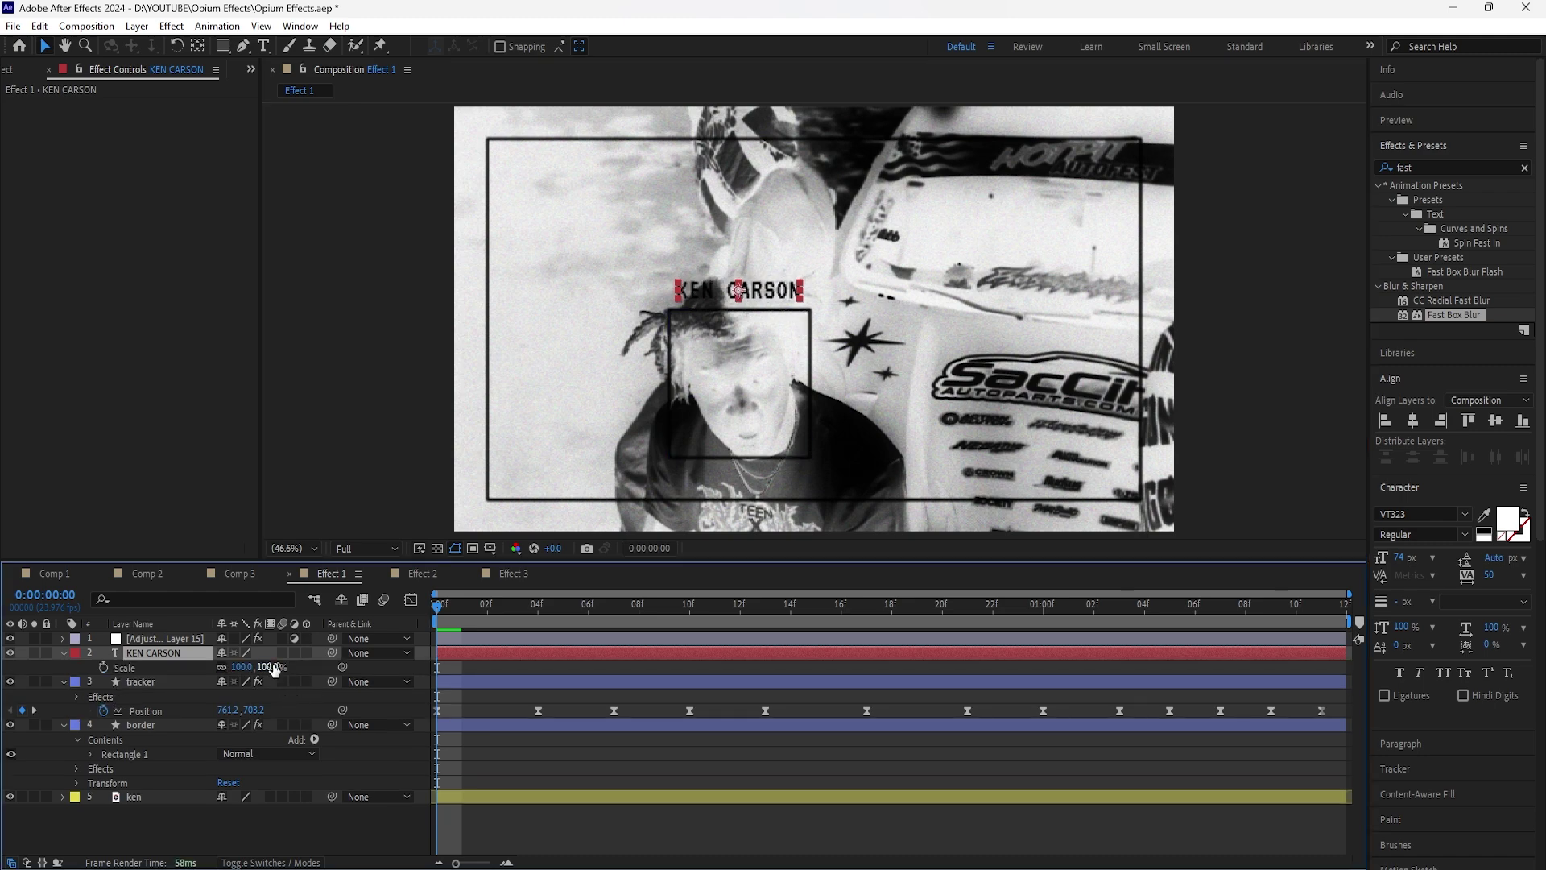
pyautogui.moveTo(274, 667); pyautogui.dragTo(280, 666)
pyautogui.press('space')
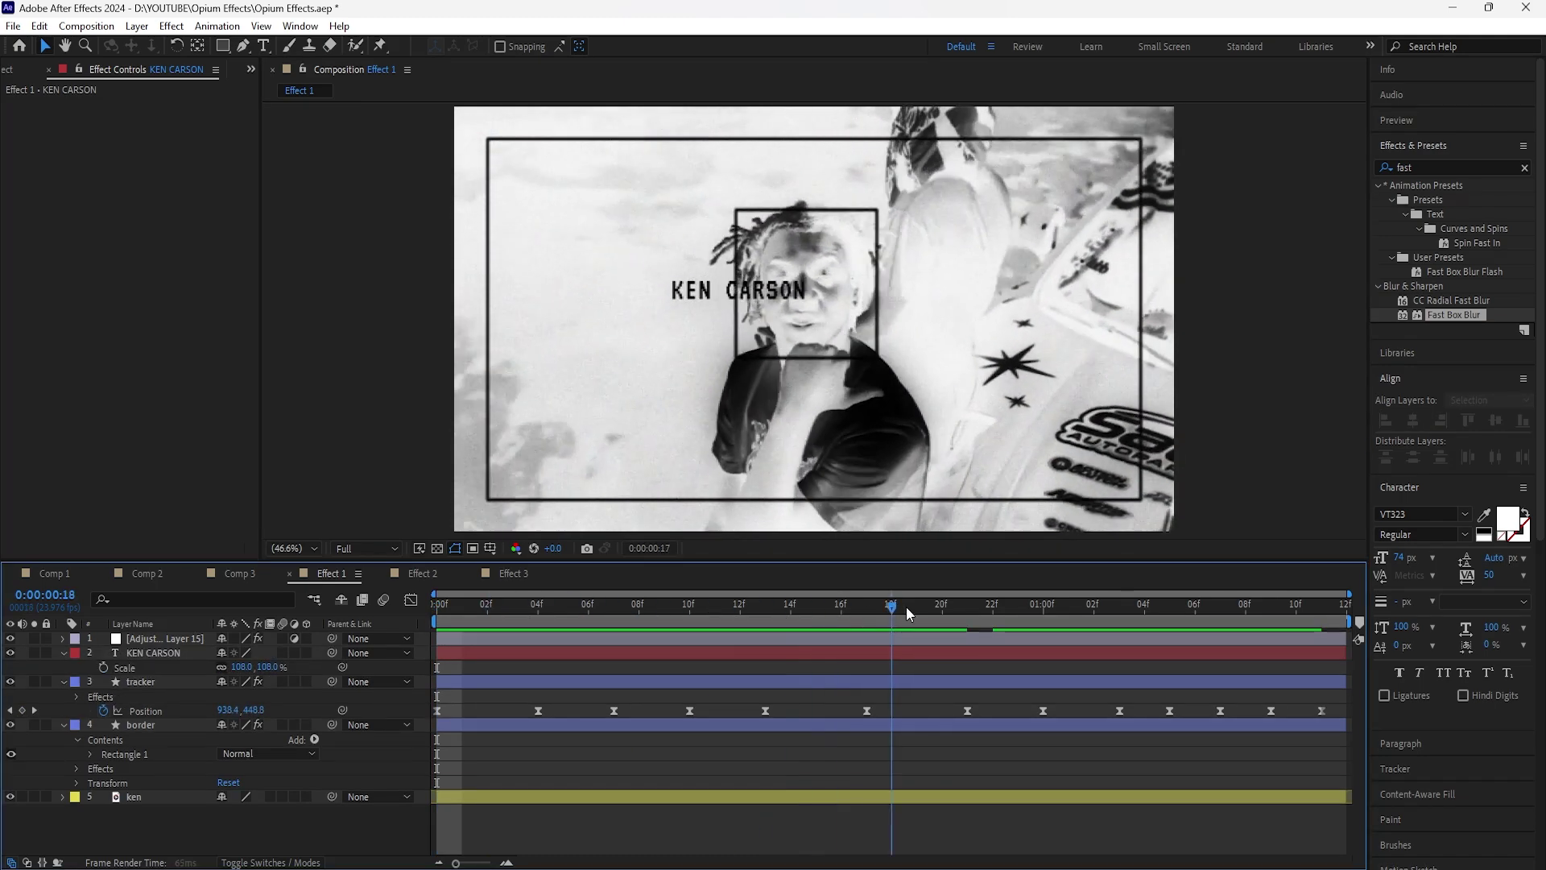
pyautogui.press('space')
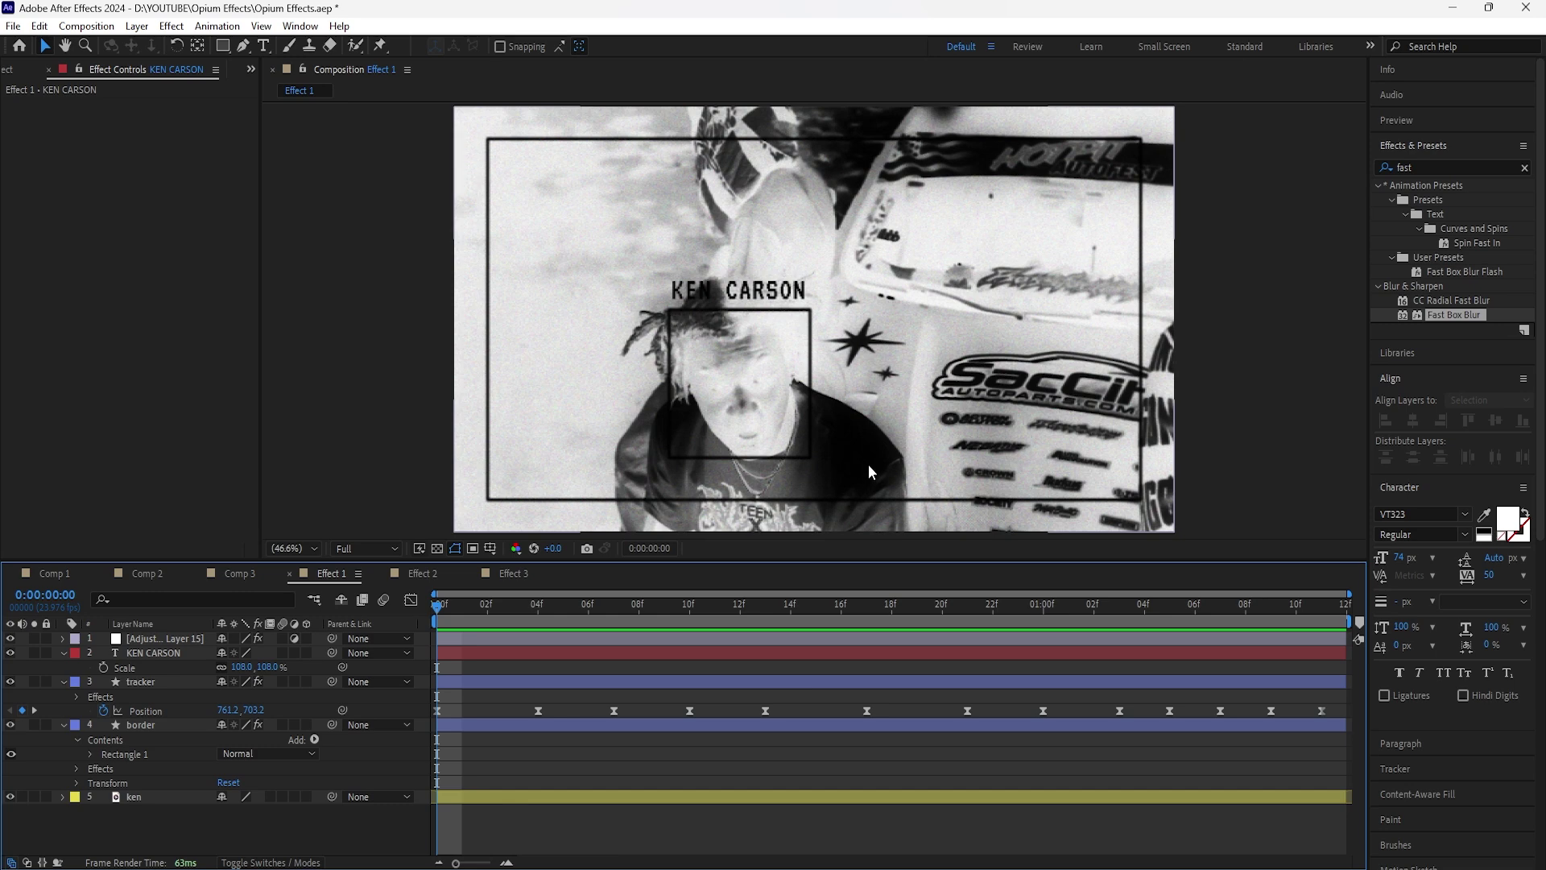
# Step: Link the KEN CARSON text layer's Position to the tracker layer's Position with the pick whip and preview the motion
pyautogui.click(153, 653)
pyautogui.press('p')
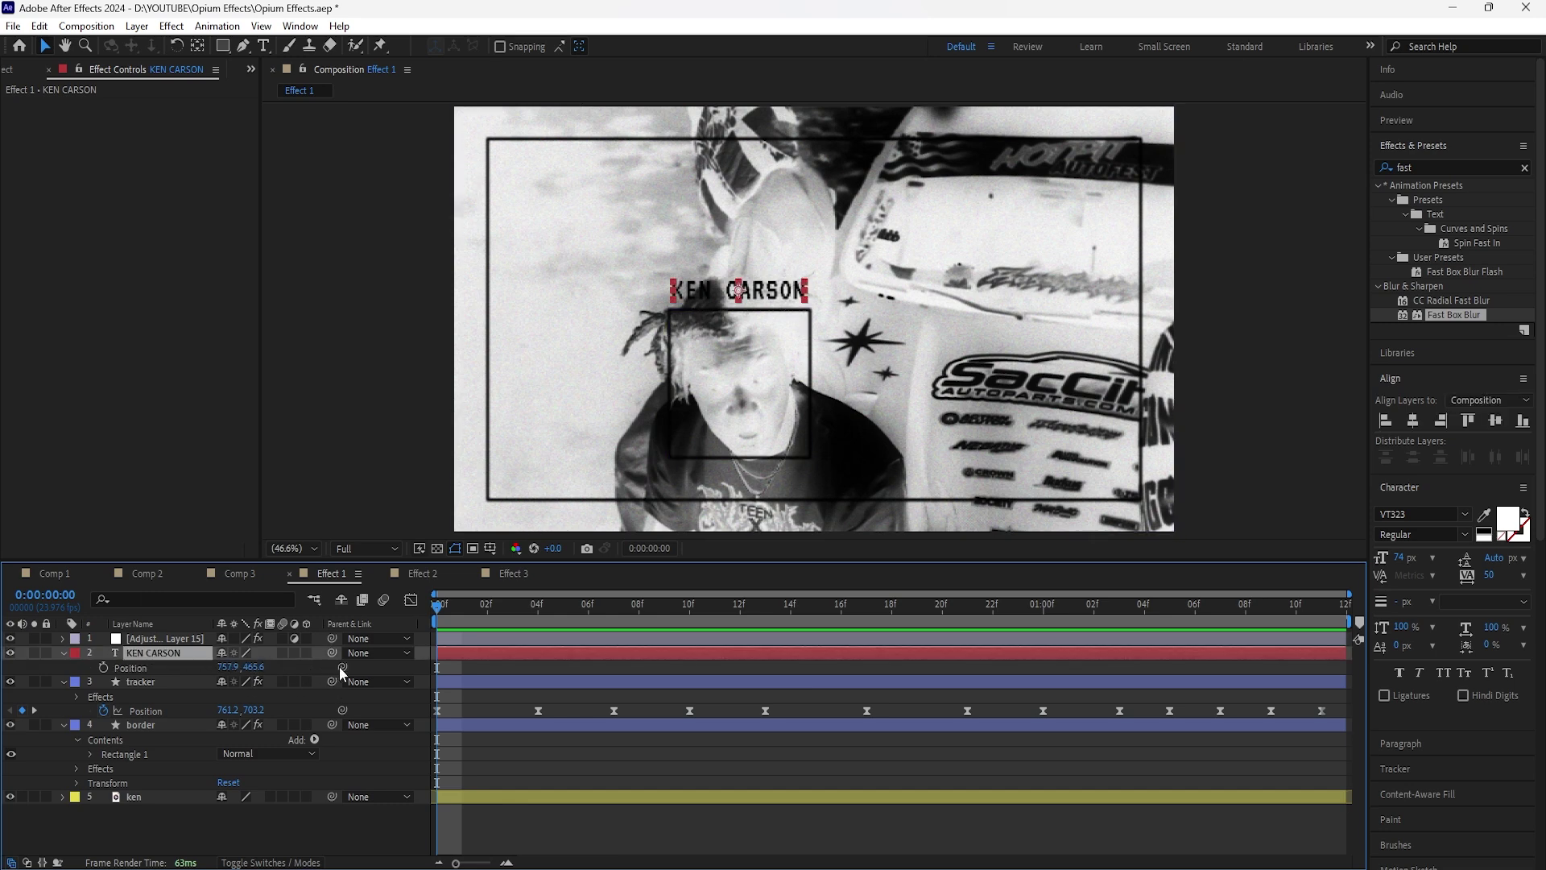
pyautogui.moveTo(342, 668); pyautogui.dragTo(154, 707)
pyautogui.click(158, 683)
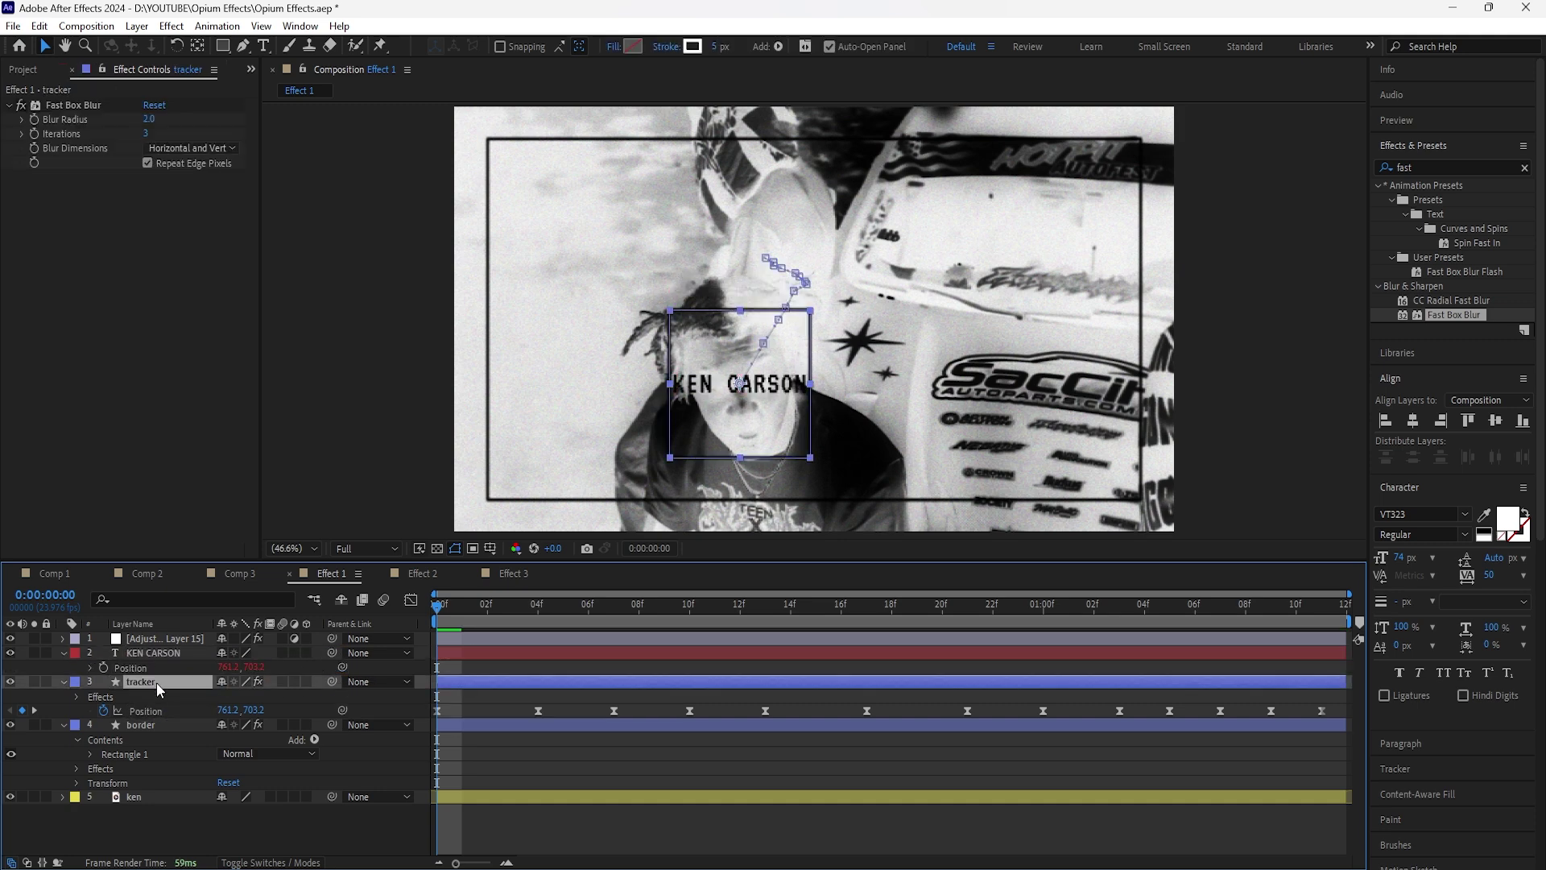
pyautogui.press('space')
pyautogui.press('space')
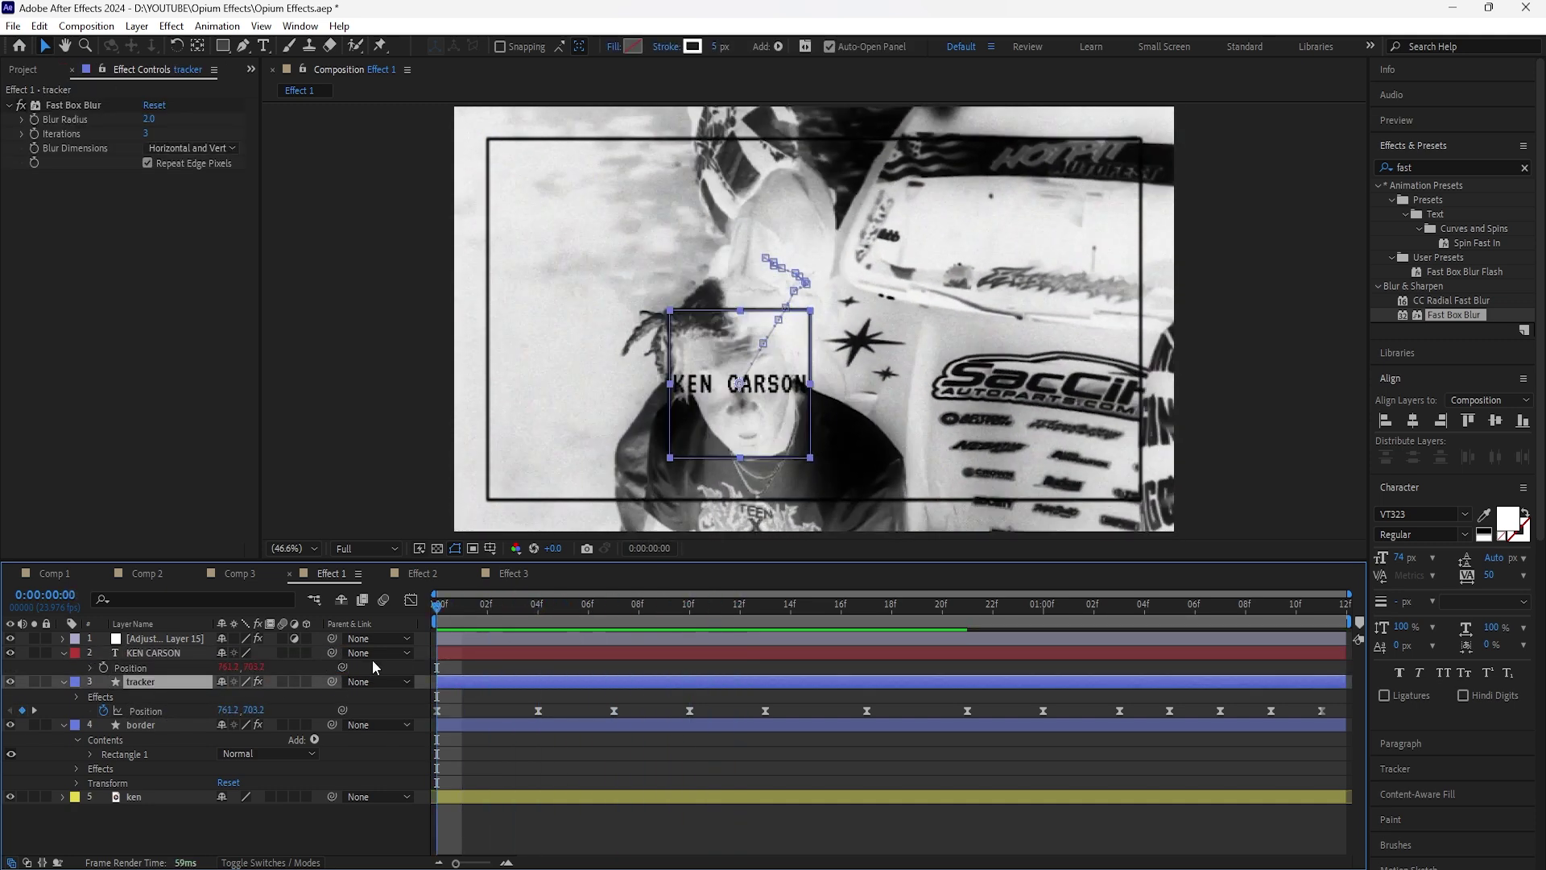
# Step: Set the KEN CARSON layer's anchor point to about 1.9, 196.3 so the label sits above the tracker square, and preview it
pyautogui.click(732, 394)
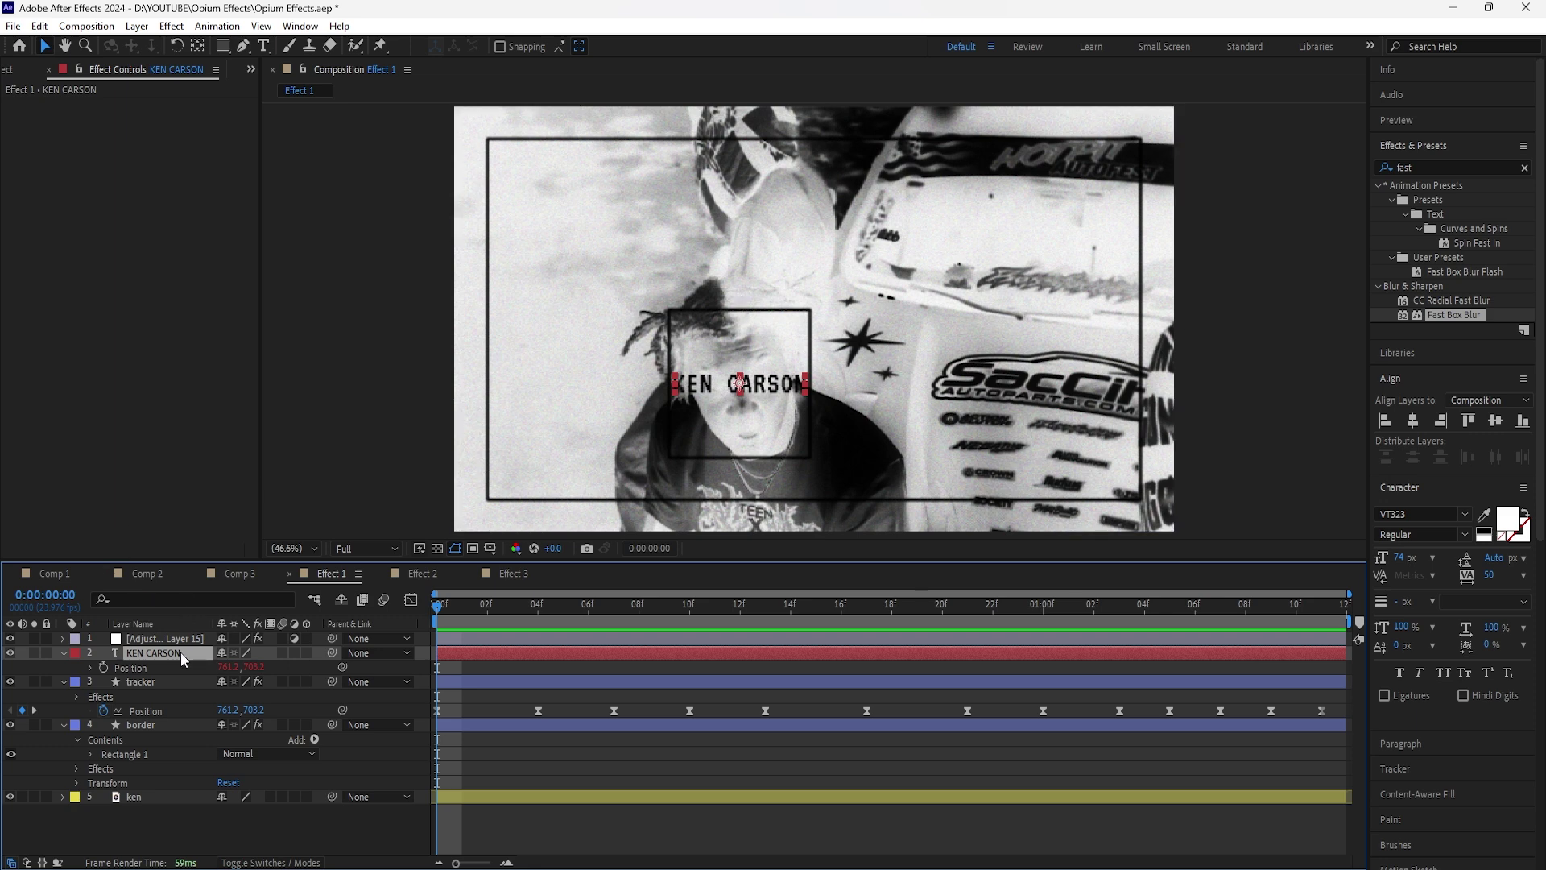
pyautogui.press('a')
pyautogui.moveTo(246, 669); pyautogui.dragTo(424, 669)
pyautogui.press('space')
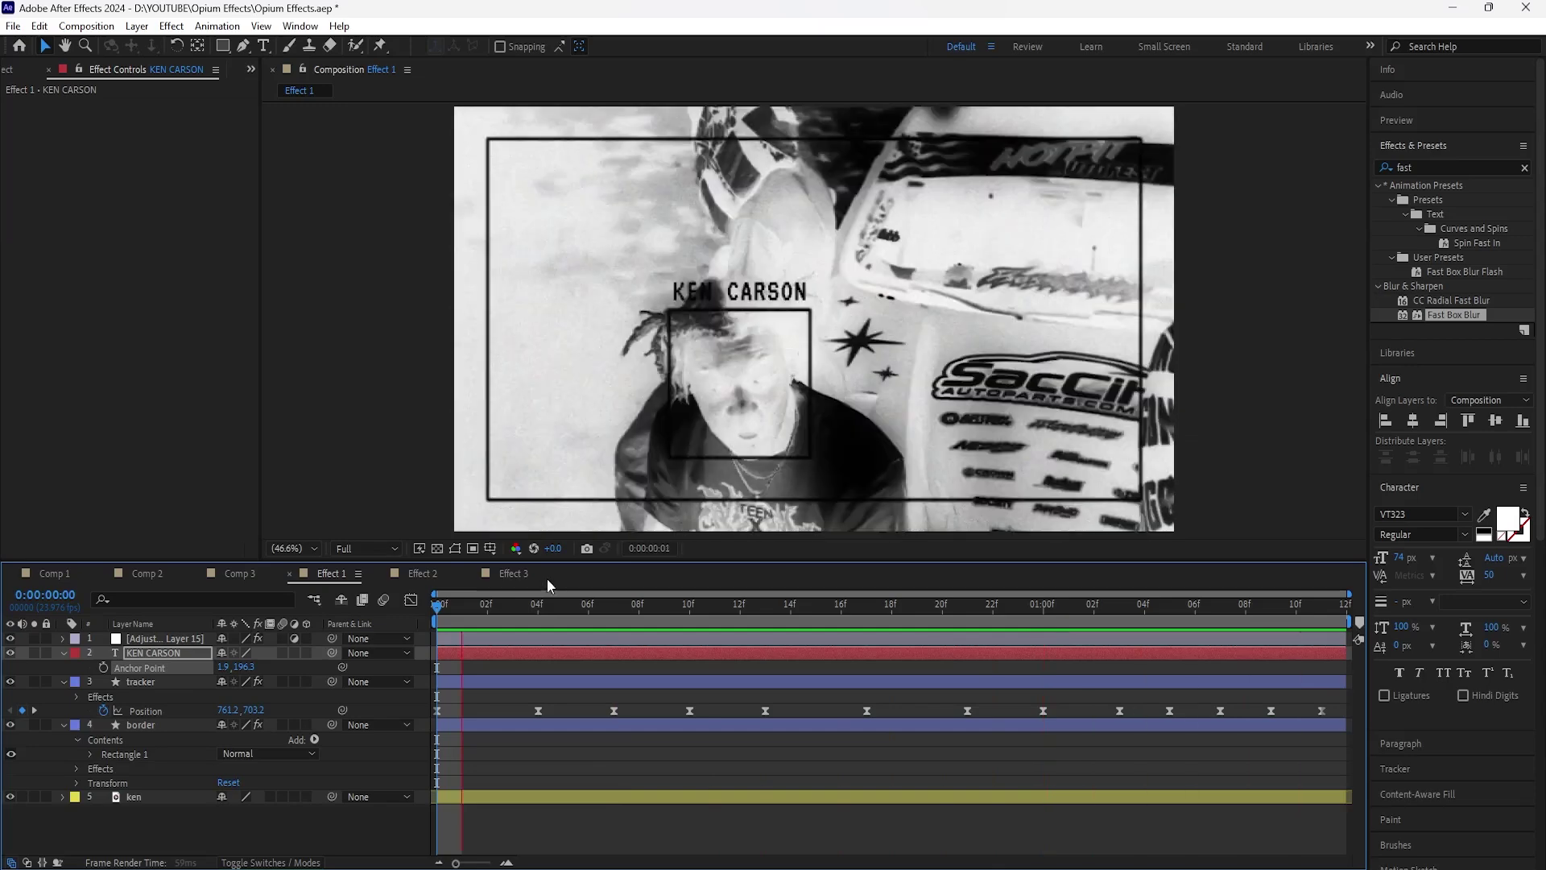
# Step: Copy the Fast Box Blur effect from the tracker layer to the KEN CARSON text layer
pyautogui.click(141, 682)
pyautogui.click(88, 107)
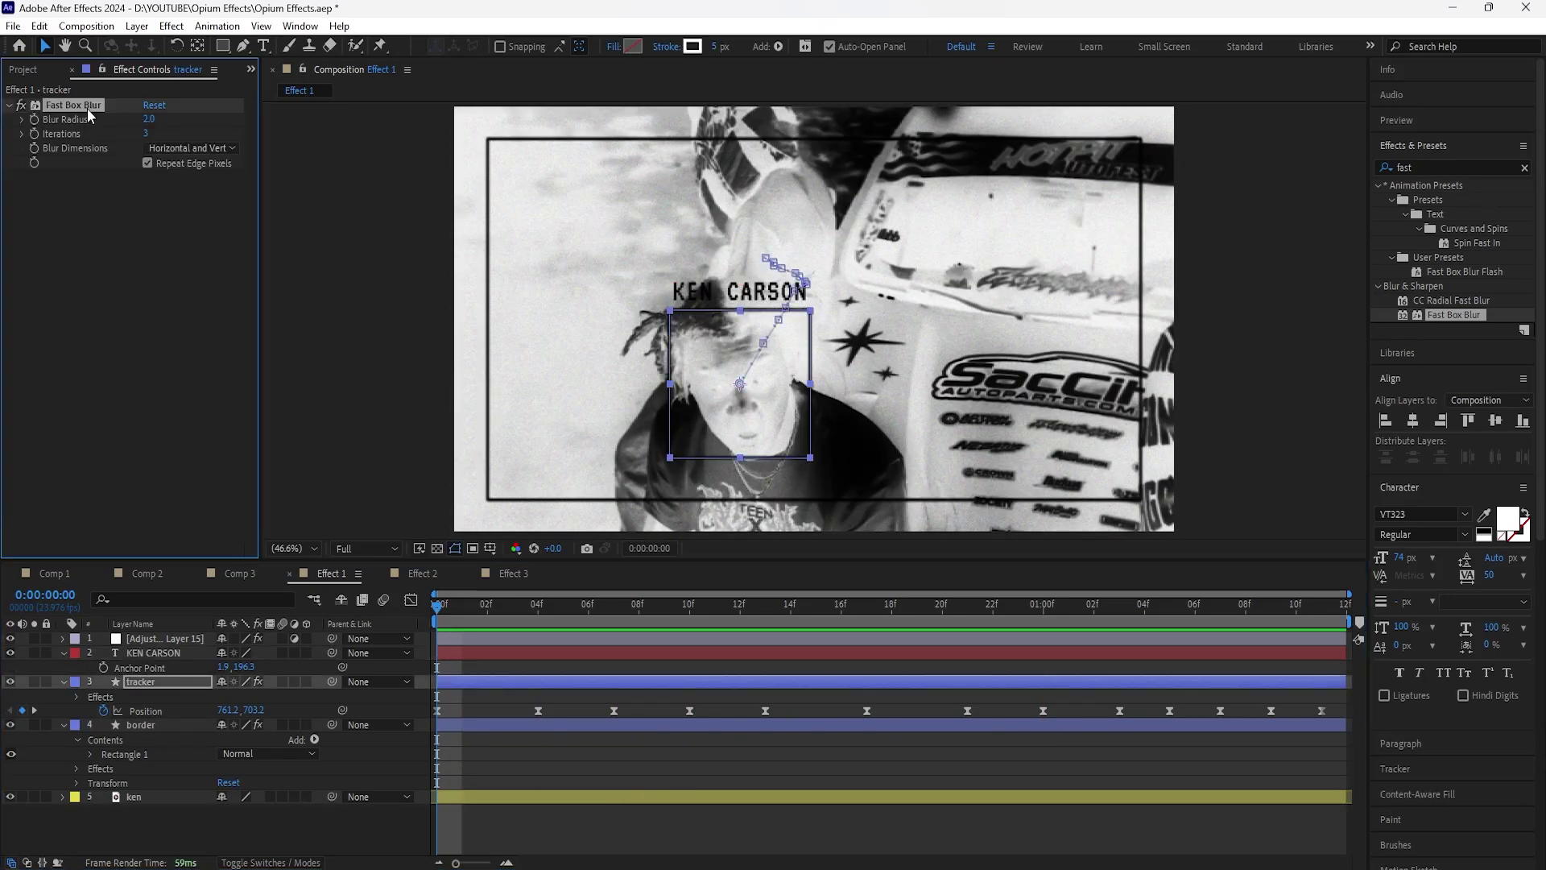
pyautogui.hotkey('ctrl', 'c')
pyautogui.click(175, 652)
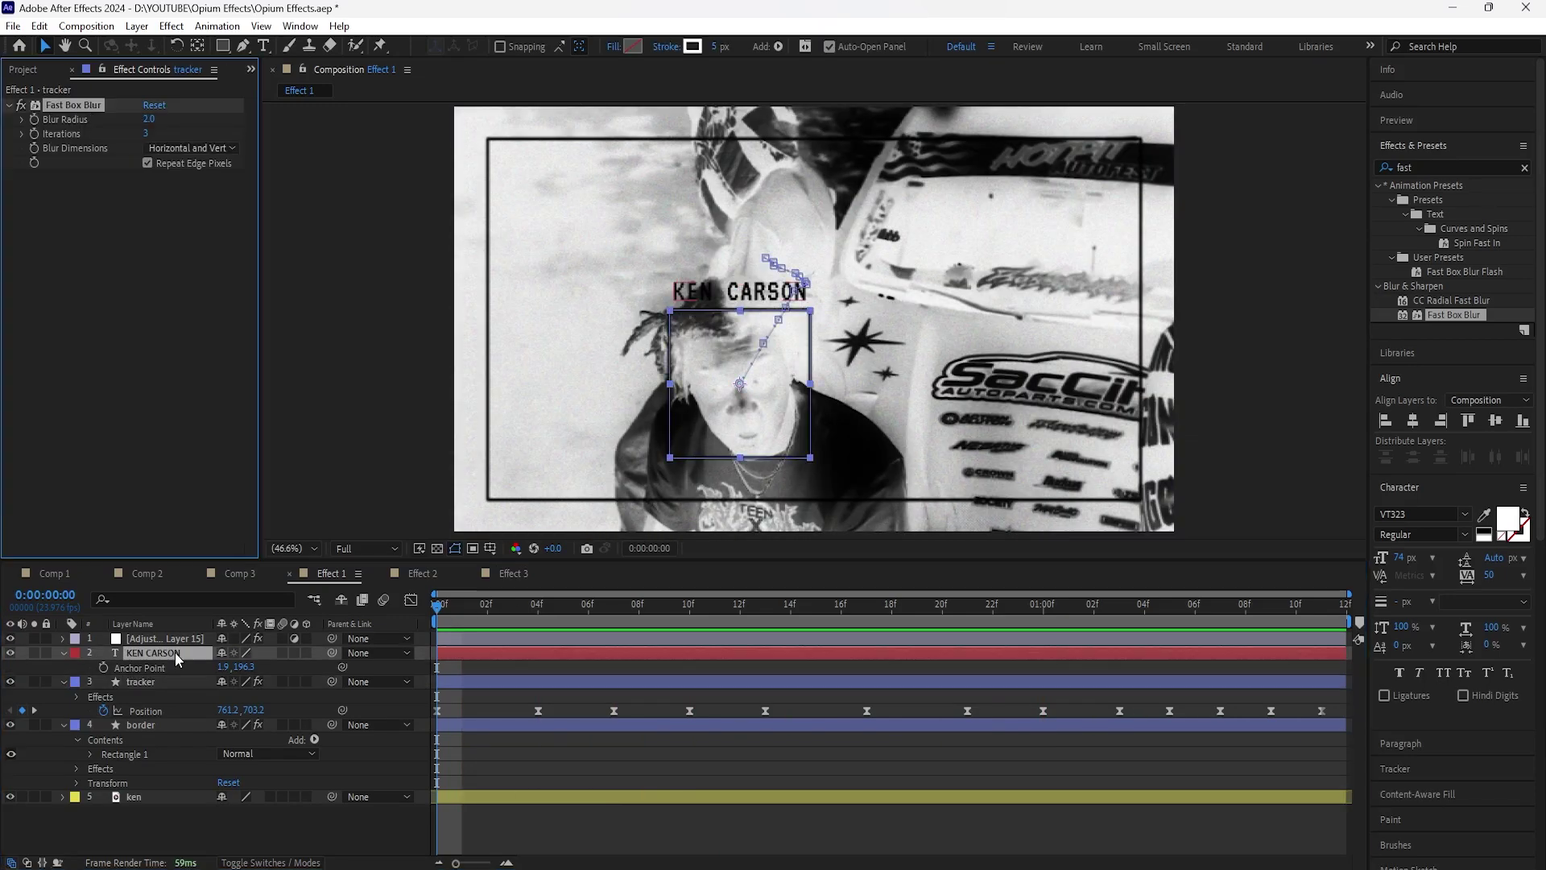
pyautogui.hotkey('ctrl', 'v')
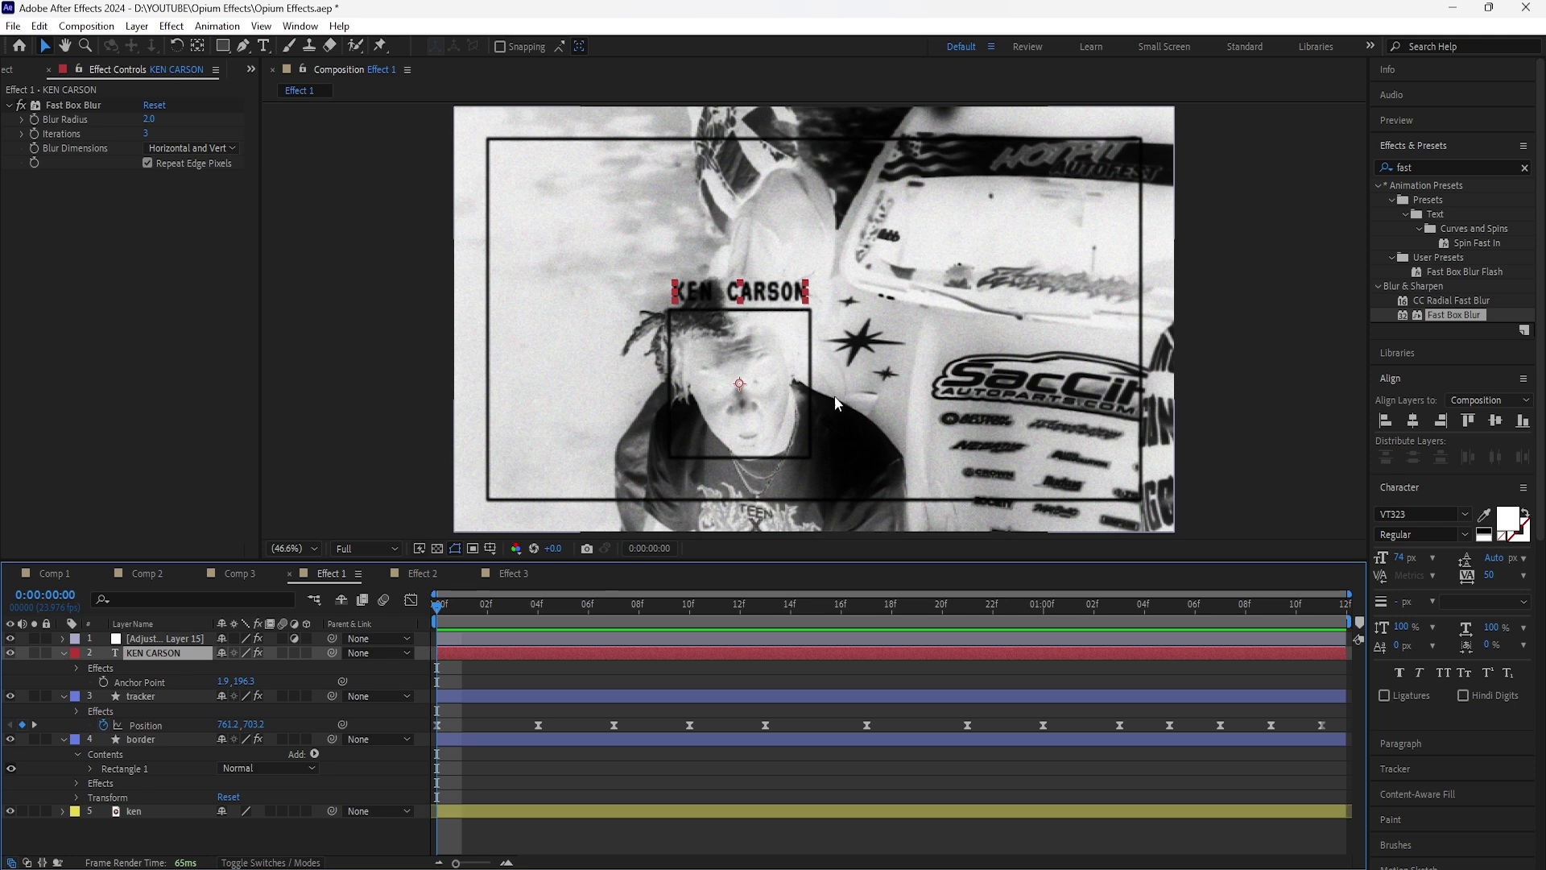
# Step: Create a new shape layer and draw a small rectangle with a white fill and no stroke to the right of the tracker square
pyautogui.rightClick(336, 829)
pyautogui.moveTo(376, 619)
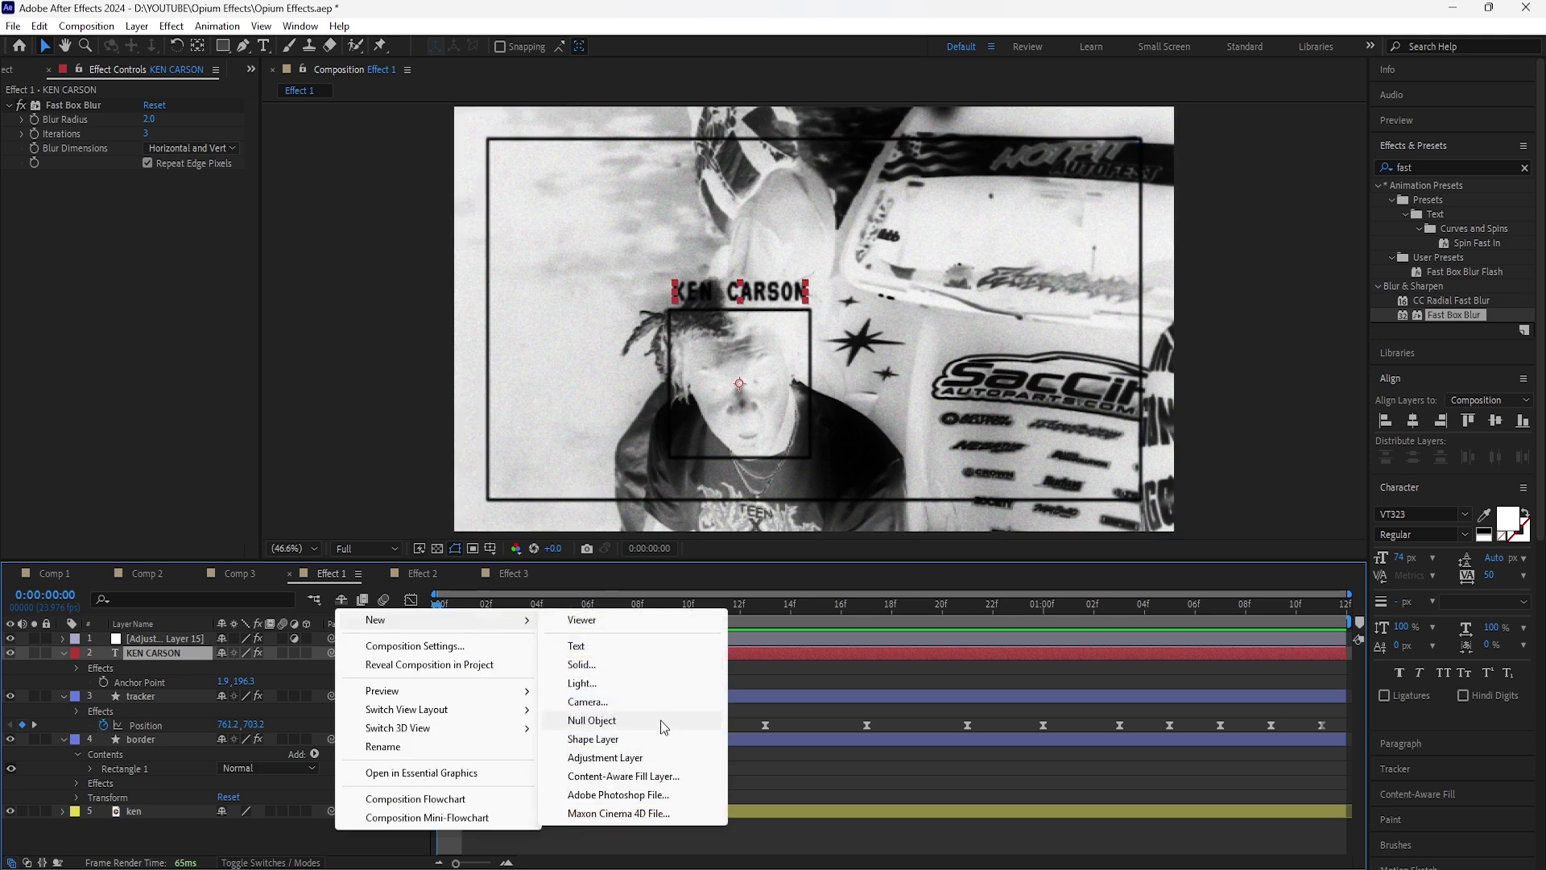
pyautogui.click(628, 739)
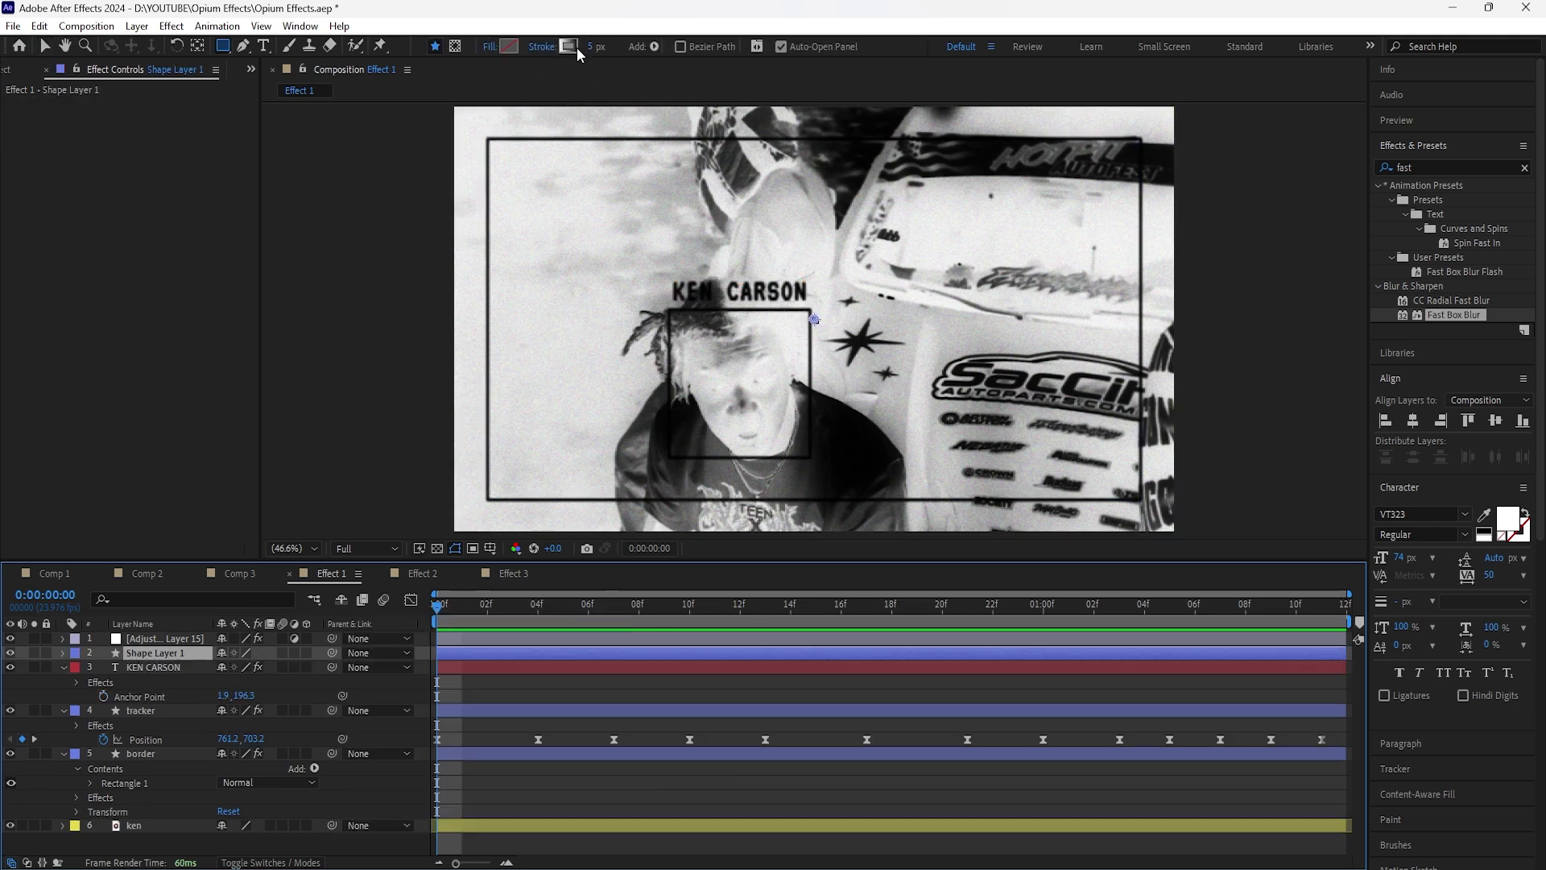
pyautogui.click(511, 49)
pyautogui.moveTo(315, 534); pyautogui.dragTo(46, 368)
pyautogui.click(636, 506)
pyautogui.moveTo(912, 294); pyautogui.dragTo(971, 321)
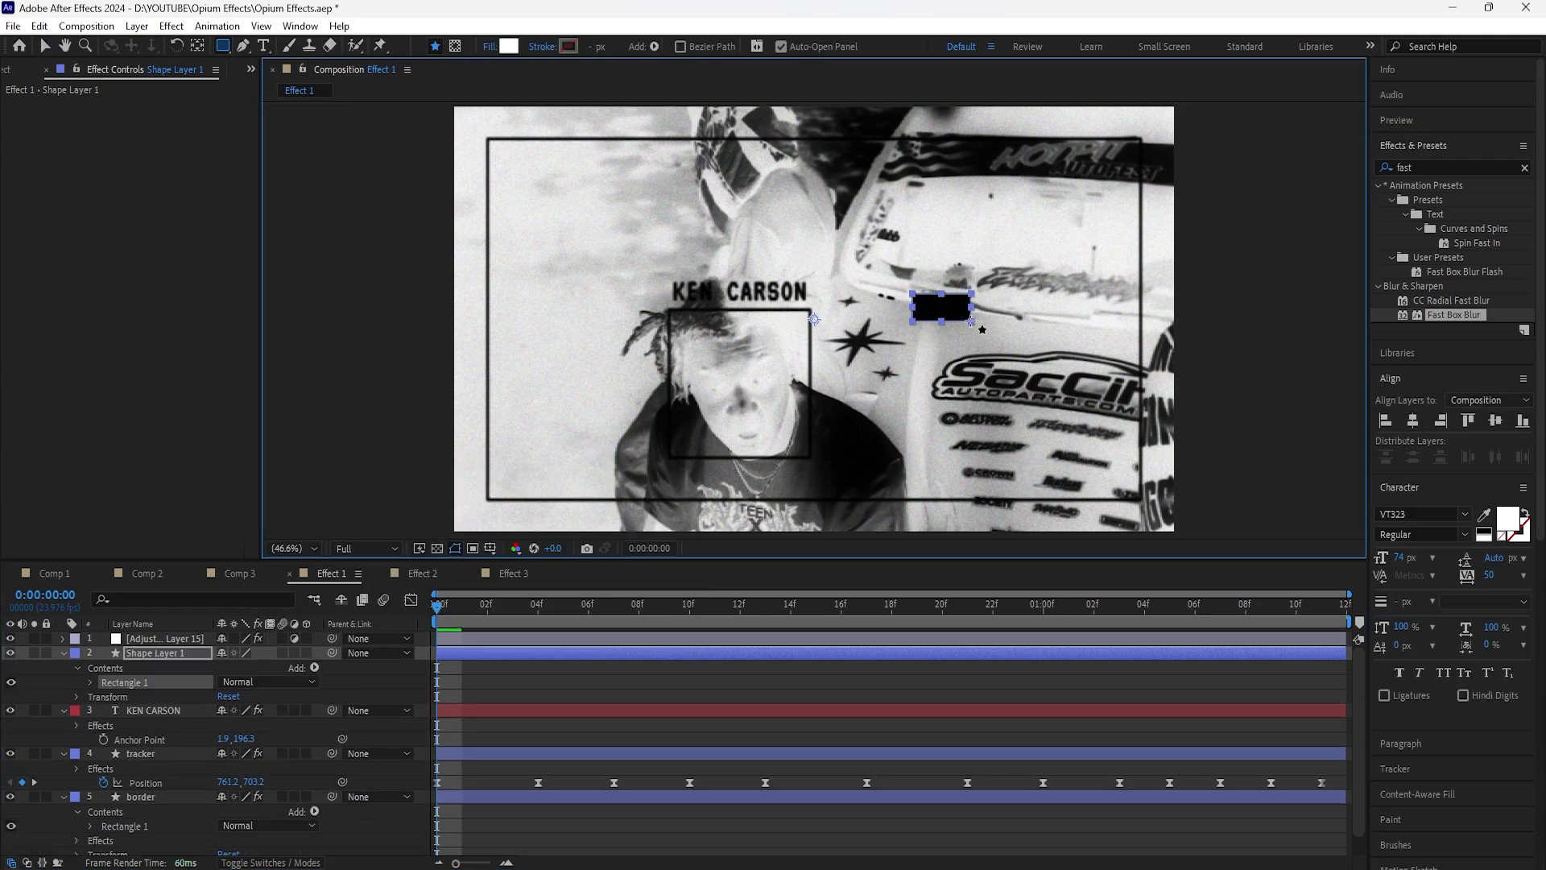
# Step: Scale the small rectangle to about 83% and position it at about 1736, 140 inside the border's upper-right corner
pyautogui.press('v')
pyautogui.click(181, 654)
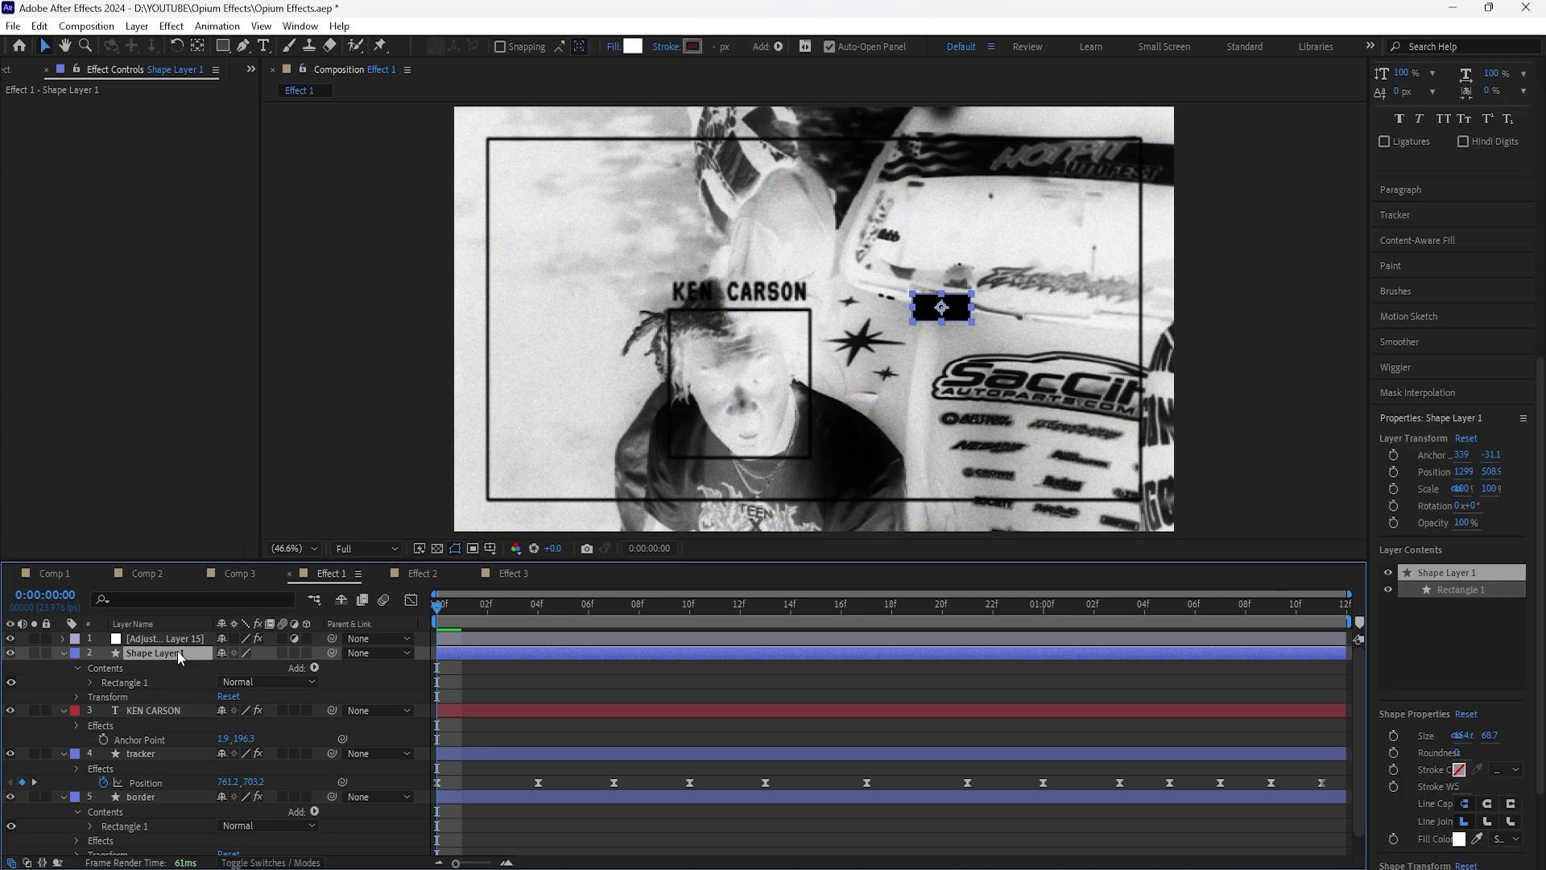
pyautogui.press('p')
pyautogui.moveTo(258, 667); pyautogui.dragTo(99, 545)
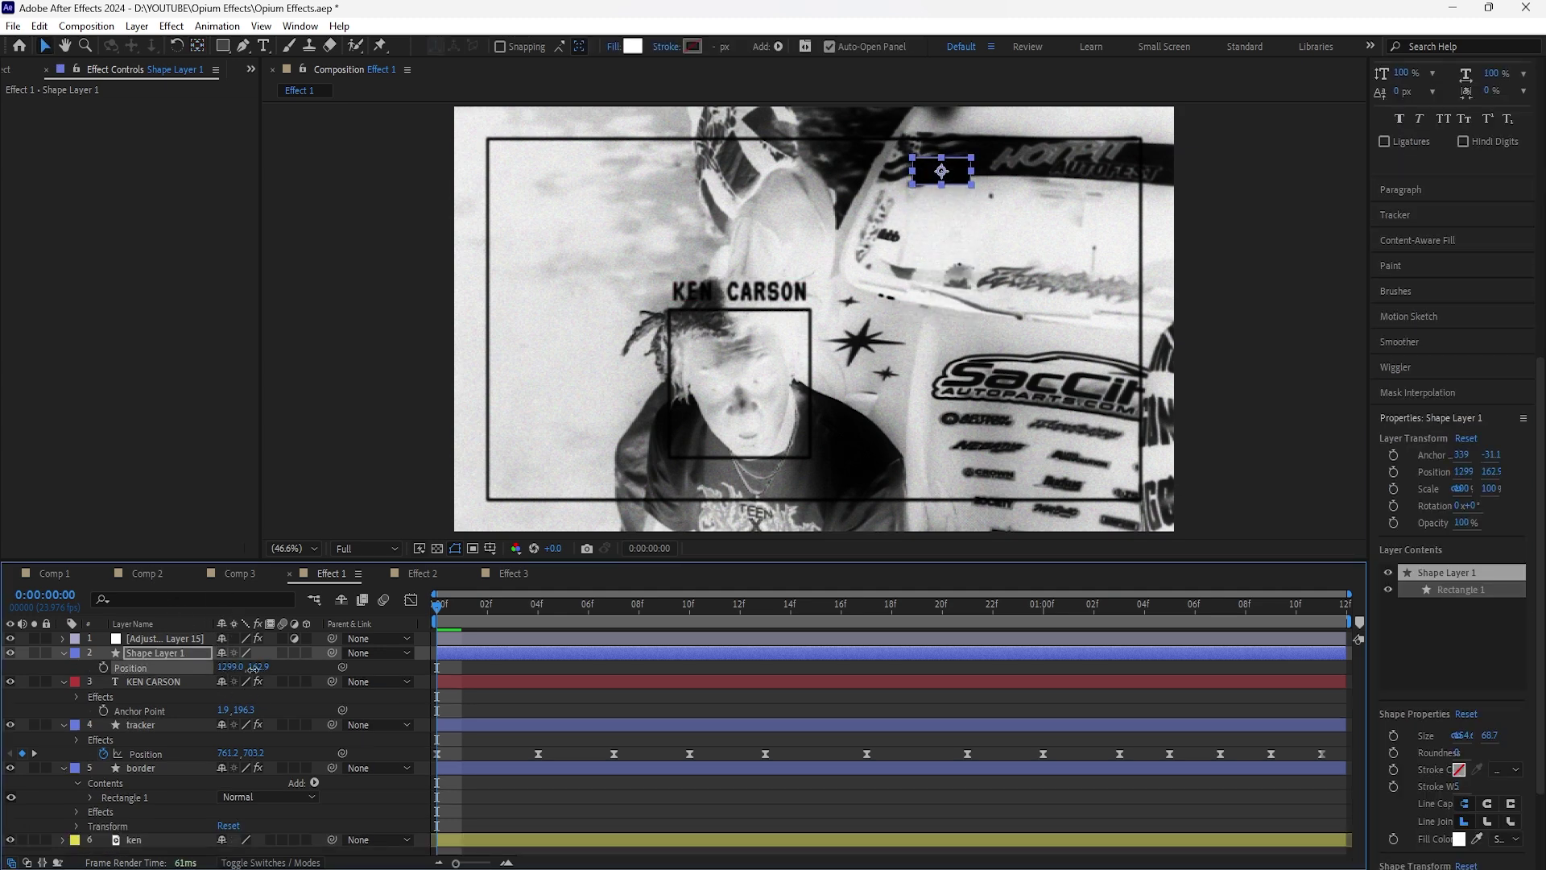
pyautogui.moveTo(232, 666)
pyautogui.mouseDown()
pyautogui.moveTo(278, 667)
pyautogui.moveTo(253, 667)
pyautogui.mouseUp()
pyautogui.press('s')
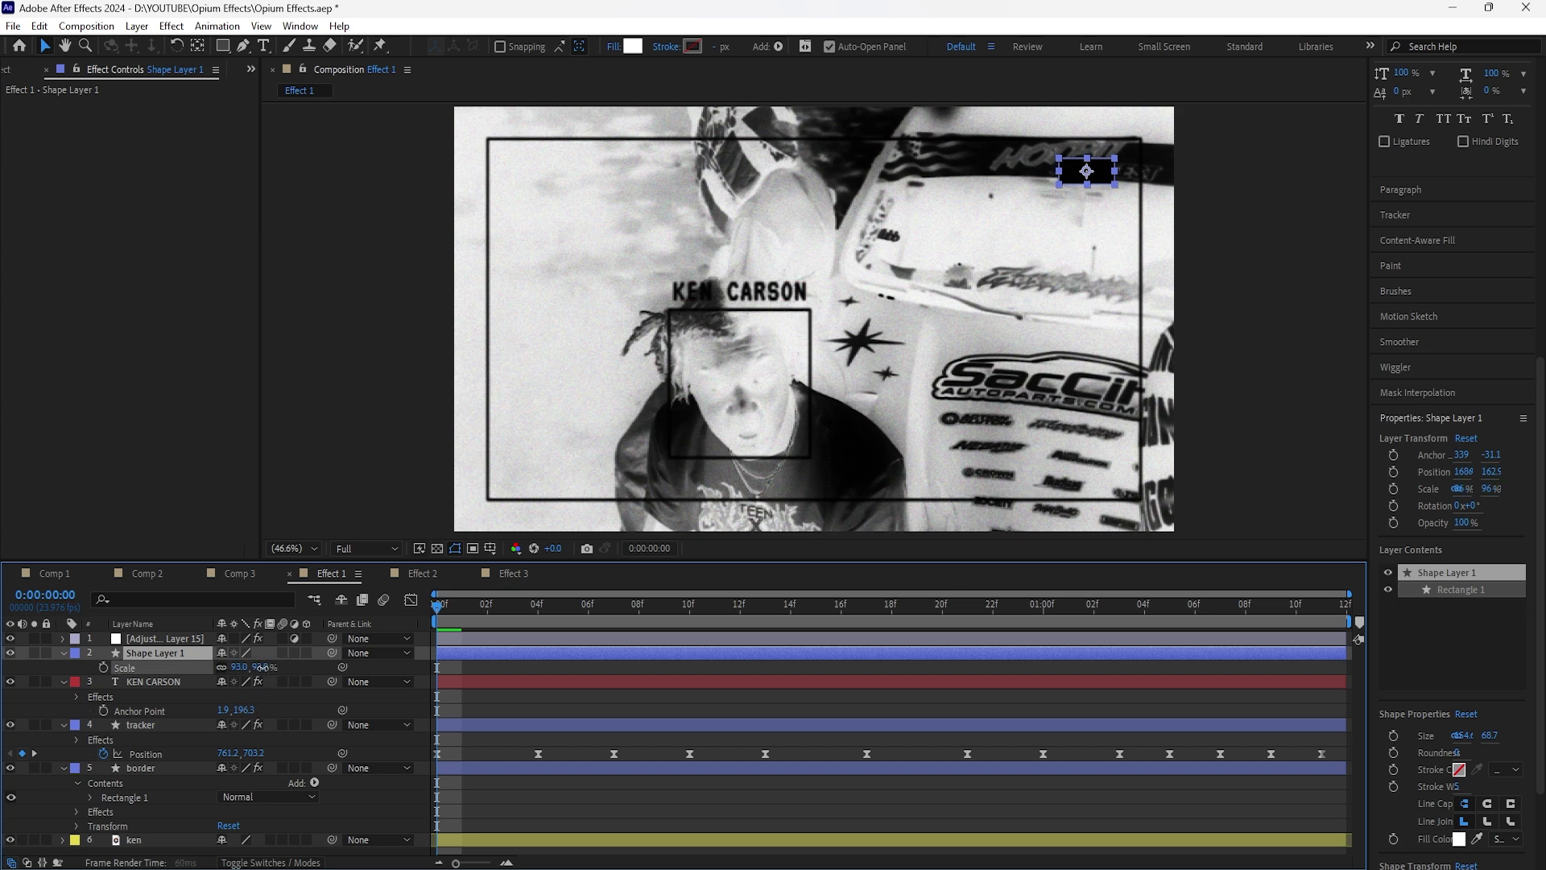
pyautogui.moveTo(448, 605); pyautogui.dragTo(1080, 628)
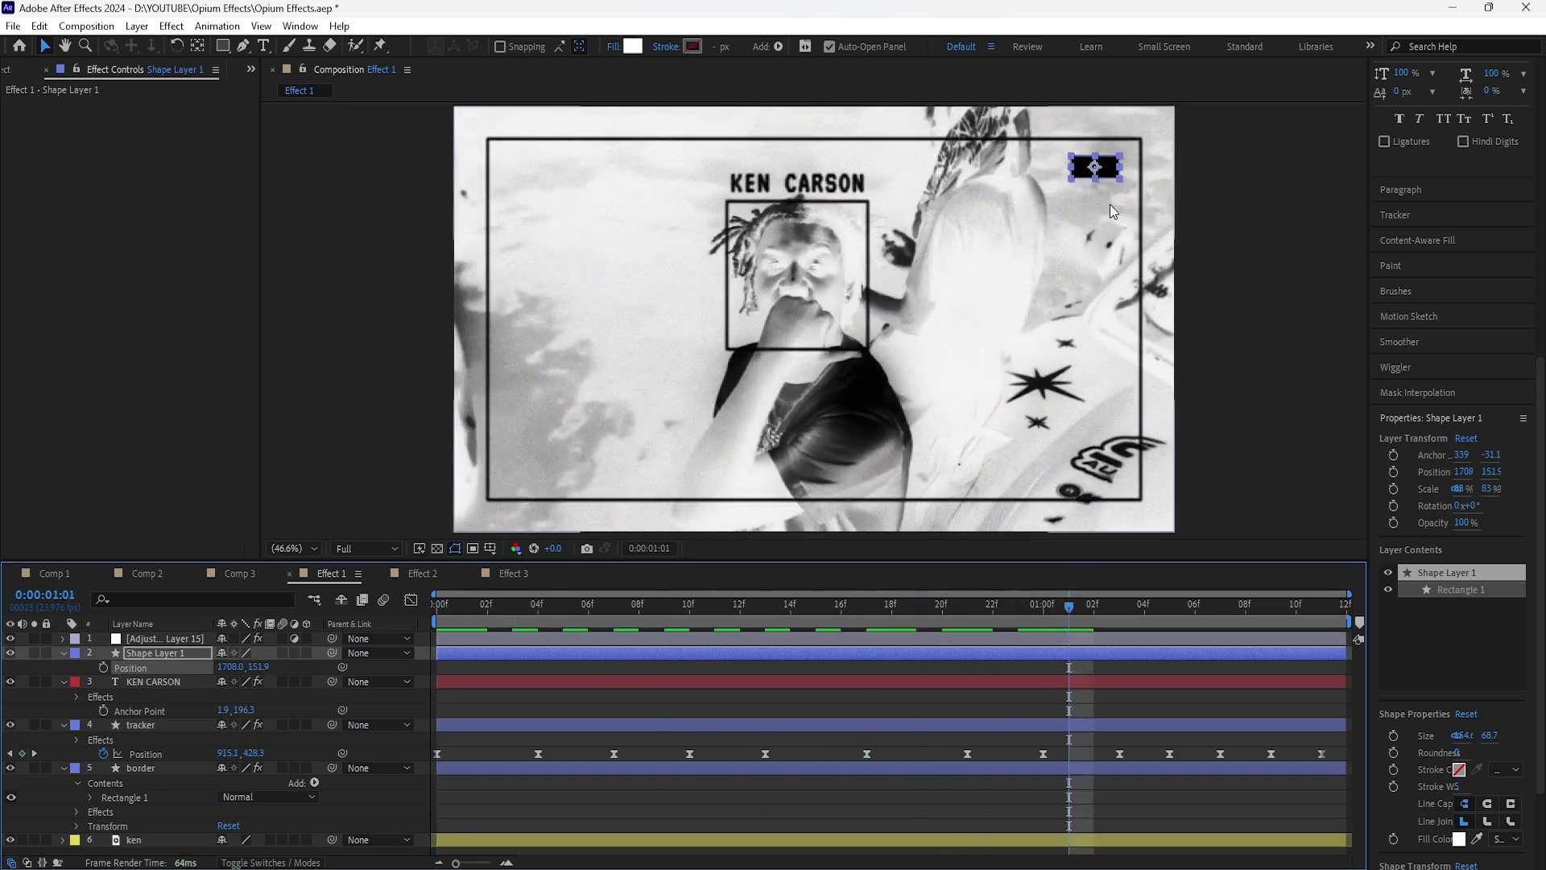
pyautogui.moveTo(234, 668); pyautogui.dragTo(263, 666)
# Step: Copy the Fast Box Blur effect from the KEN CARSON layer to the small rectangle's layer and preview the composition
pyautogui.click(187, 682)
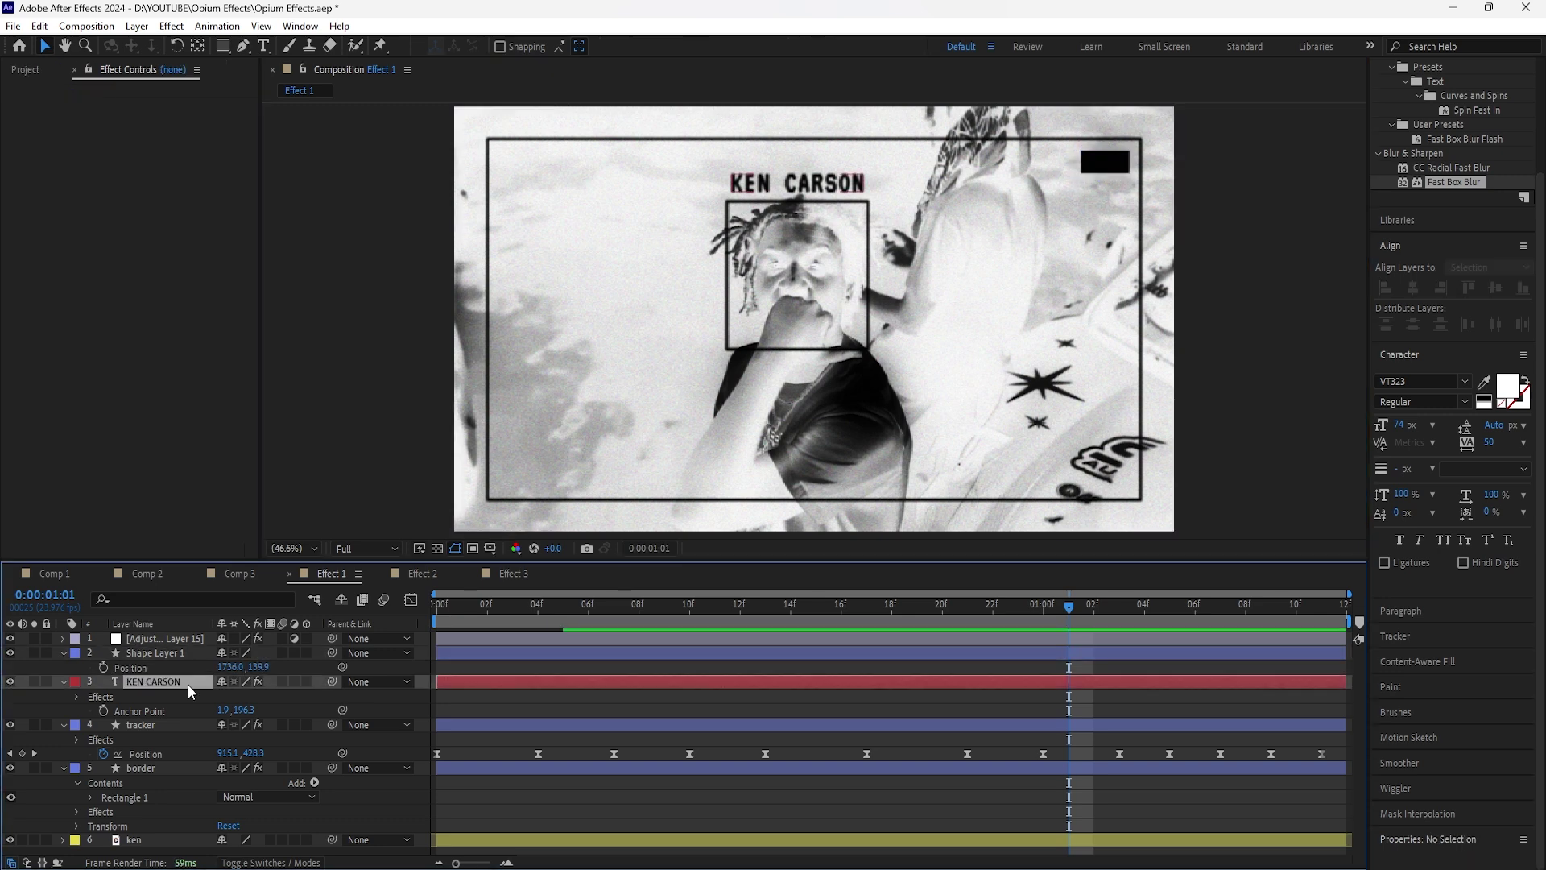
pyautogui.click(89, 103)
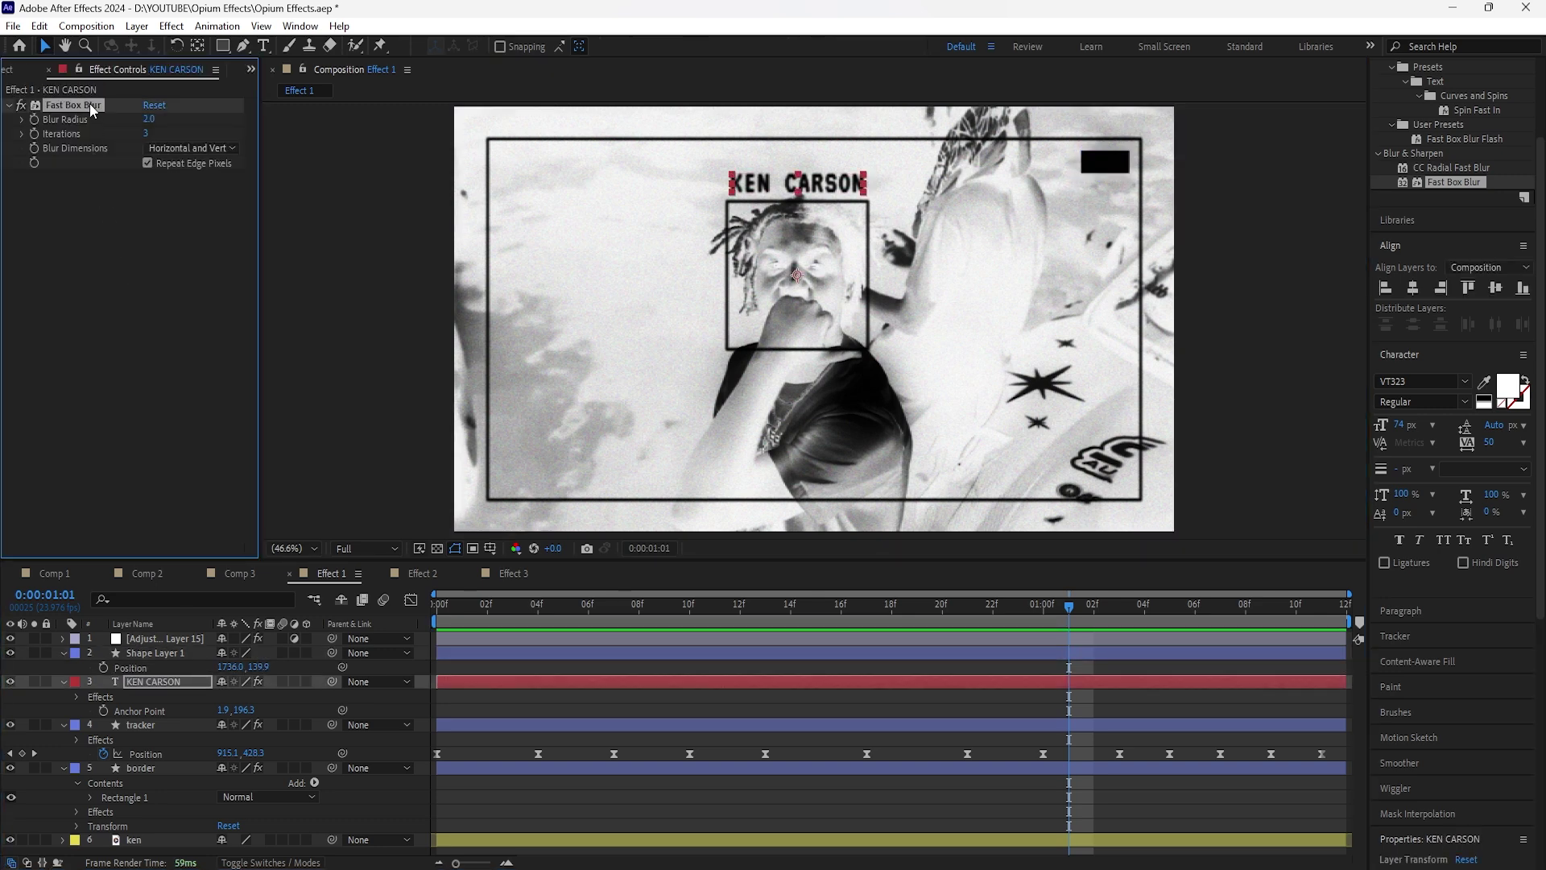
pyautogui.click(167, 653)
pyautogui.hotkey('ctrl', 'v')
pyautogui.press('space')
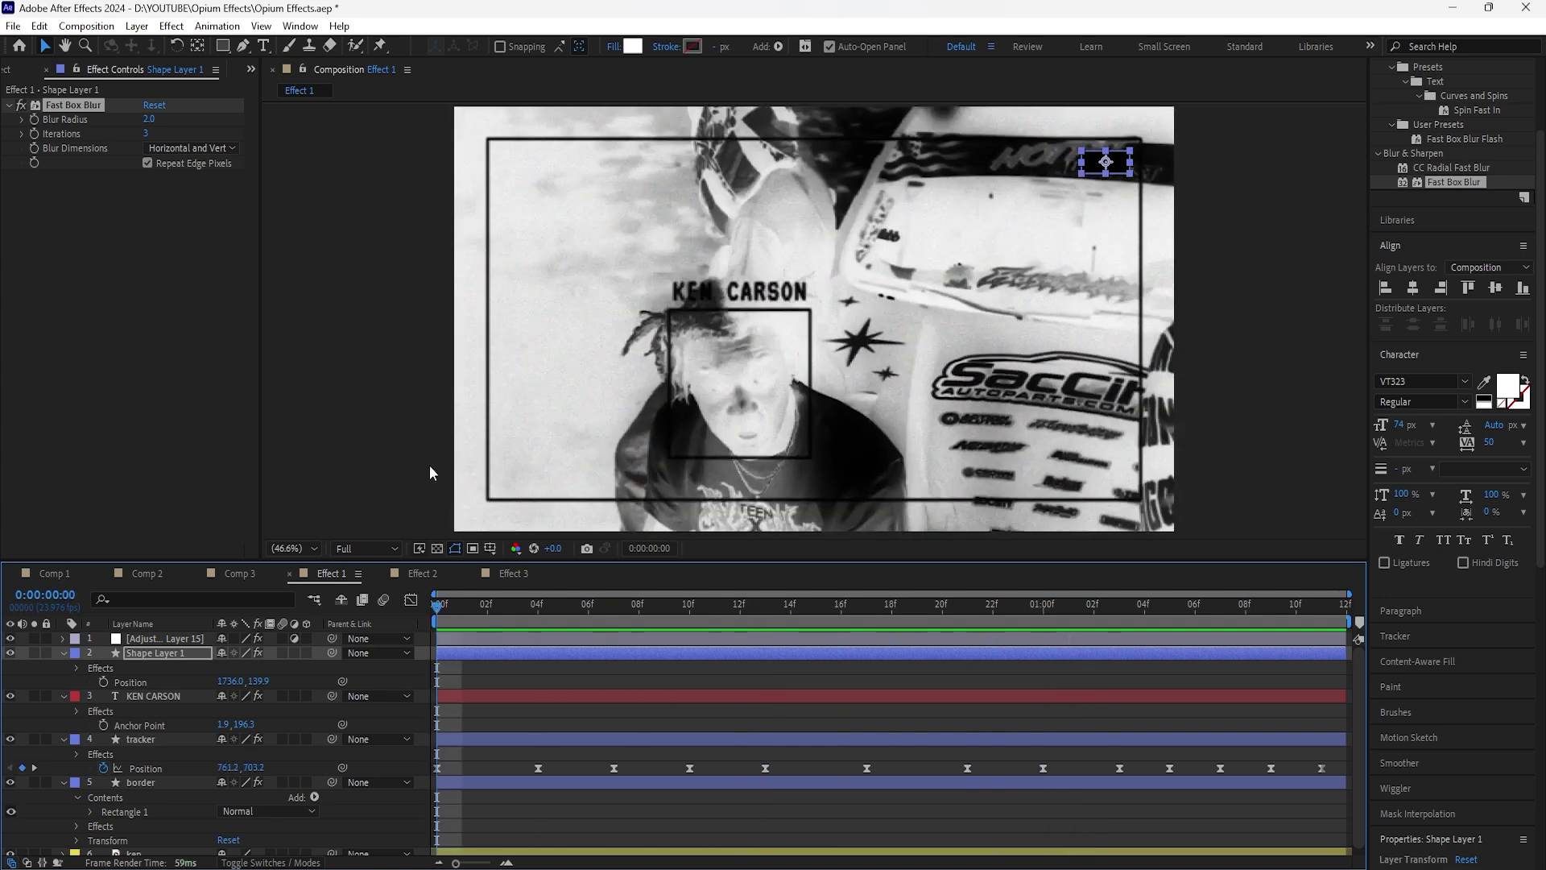
pyautogui.press('space')
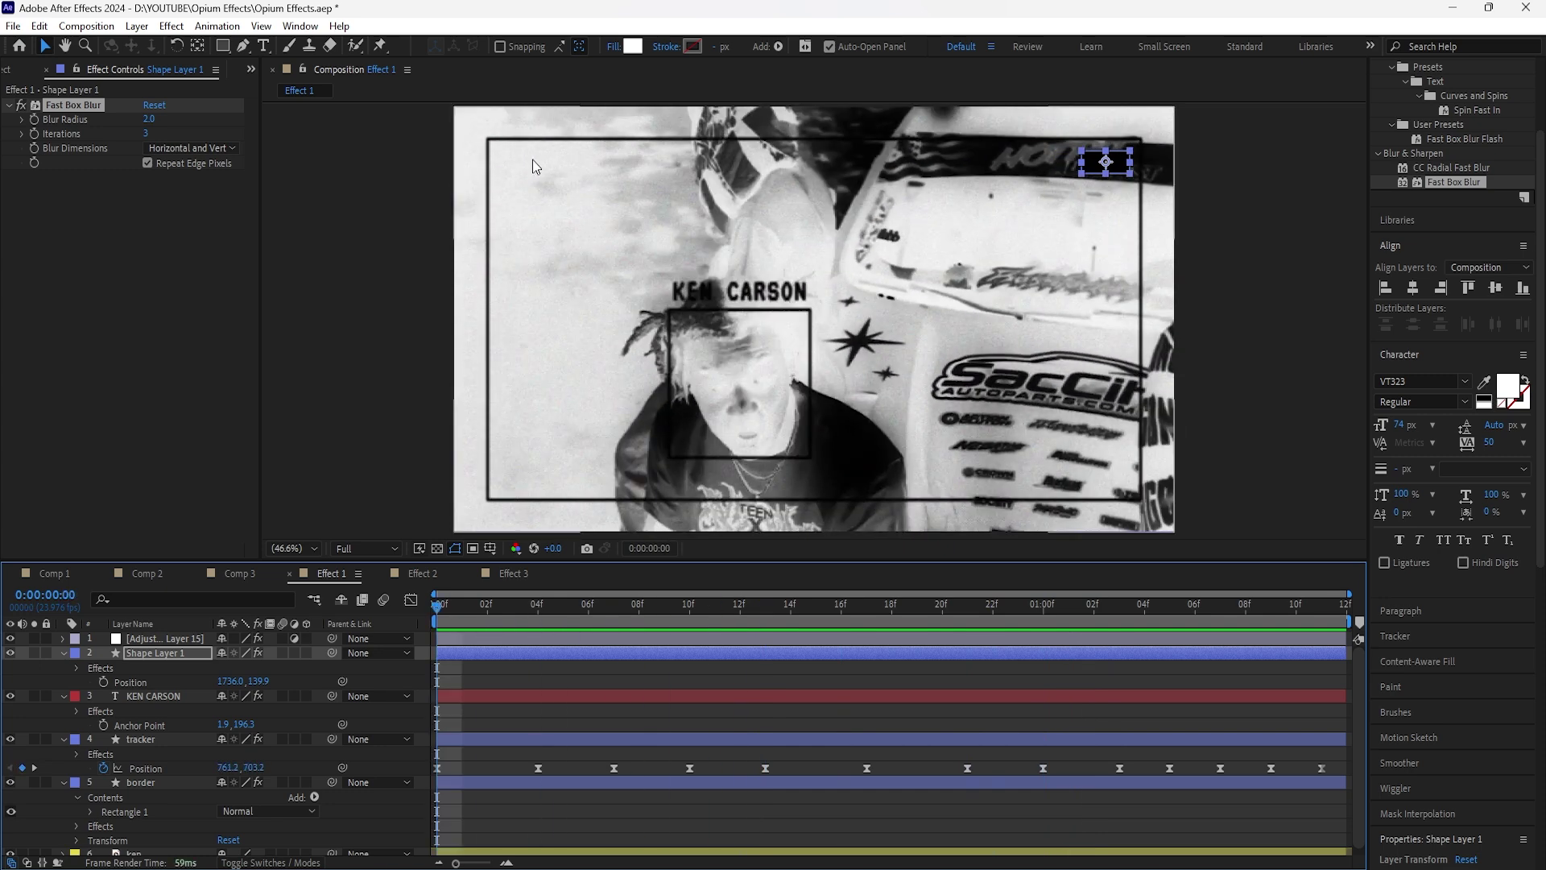
# Step: Create a new text layer reading REC and place it inside the border's upper-left corner
pyautogui.click(64, 653)
pyautogui.click(155, 668)
pyautogui.rightClick(183, 846)
pyautogui.moveTo(315, 636)
pyautogui.click(410, 658)
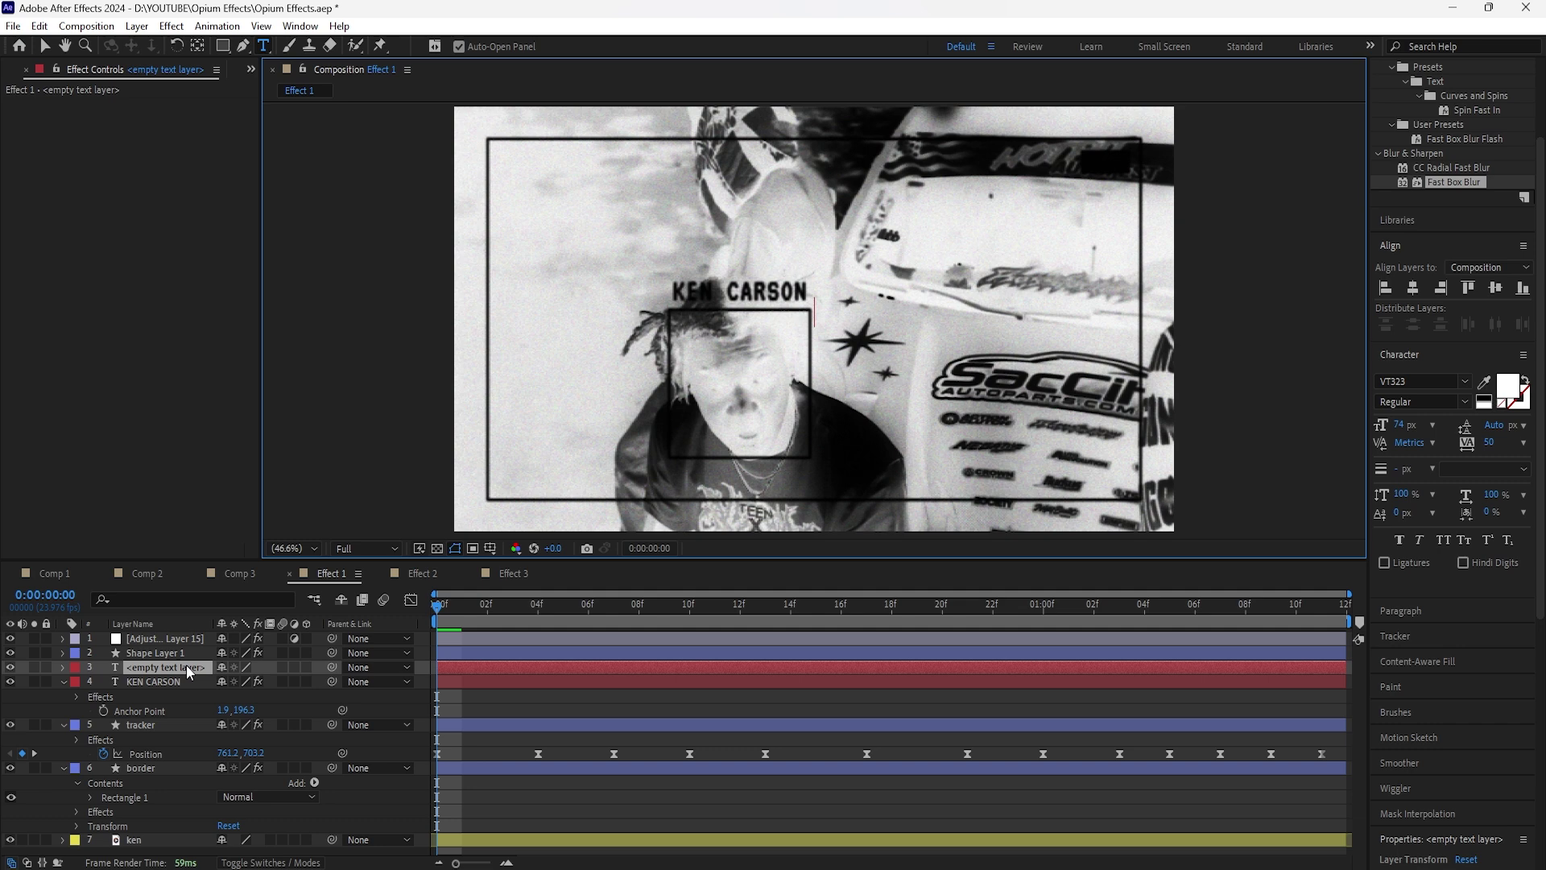
pyautogui.write('REC')
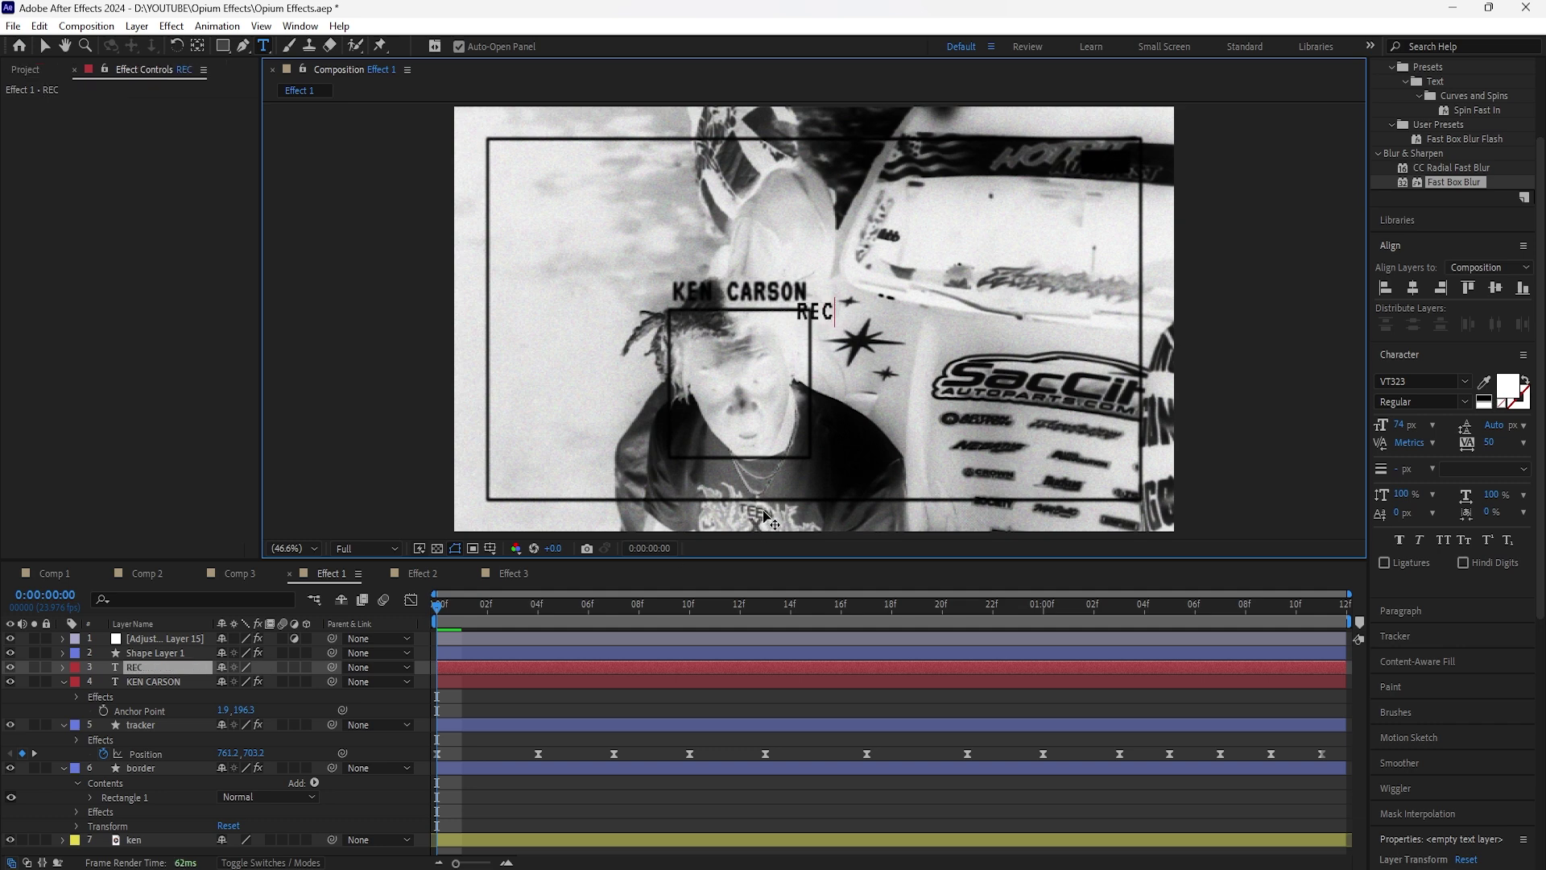
pyautogui.press('Escape')
pyautogui.press('v')
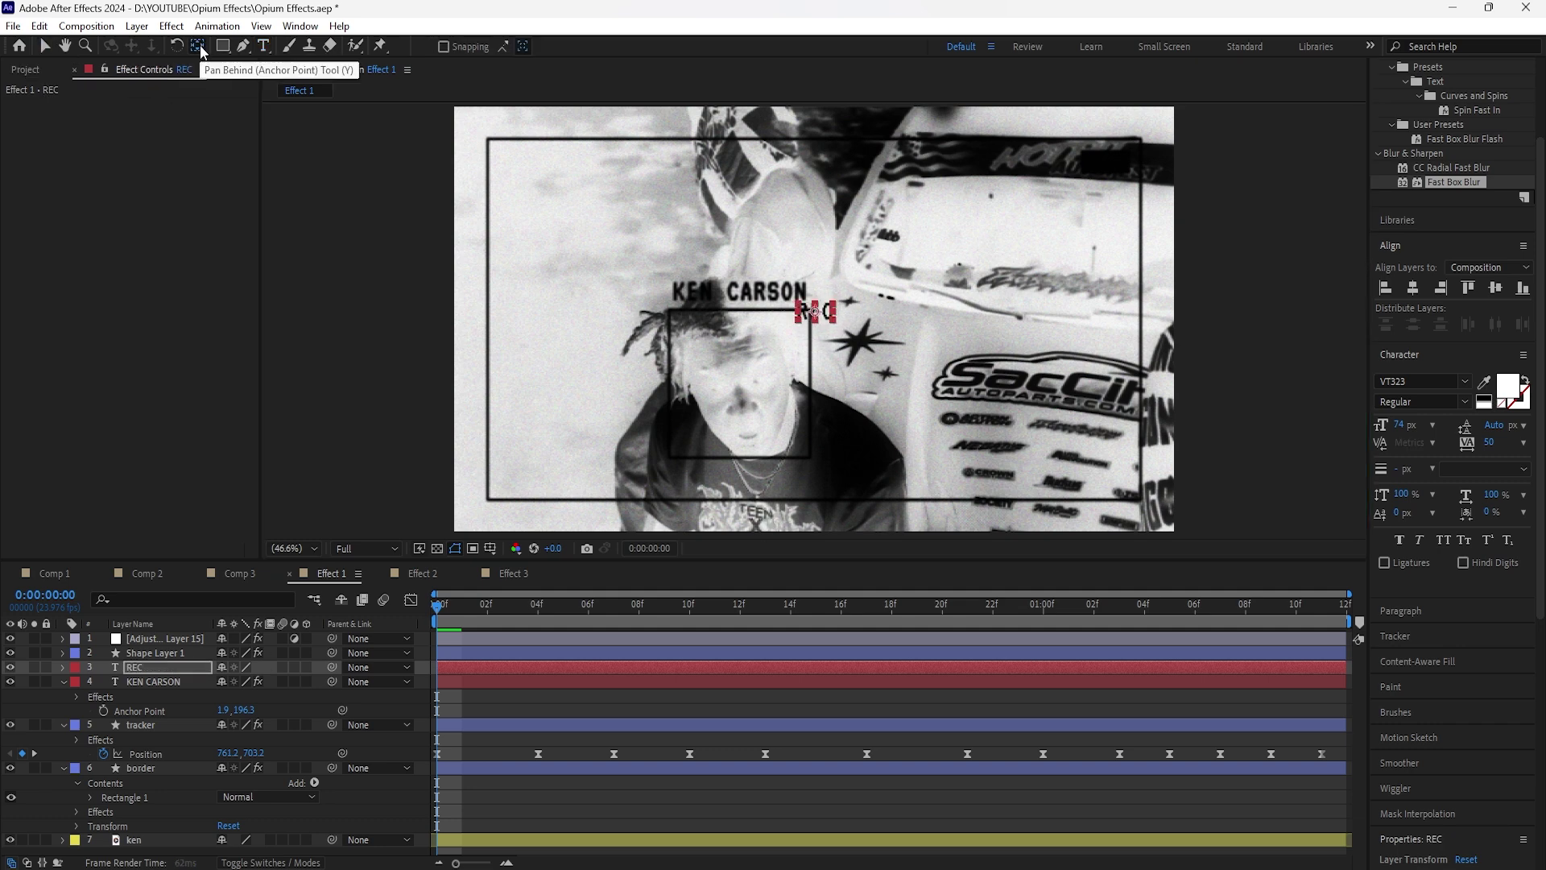
pyautogui.moveTo(815, 311); pyautogui.dragTo(546, 161)
# Step: Copy the Fast Box Blur effect from the KEN CARSON layer to the REC layer and collapse the expanded layers
pyautogui.click(161, 681)
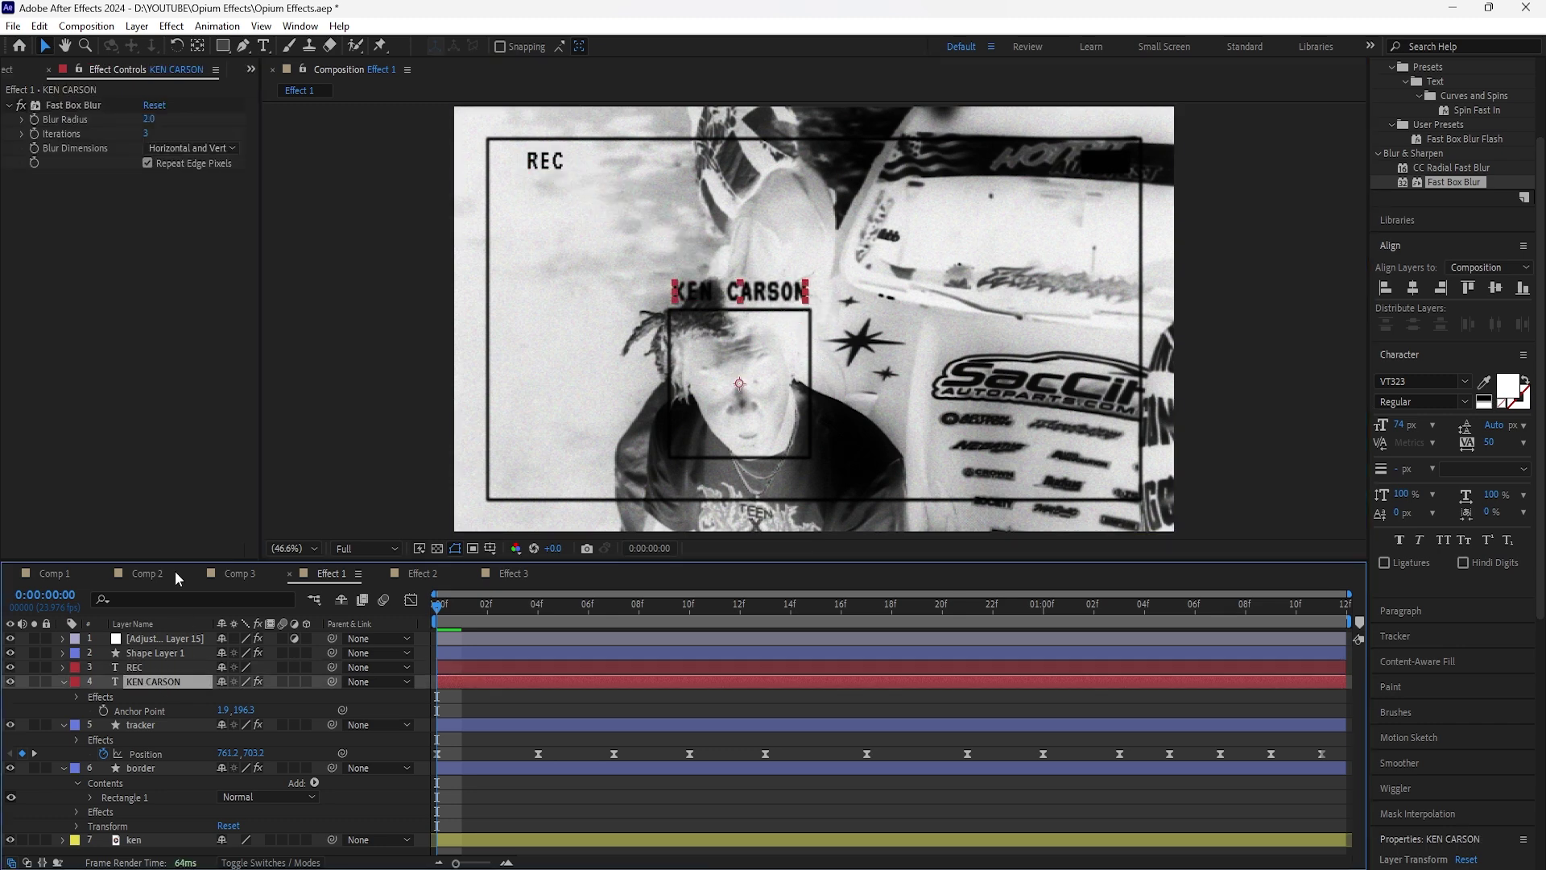
pyautogui.click(78, 107)
pyautogui.click(160, 671)
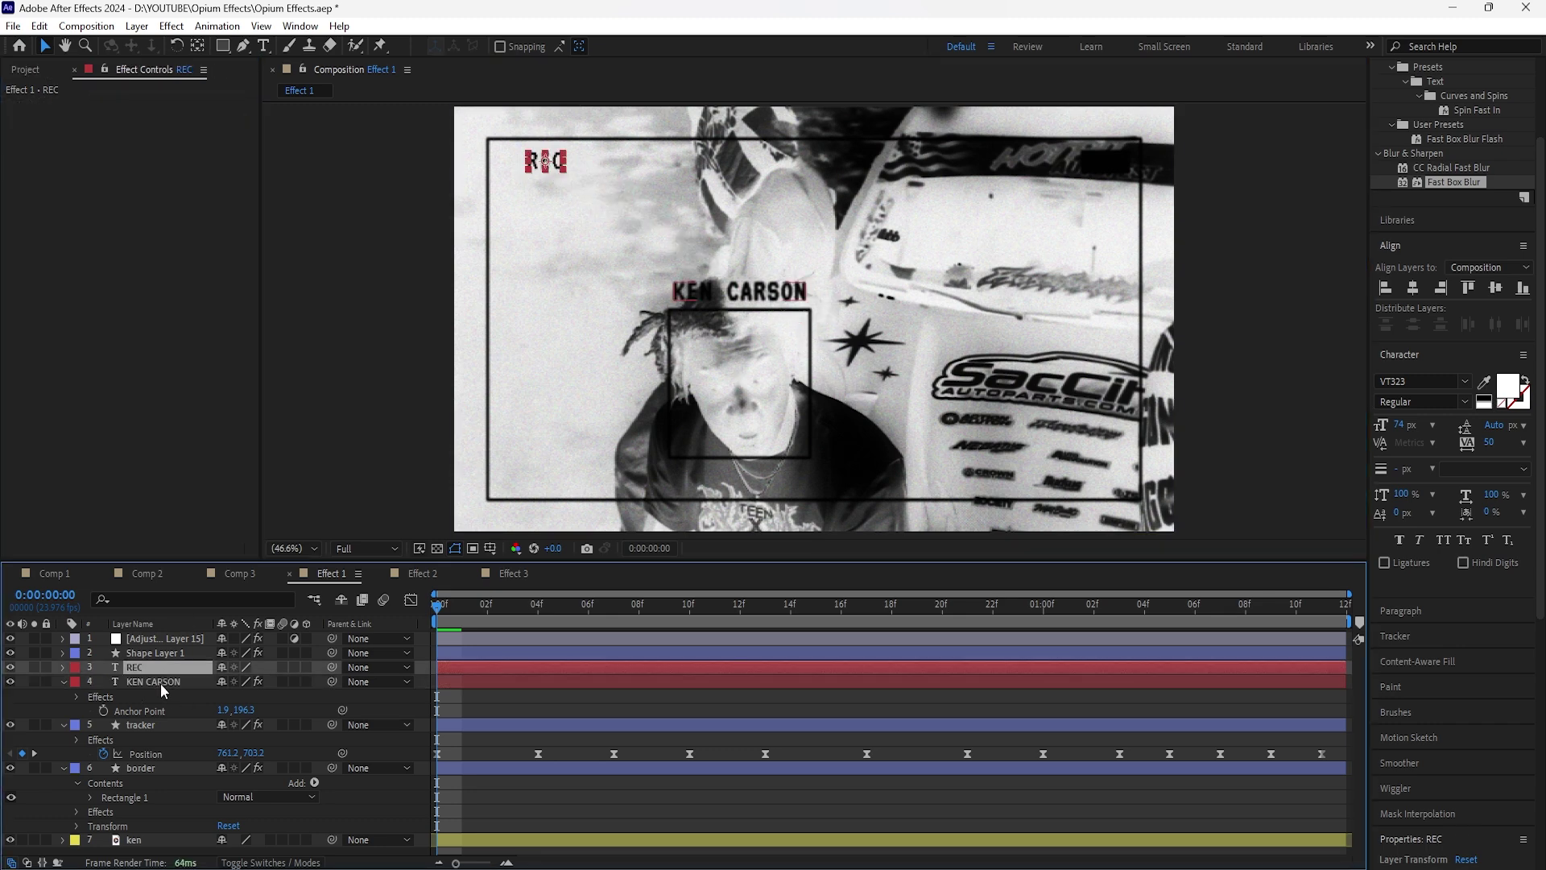
pyautogui.click(63, 681)
pyautogui.click(67, 695)
pyautogui.click(62, 697)
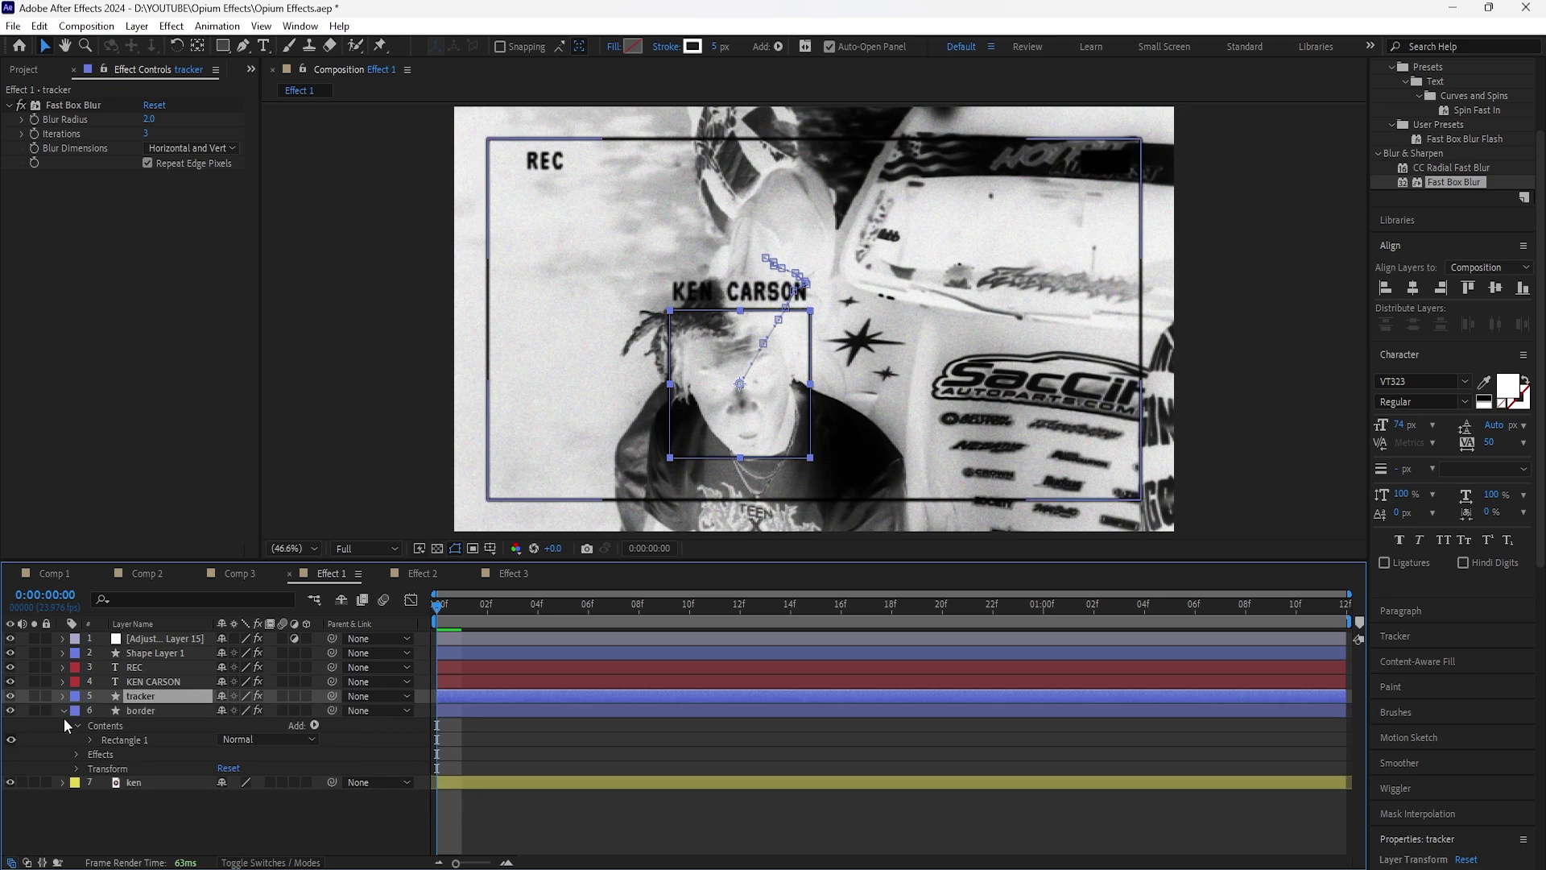
pyautogui.click(64, 712)
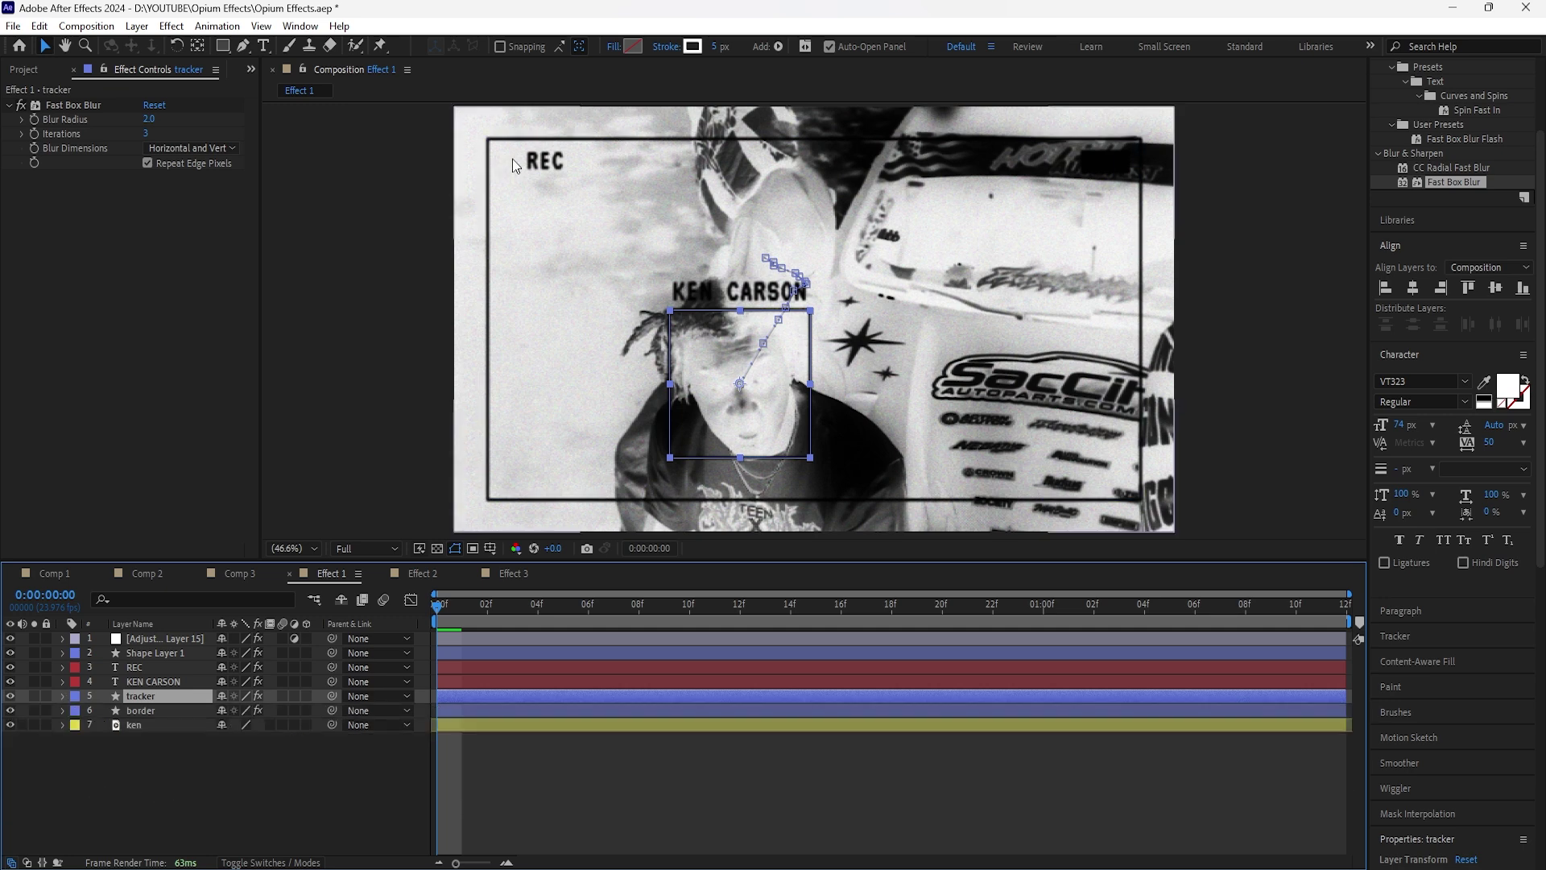
# Step: Create another shape layer and draw a filled circle with the Ellipse tool to the right of the tracker square
pyautogui.rightClick(202, 739)
pyautogui.moveTo(265, 528)
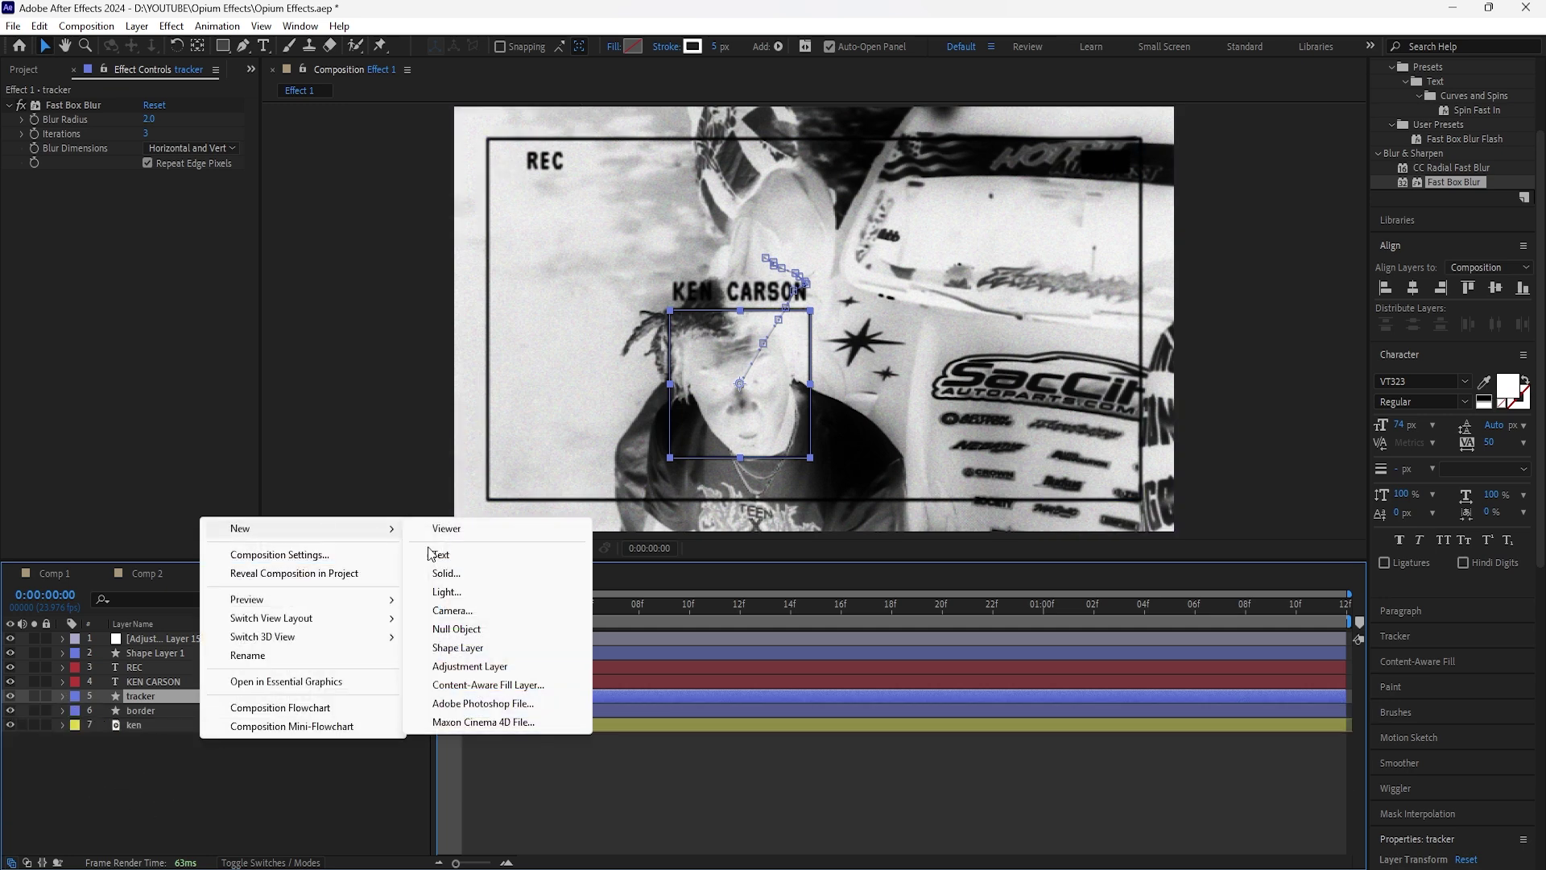
pyautogui.click(515, 647)
pyautogui.click(224, 47)
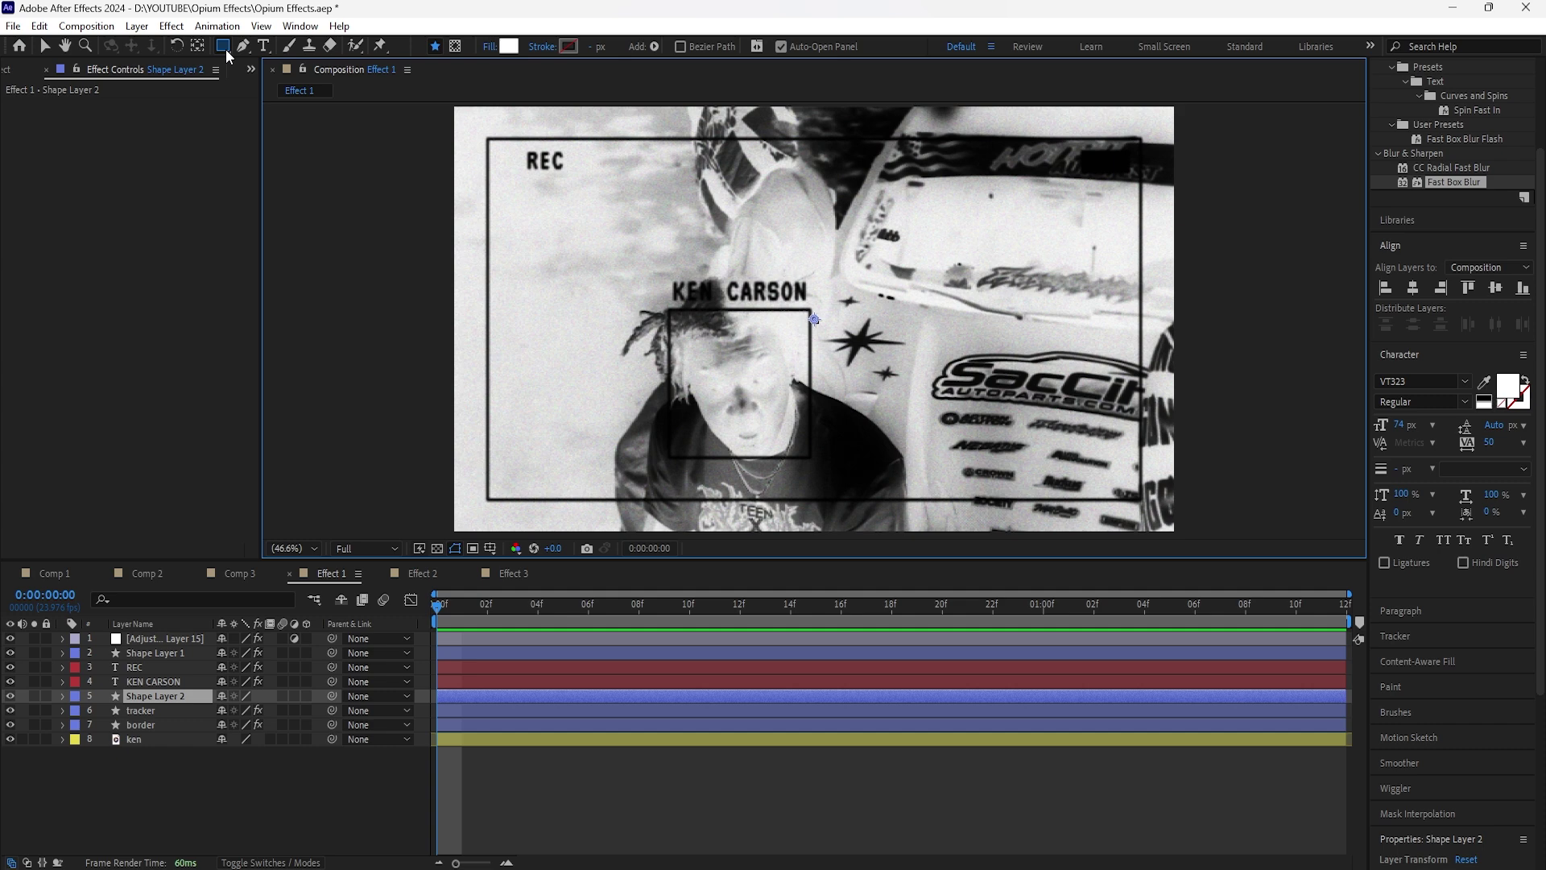
pyautogui.click(244, 51)
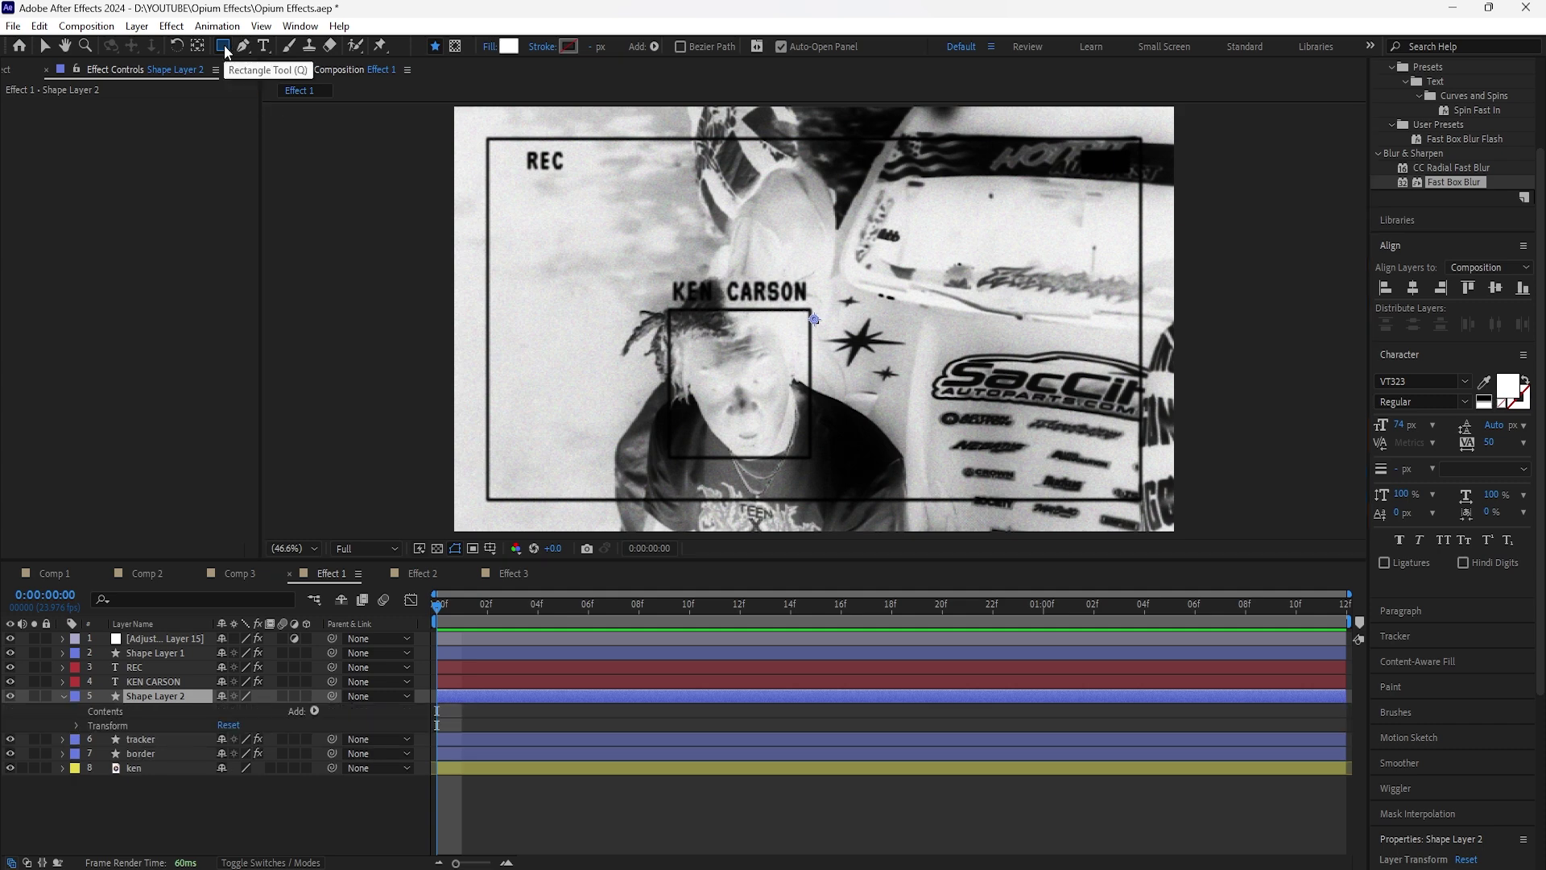
pyautogui.press('q')
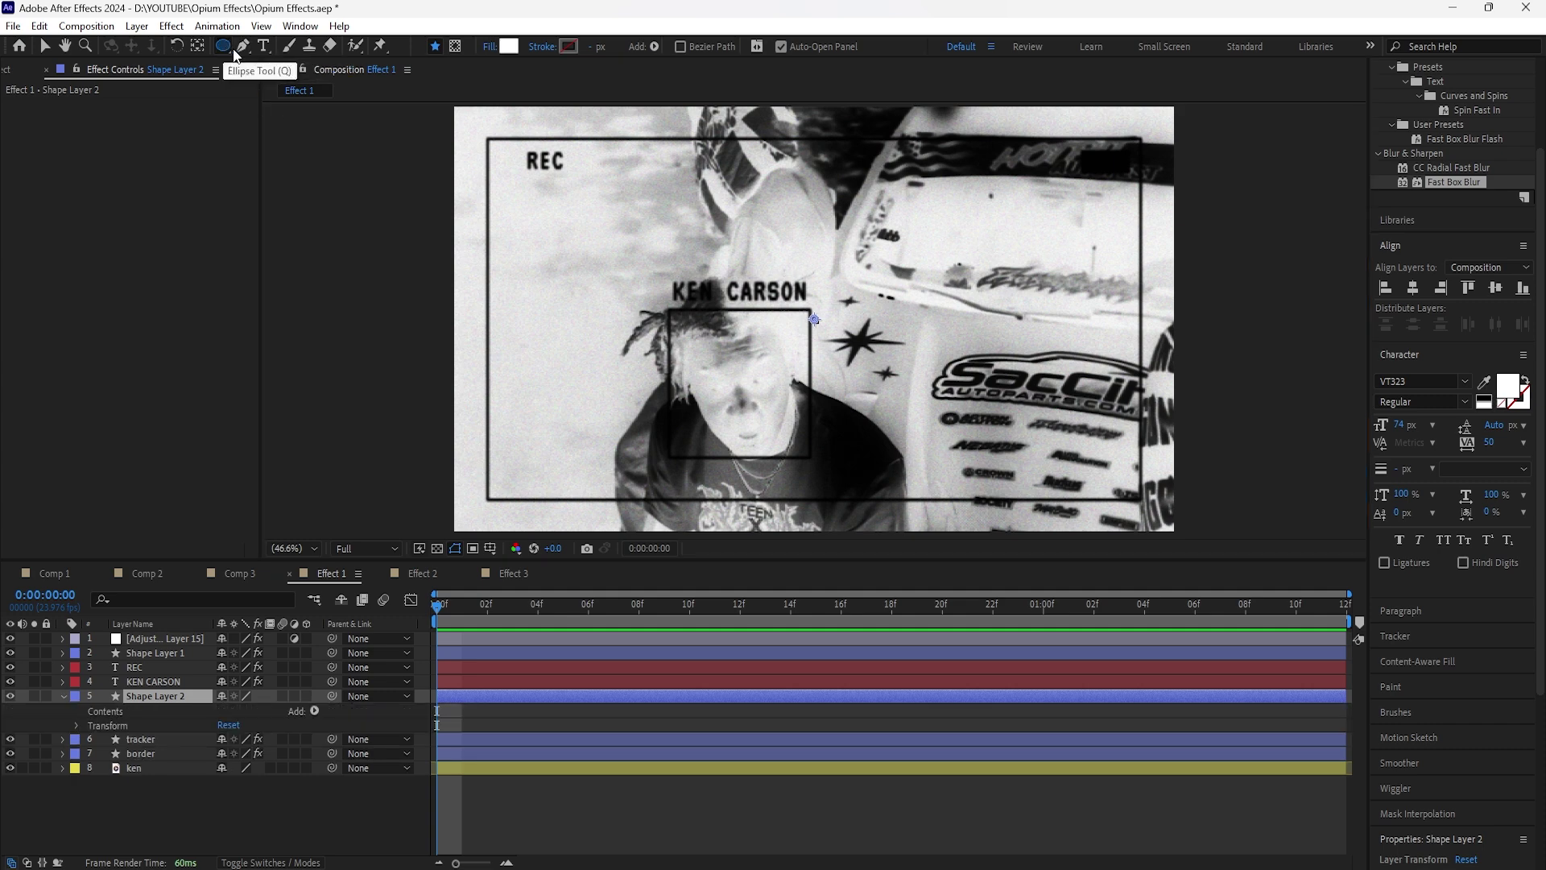
pyautogui.moveTo(804, 256); pyautogui.dragTo(980, 346)
# Step: Center the circle layer's anchor point, scale it to 15%, and move it just left of the REC text
pyautogui.keyDown('ctrl'); pyautogui.doubleClick(198, 46); pyautogui.keyUp('ctrl')
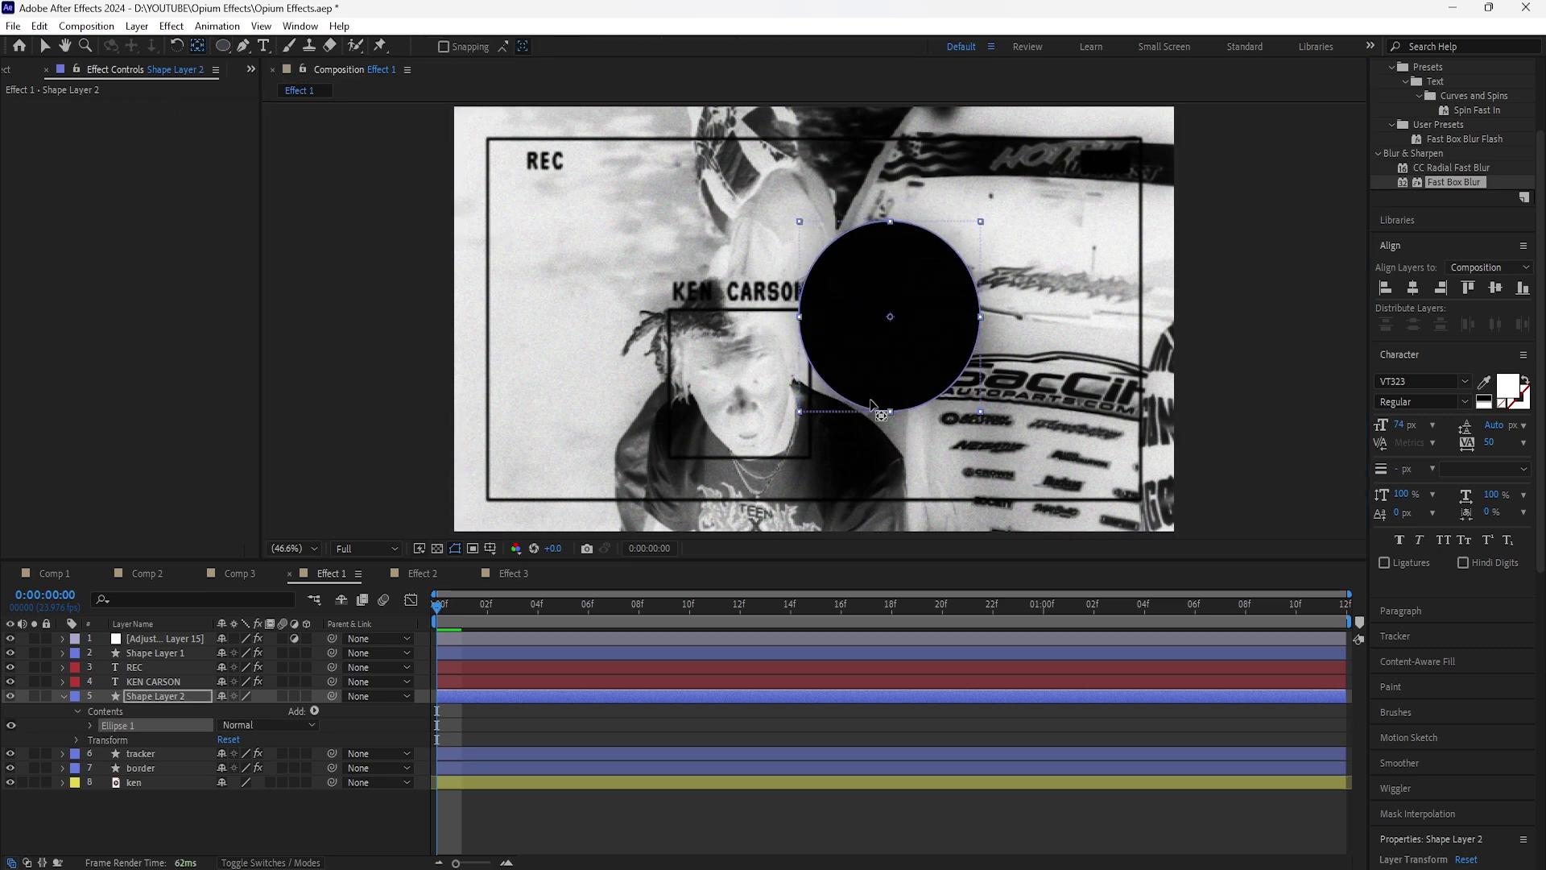
pyautogui.press('s')
pyautogui.moveTo(270, 710); pyautogui.dragTo(206, 712)
pyautogui.press('v')
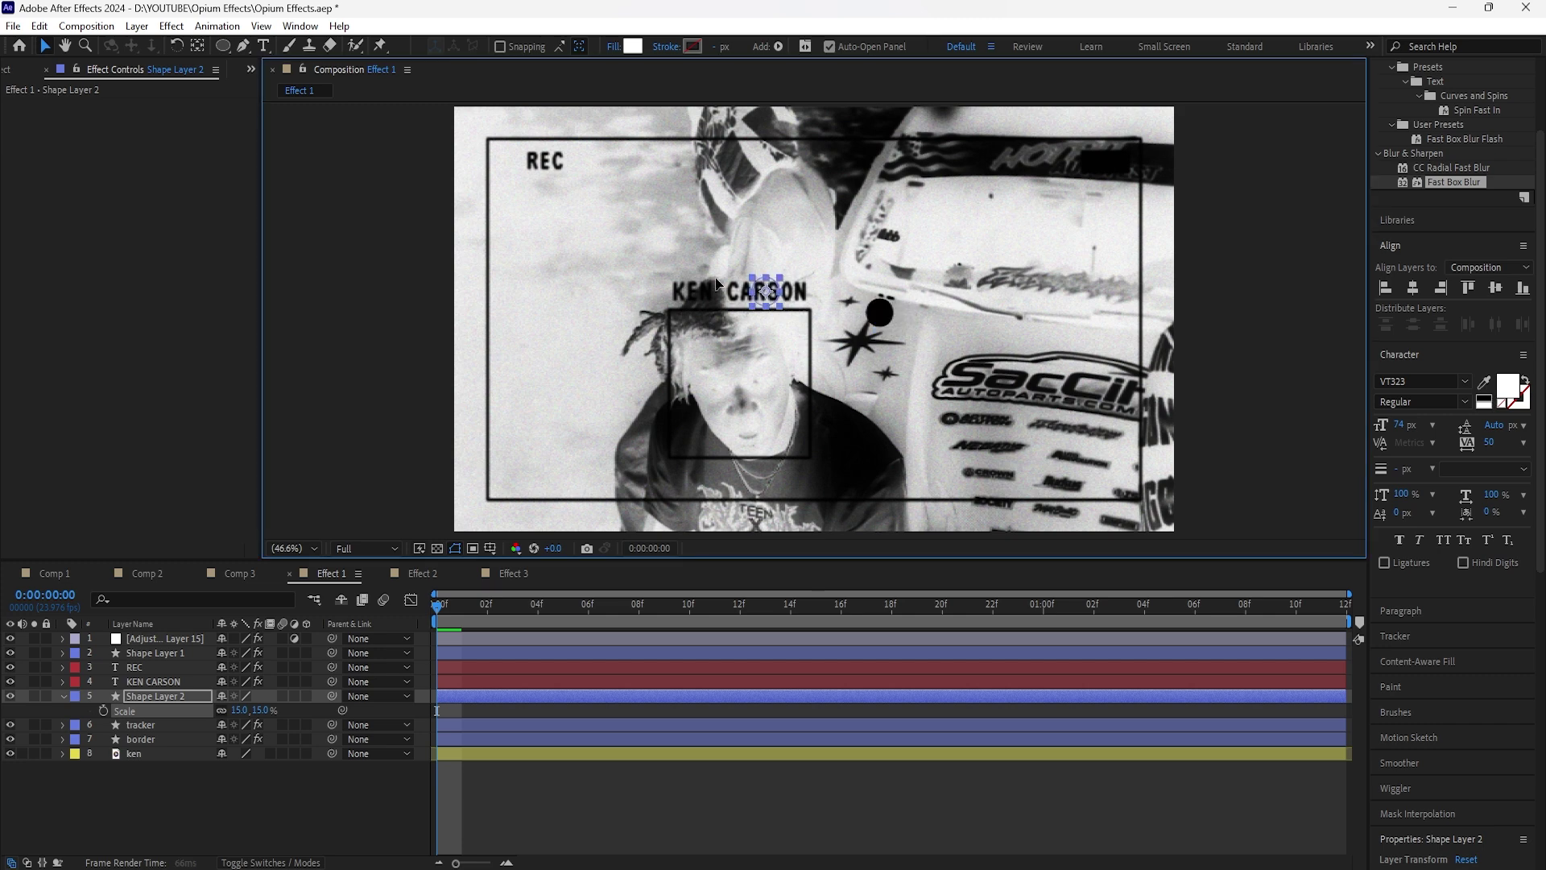
pyautogui.moveTo(892, 317); pyautogui.dragTo(510, 165)
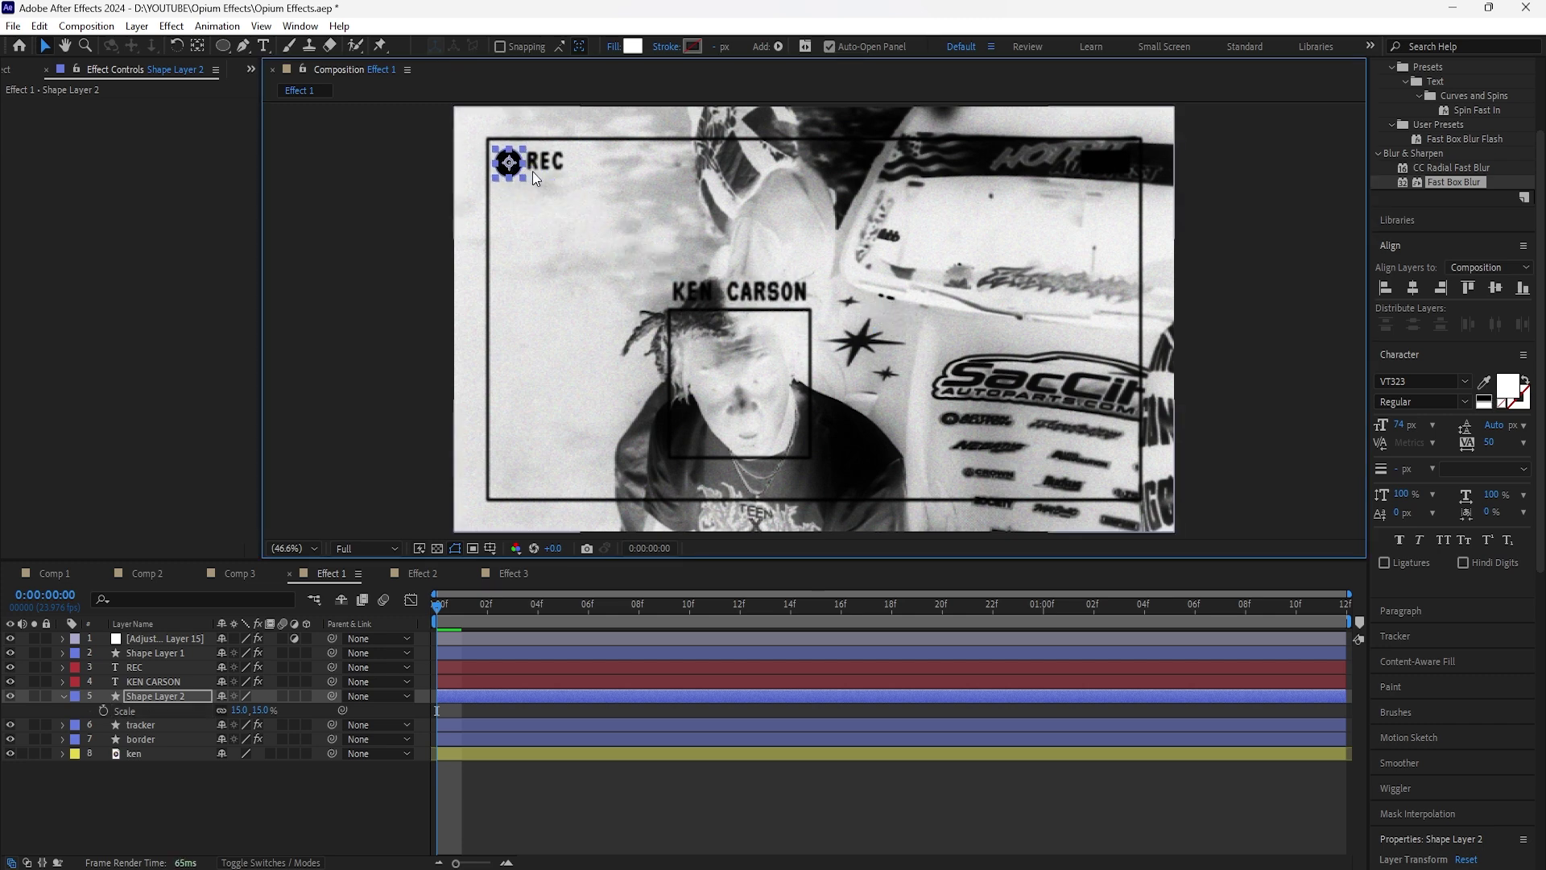
# Step: Set the circle's scale to 10% and fine-tune its position so it lines up vertically with the REC text
pyautogui.scroll(3, 588, 196)
pyautogui.moveTo(589, 196); pyautogui.dragTo(1060, 500)
pyautogui.click(261, 711)
pyautogui.write('10')
pyautogui.press('Return')
pyautogui.moveTo(714, 362); pyautogui.dragTo(714, 356)
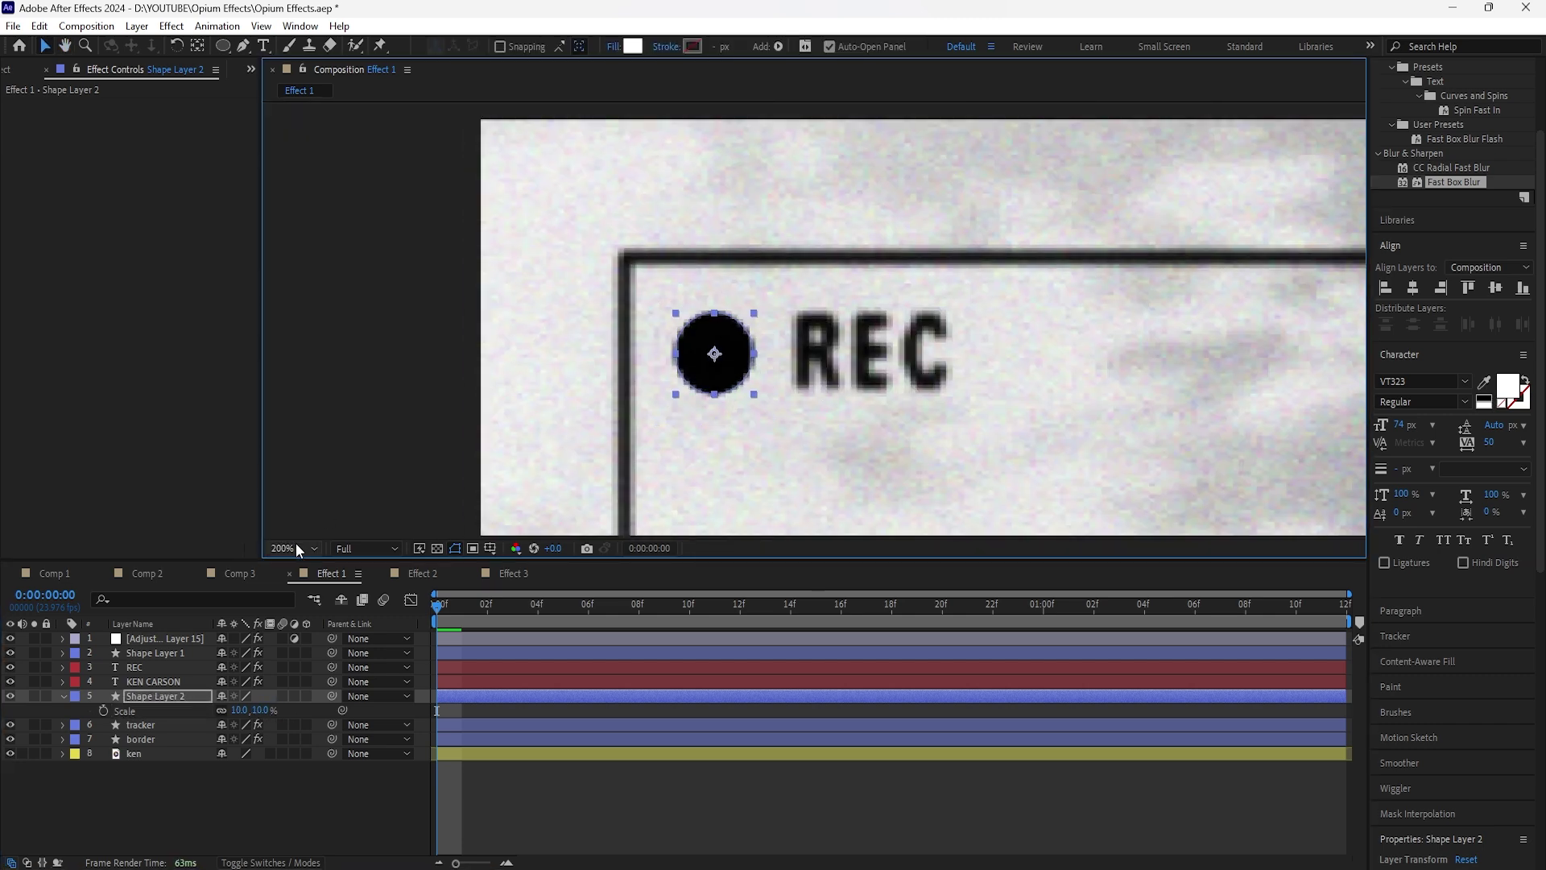
pyautogui.hotkey('shift', '/')
# Step: Copy the Fast Box Blur effect from the tracker layer to the circle's shape layer
pyautogui.click(163, 724)
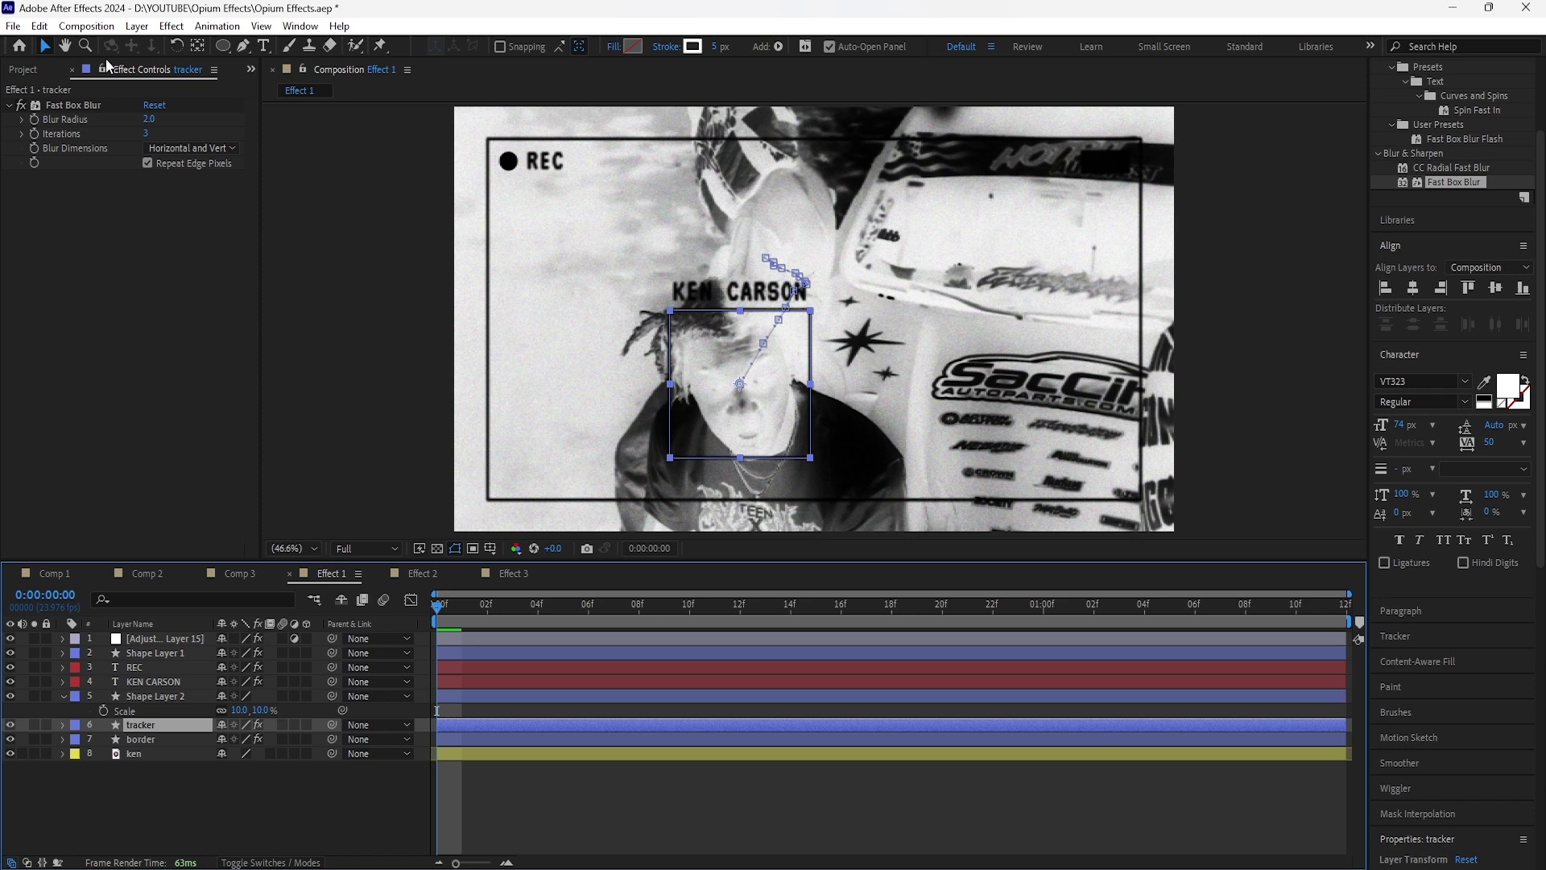
pyautogui.click(81, 106)
pyautogui.hotkey('ctrl', 'c')
pyautogui.click(171, 696)
pyautogui.hotkey('ctrl', 'v')
# Step: Rename the circle layer as dot and Shape Layer 1 as battery
pyautogui.rightClick(181, 696)
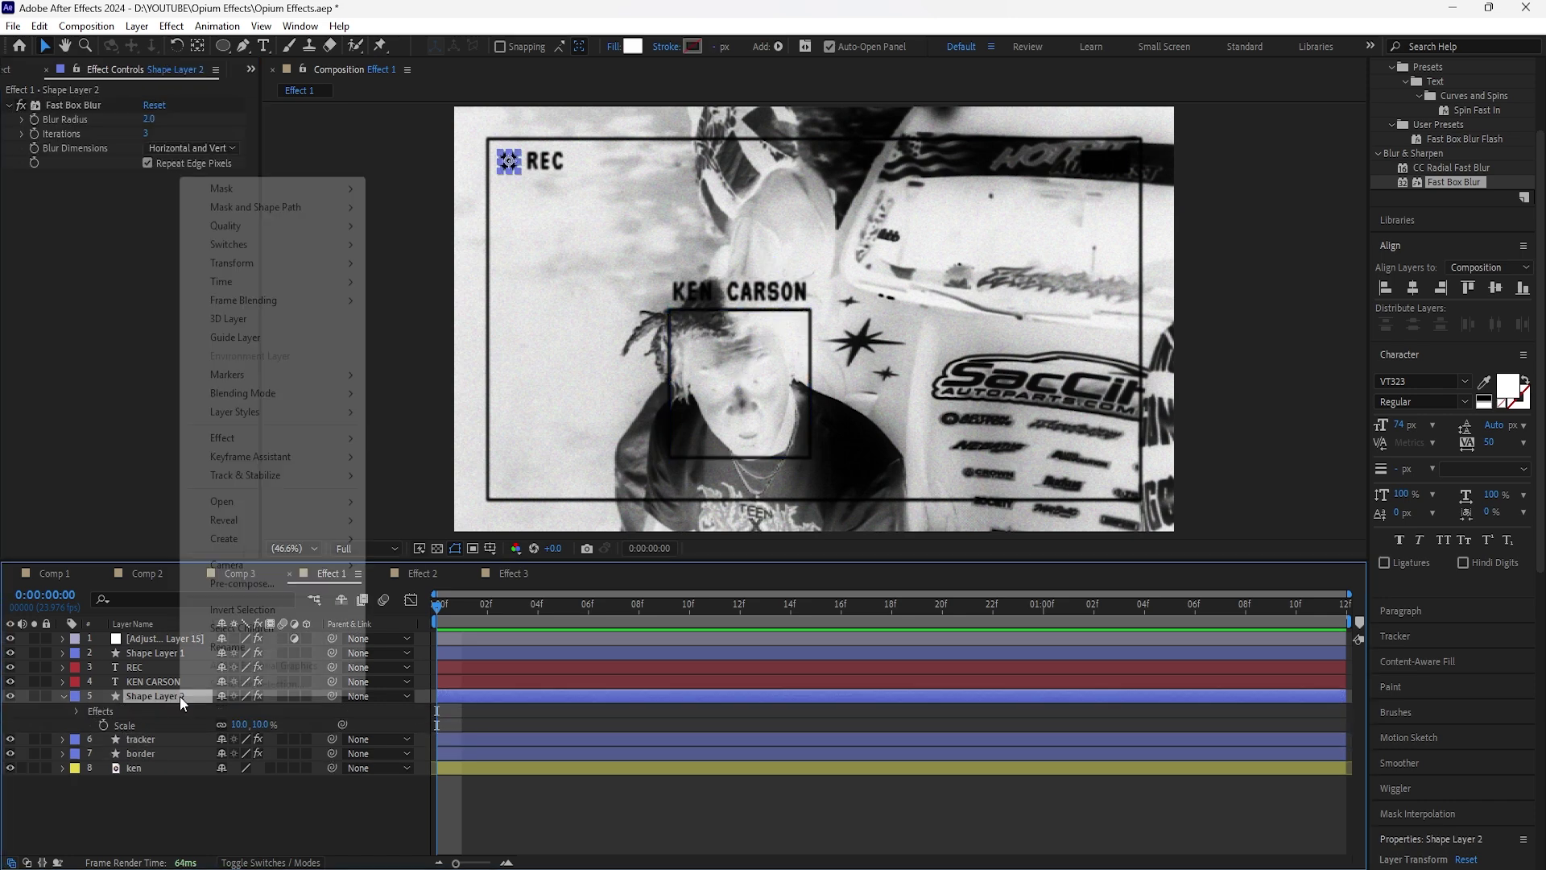
pyautogui.click(233, 649)
pyautogui.write('dot')
pyautogui.press('Return')
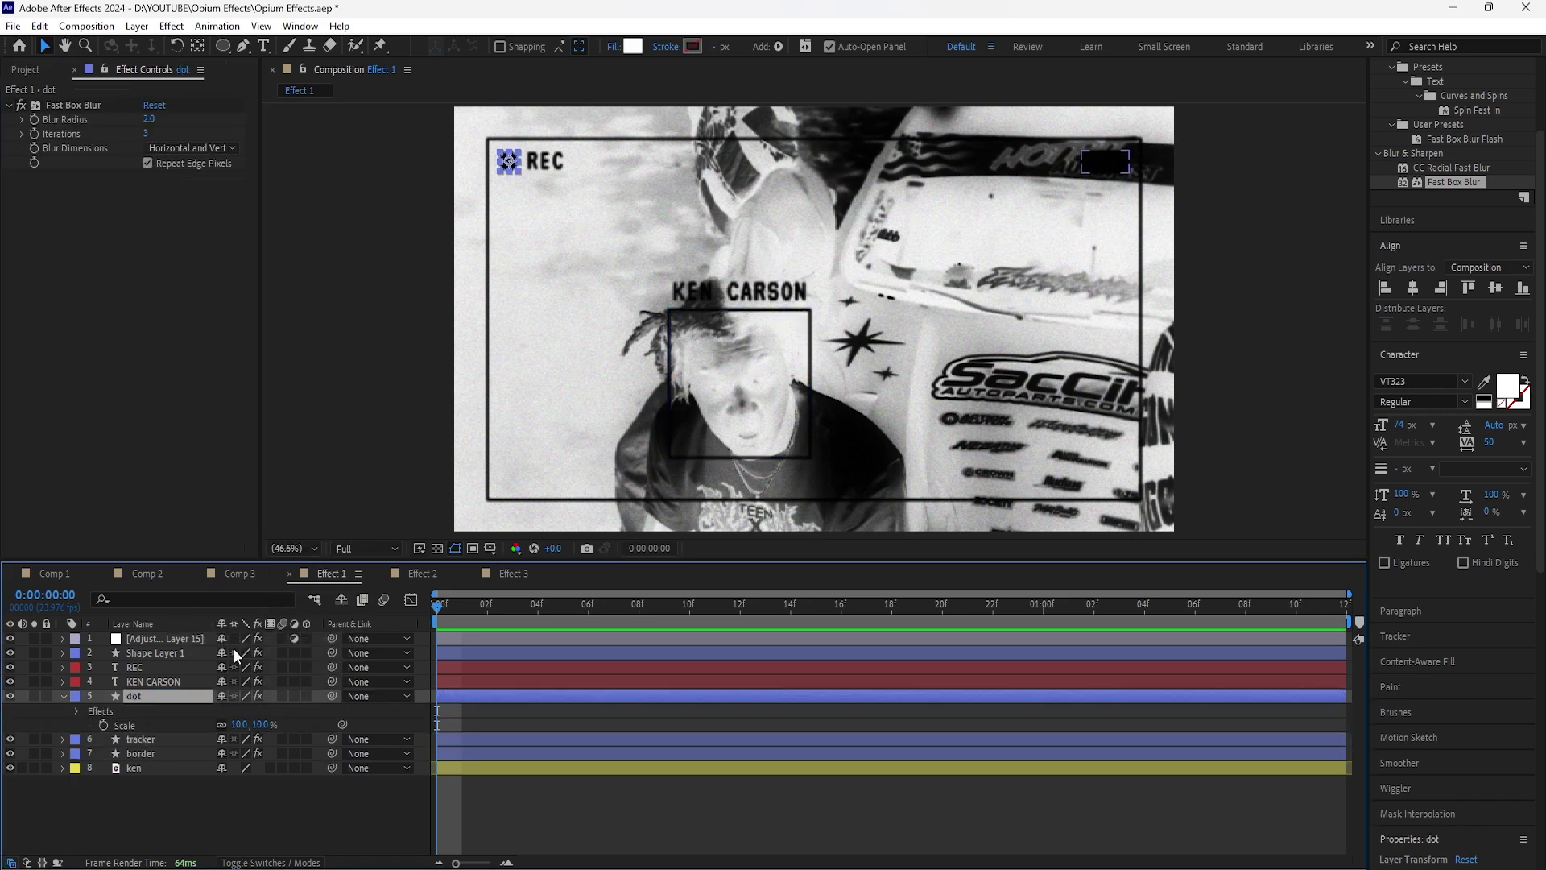
pyautogui.rightClick(158, 653)
pyautogui.click(197, 603)
pyautogui.write('battery')
pyautogui.press('Return')
# Step: Trim the dot layer so that it ends at frame 2
pyautogui.click(503, 697)
pyautogui.click(487, 609)
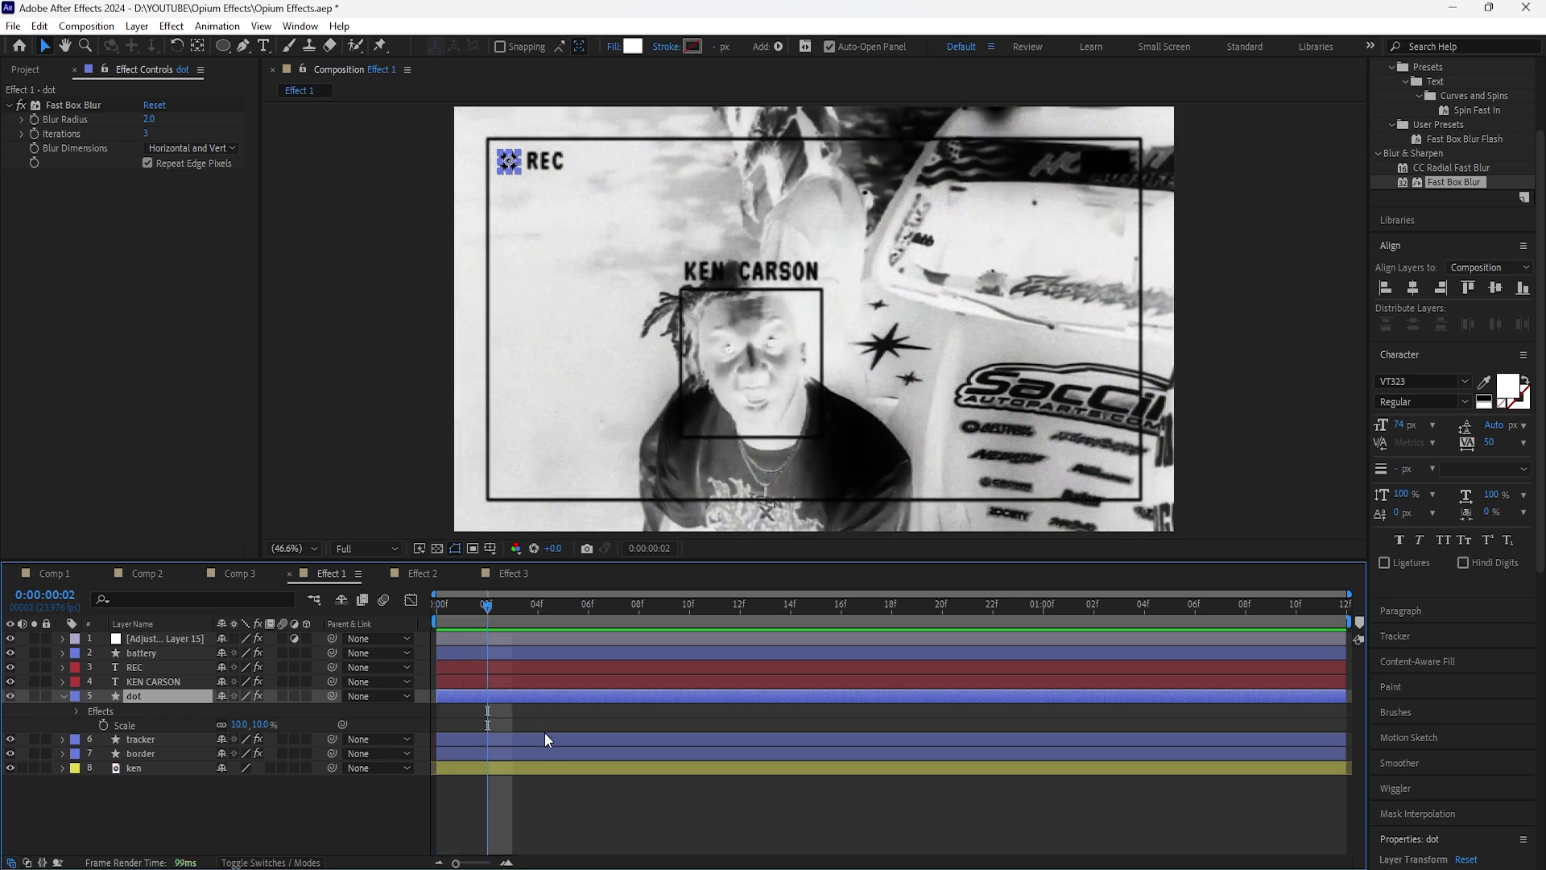
pyautogui.hotkey('alt', ']')
pyautogui.press('Home')
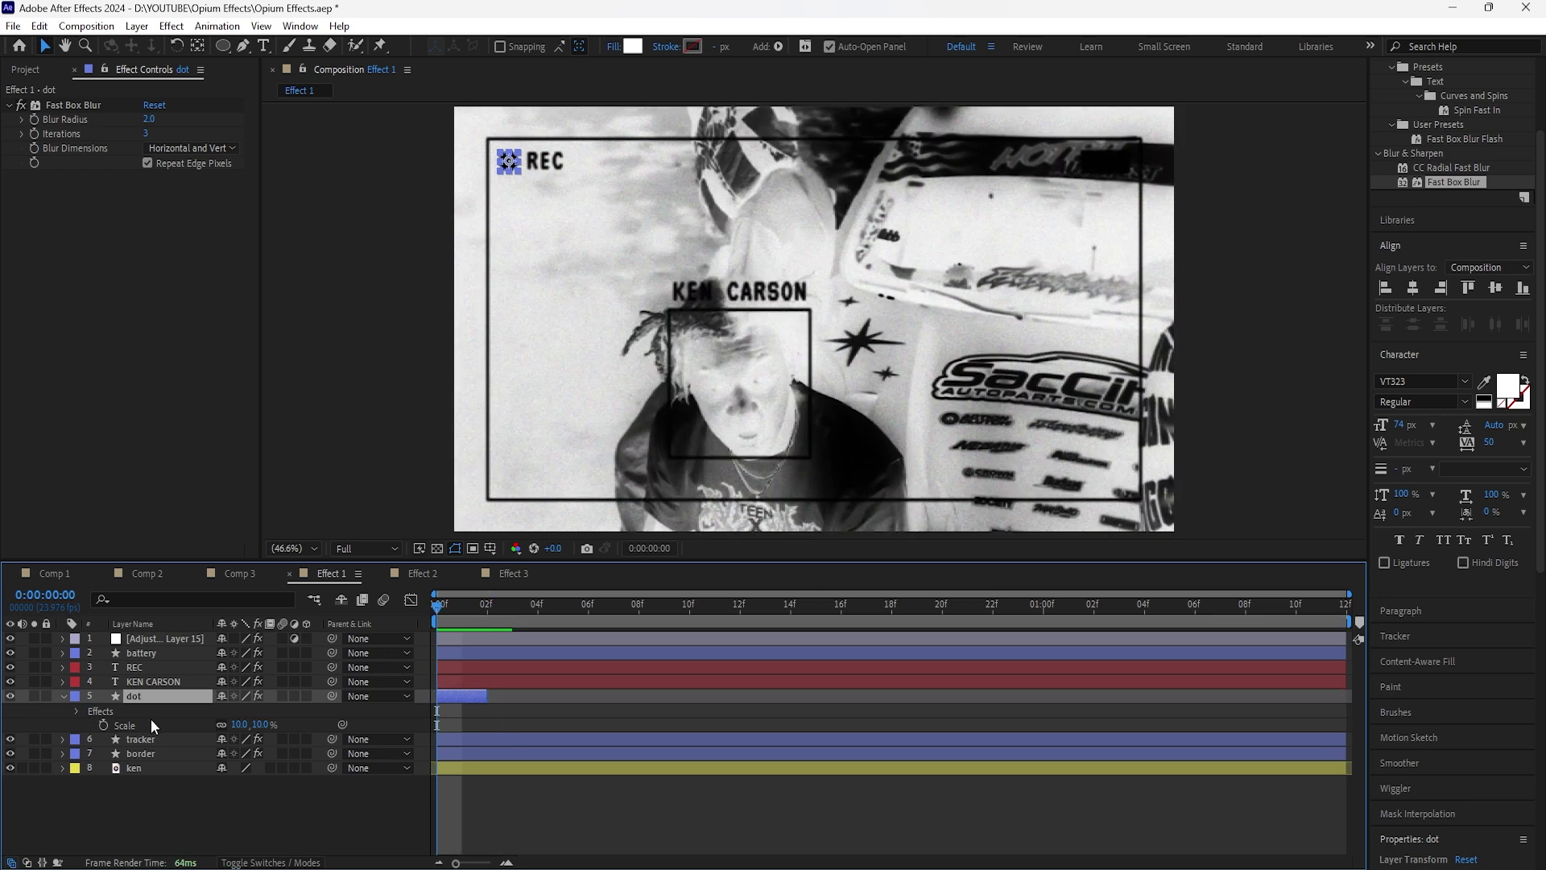
# Step: Duplicate the dot layer and move the copy so it spans frames 4 to 6
pyautogui.hotkey('ctrl', 'd')
pyautogui.moveTo(455, 699); pyautogui.dragTo(557, 693)
pyautogui.click(485, 614)
pyautogui.click(473, 710)
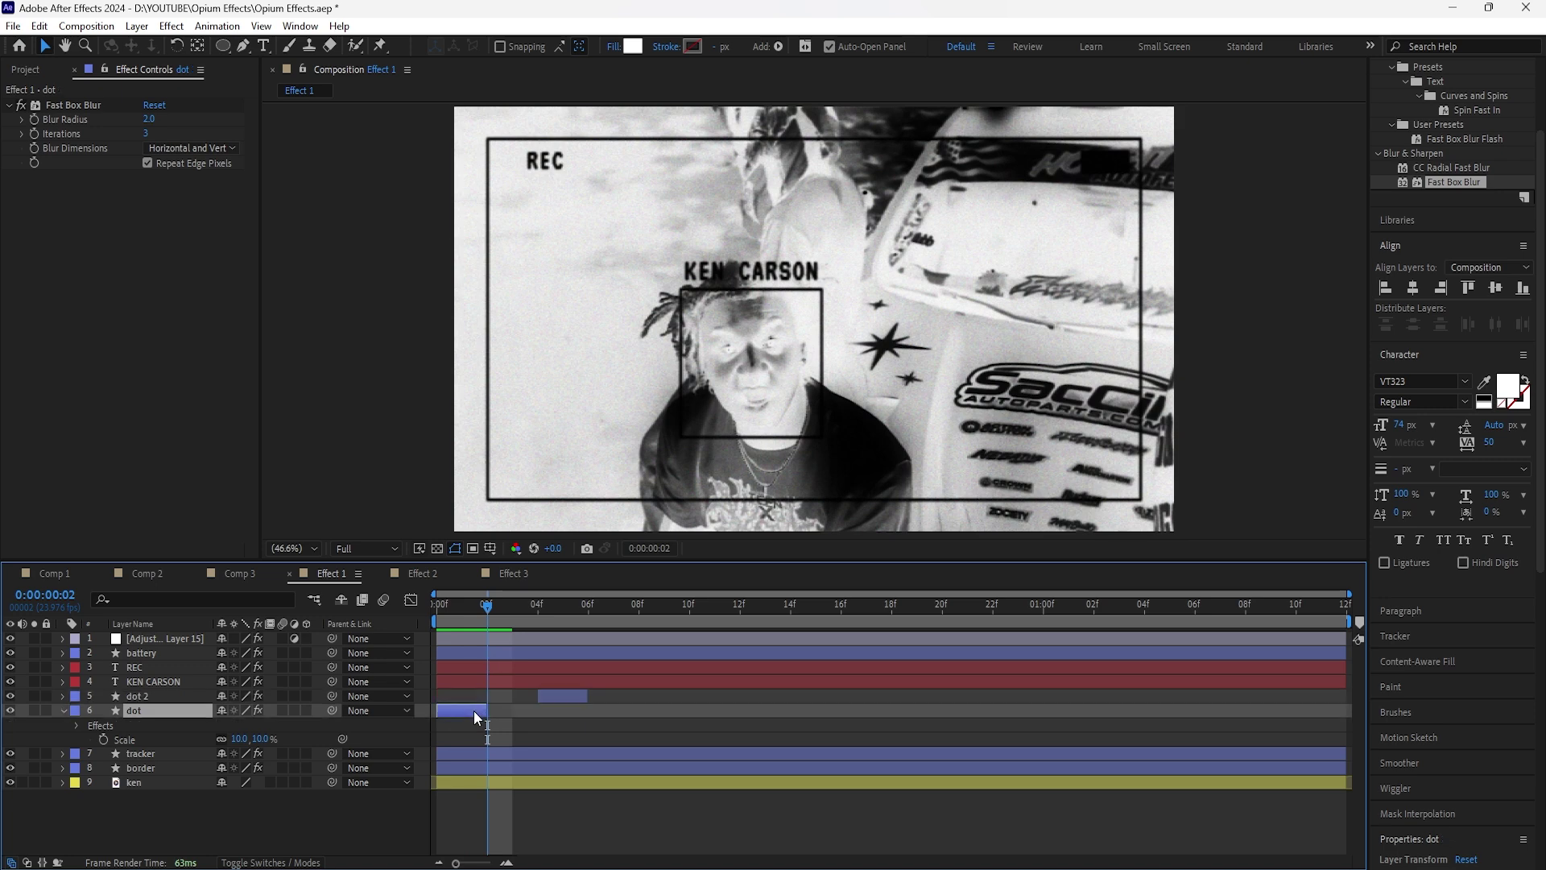
pyautogui.moveTo(489, 607); pyautogui.dragTo(588, 609)
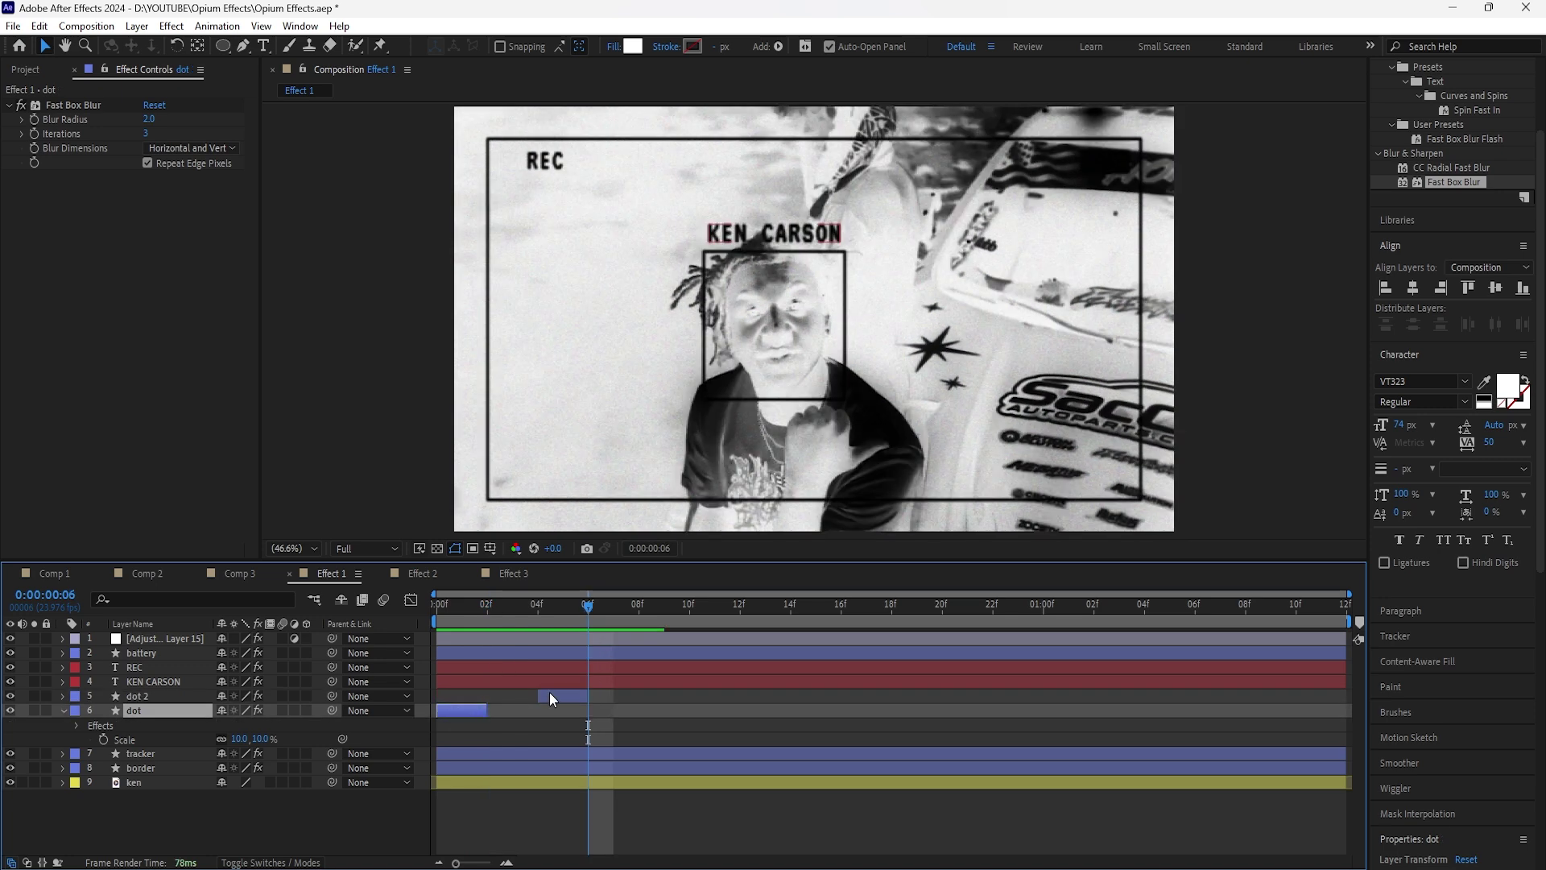
# Step: Duplicate dot 2, make the copy run from frame 8 to the end of the composition, and preview the blinking dot
pyautogui.click(148, 697)
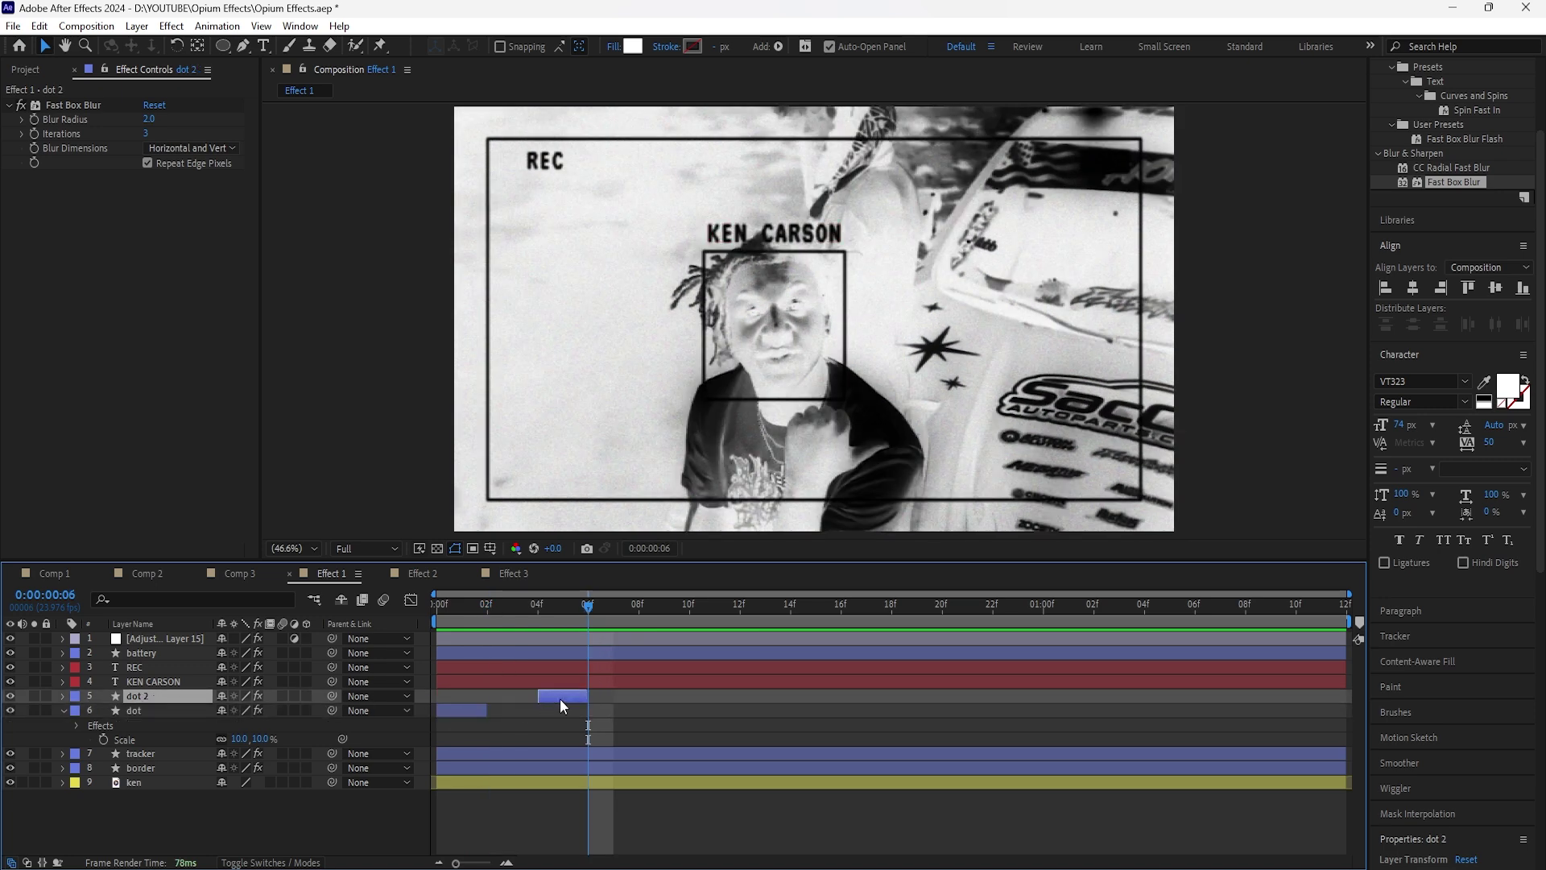
pyautogui.press('pagedown')
pyautogui.press('pagedown')
pyautogui.hotkey('ctrl', 'd')
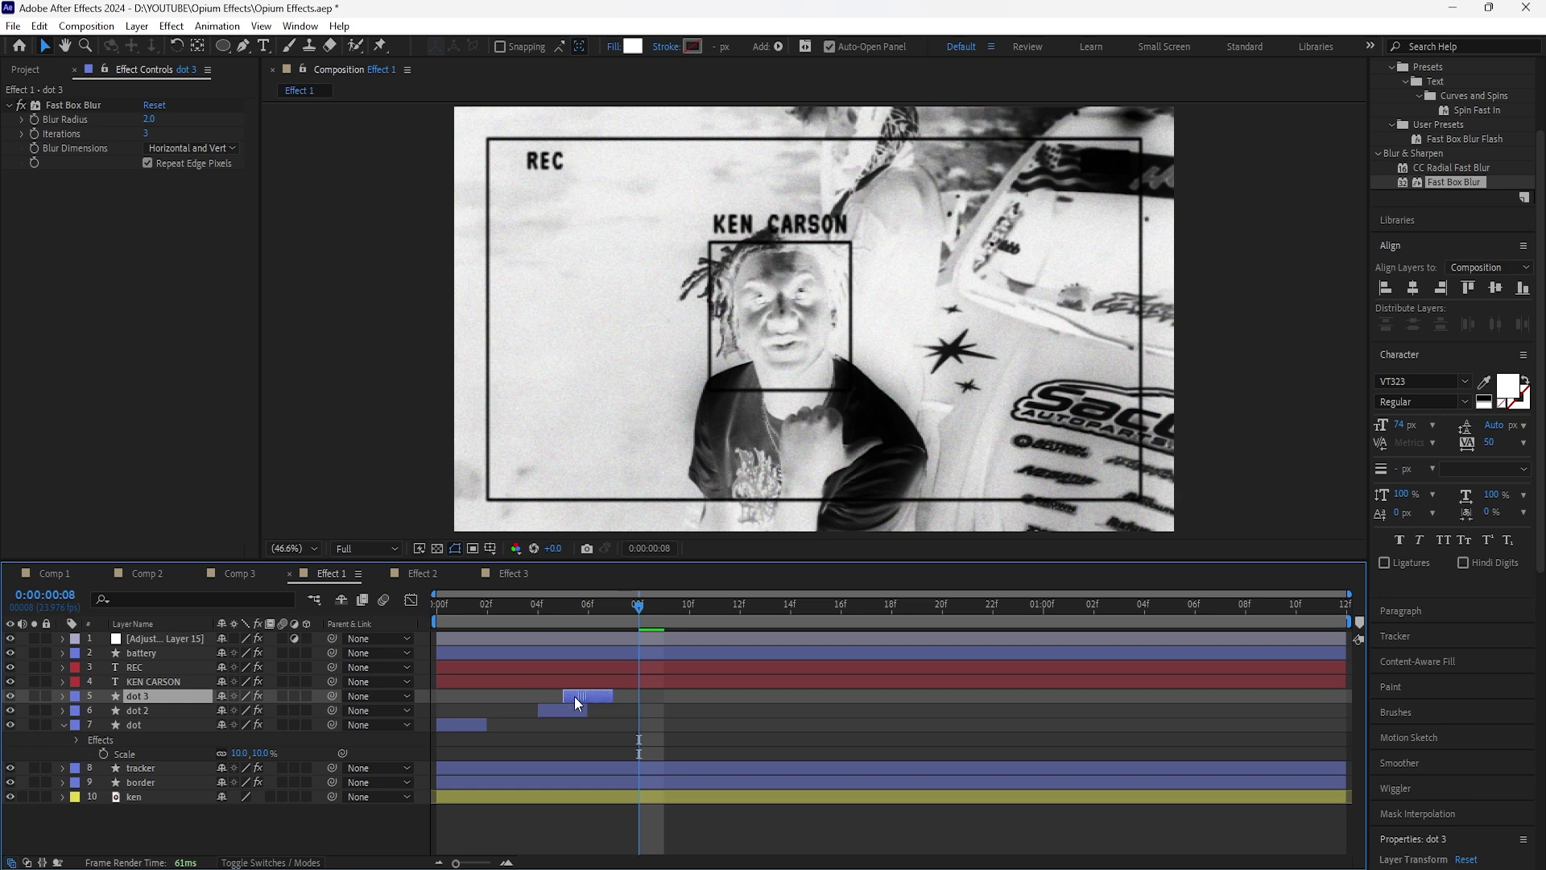
pyautogui.moveTo(574, 697); pyautogui.dragTo(1330, 717)
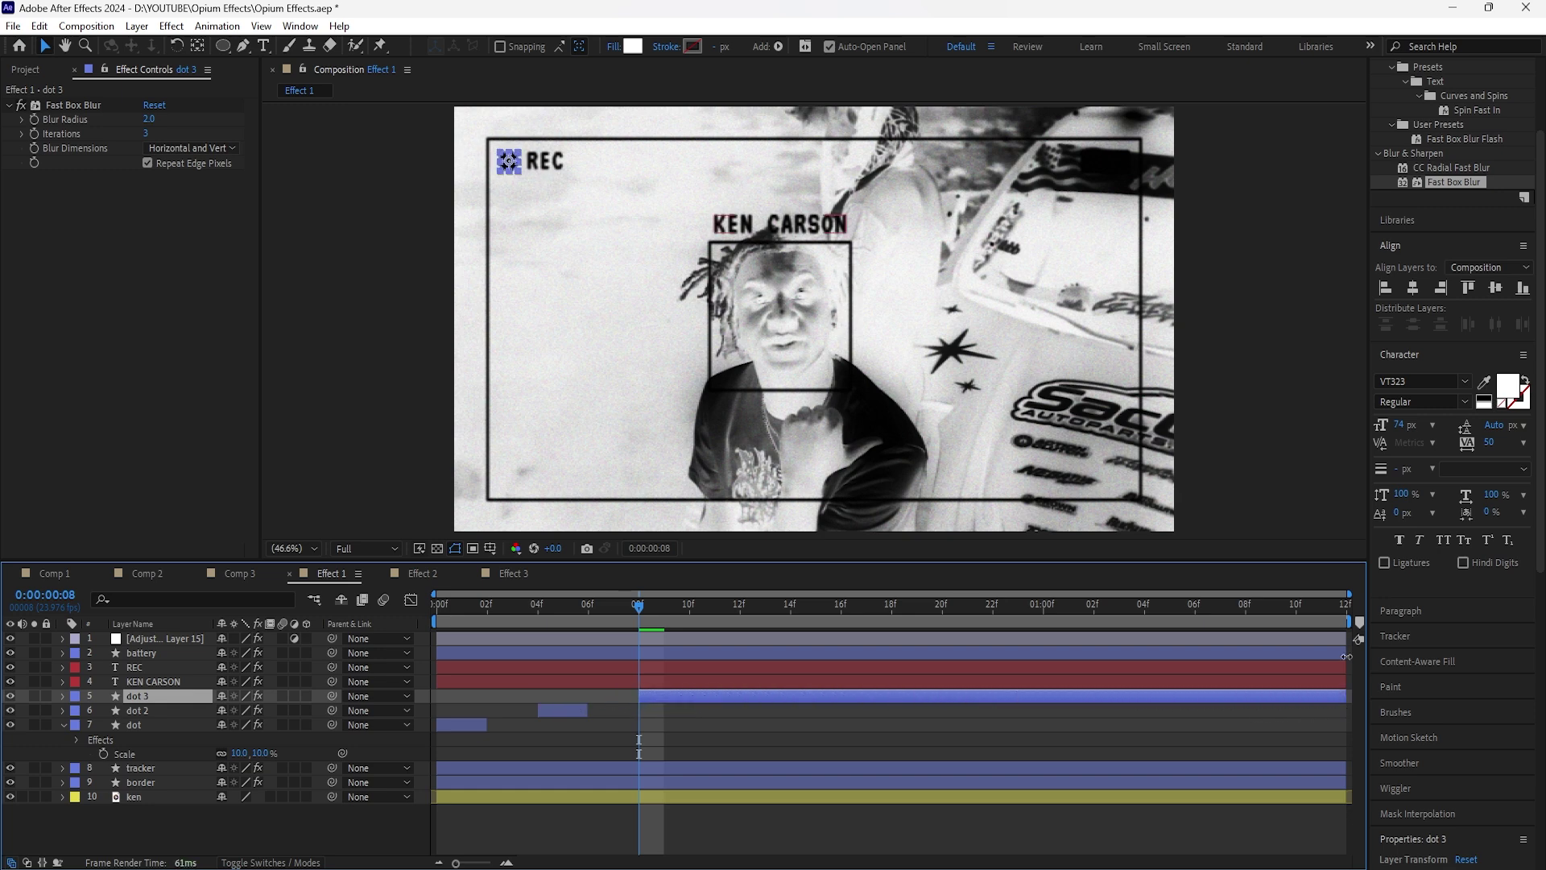
pyautogui.press('space')
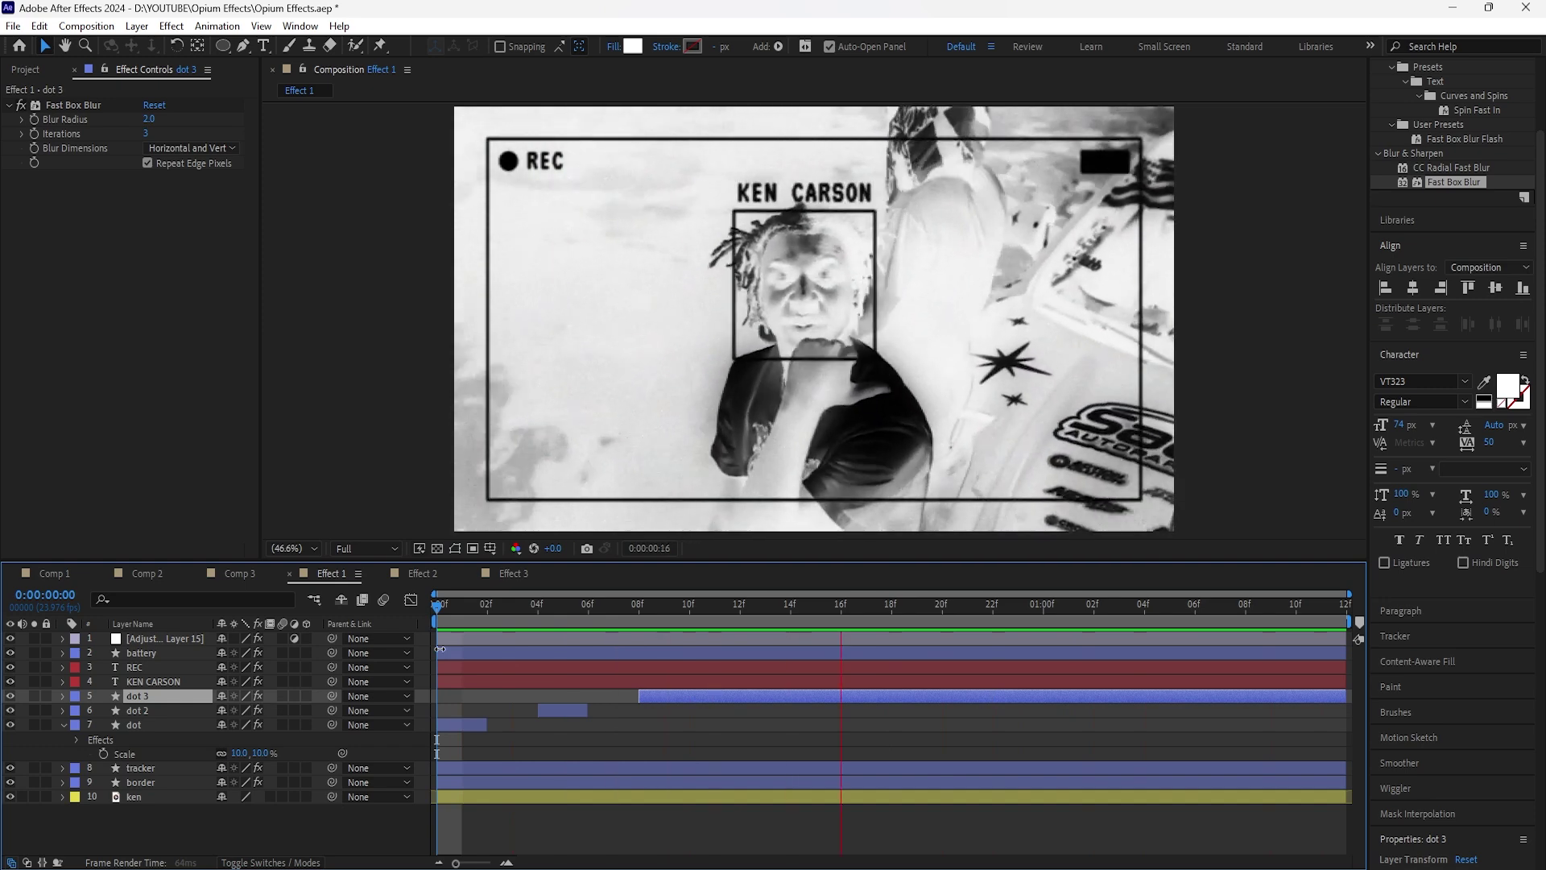
# Step: Open the Effect 2 composition and scrub through its first clip to examine the footage
pyautogui.hotkey('shift', '.')
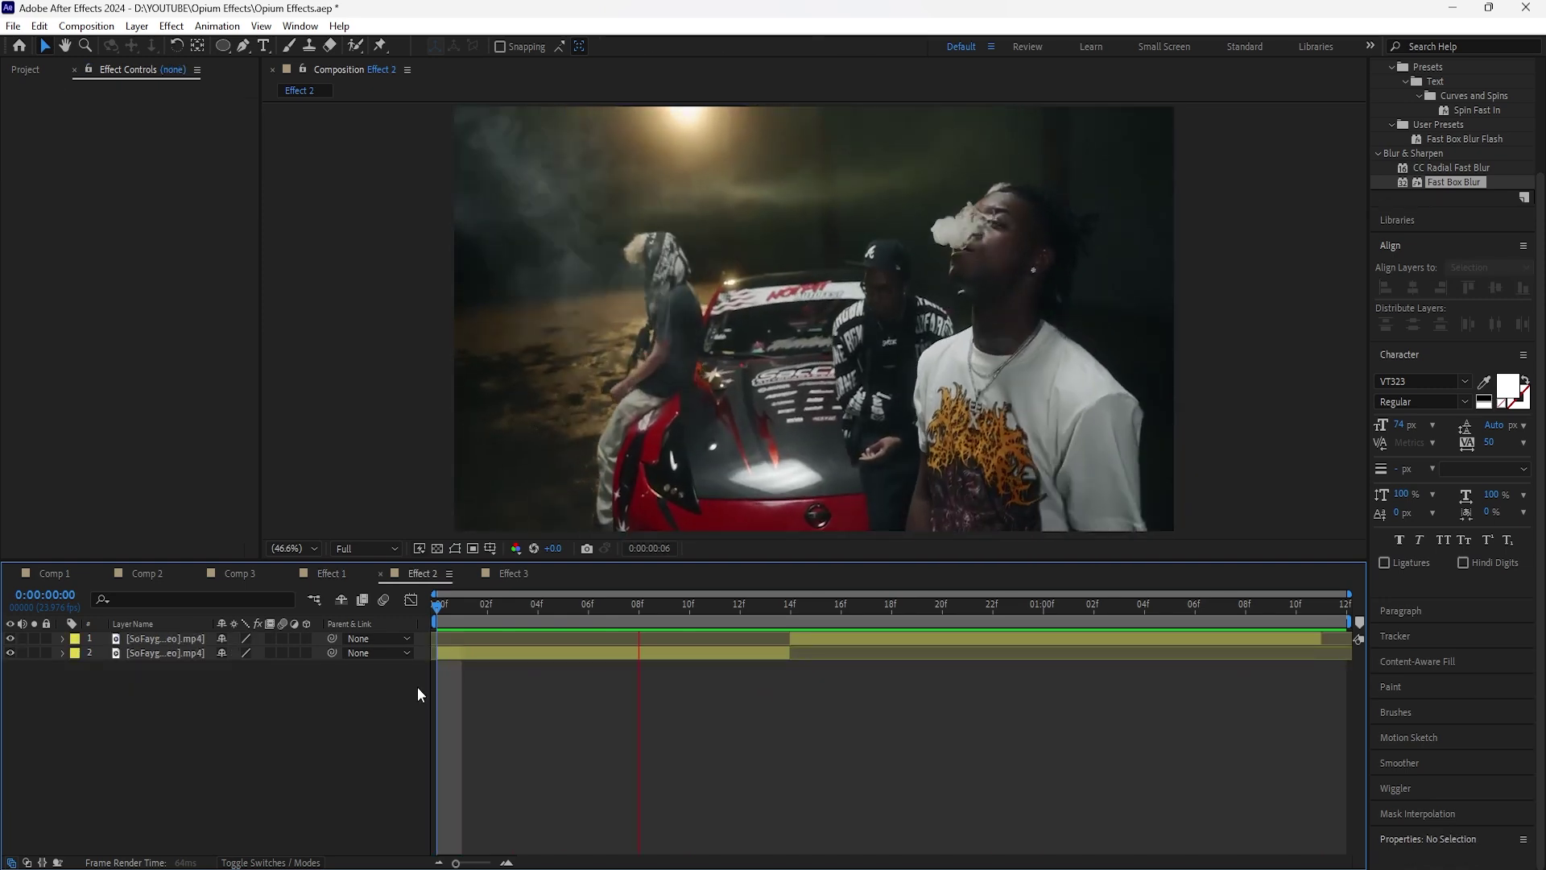
pyautogui.press('space')
pyautogui.moveTo(452, 619); pyautogui.dragTo(752, 697)
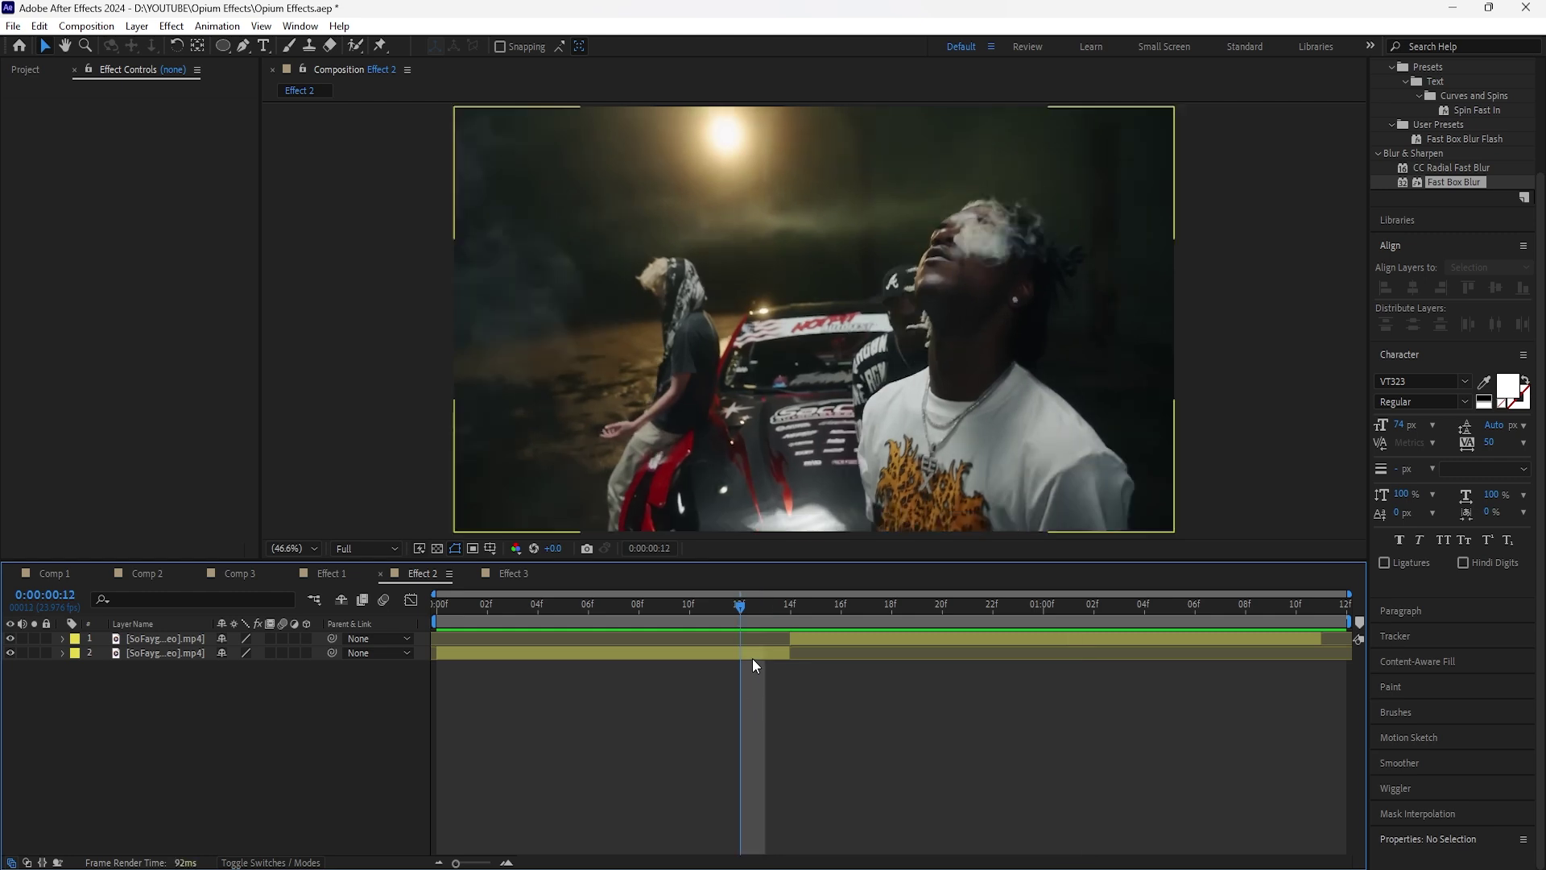
pyautogui.click(752, 653)
pyautogui.moveTo(754, 616); pyautogui.dragTo(451, 669)
# Step: Add an adjustment layer above both clips and apply Curves to it, pulling the RGB curve's midpoint slightly down to darken the image
pyautogui.click(169, 640)
pyautogui.rightClick(256, 676)
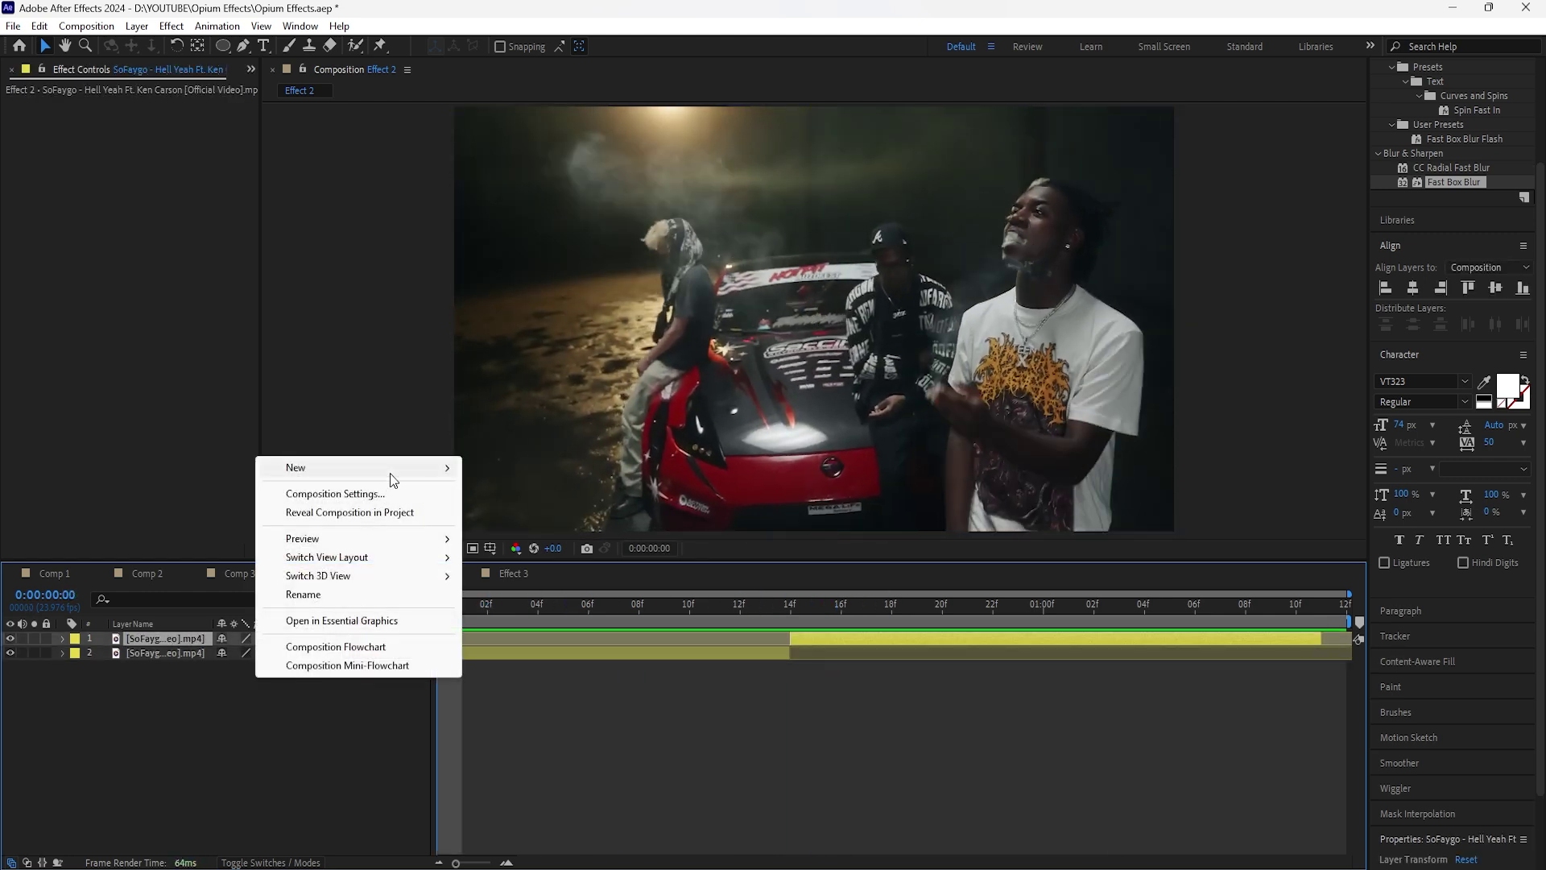
pyautogui.moveTo(393, 471)
pyautogui.click(555, 604)
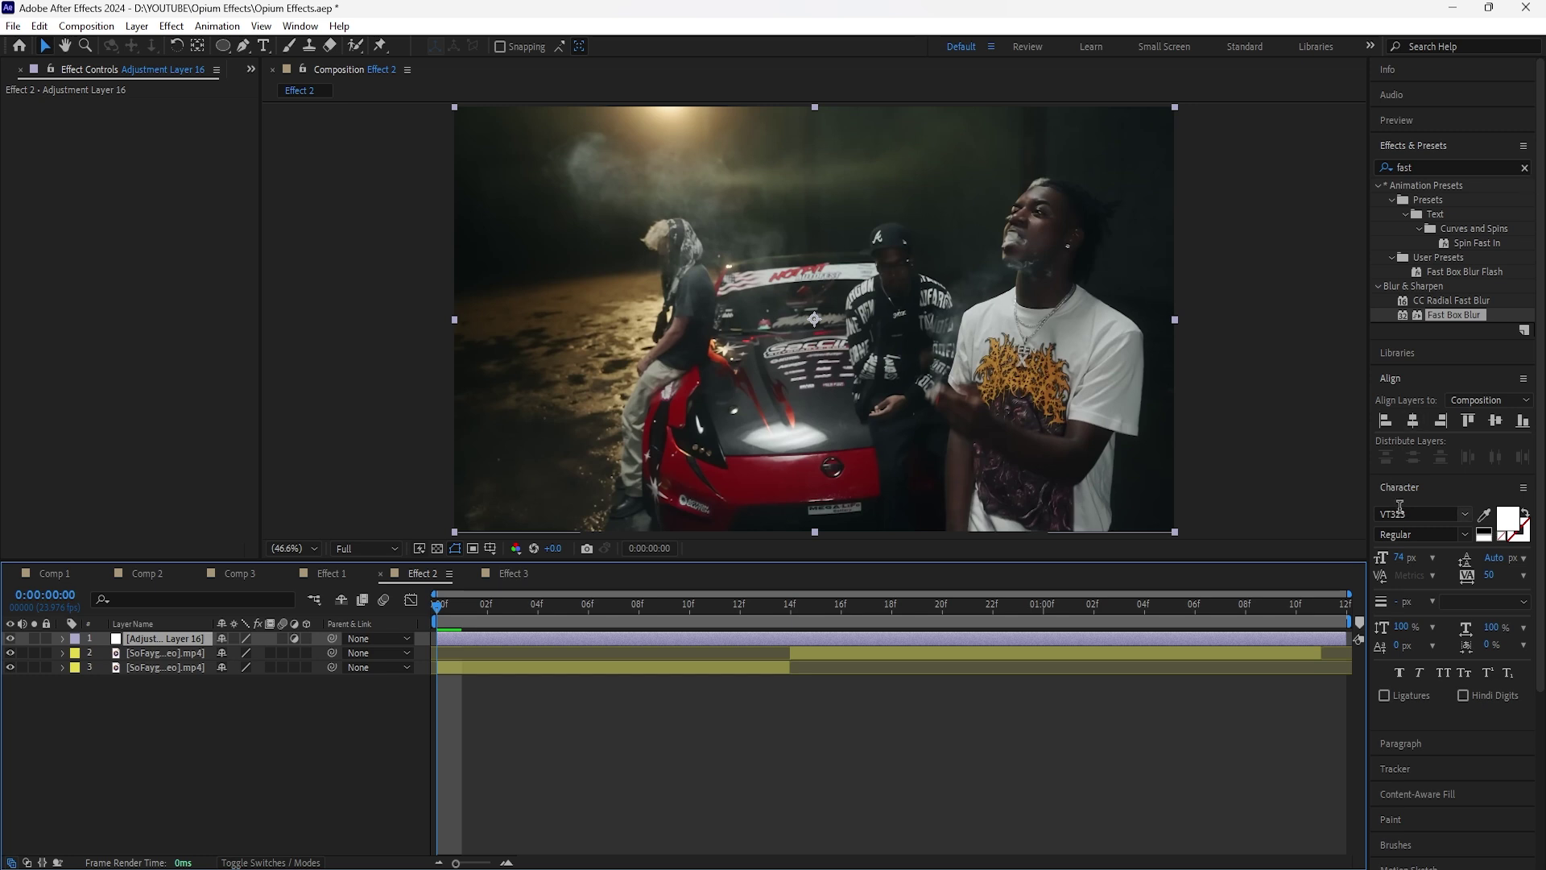
pyautogui.write('curves')
pyautogui.moveTo(1441, 257); pyautogui.dragTo(150, 279)
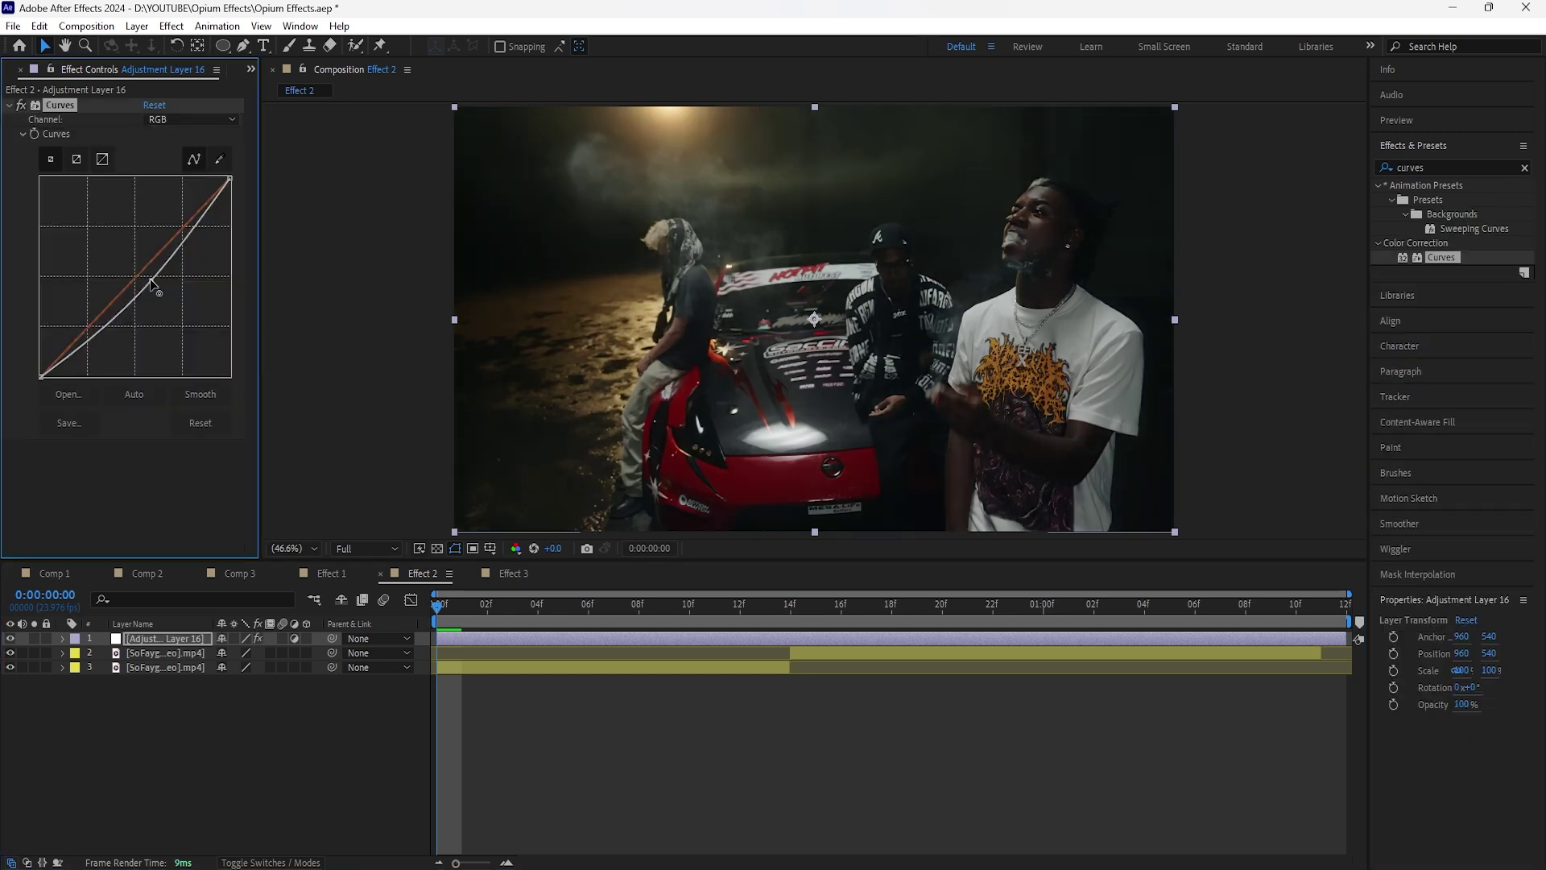
# Step: Animate Curves with a darker keyframe at frame 0 and a keyframe at frame 2 whose midpoint is raised to brighten the image
pyautogui.click(165, 639)
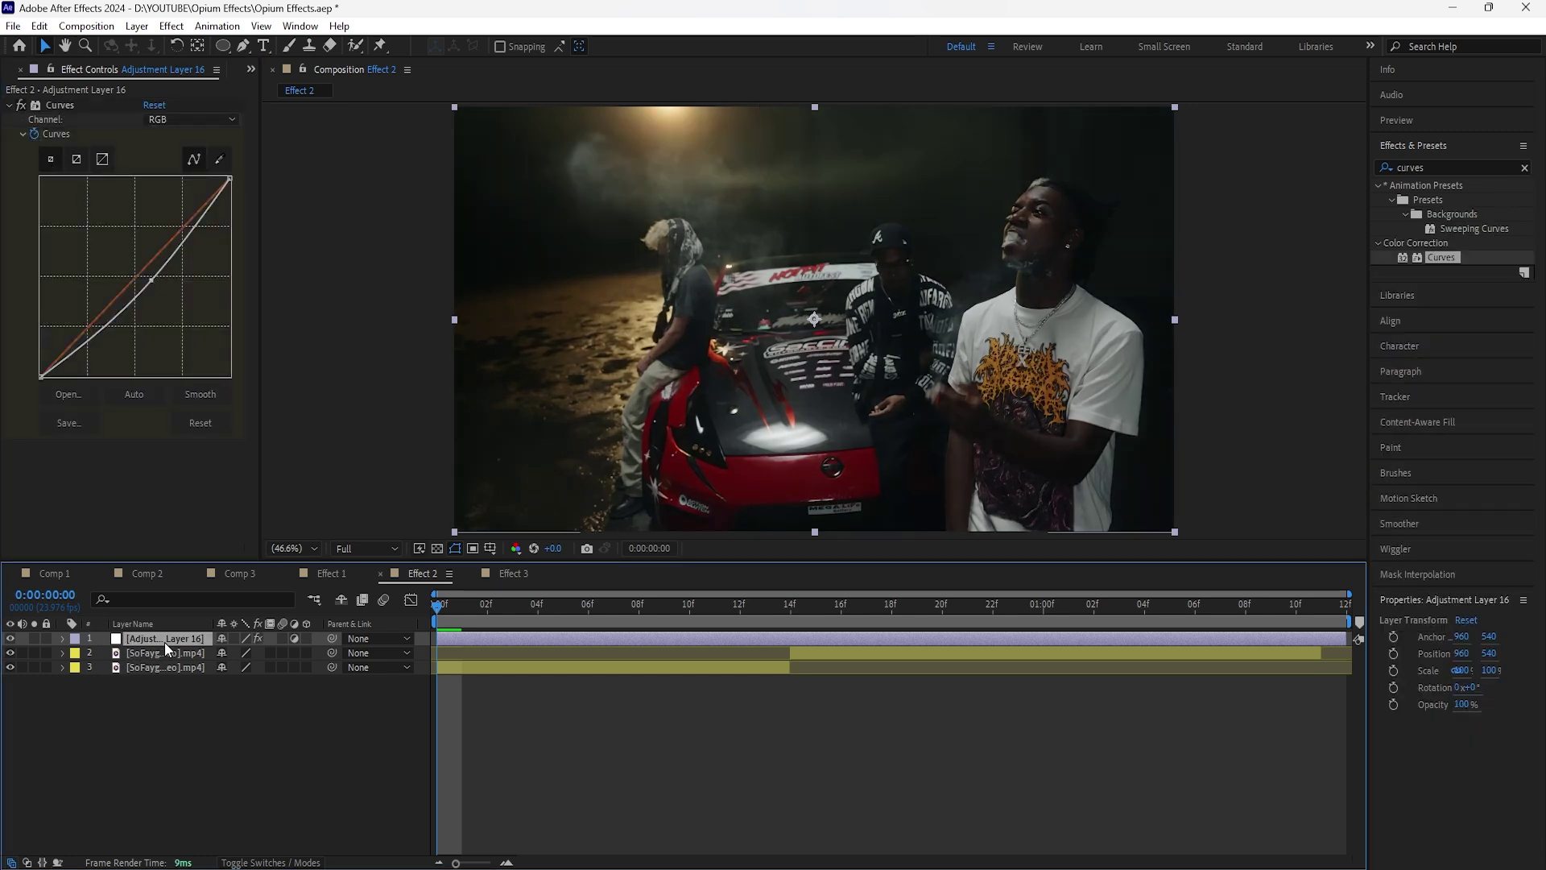
pyautogui.press('u')
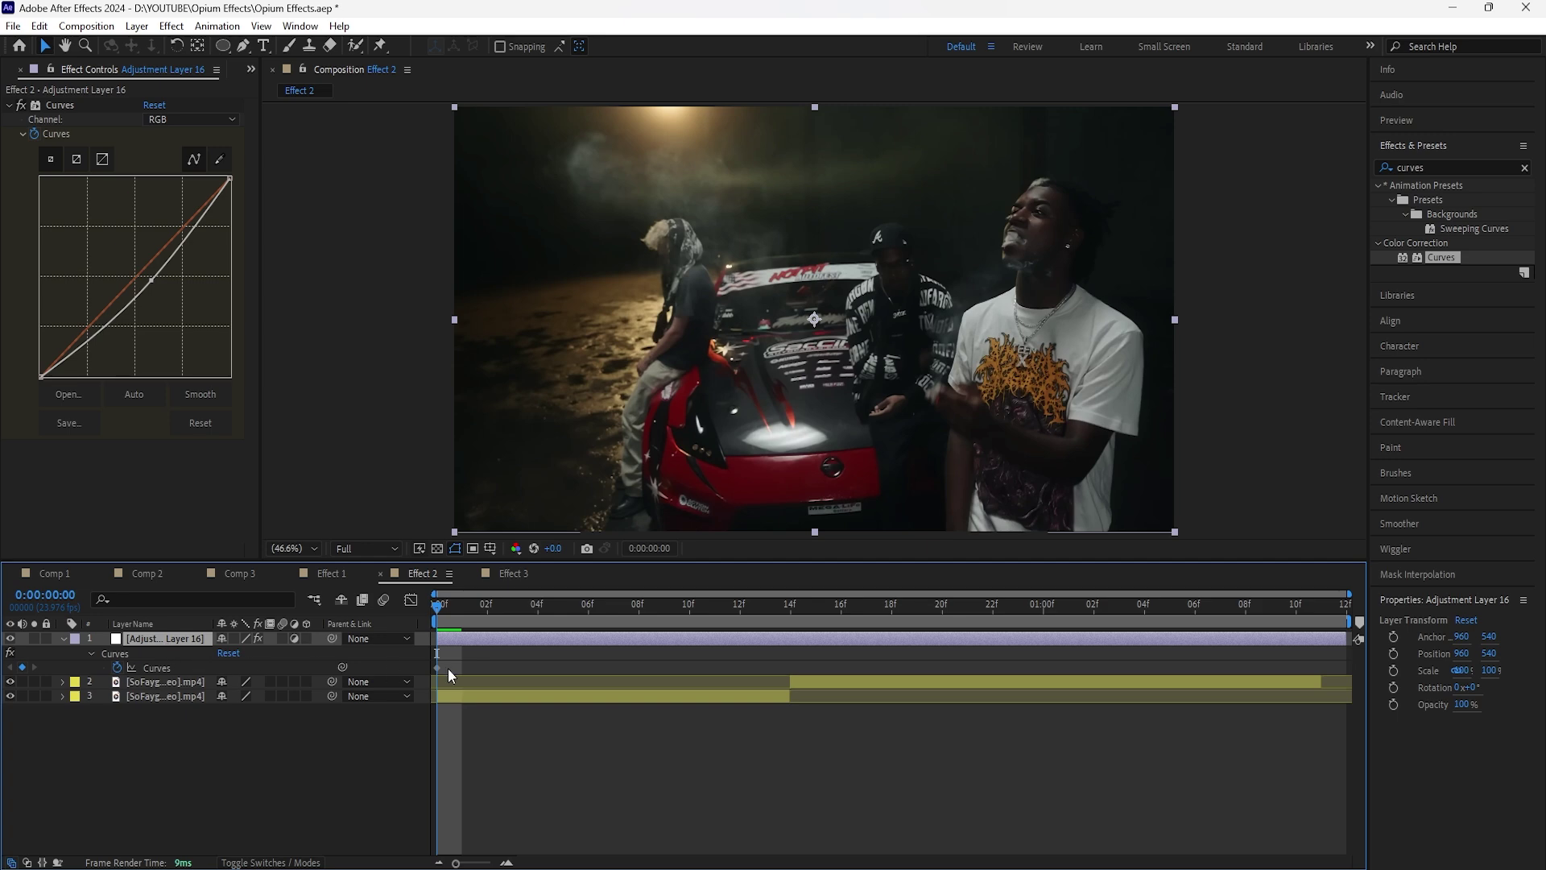
pyautogui.press('pagedown')
pyautogui.press('pagedown')
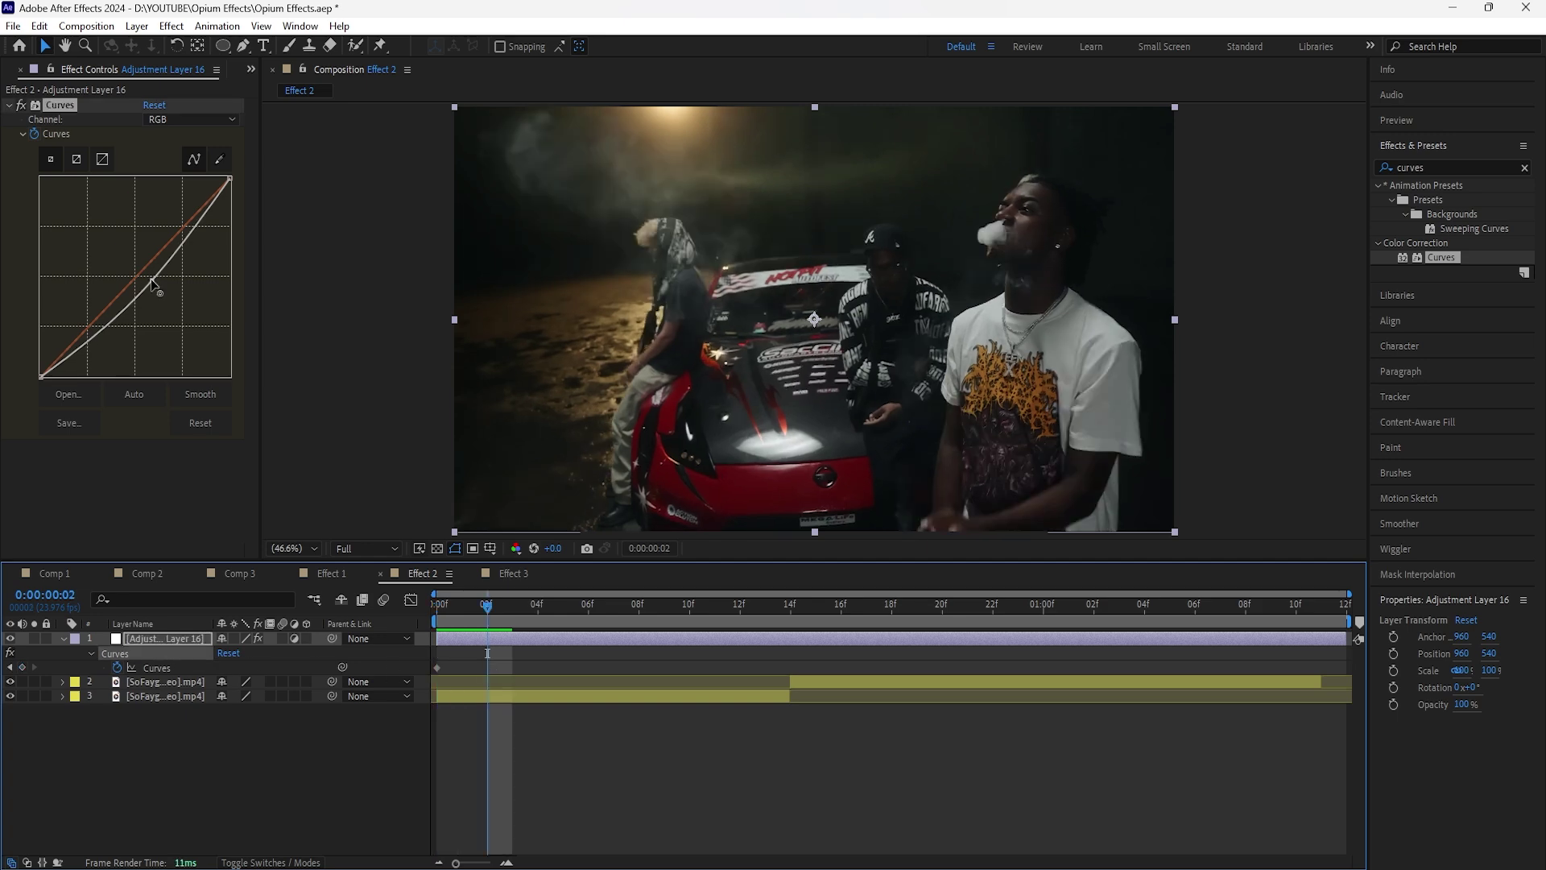
pyautogui.moveTo(151, 278); pyautogui.dragTo(124, 257)
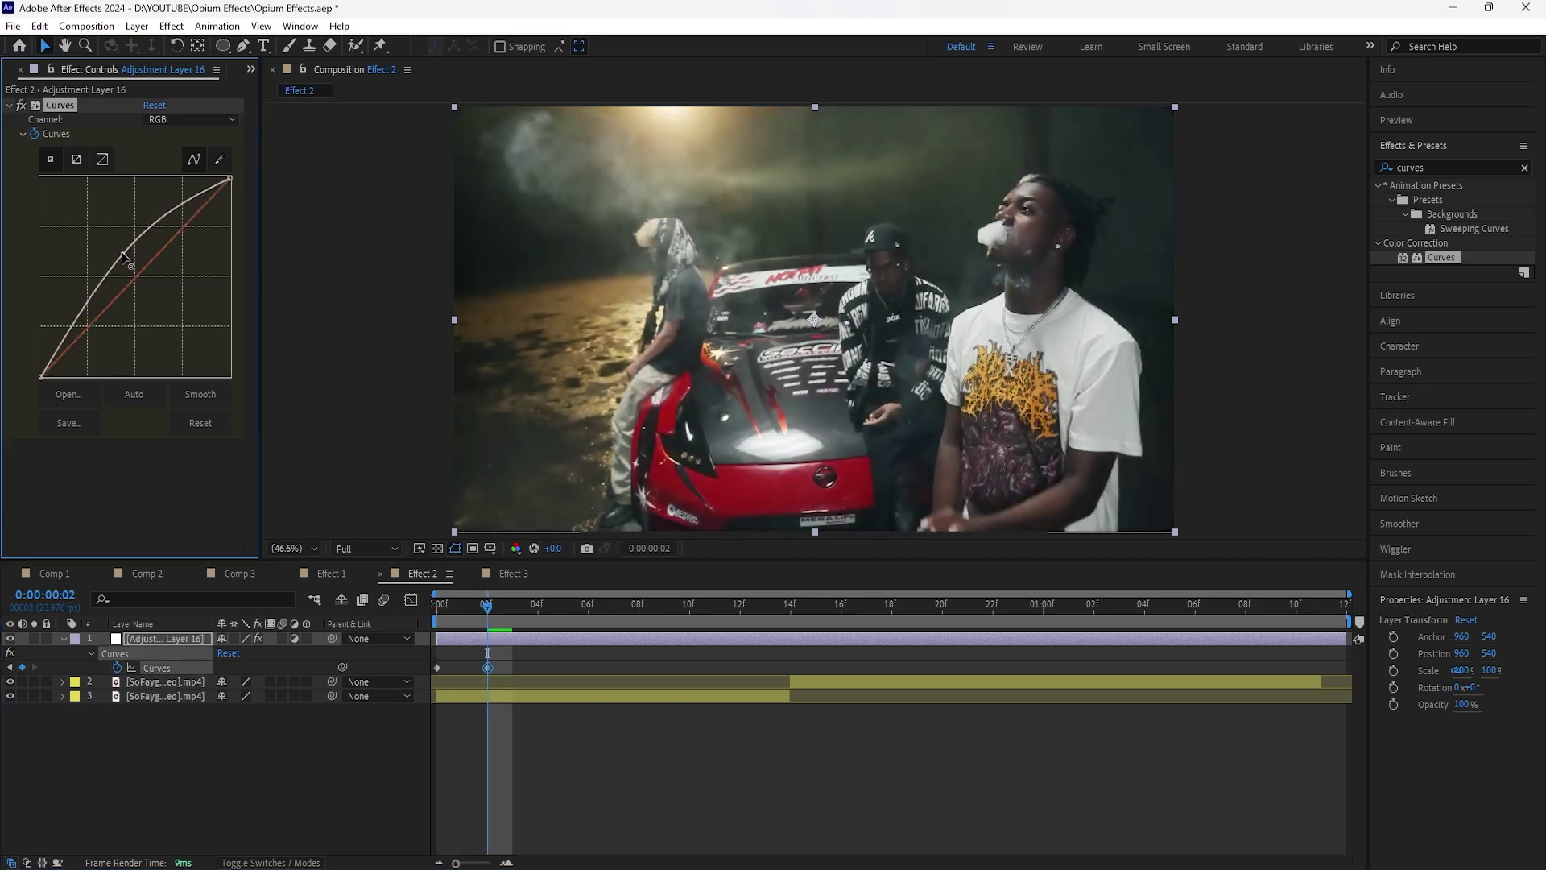
# Step: Copy the two Curves keyframes and paste the pair every four frames through the end of the composition
pyautogui.click(551, 668)
pyautogui.press('pagedown')
pyautogui.press('pagedown')
pyautogui.moveTo(550, 668); pyautogui.dragTo(430, 672)
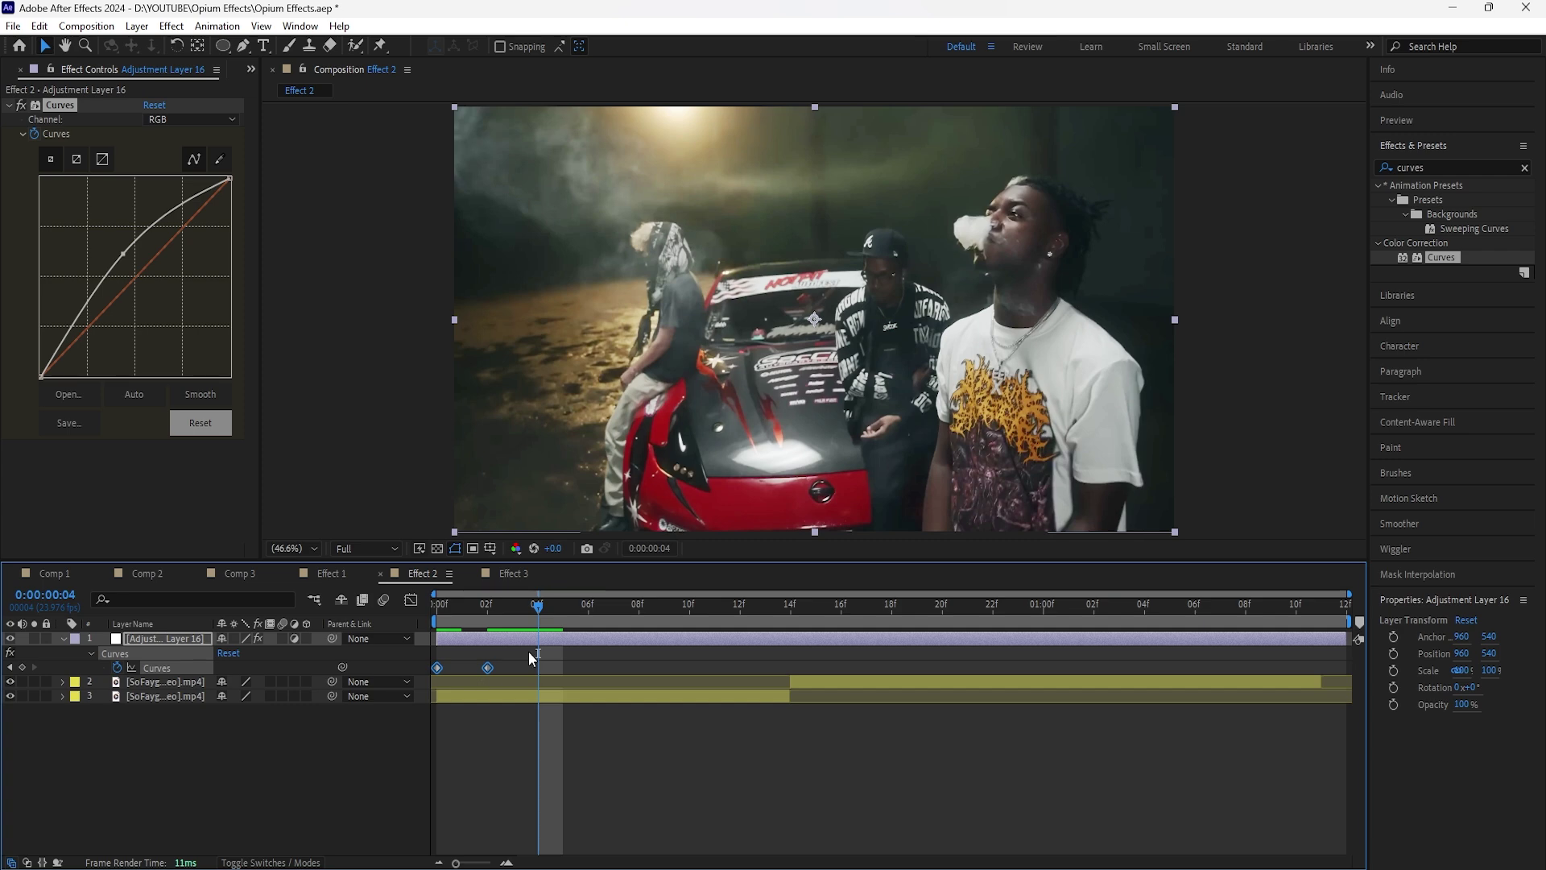
pyautogui.click(596, 641)
pyautogui.hotkey('ctrl', 'v')
pyautogui.press('pagedown')
pyautogui.press('pagedown')
pyautogui.press('pagedown')
pyautogui.press('pagedown')
pyautogui.hotkey('ctrl', 'v')
pyautogui.press('pagedown')
pyautogui.press('pagedown')
pyautogui.press('pagedown')
pyautogui.press('pagedown')
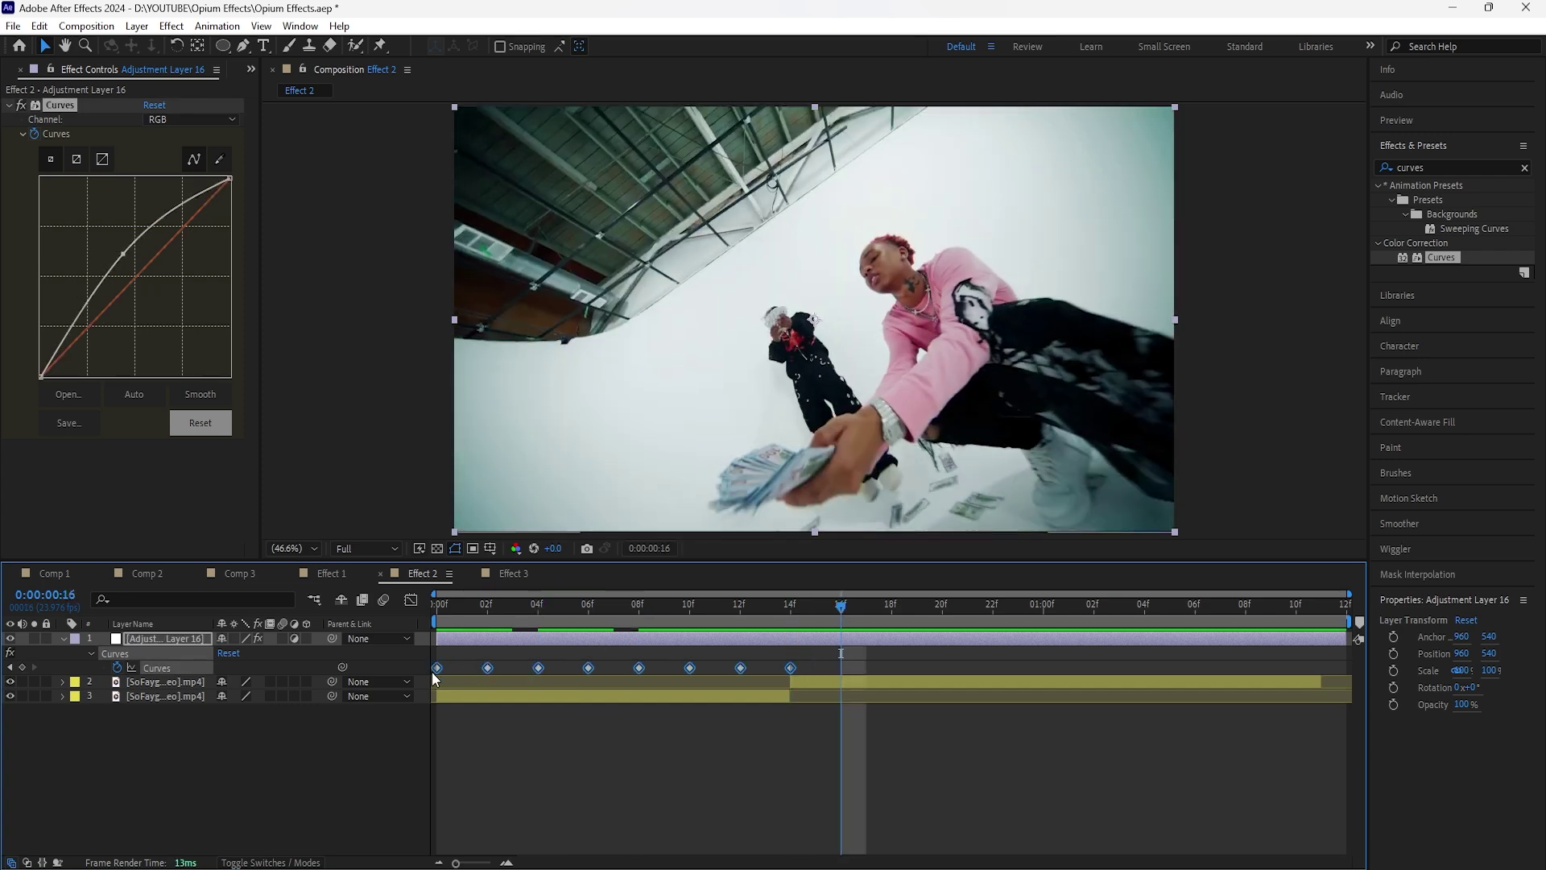
pyautogui.hotkey('ctrl', 'v')
pyautogui.press('pagedown')
pyautogui.press('pagedown')
pyautogui.press('pagedown')
pyautogui.press('pagedown')
pyautogui.hotkey('ctrl', 'v')
# Step: Apply Easy Ease to all the Curves keyframes and preview the flashing from the start
pyautogui.moveTo(1356, 656); pyautogui.dragTo(427, 669)
pyautogui.moveTo(716, 675); pyautogui.dragTo(1354, 674)
pyautogui.press('F9')
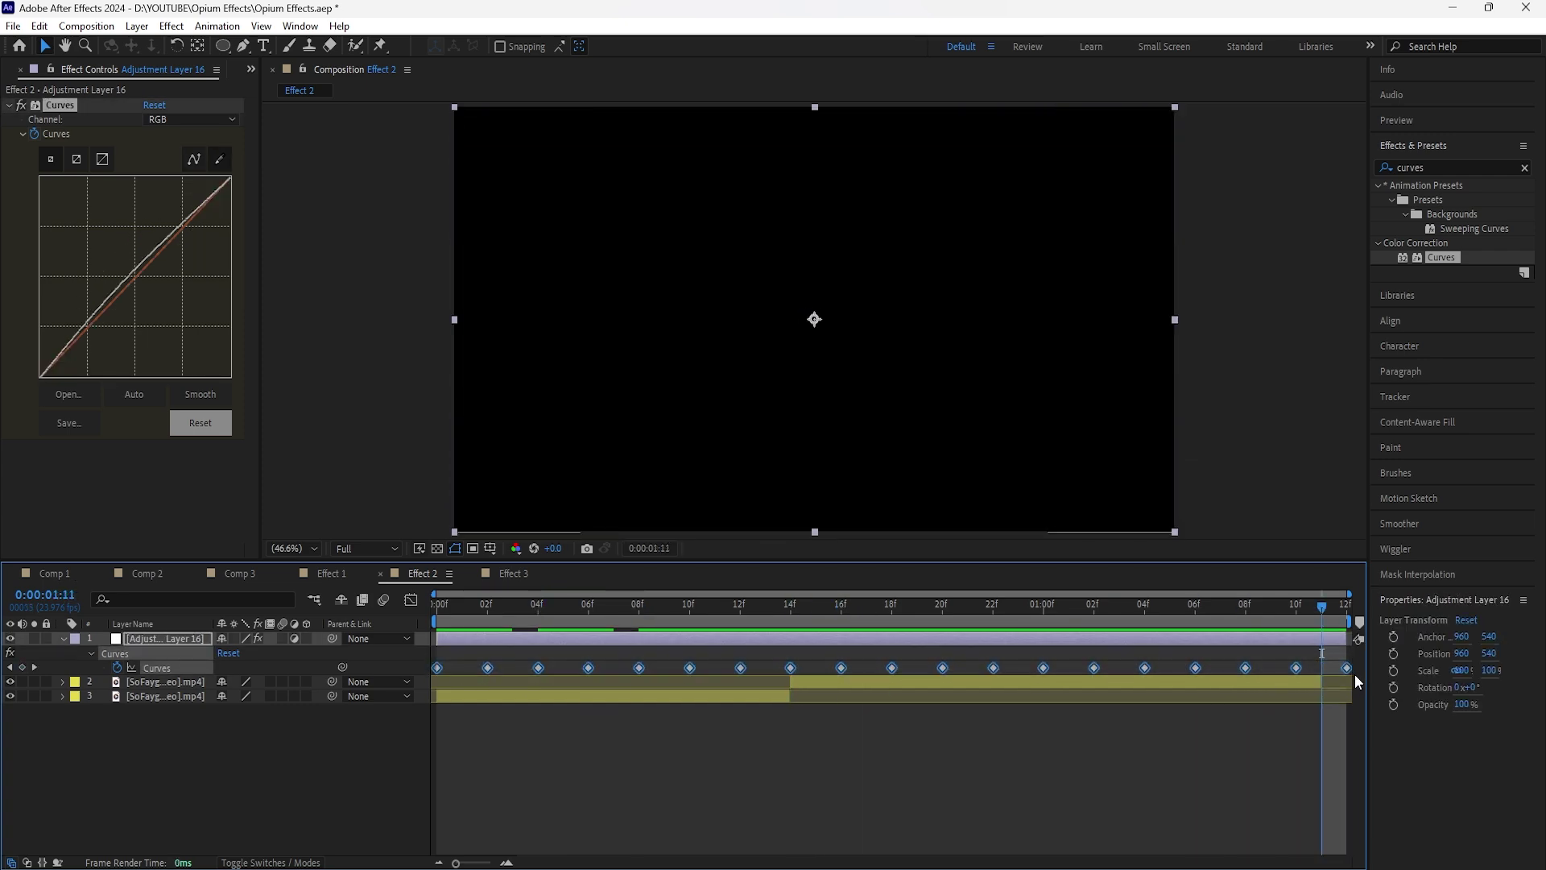
pyautogui.press('Home')
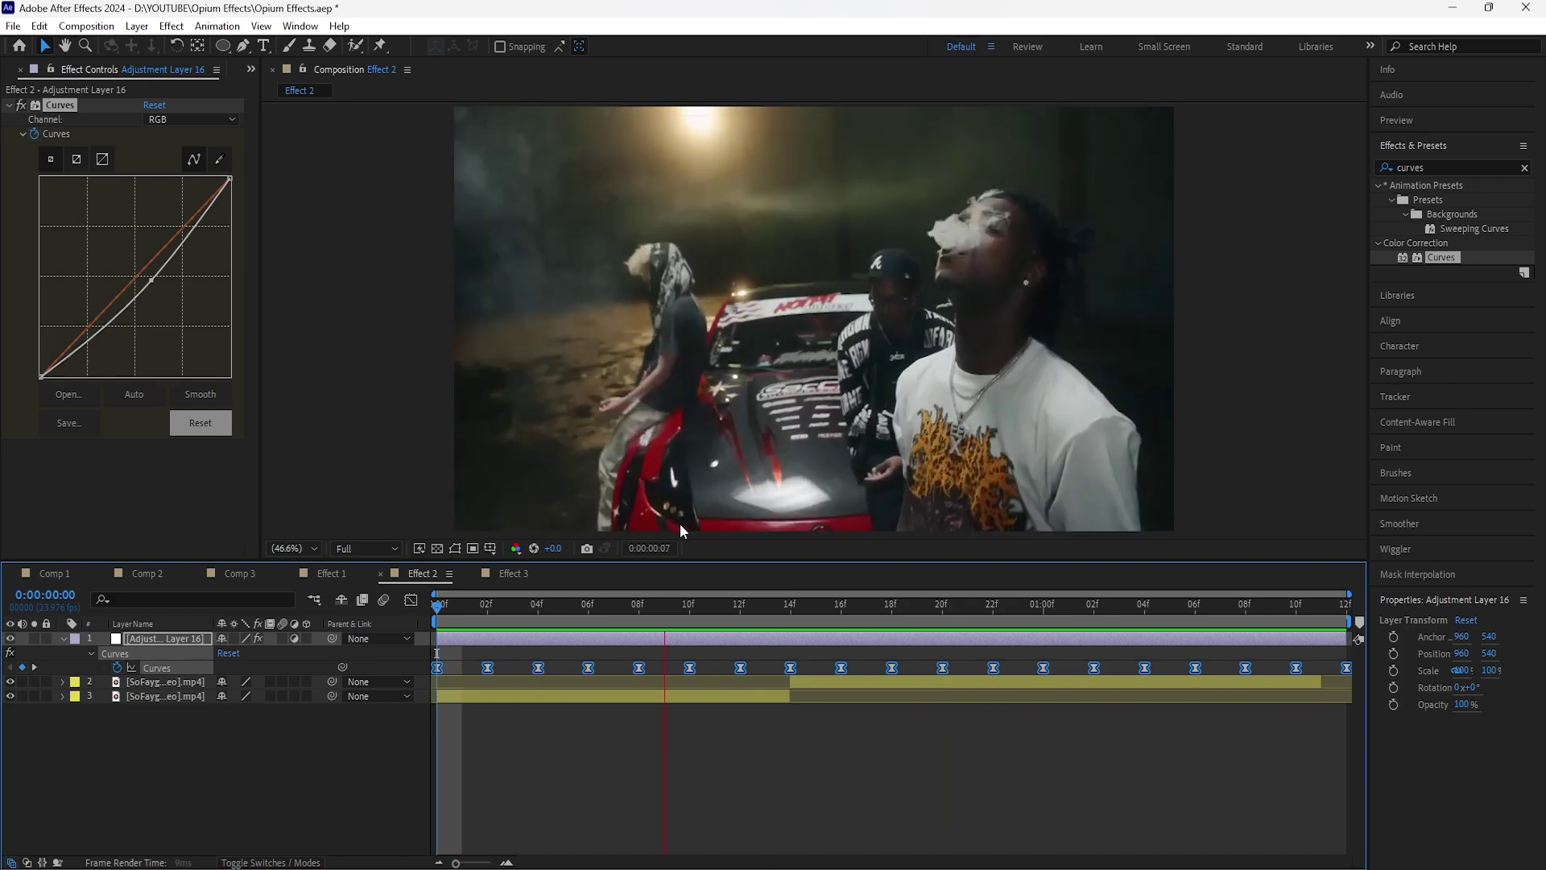
pyautogui.click(457, 625)
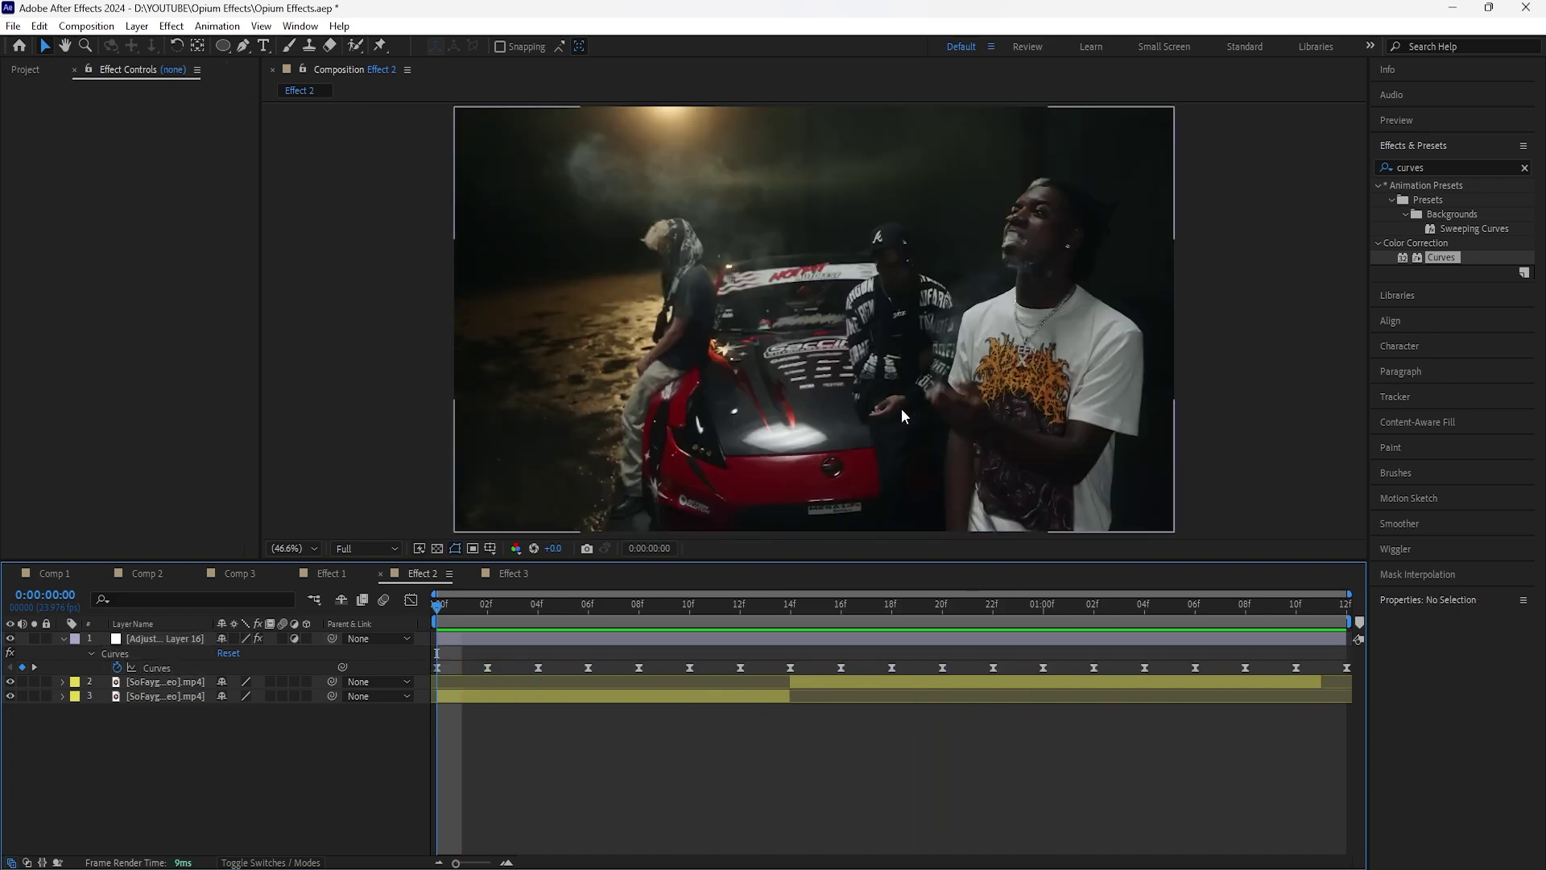
# Step: Add another adjustment layer directly above the video clips and rename the clip layers as sofaygo and ken
pyautogui.click(178, 682)
pyautogui.rightClick(252, 726)
pyautogui.moveTo(397, 525)
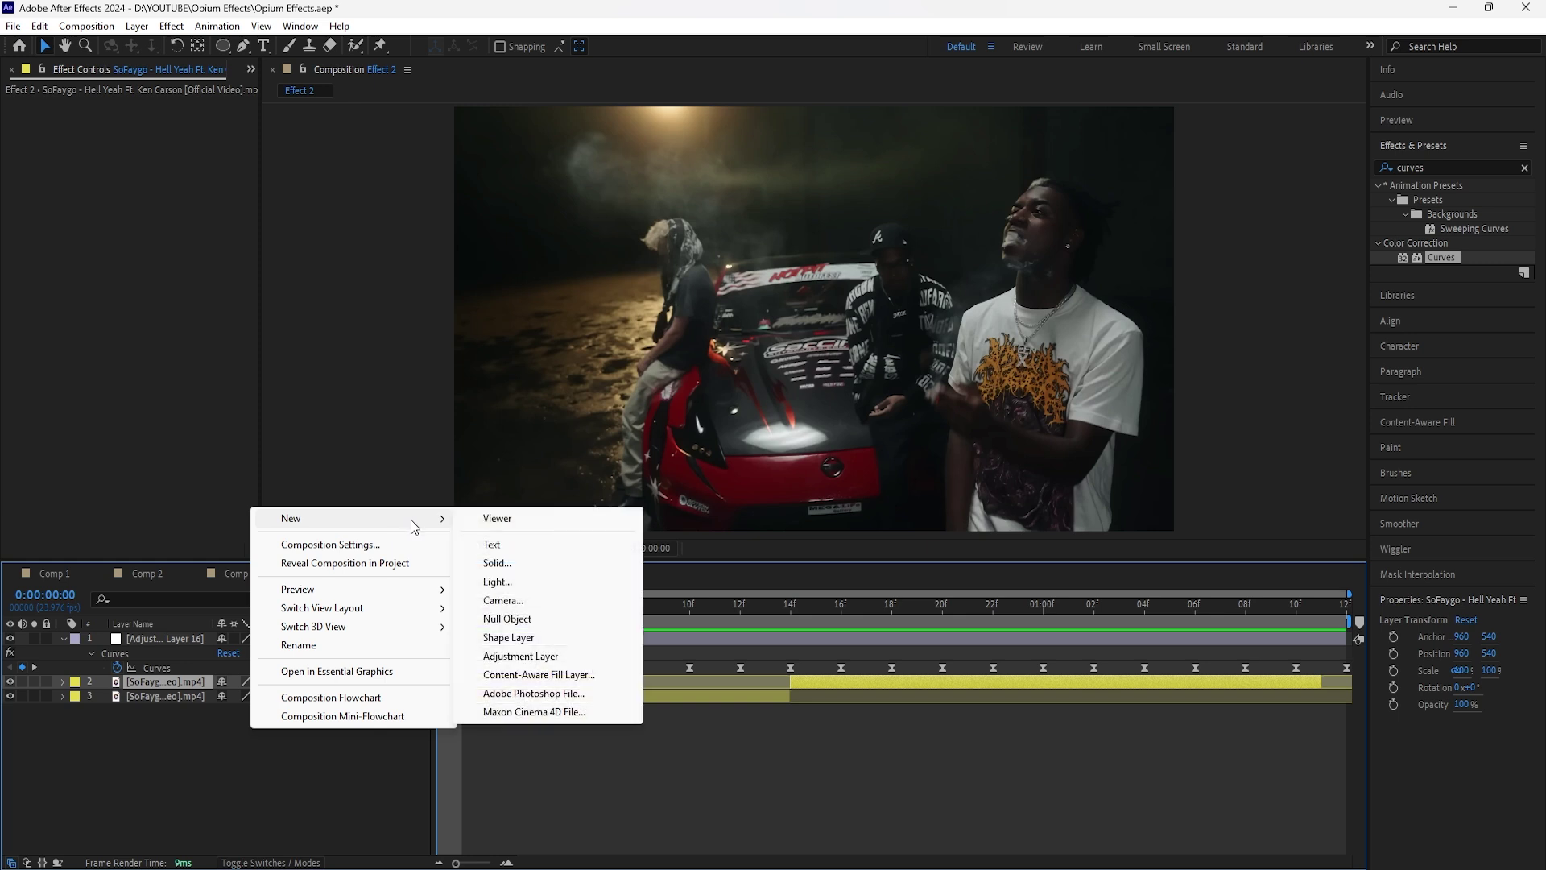
pyautogui.click(545, 655)
pyautogui.rightClick(167, 710)
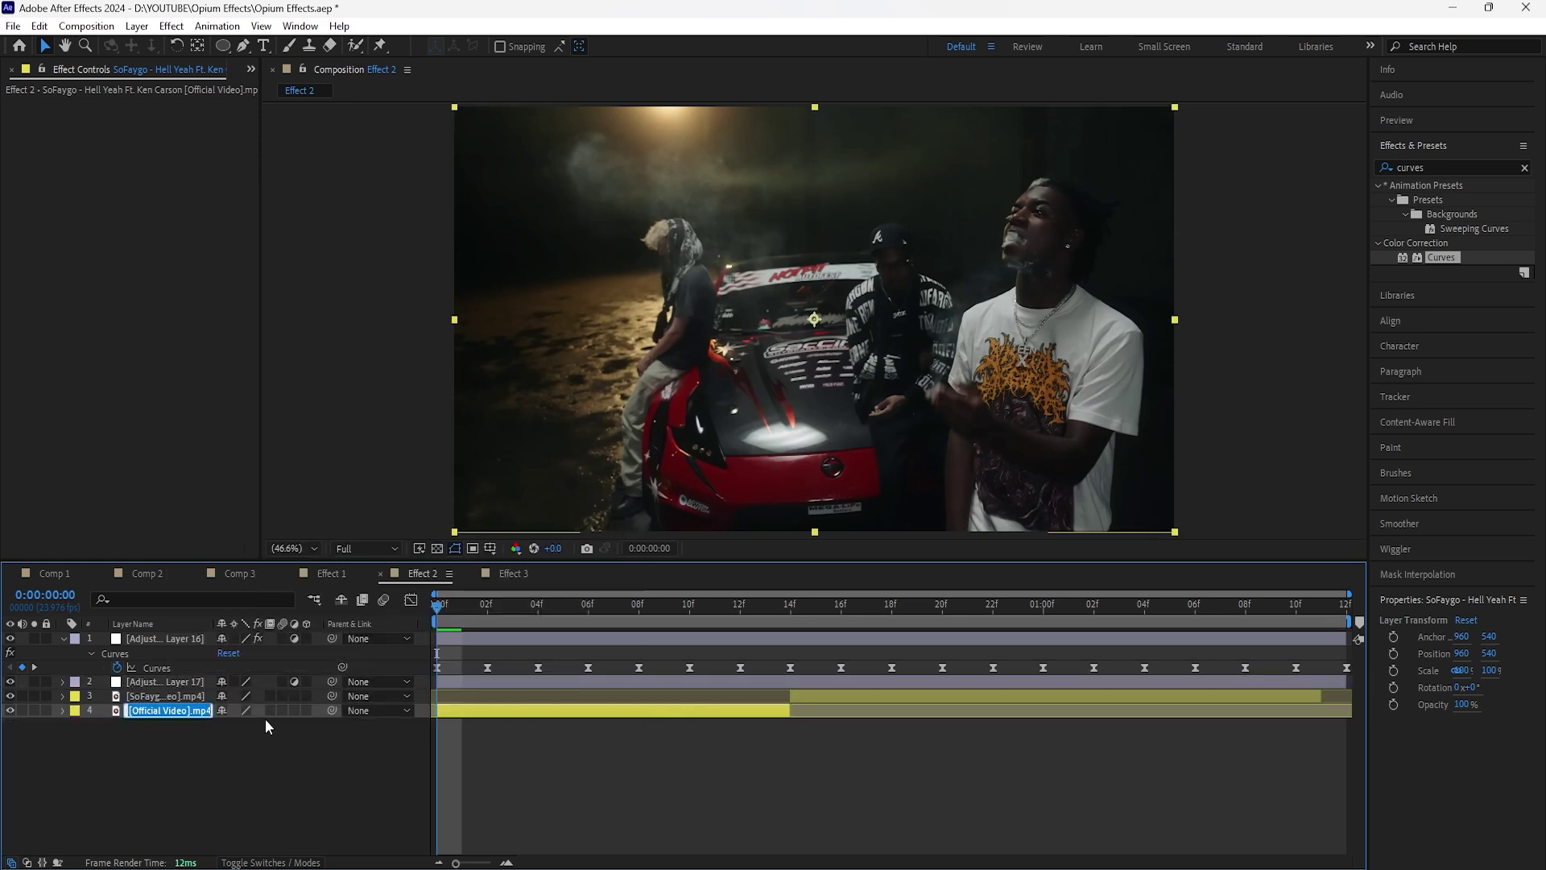
# Step: Apply the Glow effect to the lower adjustment layer and rename that layer FX
pyautogui.click(138, 684)
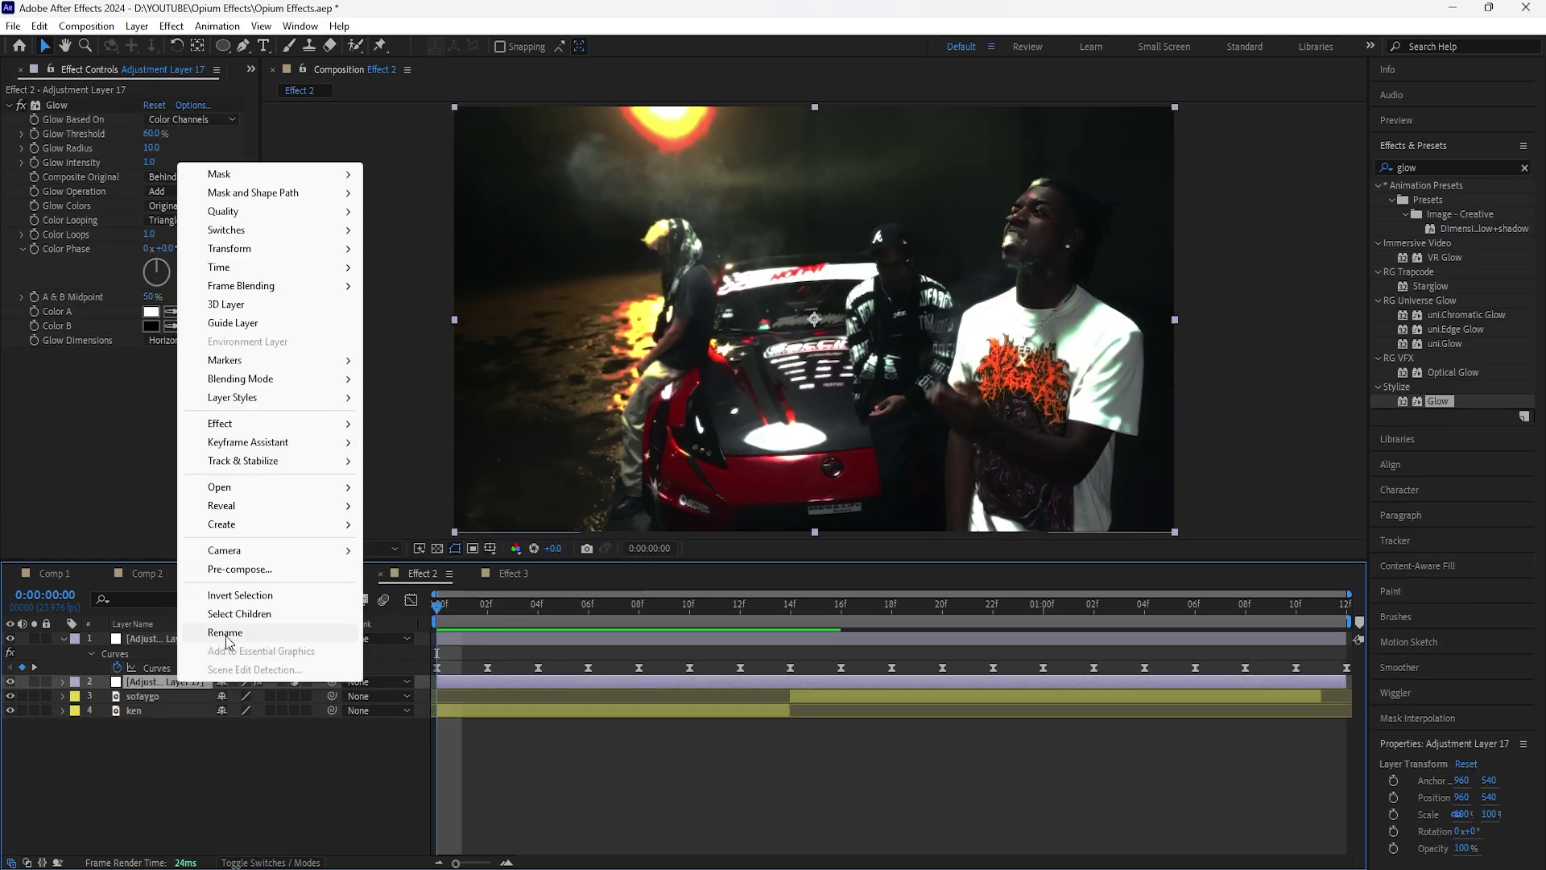
pyautogui.click(213, 629)
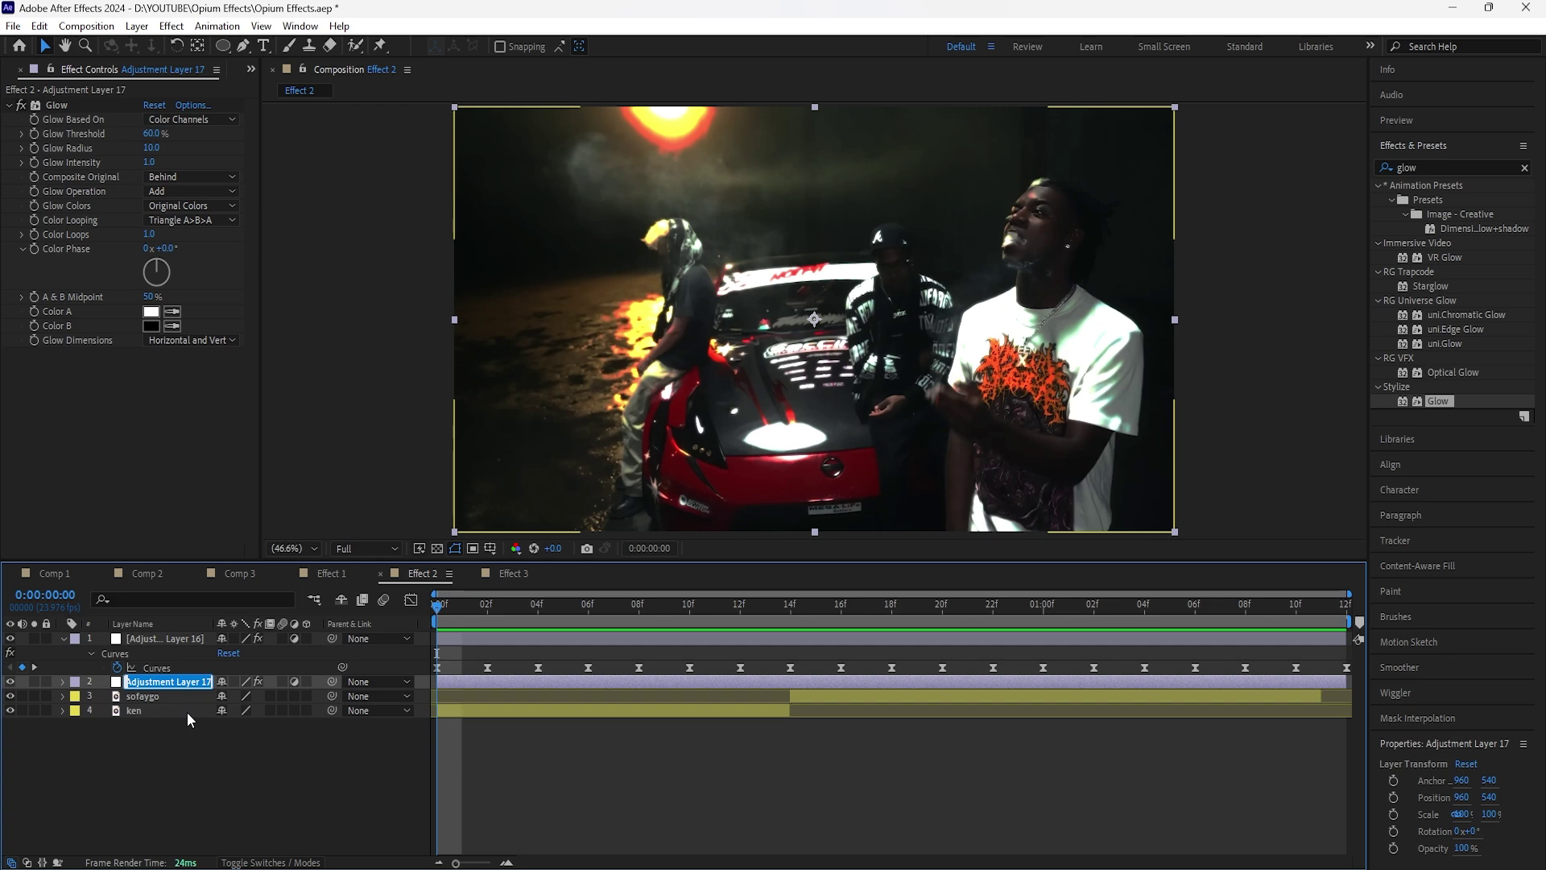
pyautogui.write('FX')
pyautogui.press('Return')
# Step: Rename the adjustment layer holding the Curves keyframes as FLASH
pyautogui.rightClick(153, 639)
pyautogui.click(206, 592)
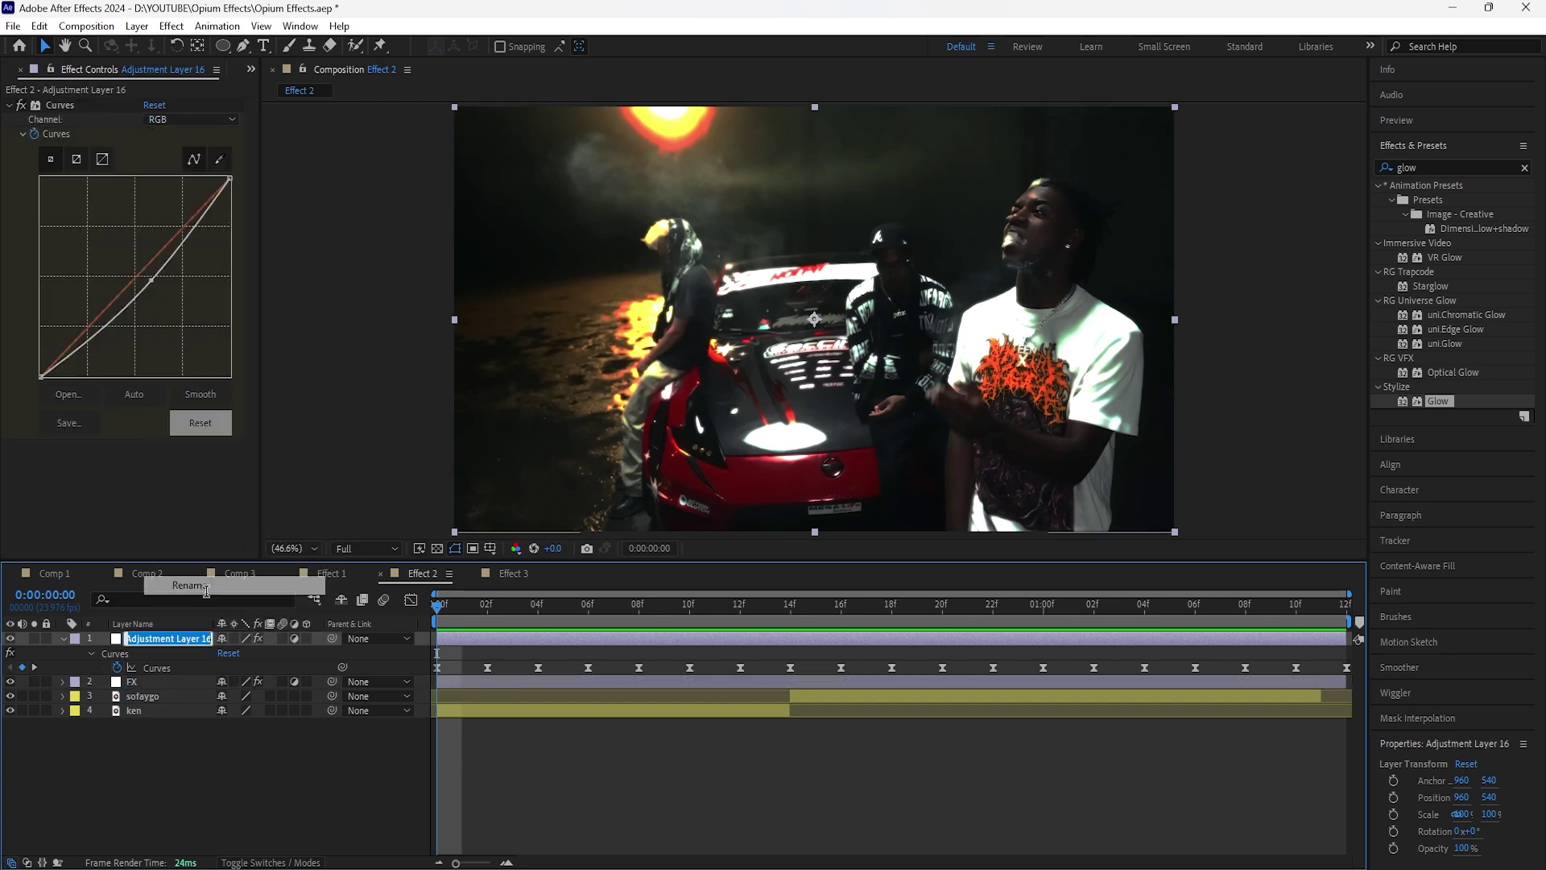
pyautogui.write('FLASH')
pyautogui.press('Return')
# Step: Set the FX layer's Glow Radius to 30 and Glow Intensity to 0.4
pyautogui.click(153, 681)
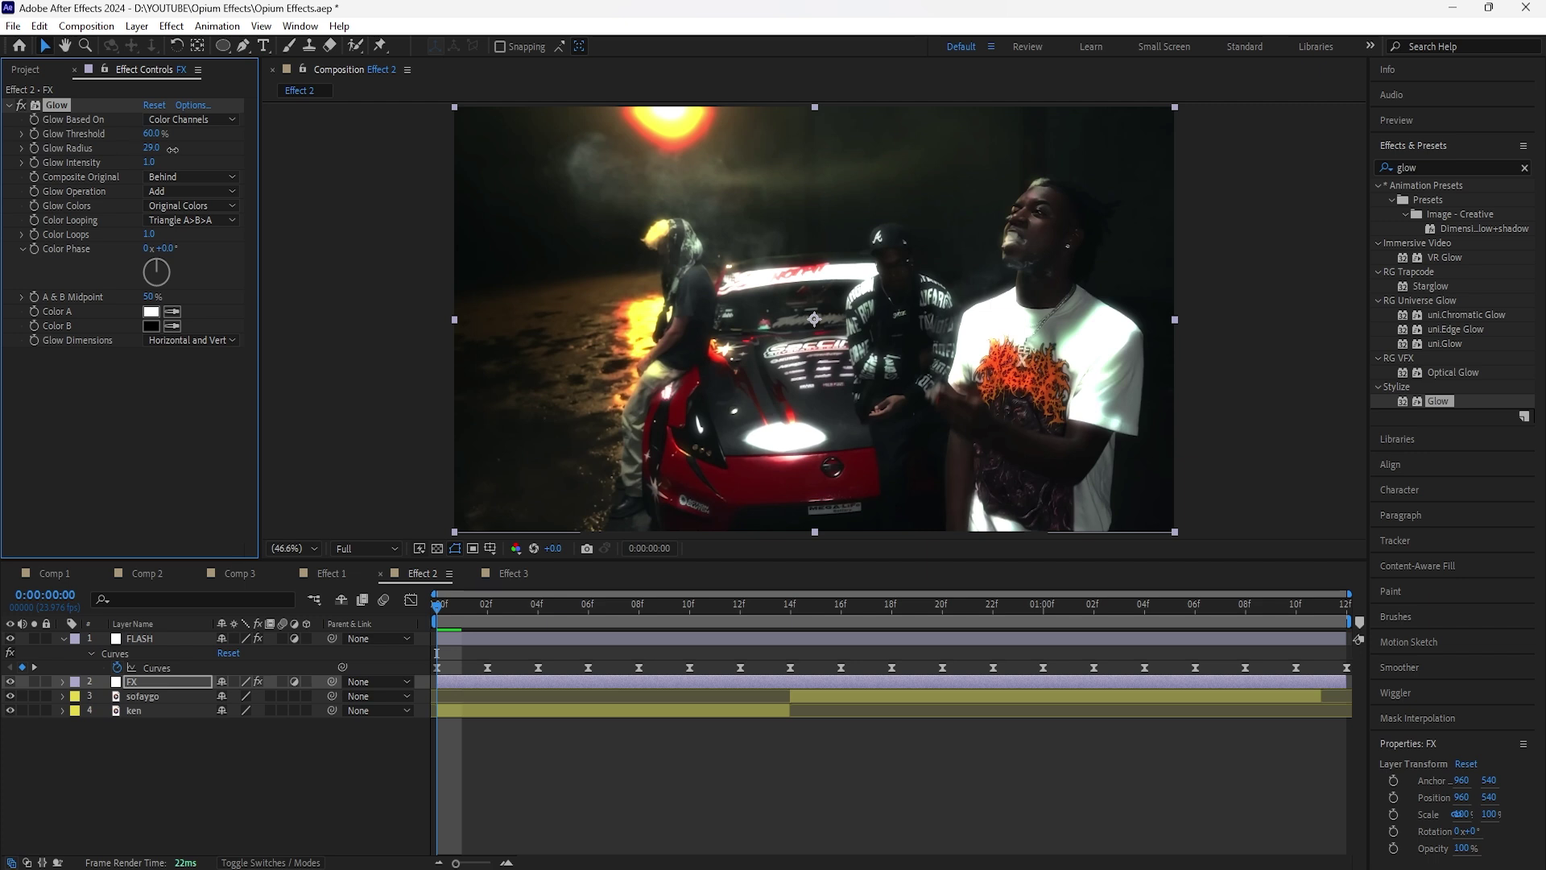
pyautogui.moveTo(152, 148); pyautogui.dragTo(113, 187)
# Step: Apply Tritone to the FX layer and set its midtones to the teal-blue colour 599CB2
pyautogui.click(157, 687)
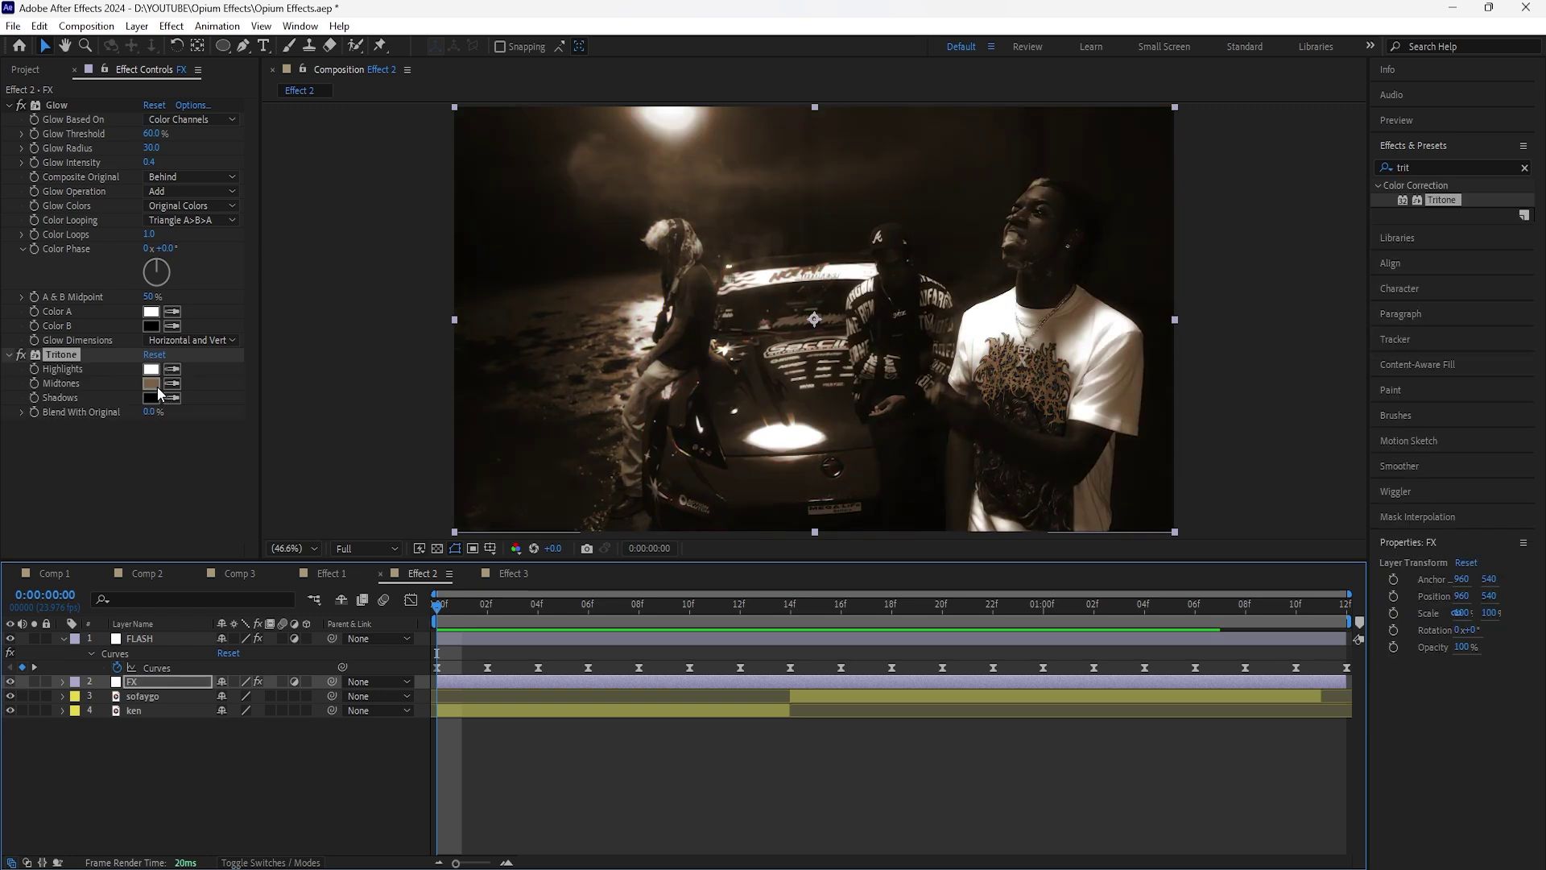
pyautogui.click(155, 384)
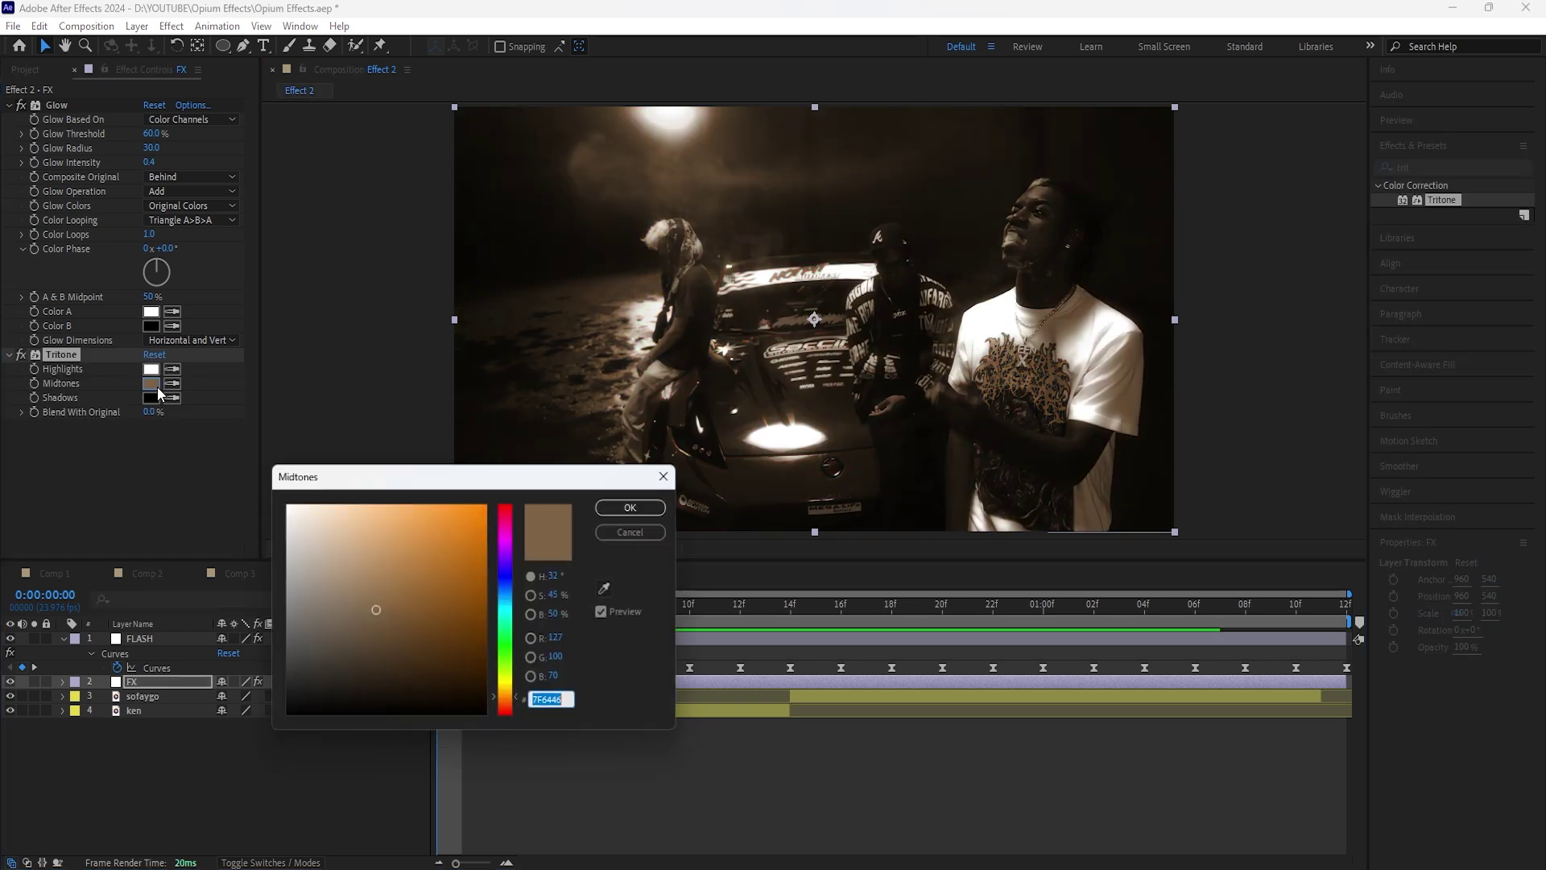
pyautogui.click(509, 602)
pyautogui.click(385, 567)
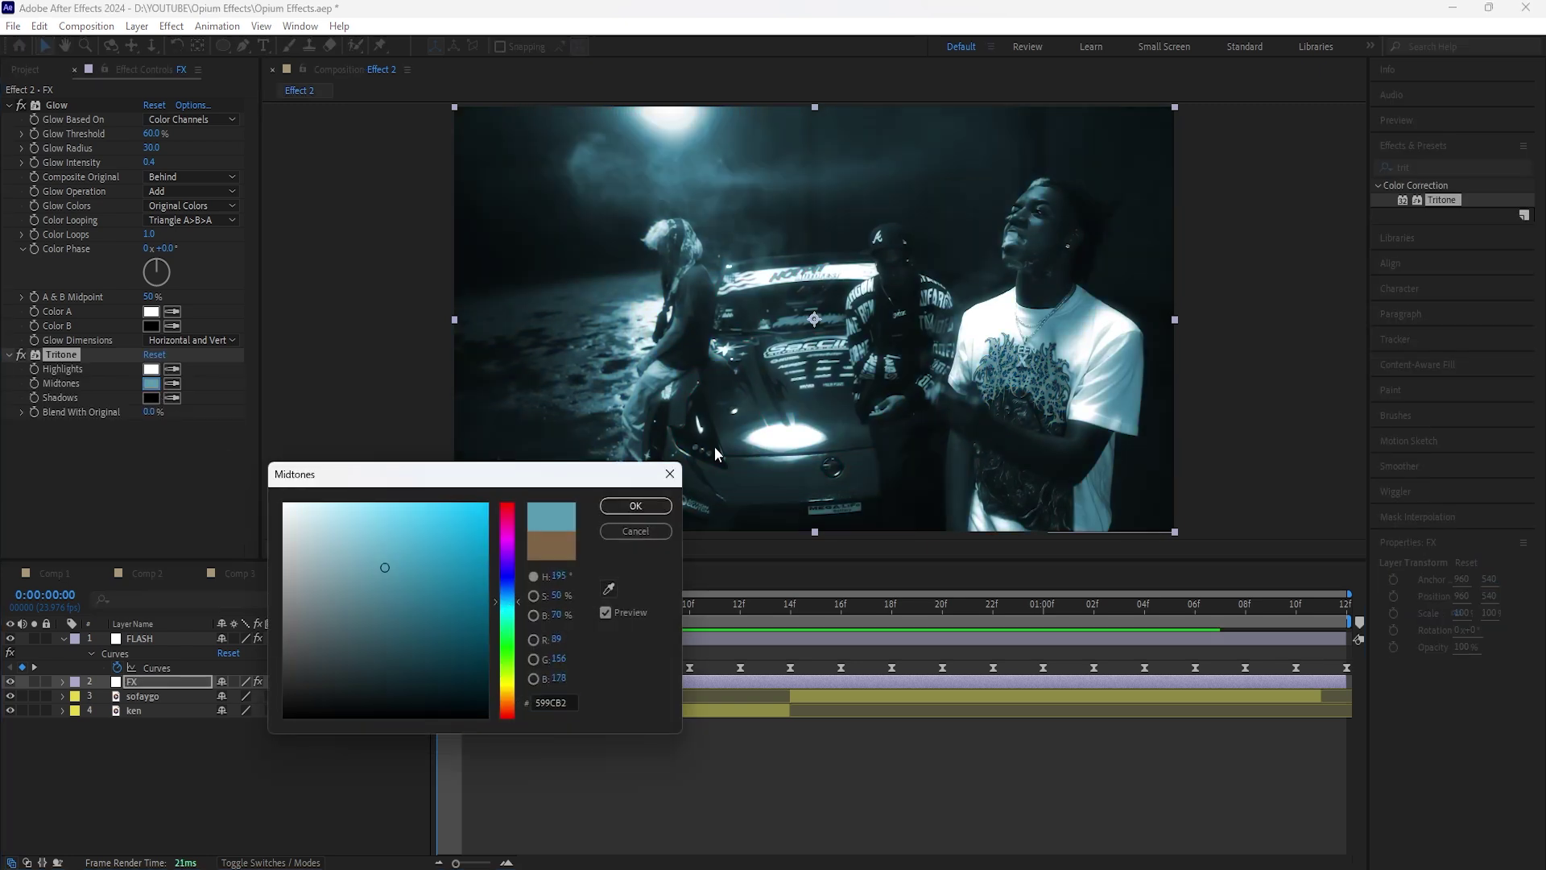
pyautogui.click(635, 506)
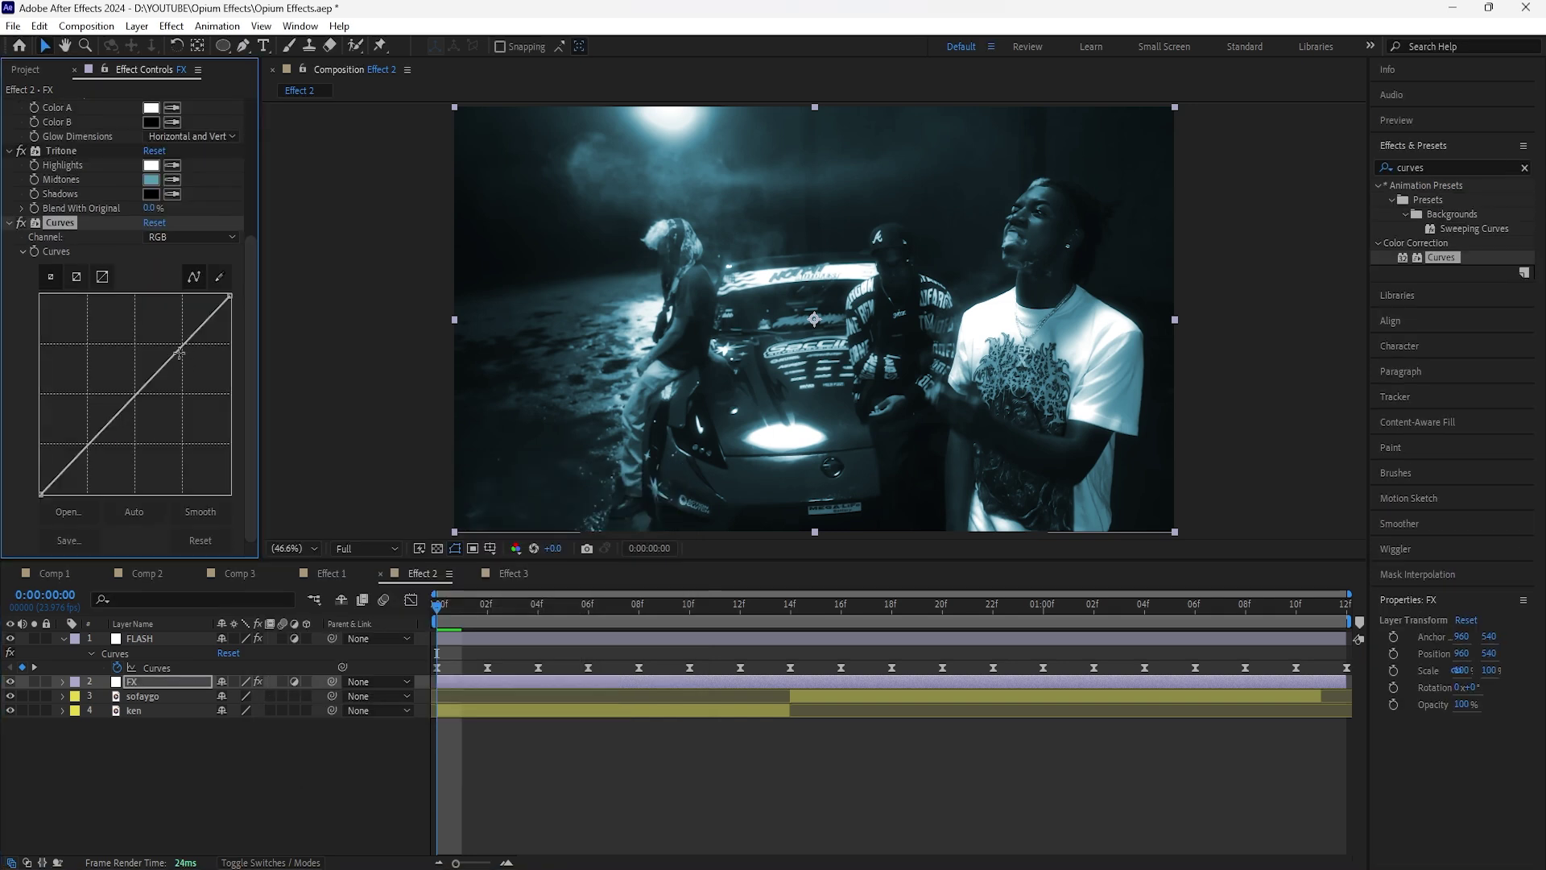
# Step: Shape the FX layer's Curves into a gentle S-curve and collapse its Glow, Tritone and Curves settings
pyautogui.moveTo(178, 352); pyautogui.dragTo(174, 346)
pyautogui.moveTo(101, 428); pyautogui.dragTo(102, 436)
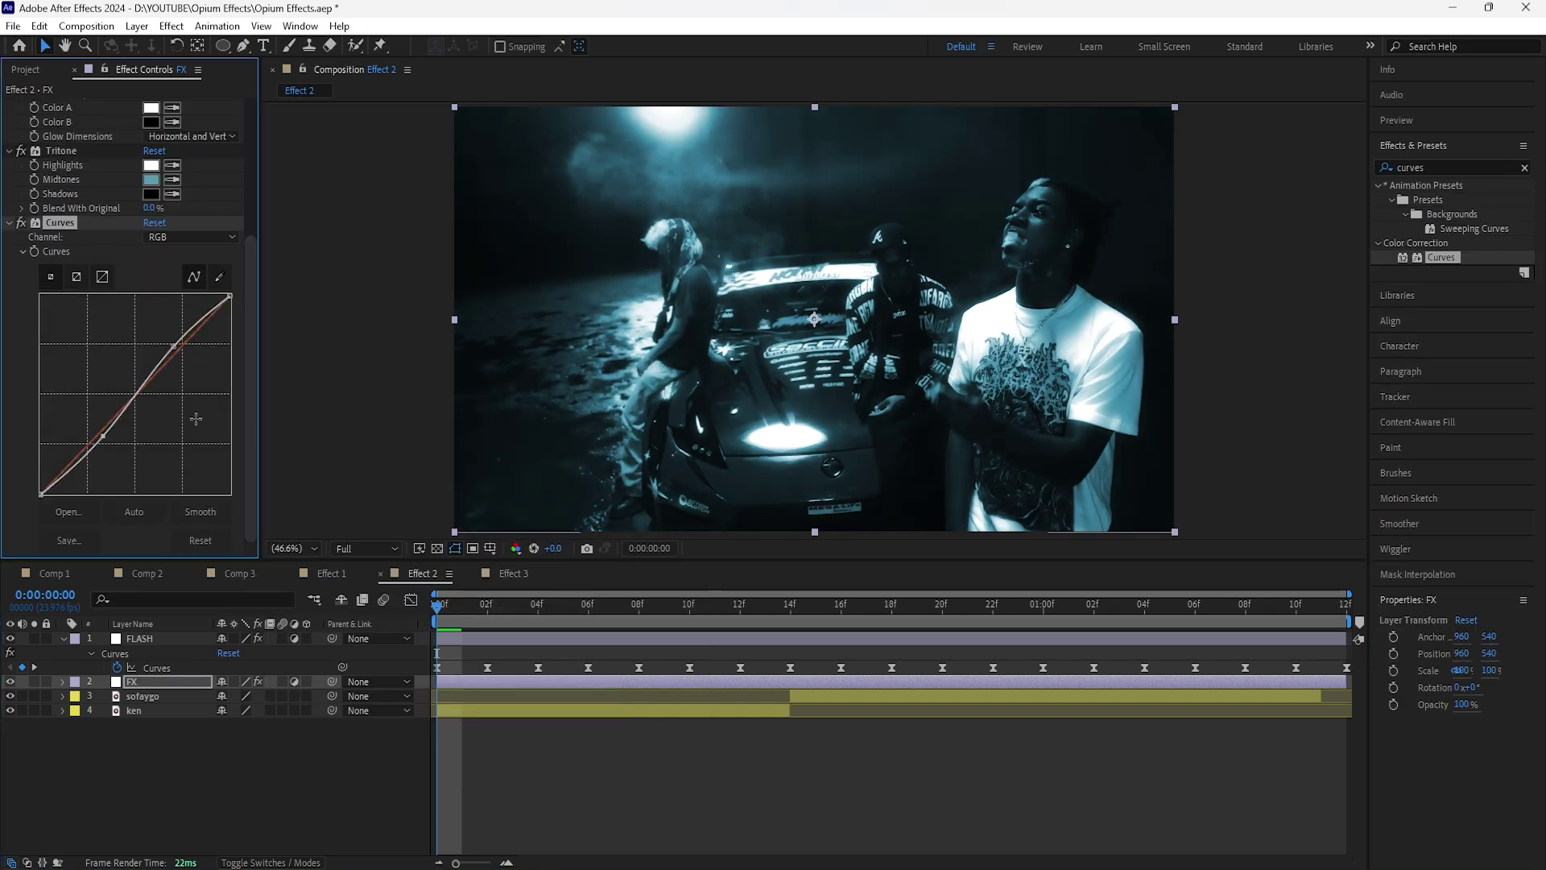
pyautogui.scroll(5, 24, 161)
pyautogui.click(9, 105)
pyautogui.click(8, 120)
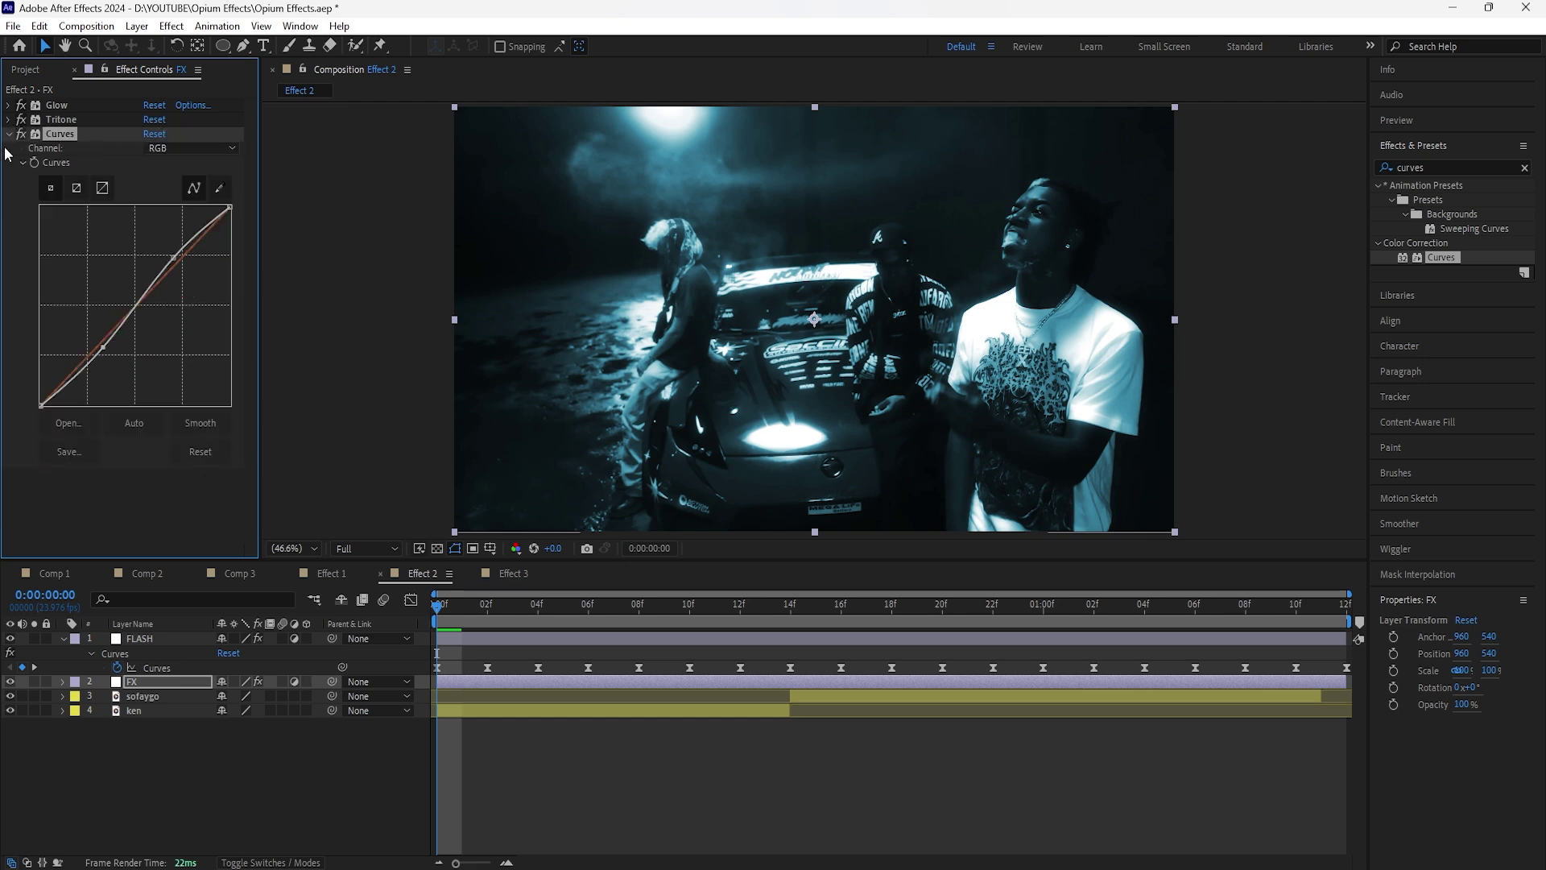
pyautogui.click(9, 134)
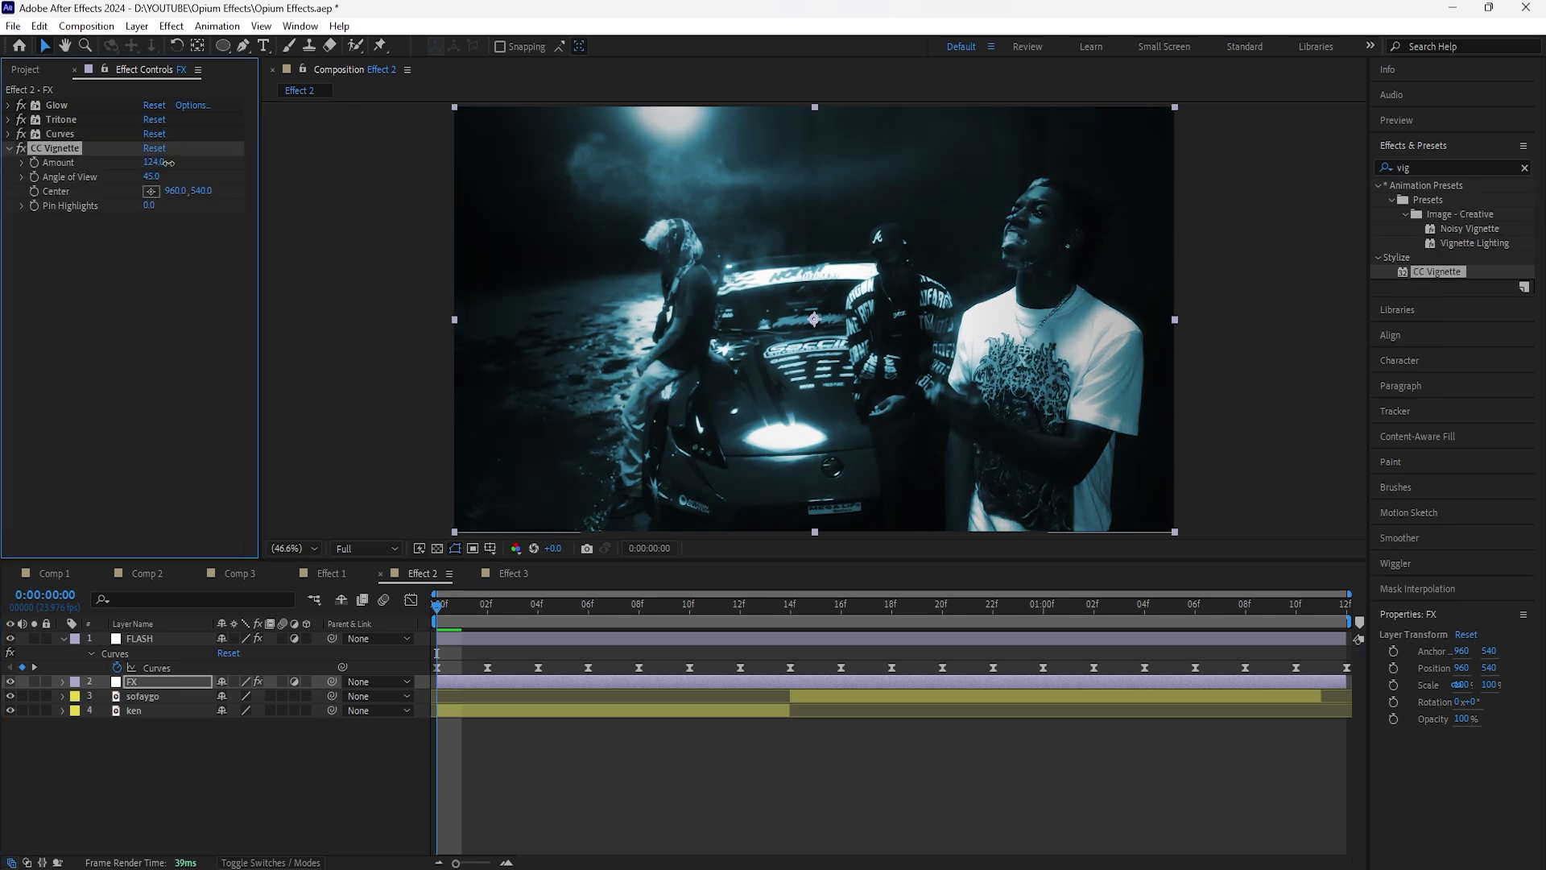
# Step: Set the FX layer's CC Vignette Amount to 135 and collapse the FLASH layer's properties
pyautogui.moveTo(153, 161); pyautogui.dragTo(180, 162)
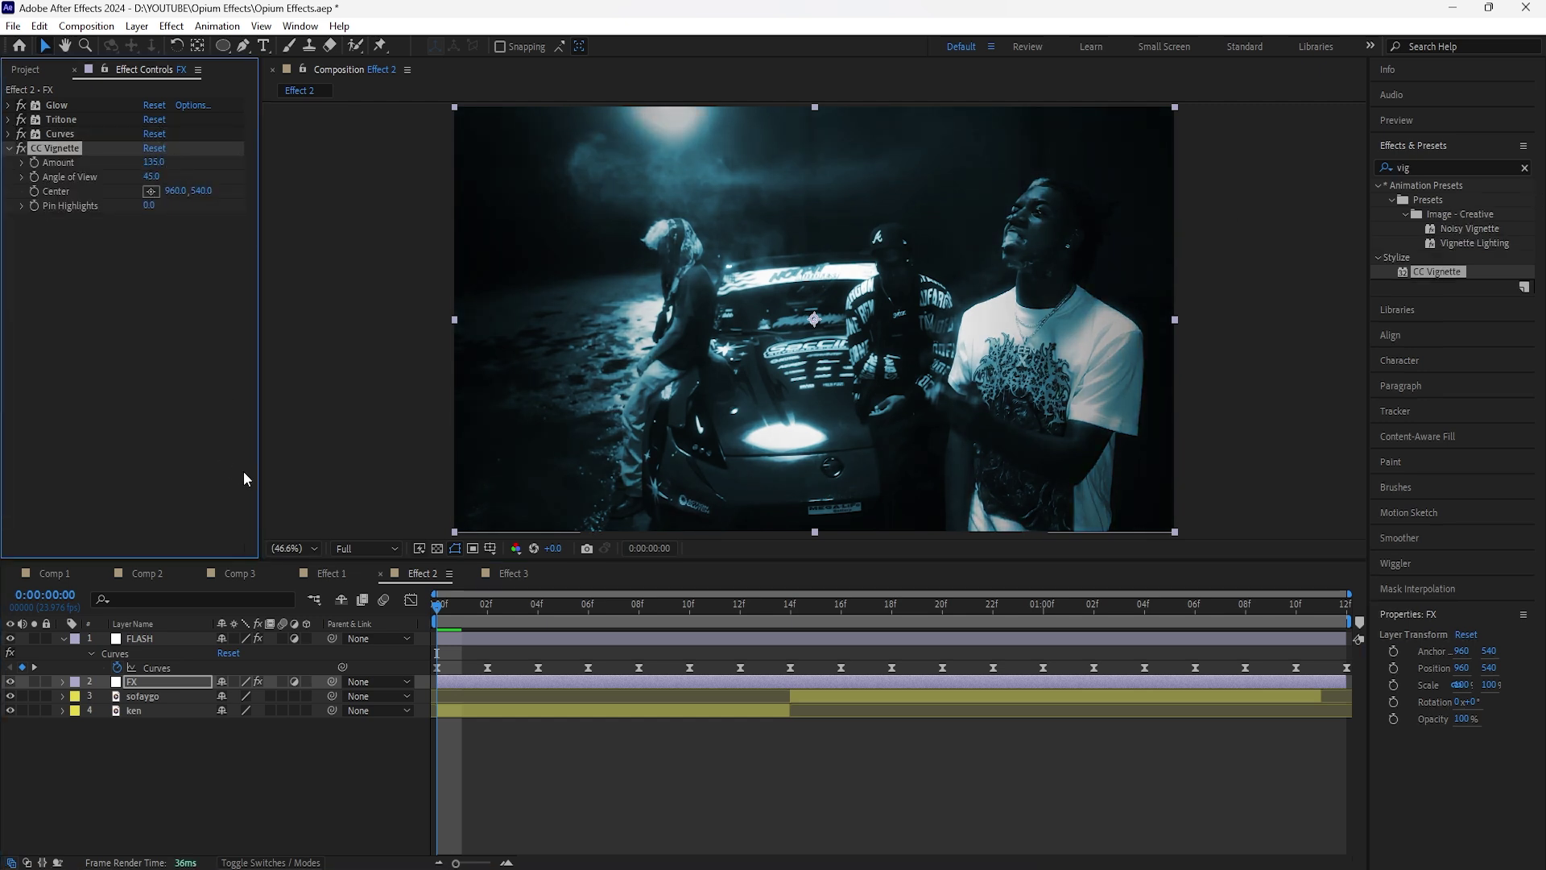
pyautogui.click(475, 668)
pyautogui.click(61, 640)
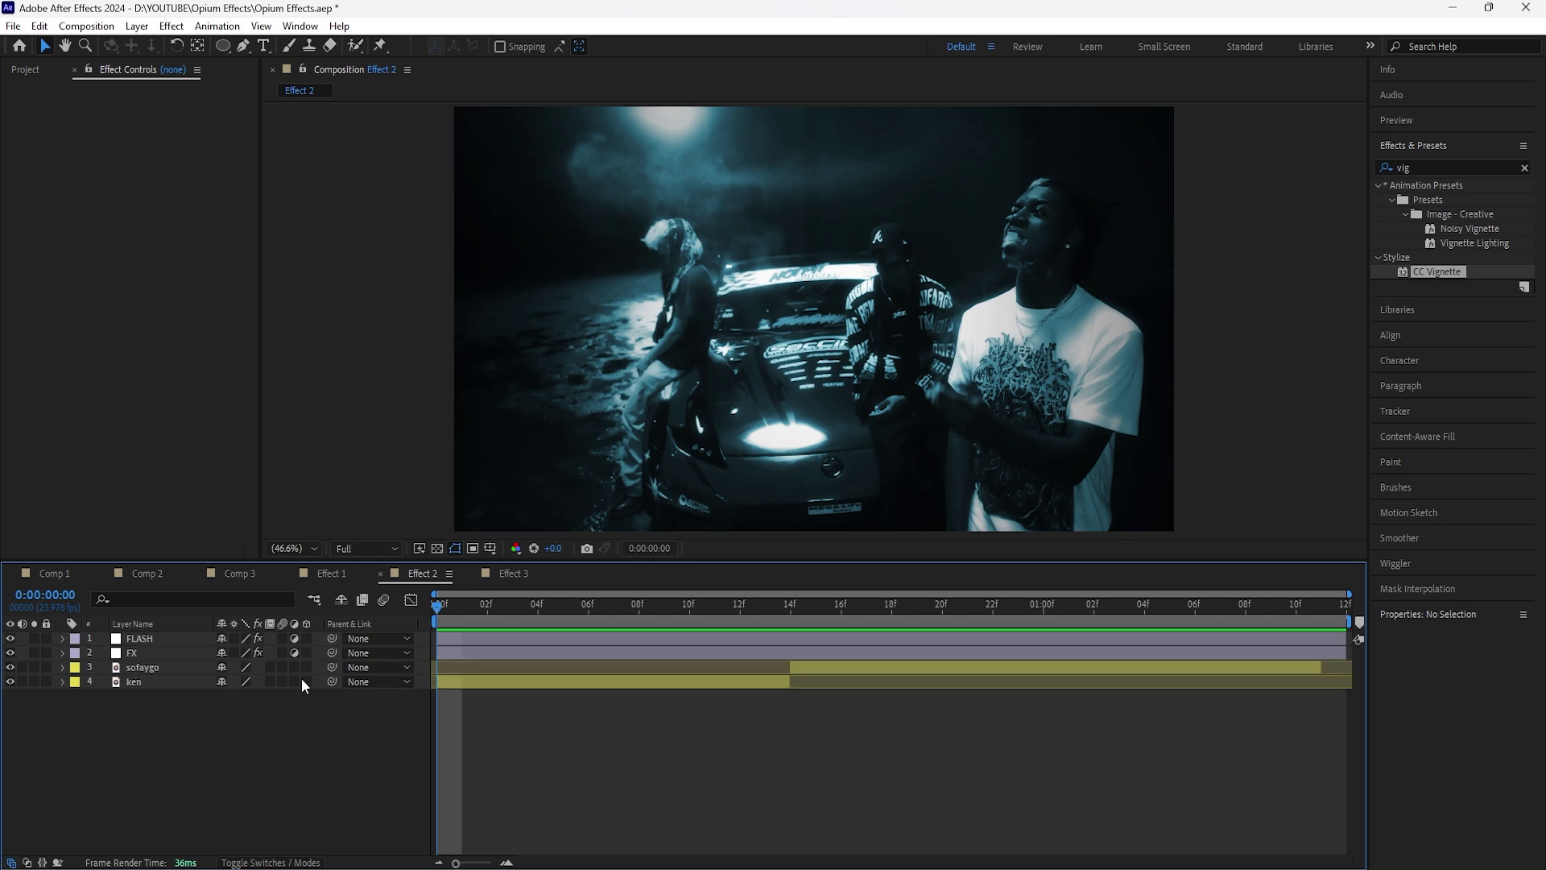
# Step: Move the sofaygo clip one frame later so it starts at frame 15
pyautogui.click(725, 685)
pyautogui.click(892, 670)
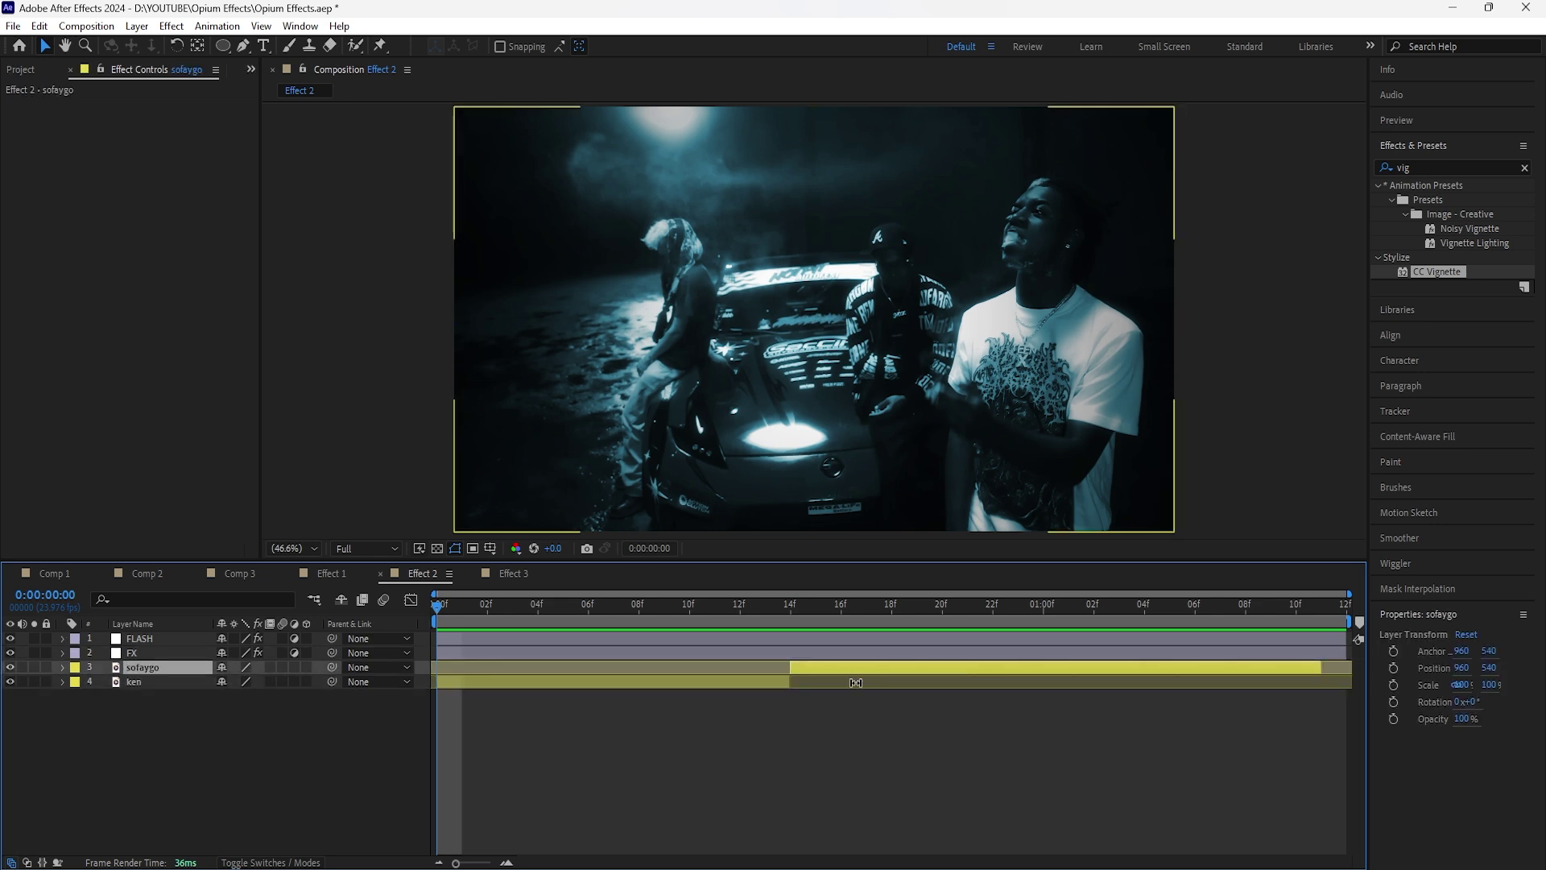
pyautogui.press('i')
pyautogui.moveTo(804, 669); pyautogui.dragTo(822, 669)
# Step: Split the ken clip at frames 13, 12 and 11 into single-frame pieces
pyautogui.moveTo(821, 607); pyautogui.dragTo(765, 630)
pyautogui.click(776, 684)
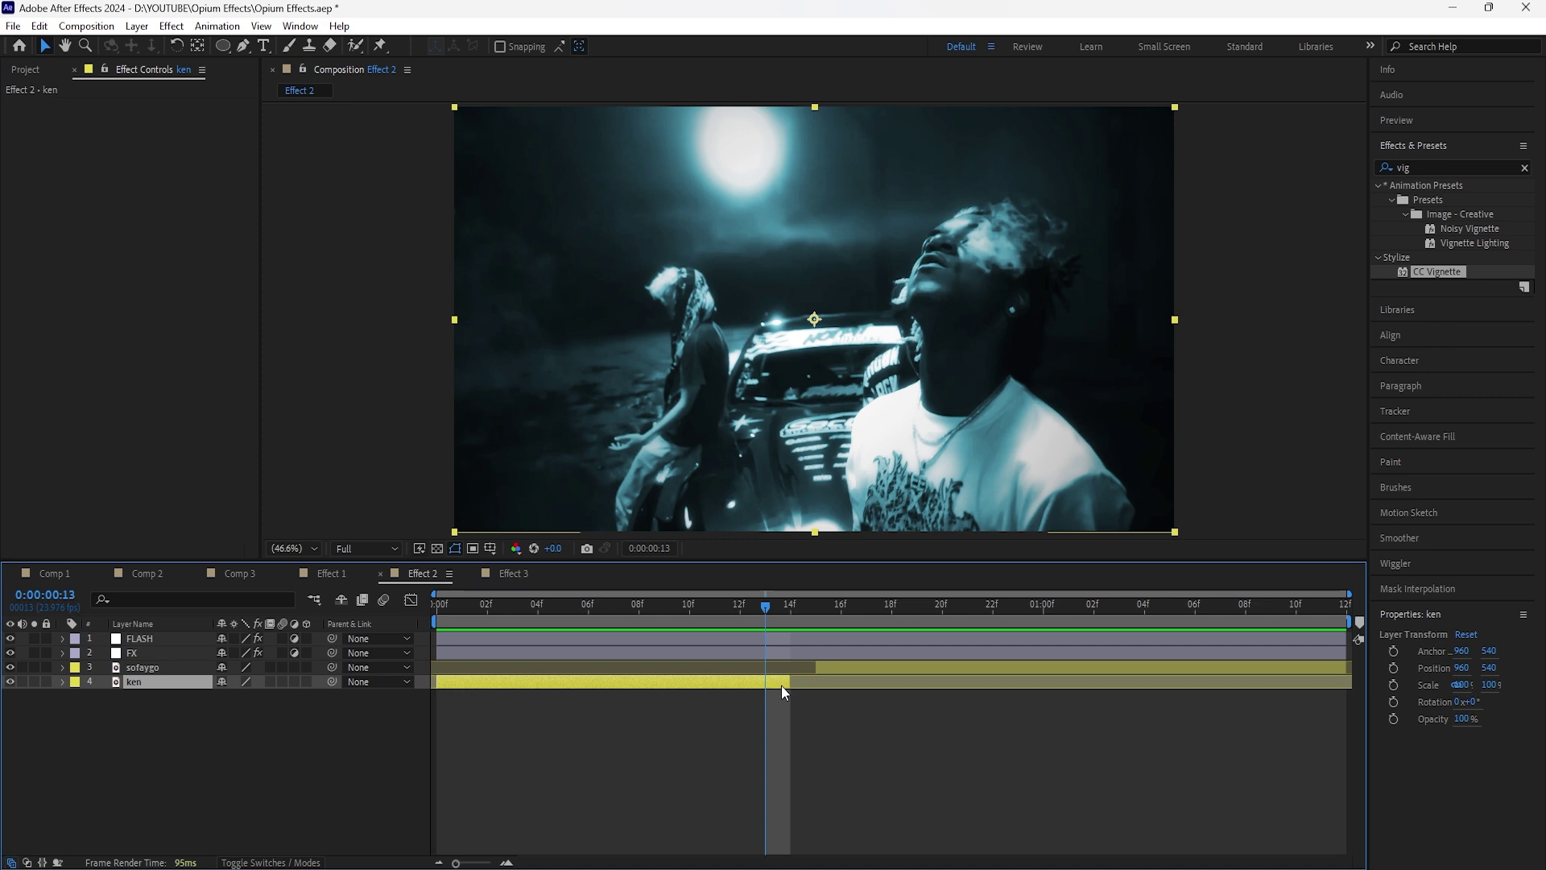
pyautogui.hotkey('ctrl', 'shift', 'd')
pyautogui.press('pageup')
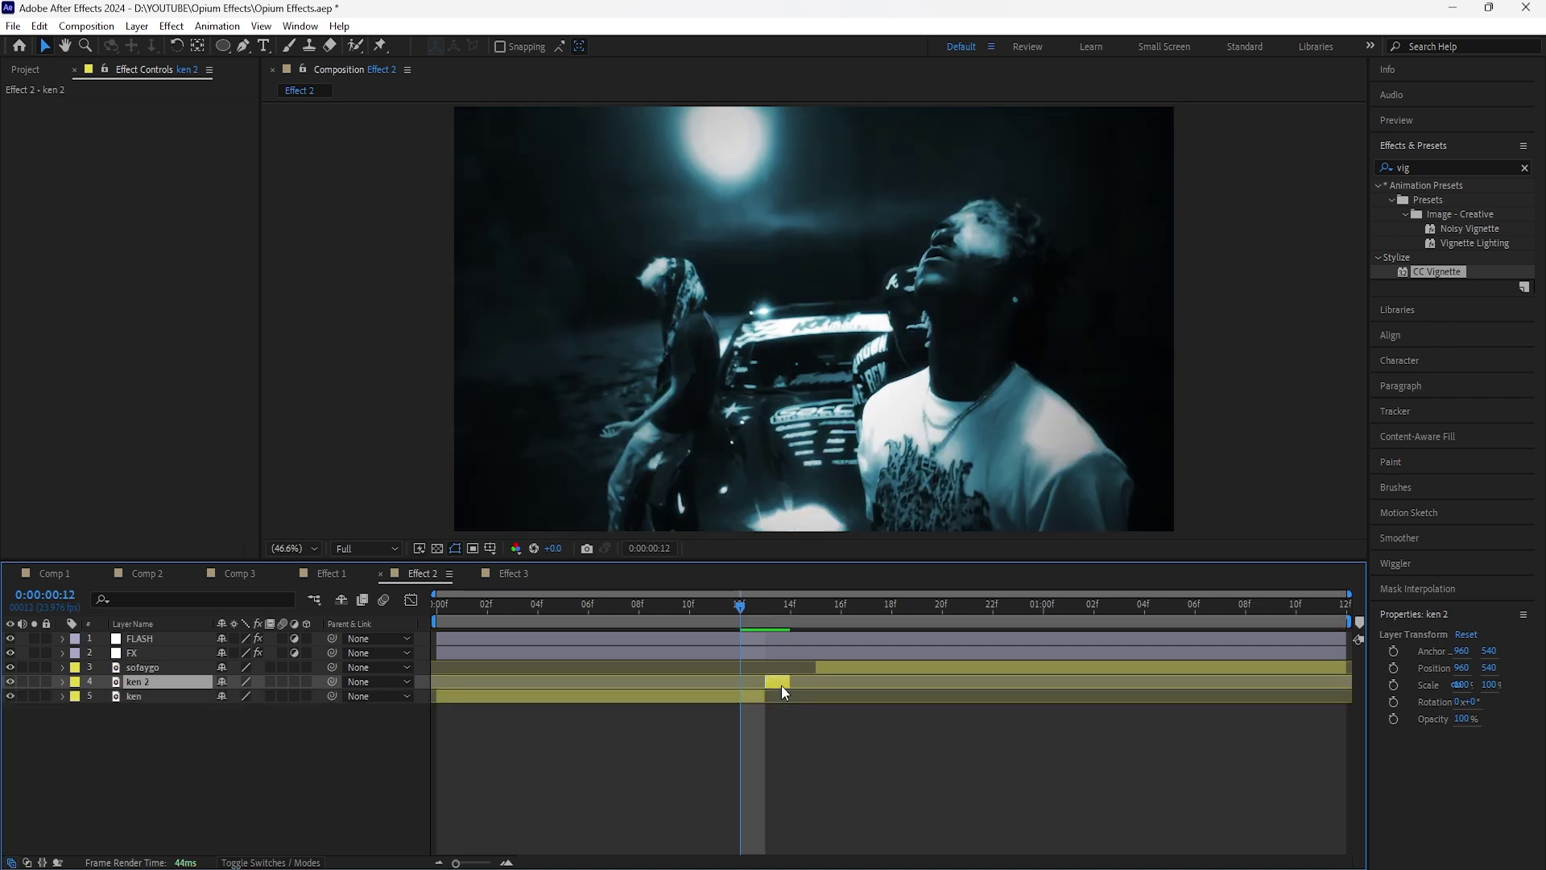
pyautogui.click(757, 697)
pyautogui.hotkey('ctrl', 'shift', 'd')
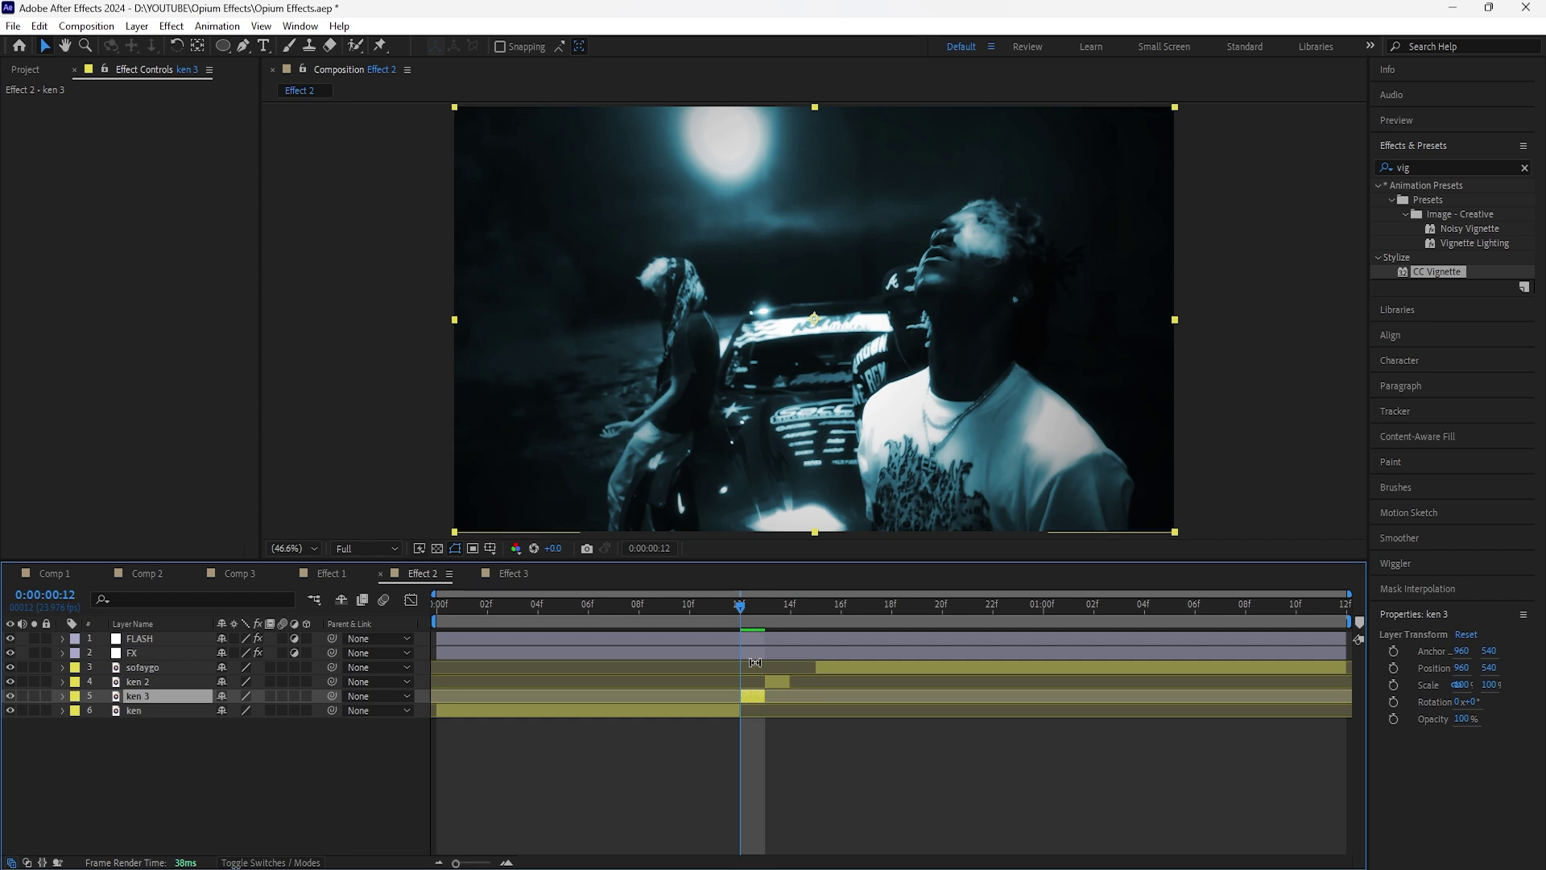
pyautogui.press('pageup')
pyautogui.click(729, 711)
pyautogui.hotkey('ctrl', 'shift', 'd')
# Step: Trim the end of the FX adjustment layer to frame 11, where the main ken clip ends
pyautogui.click(776, 683)
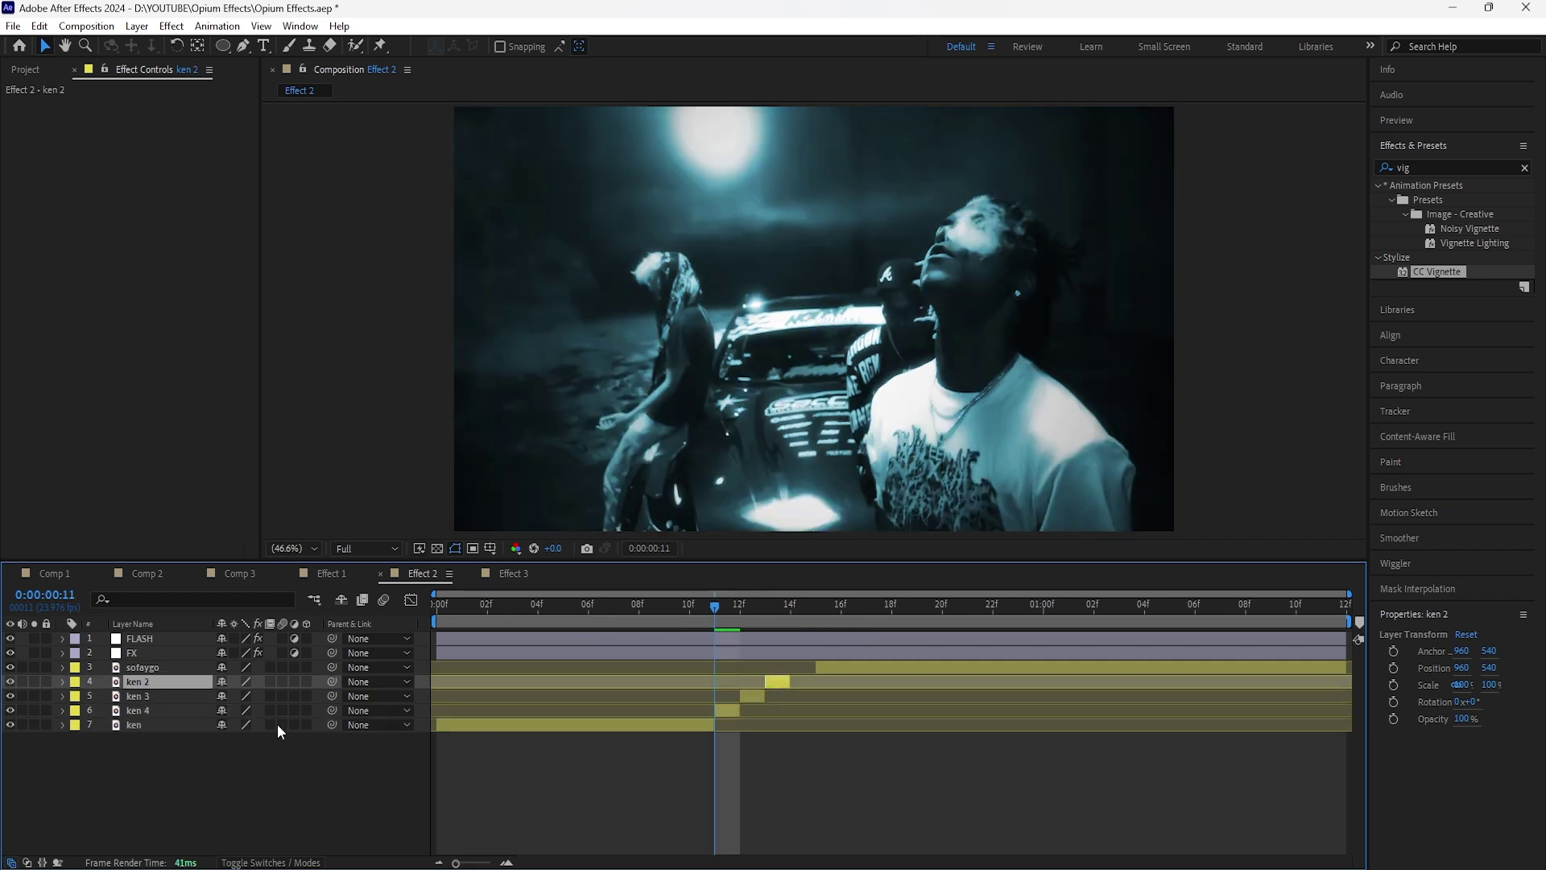
pyautogui.click(166, 712)
pyautogui.click(171, 654)
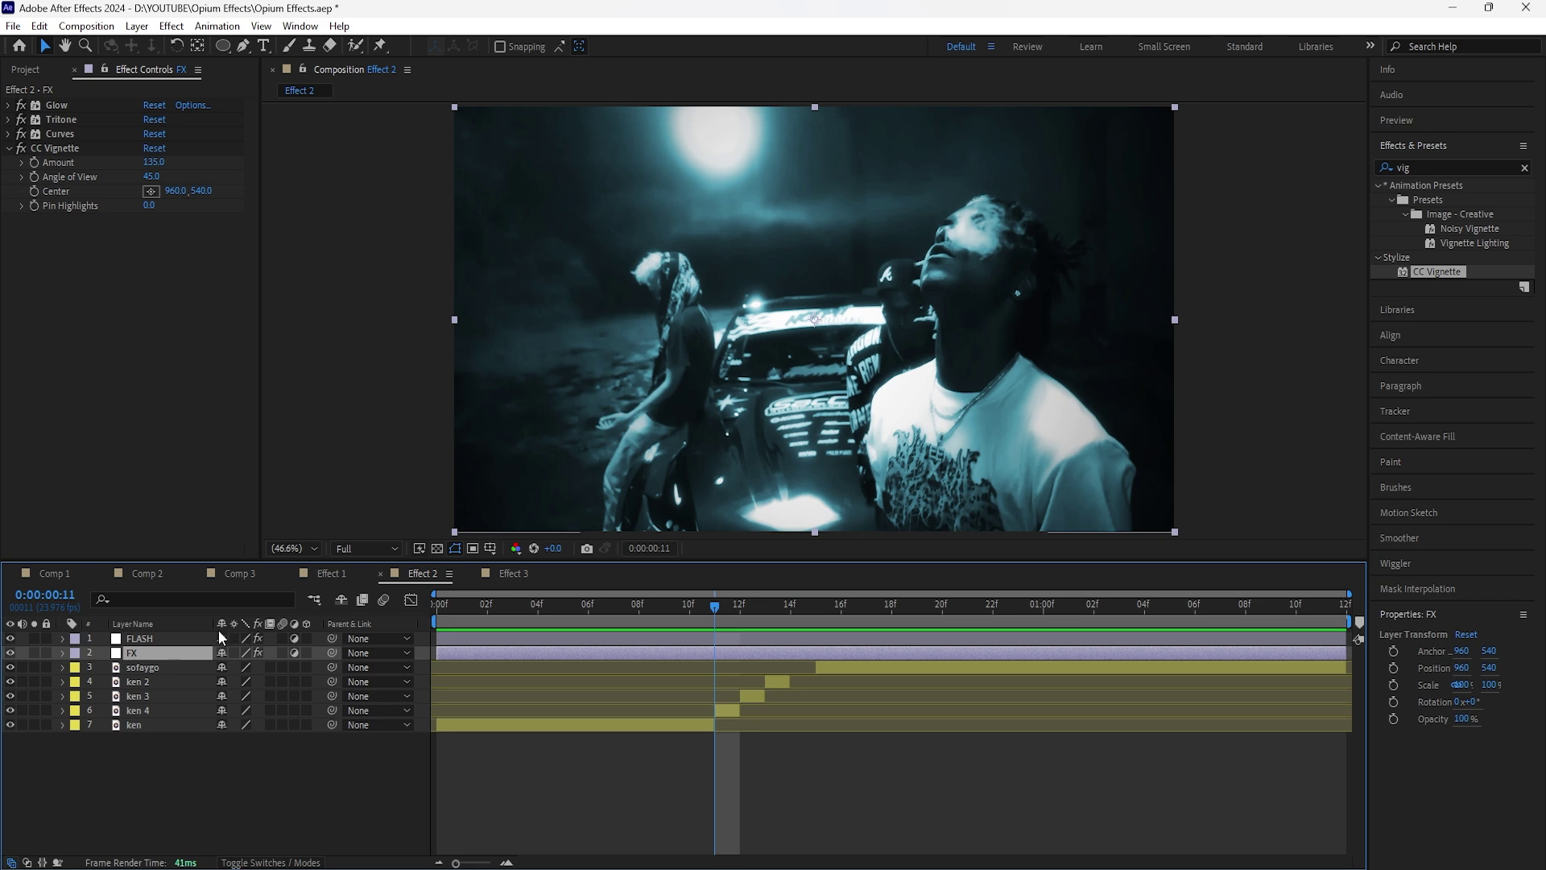
pyautogui.click(153, 726)
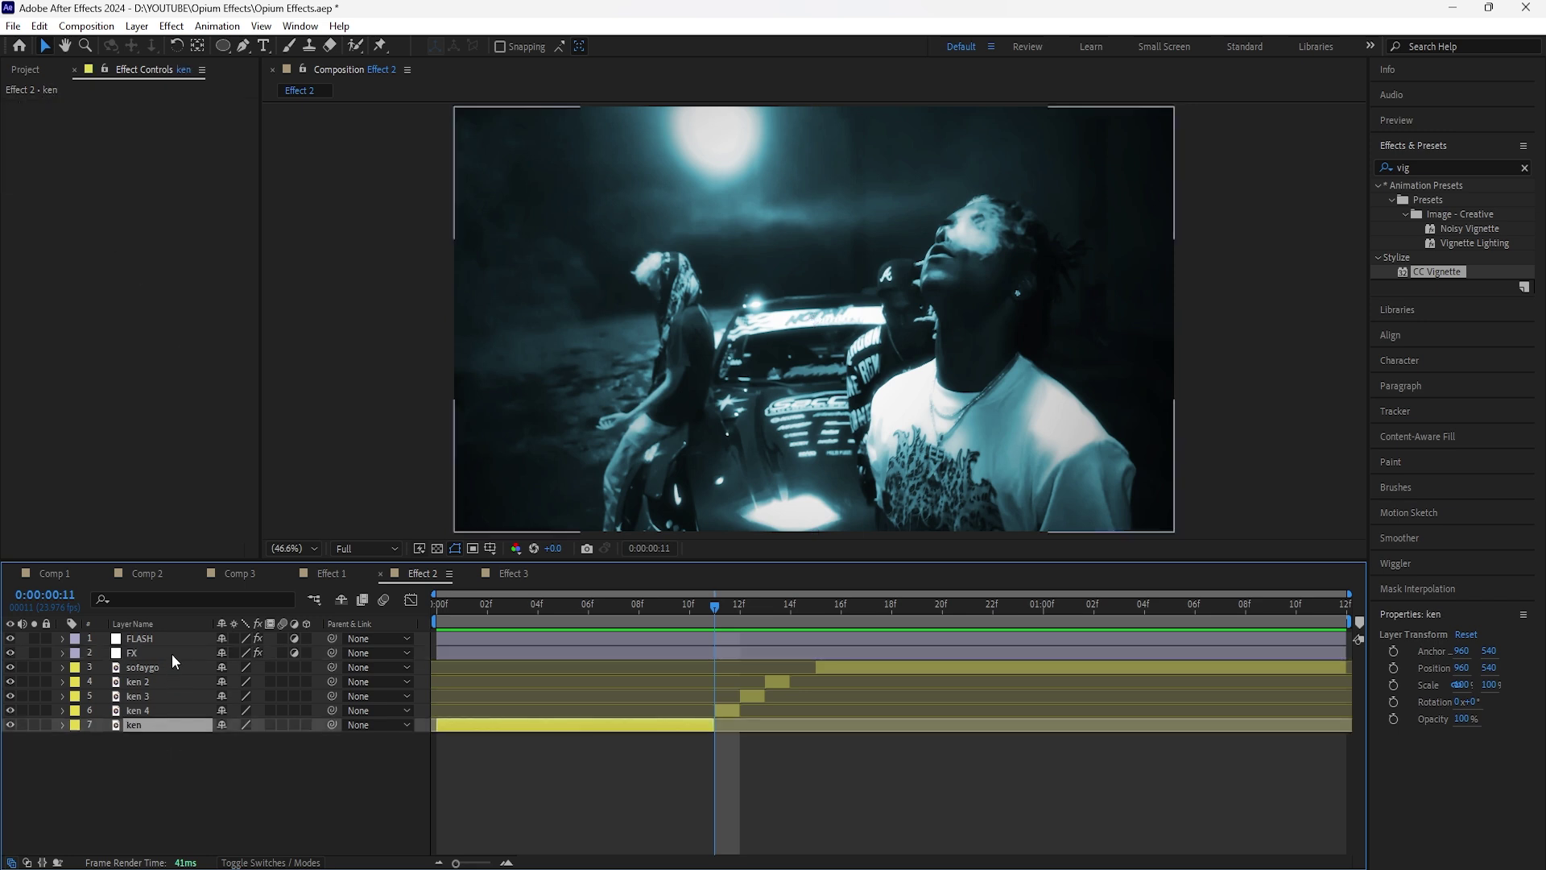
pyautogui.click(172, 653)
pyautogui.moveTo(1343, 649); pyautogui.dragTo(715, 652)
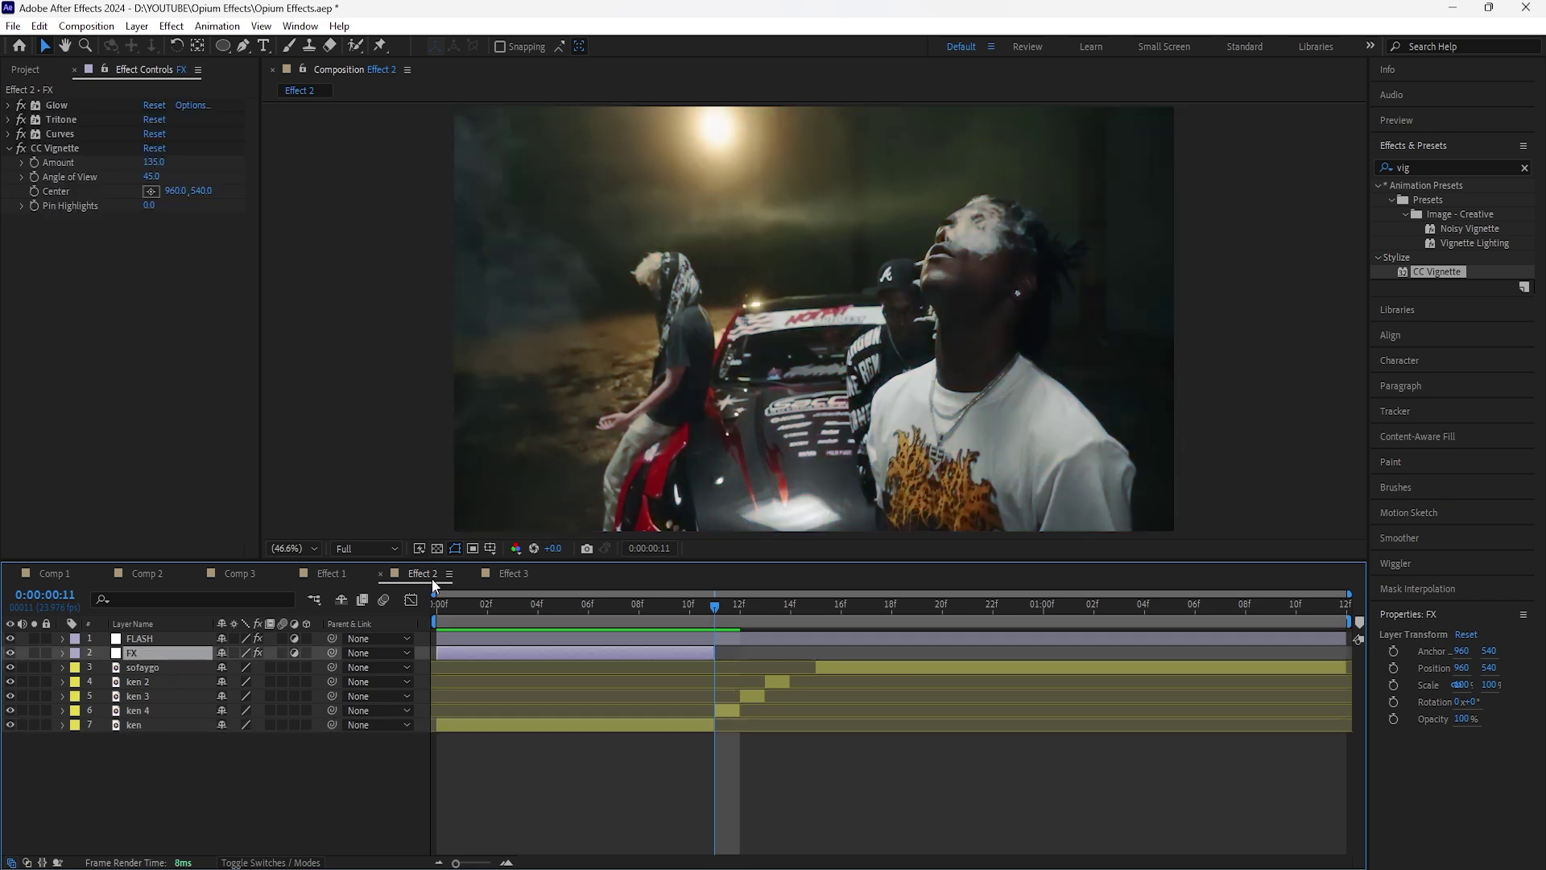
# Step: Create a new black solid (000000) between the FLASH and FX layers
pyautogui.rightClick(289, 765)
pyautogui.moveTo(419, 547)
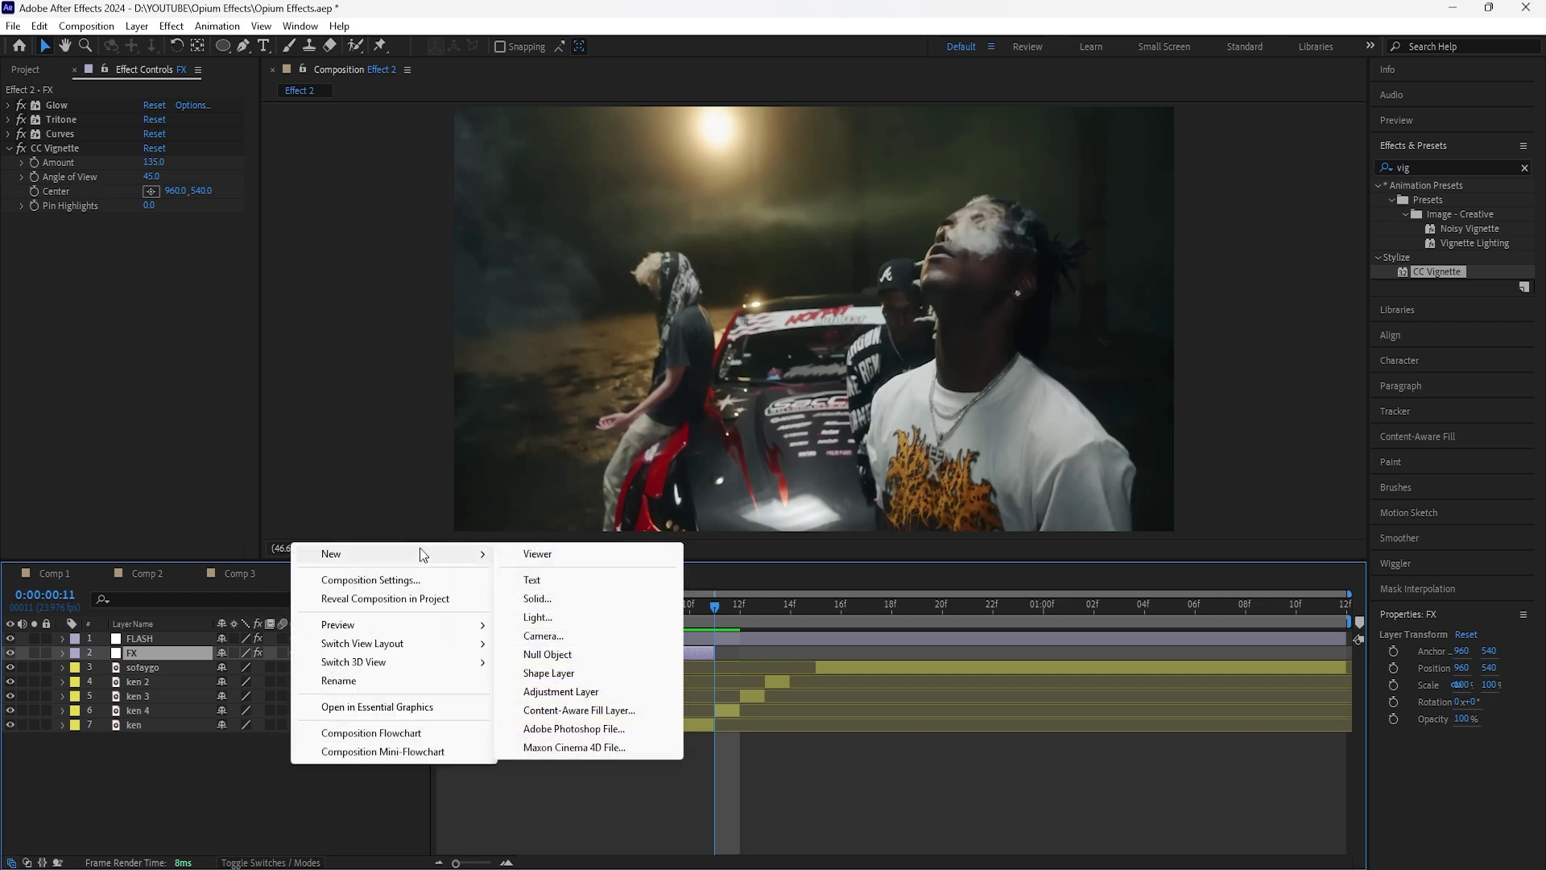
pyautogui.click(580, 593)
pyautogui.click(282, 471)
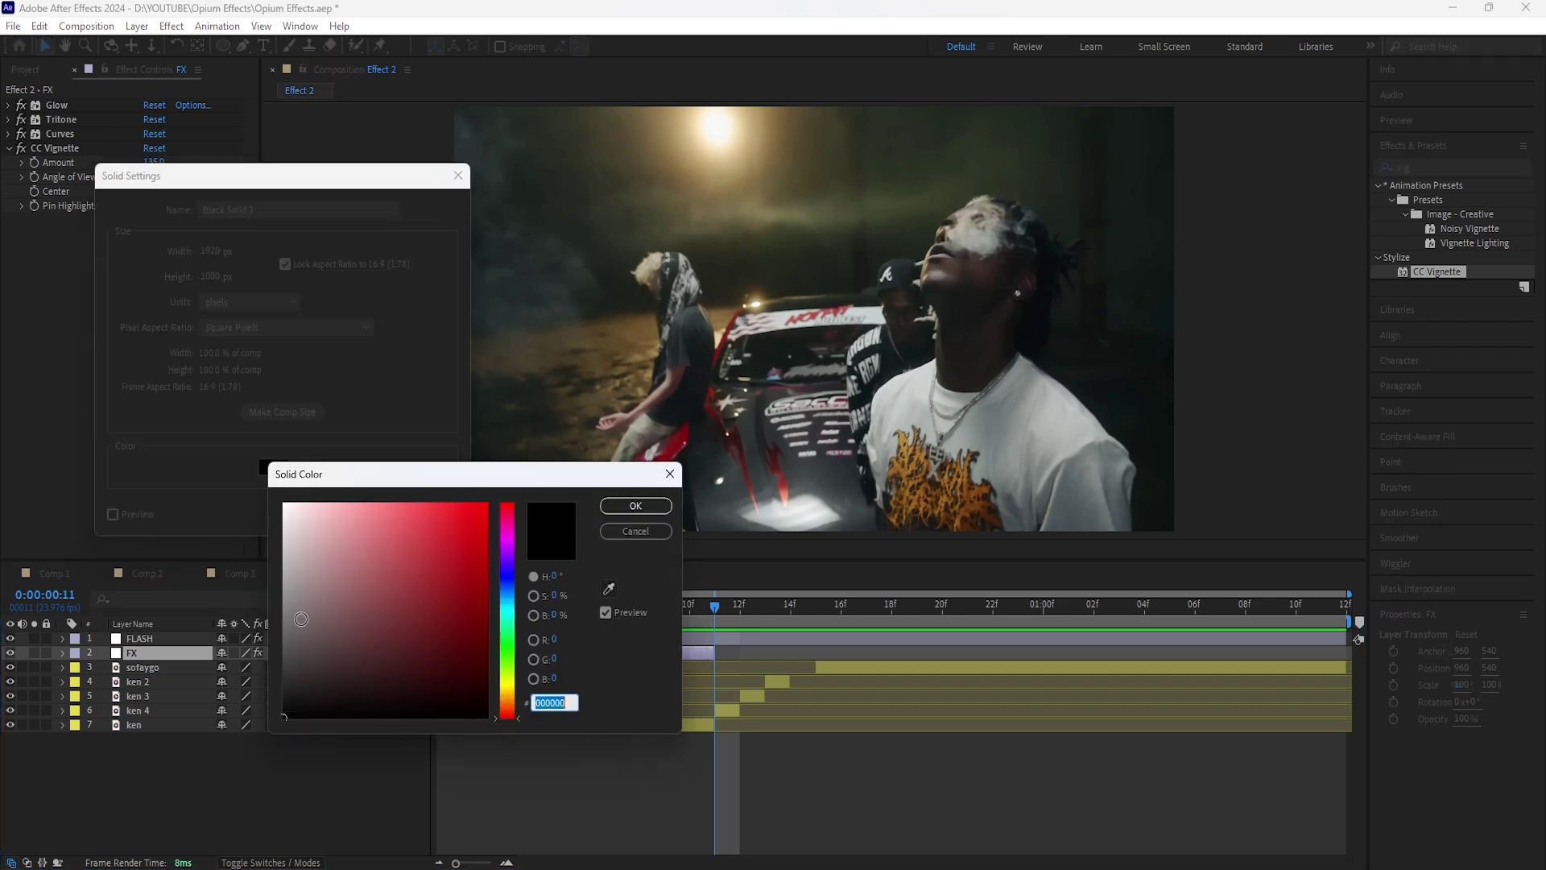
pyautogui.click(632, 507)
pyautogui.press('Return')
# Step: Trim the black solid so that it covers only frame 10
pyautogui.moveTo(441, 654); pyautogui.dragTo(702, 654)
pyautogui.hotkey('ctrl', 'shift', 'd')
pyautogui.press('Delete')
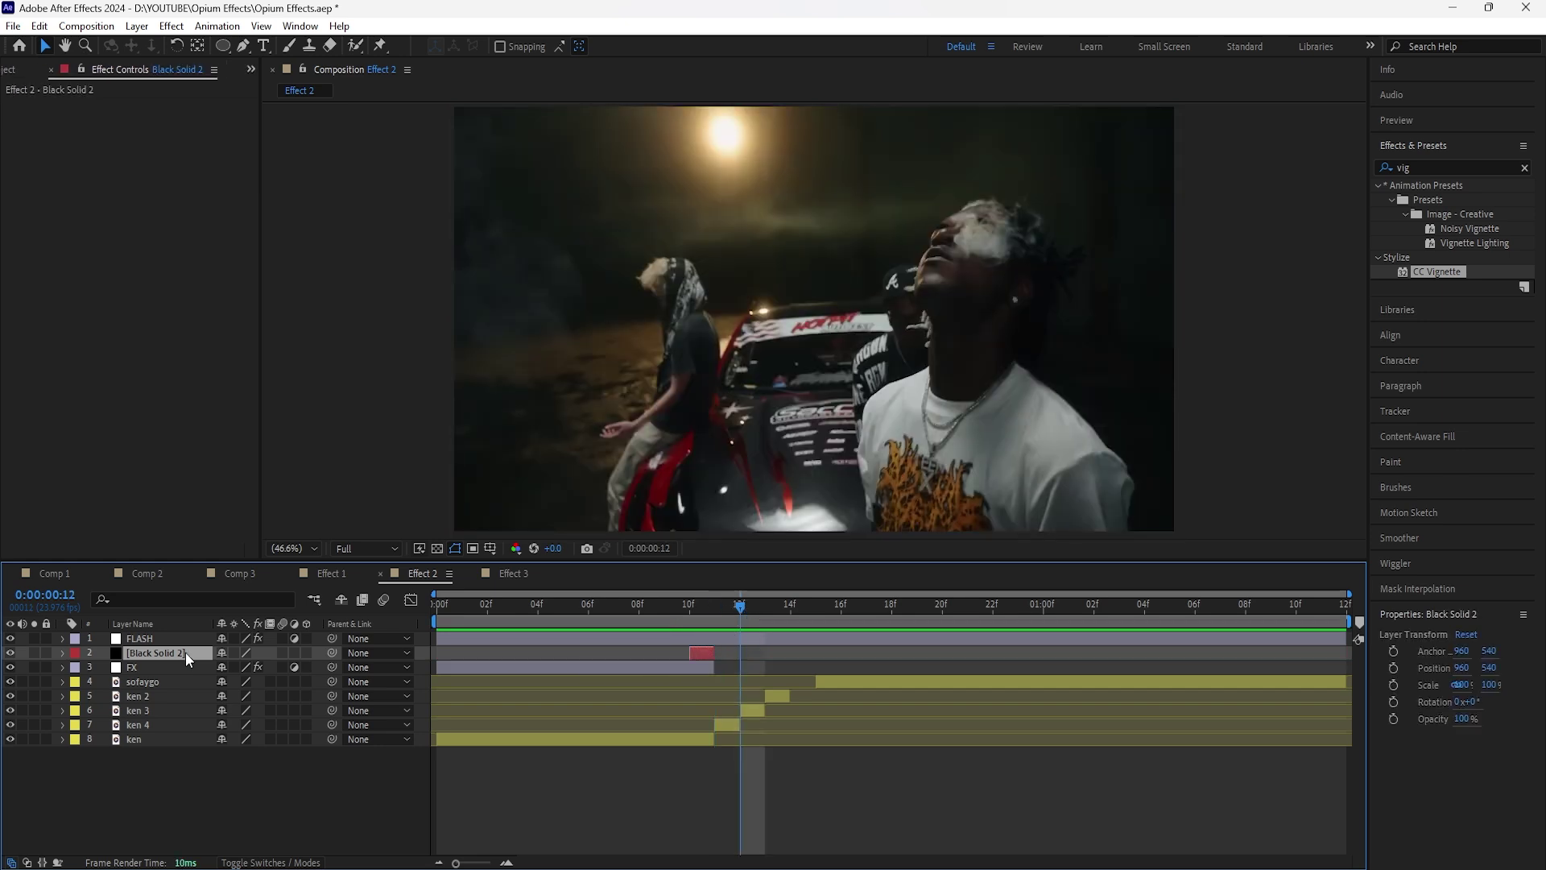
# Step: Duplicate the black solid twice, place the copies at frames 12 and 14, and play back the result
pyautogui.hotkey('ctrl', 'd')
pyautogui.hotkey('ctrl', 'd')
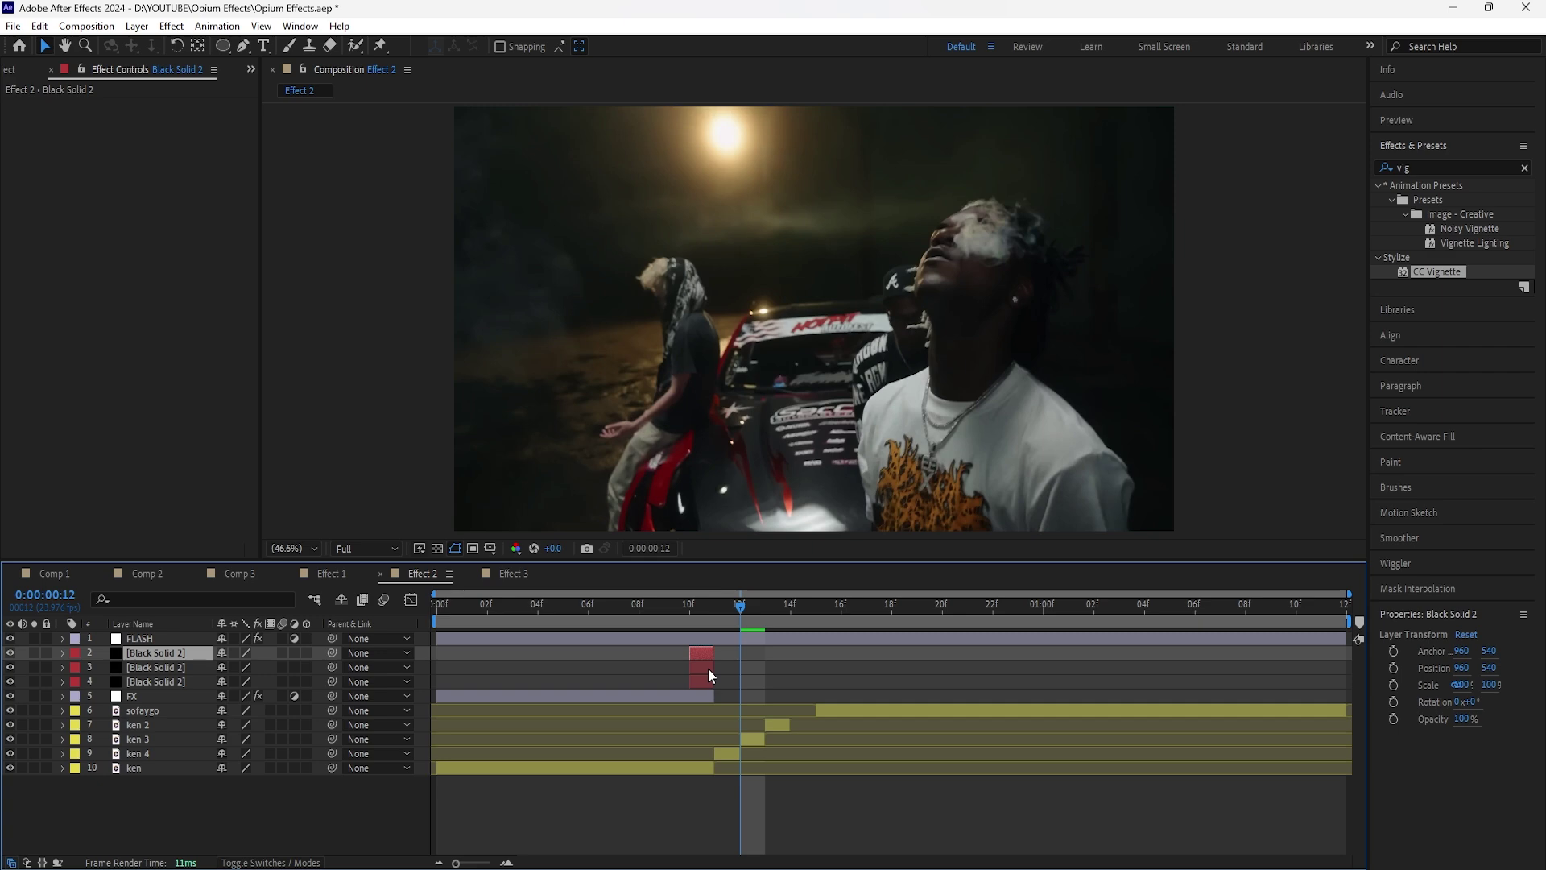
pyautogui.moveTo(705, 668); pyautogui.dragTo(803, 654)
pyautogui.click(843, 708)
pyautogui.moveTo(717, 612); pyautogui.dragTo(588, 622)
pyautogui.press('space')
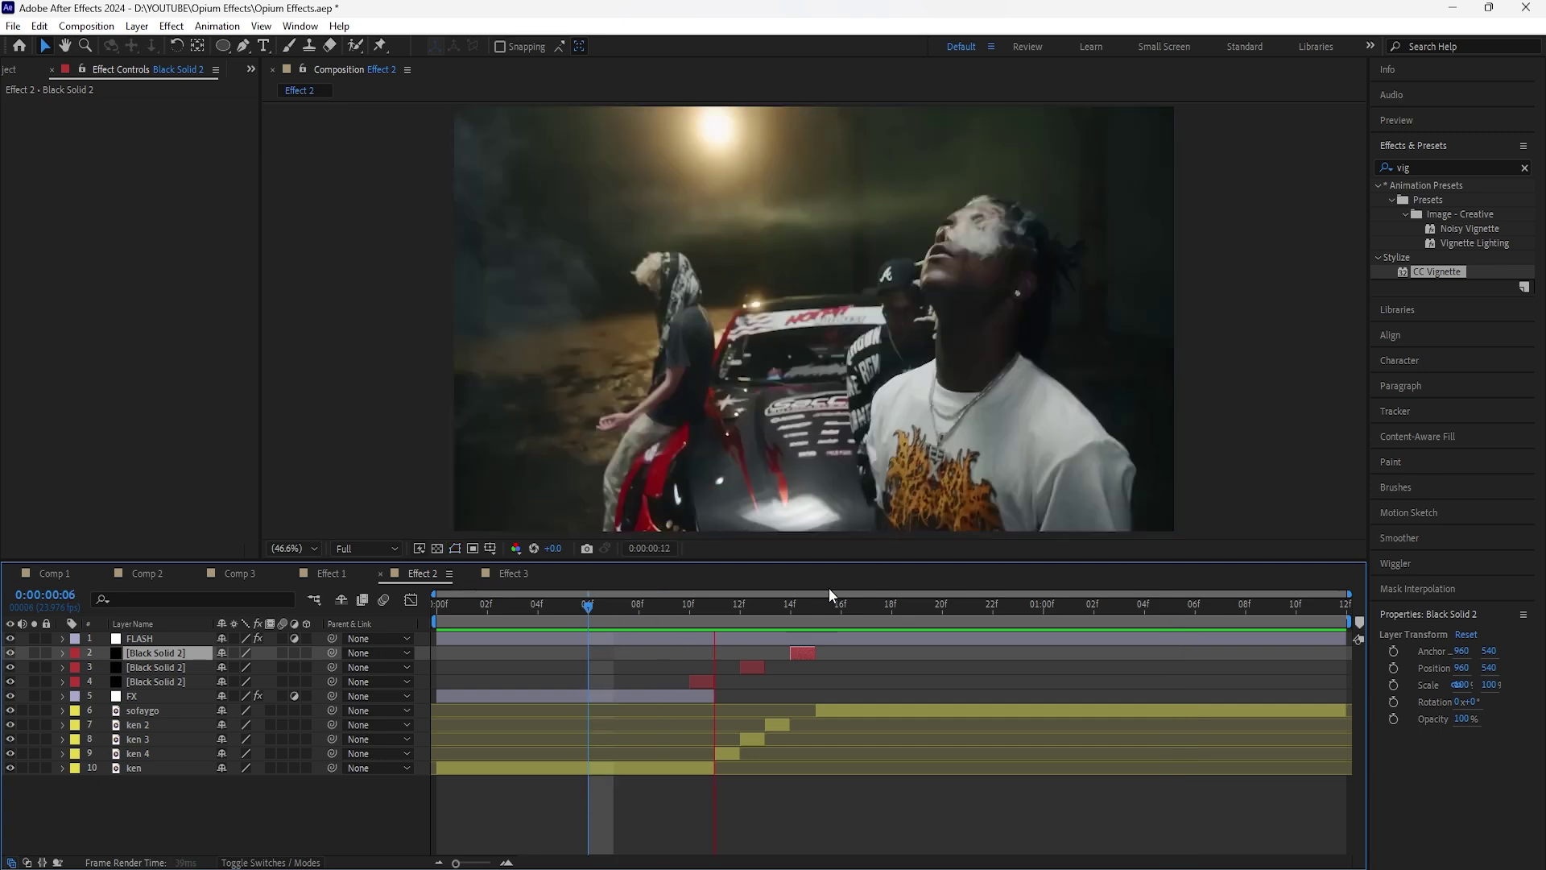
# Step: Duplicate the FX layer twice and split both copies at frame 10, keeping only their single-frame ends
pyautogui.moveTo(685, 611); pyautogui.dragTo(715, 696)
pyautogui.click(715, 770)
pyautogui.click(158, 697)
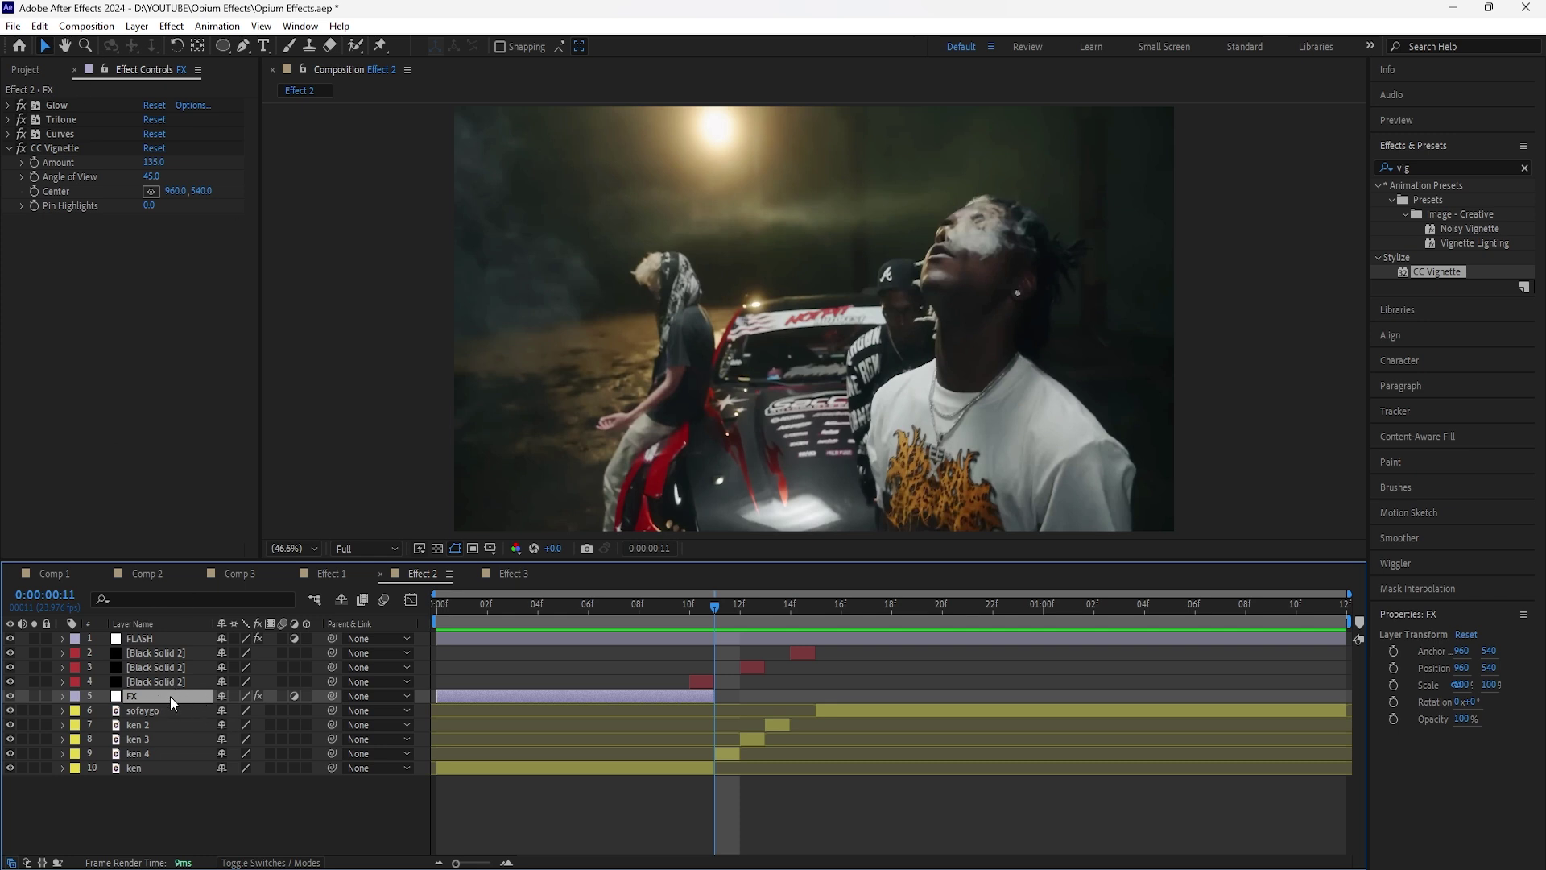
pyautogui.hotkey('ctrl', 'd')
pyautogui.hotkey('ctrl', 'd')
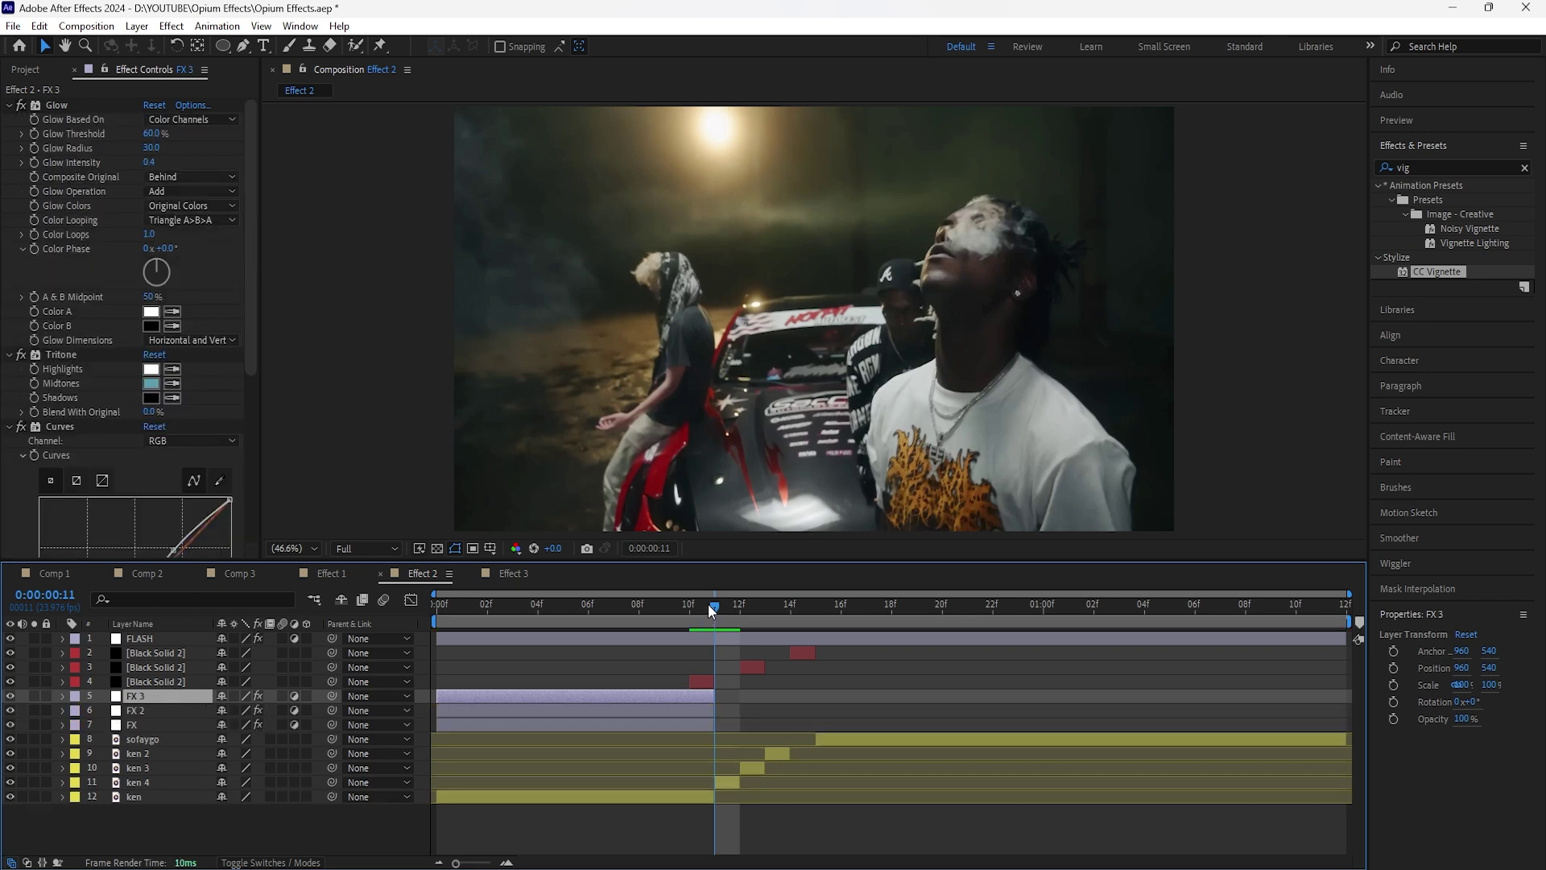
pyautogui.moveTo(708, 605); pyautogui.dragTo(690, 606)
pyautogui.keyDown('shift'); pyautogui.click(703, 712); pyautogui.keyUp('shift')
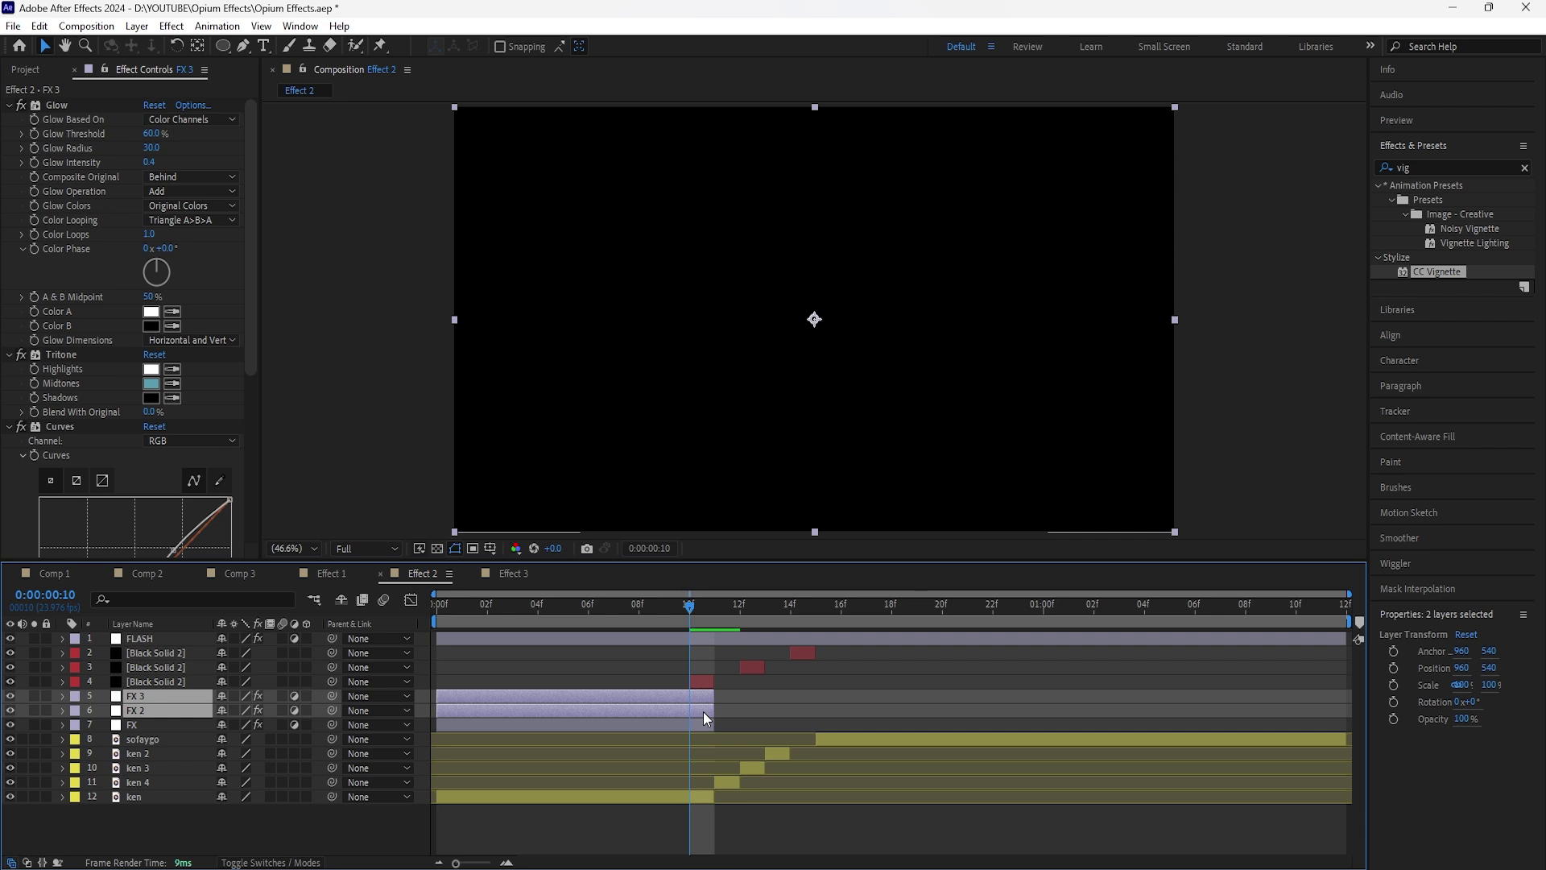
pyautogui.hotkey('ctrl', 'shift', 'd')
# Step: Stack the two single-frame FX copies between the black solids, placing FX 4 at frame 11 and FX 5 at frame 13
pyautogui.moveTo(153, 711); pyautogui.dragTo(156, 681)
pyautogui.moveTo(703, 680); pyautogui.dragTo(721, 680)
pyautogui.click(724, 617)
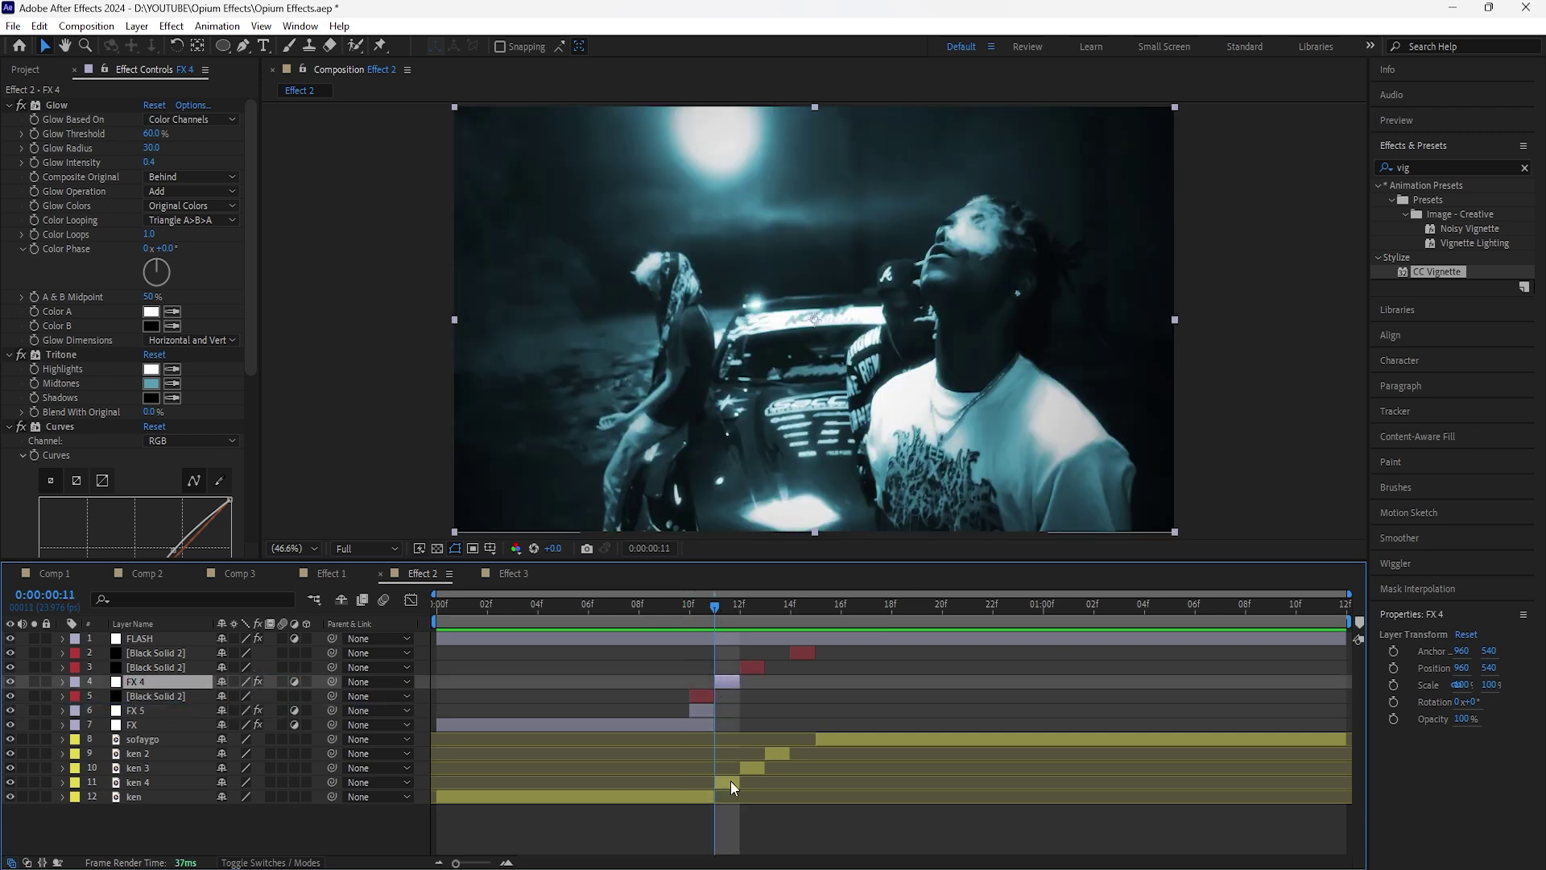
pyautogui.click(731, 782)
pyautogui.moveTo(145, 710); pyautogui.dragTo(145, 667)
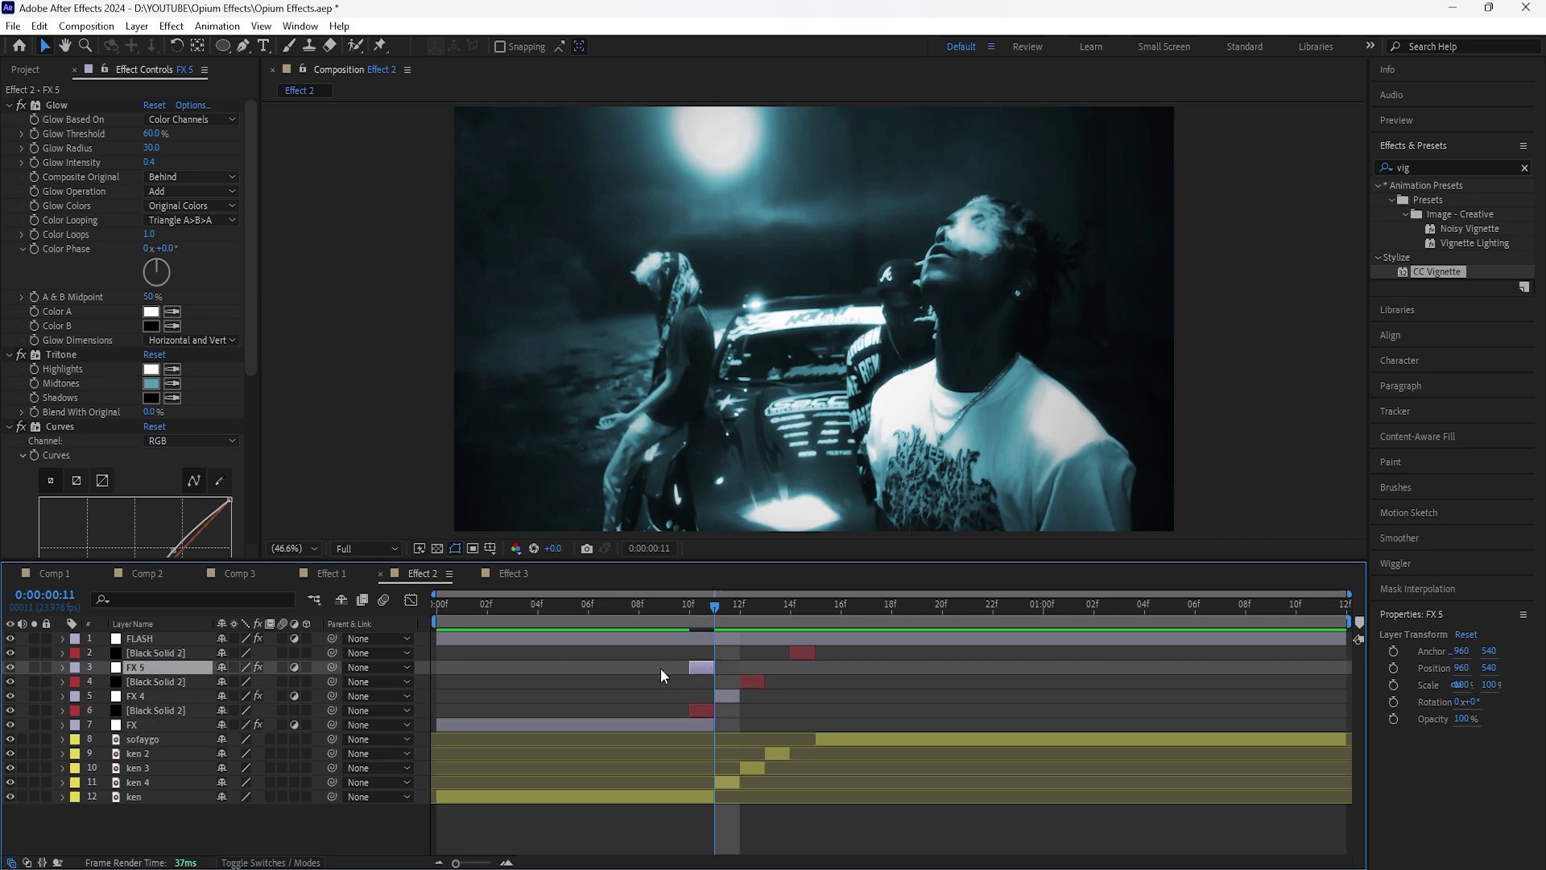
pyautogui.moveTo(704, 665); pyautogui.dragTo(784, 665)
# Step: Collapse the upper effects and turn off CC Vignette on the FX 4 and FX 5 layers
pyautogui.click(728, 694)
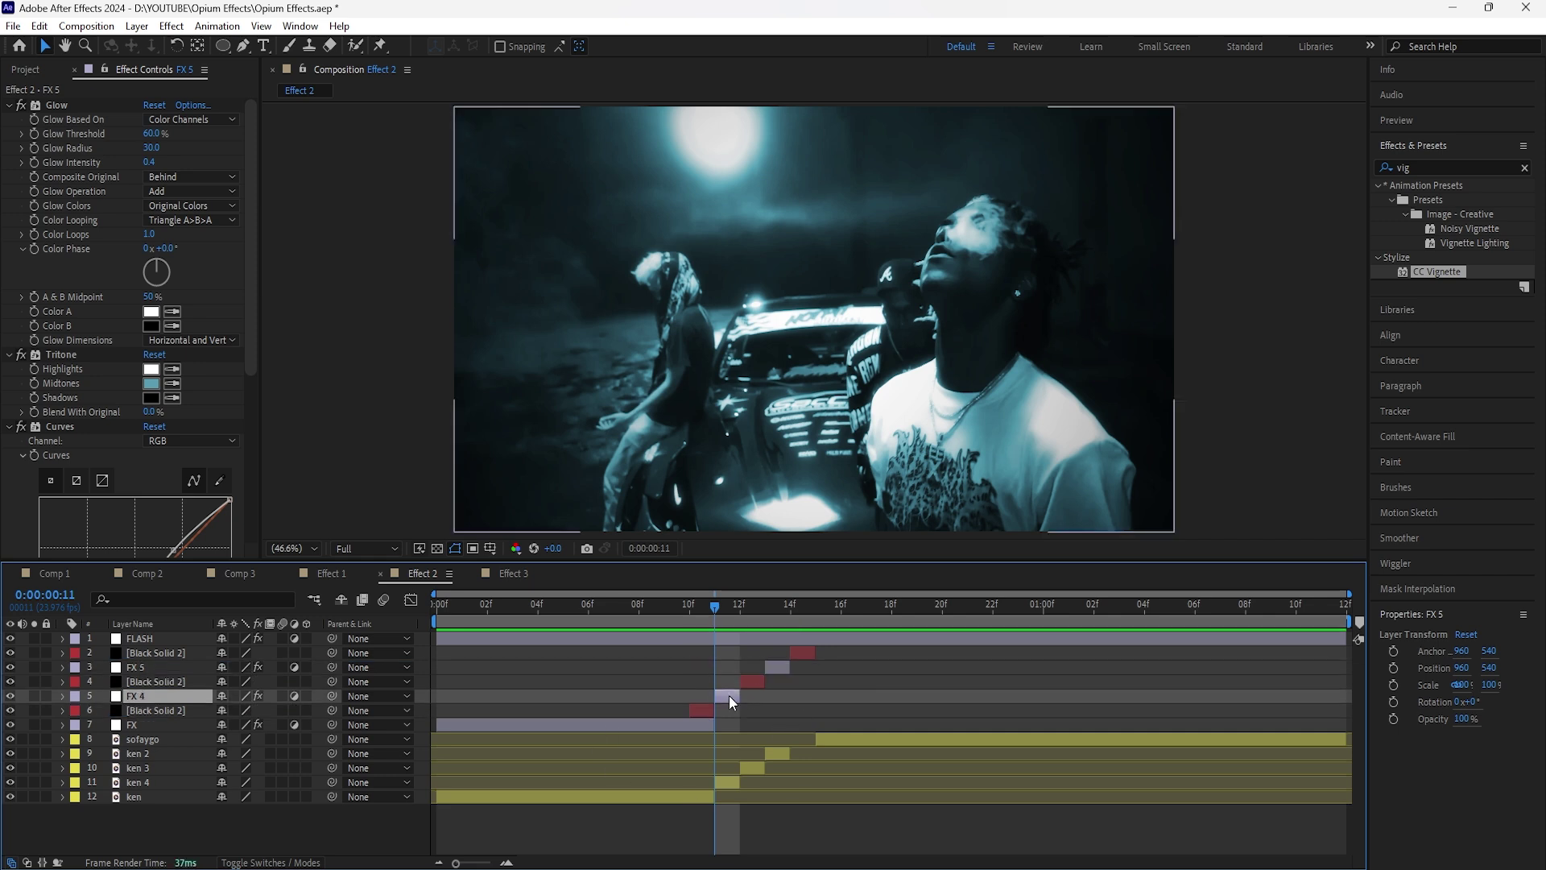
pyautogui.click(10, 105)
pyautogui.click(10, 120)
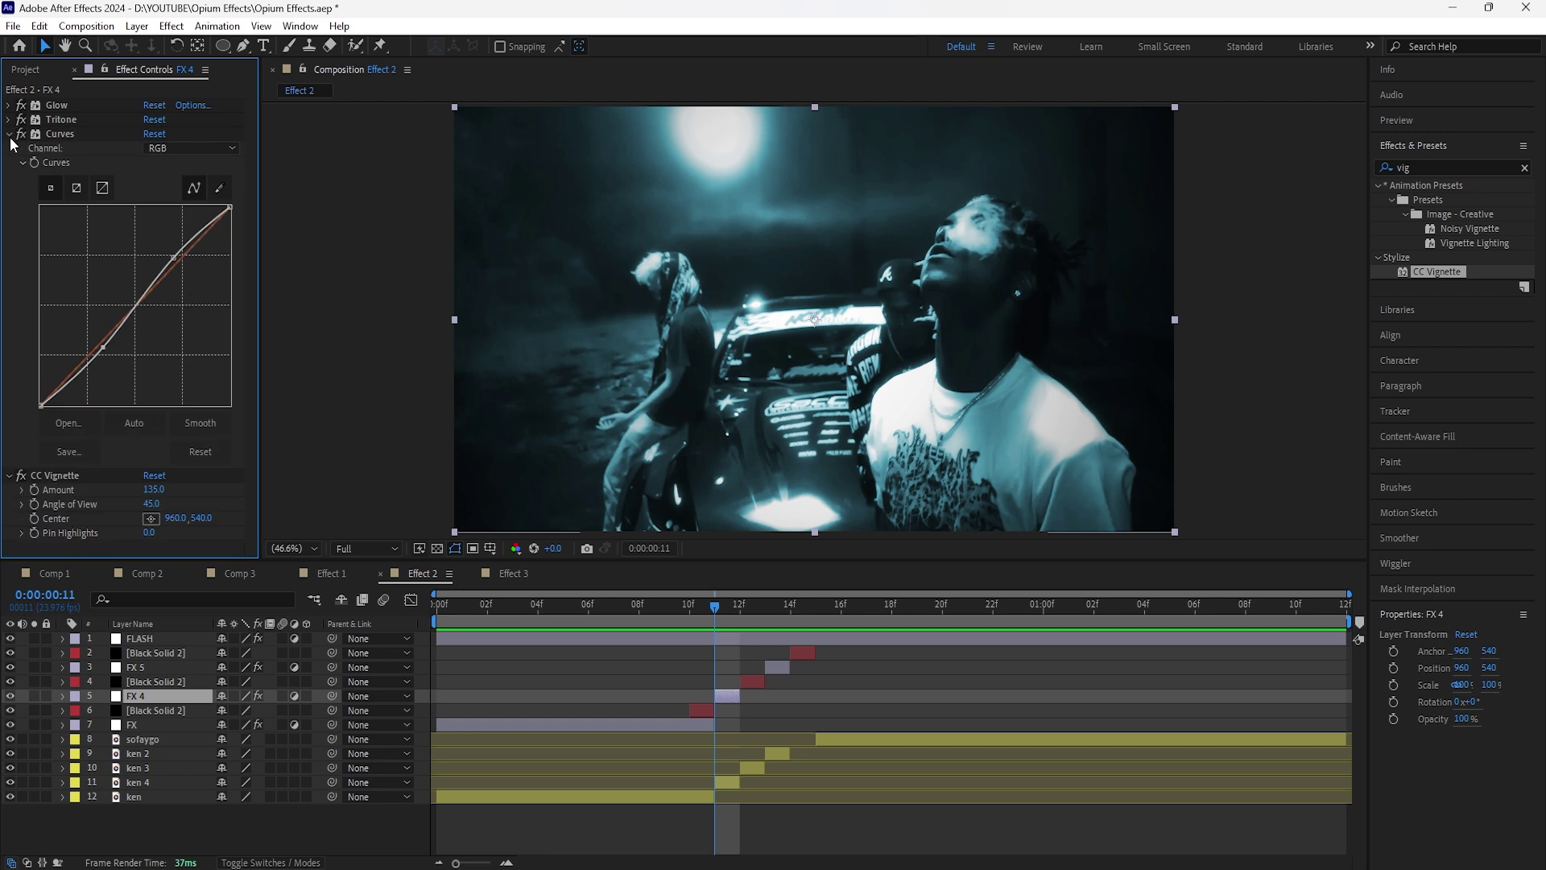
pyautogui.click(11, 135)
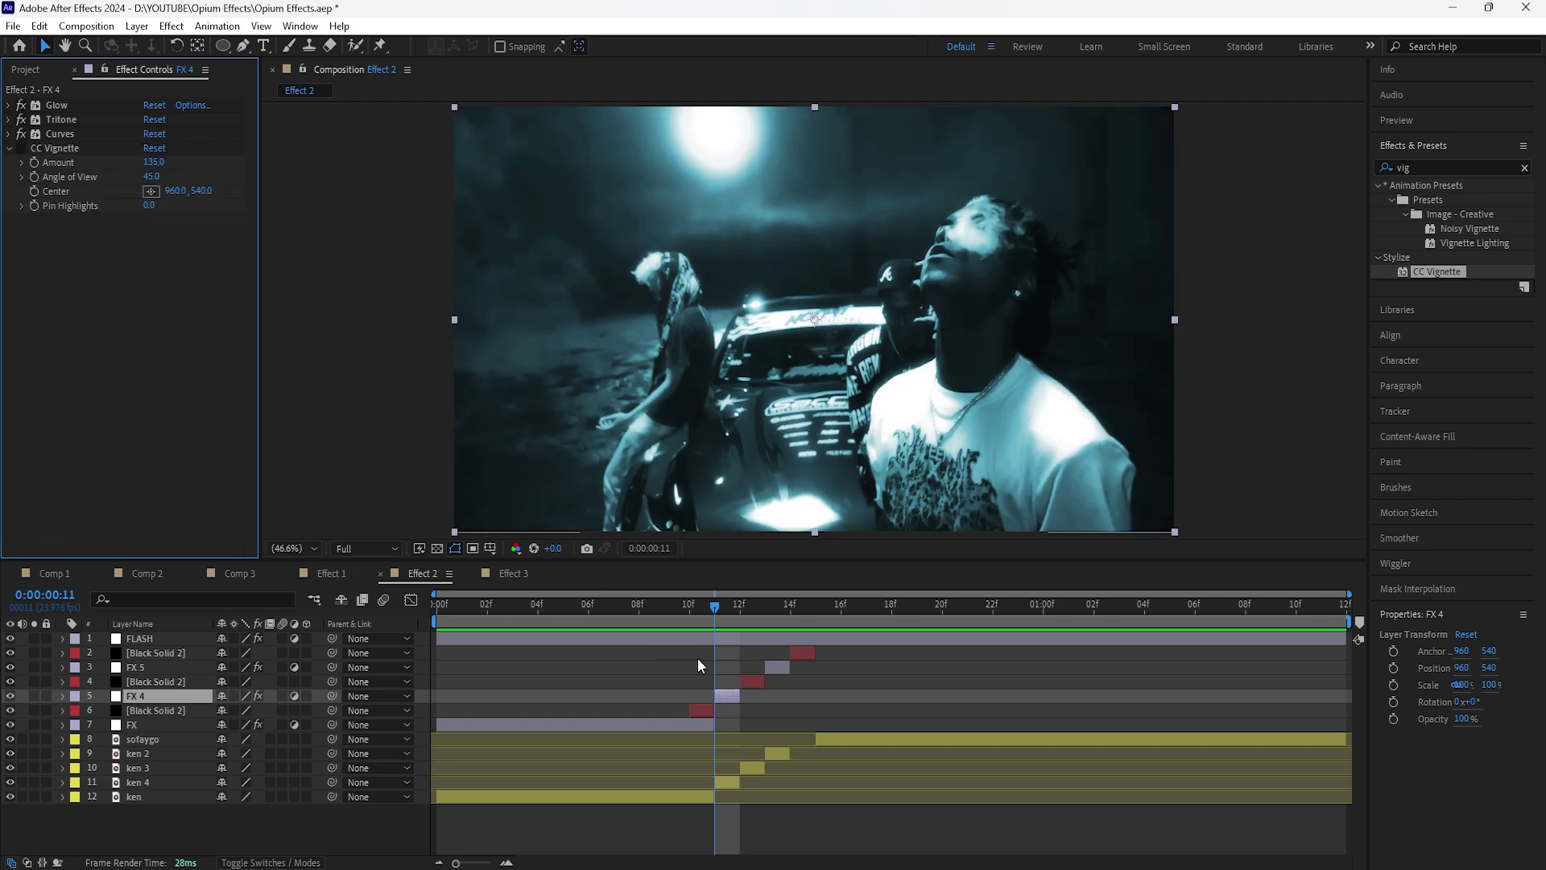
pyautogui.click(776, 669)
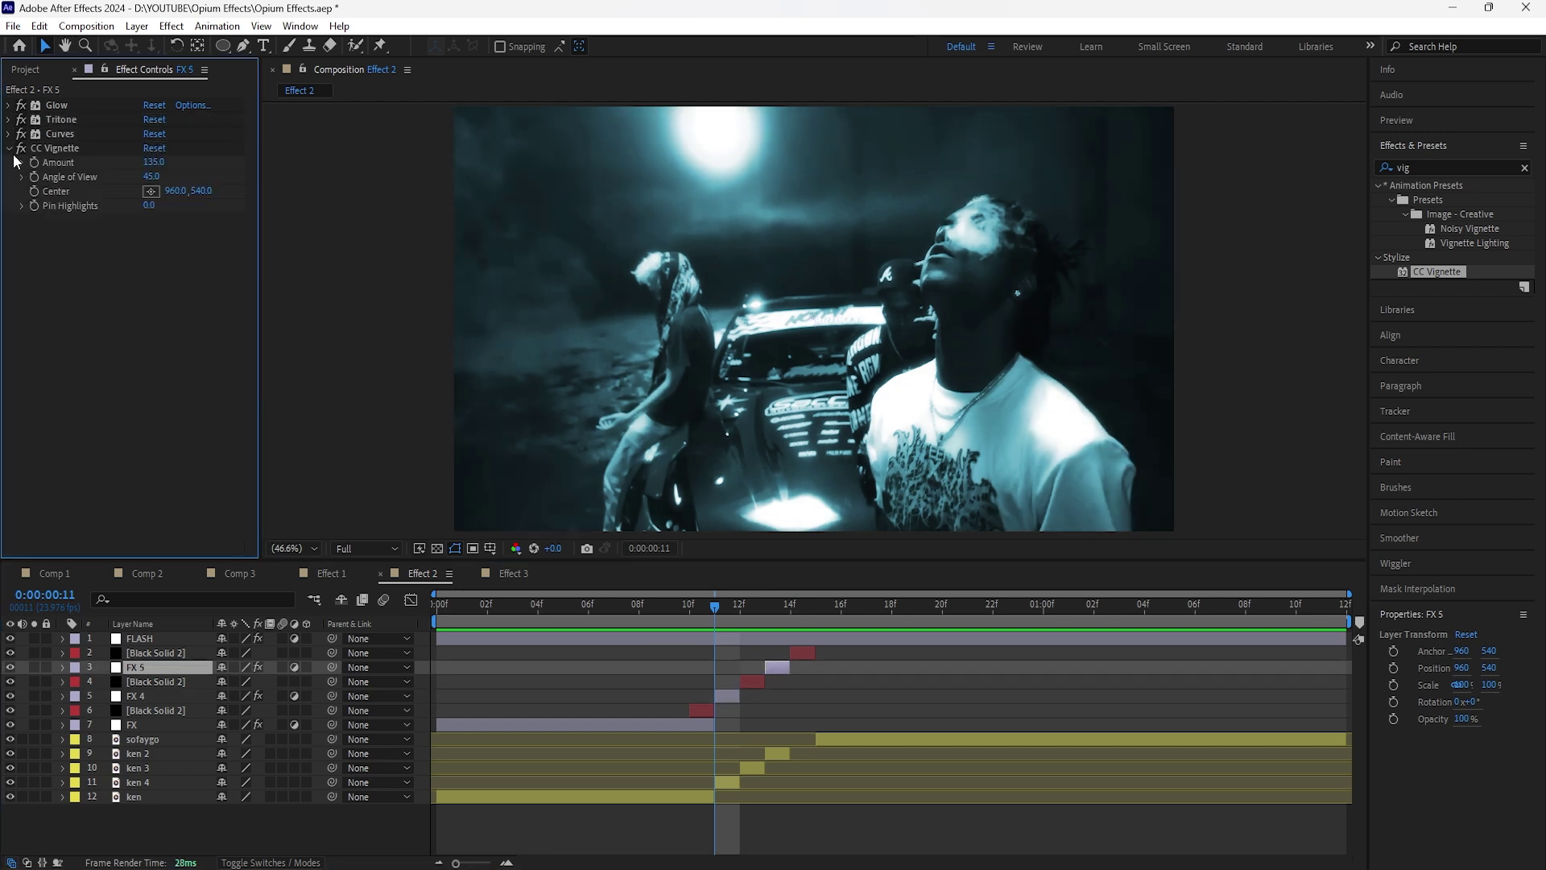
# Step: Steepen the S-curve in FX 4's Curves effect and copy that Curves effect to FX 5
pyautogui.click(726, 697)
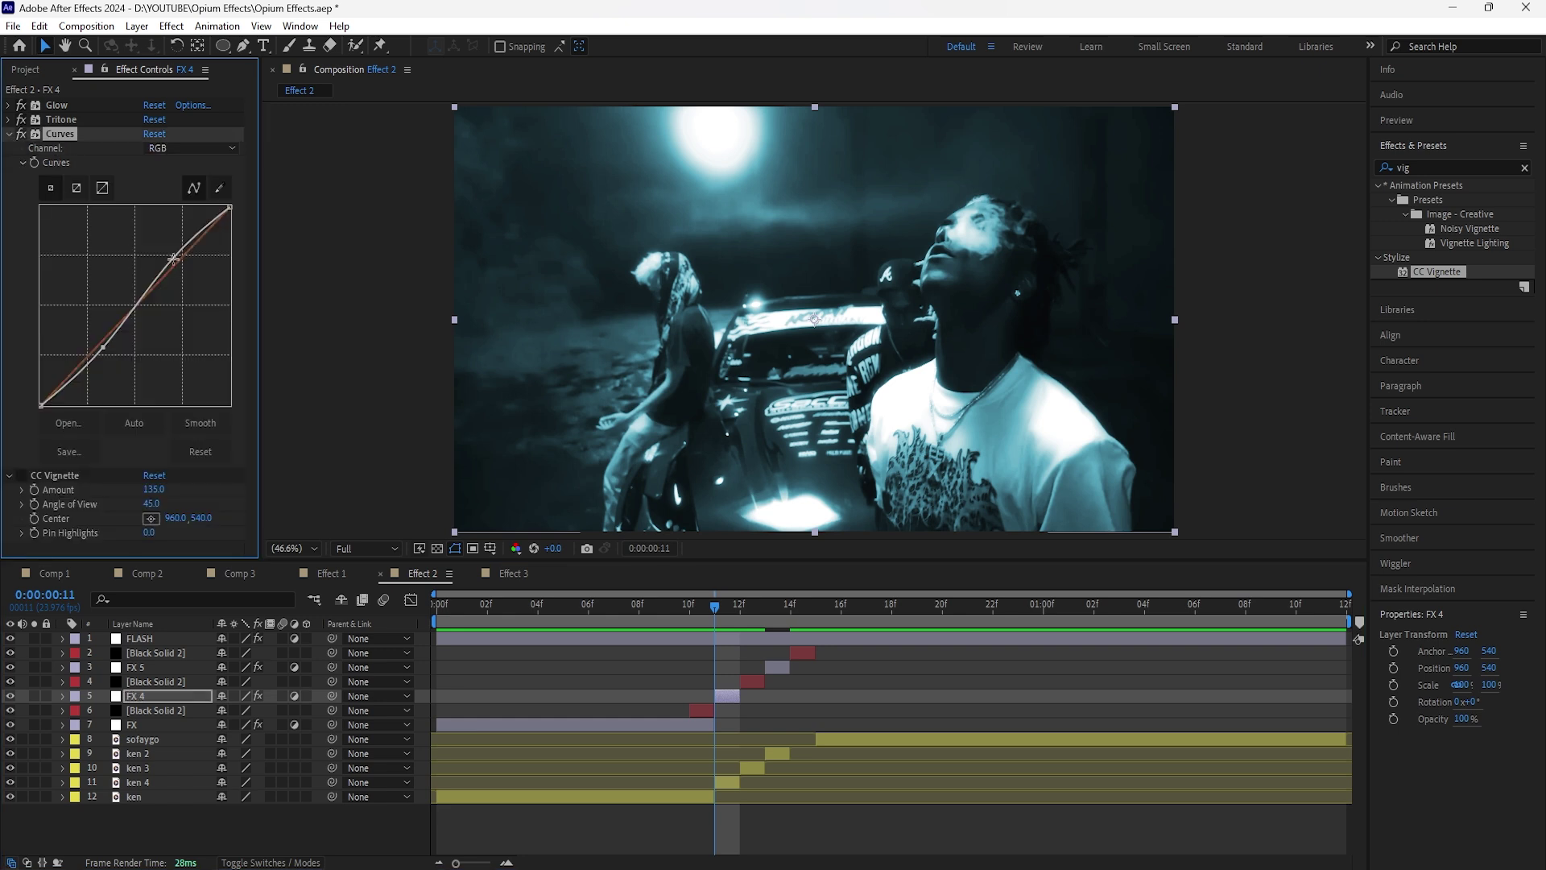
pyautogui.moveTo(173, 258); pyautogui.dragTo(169, 248)
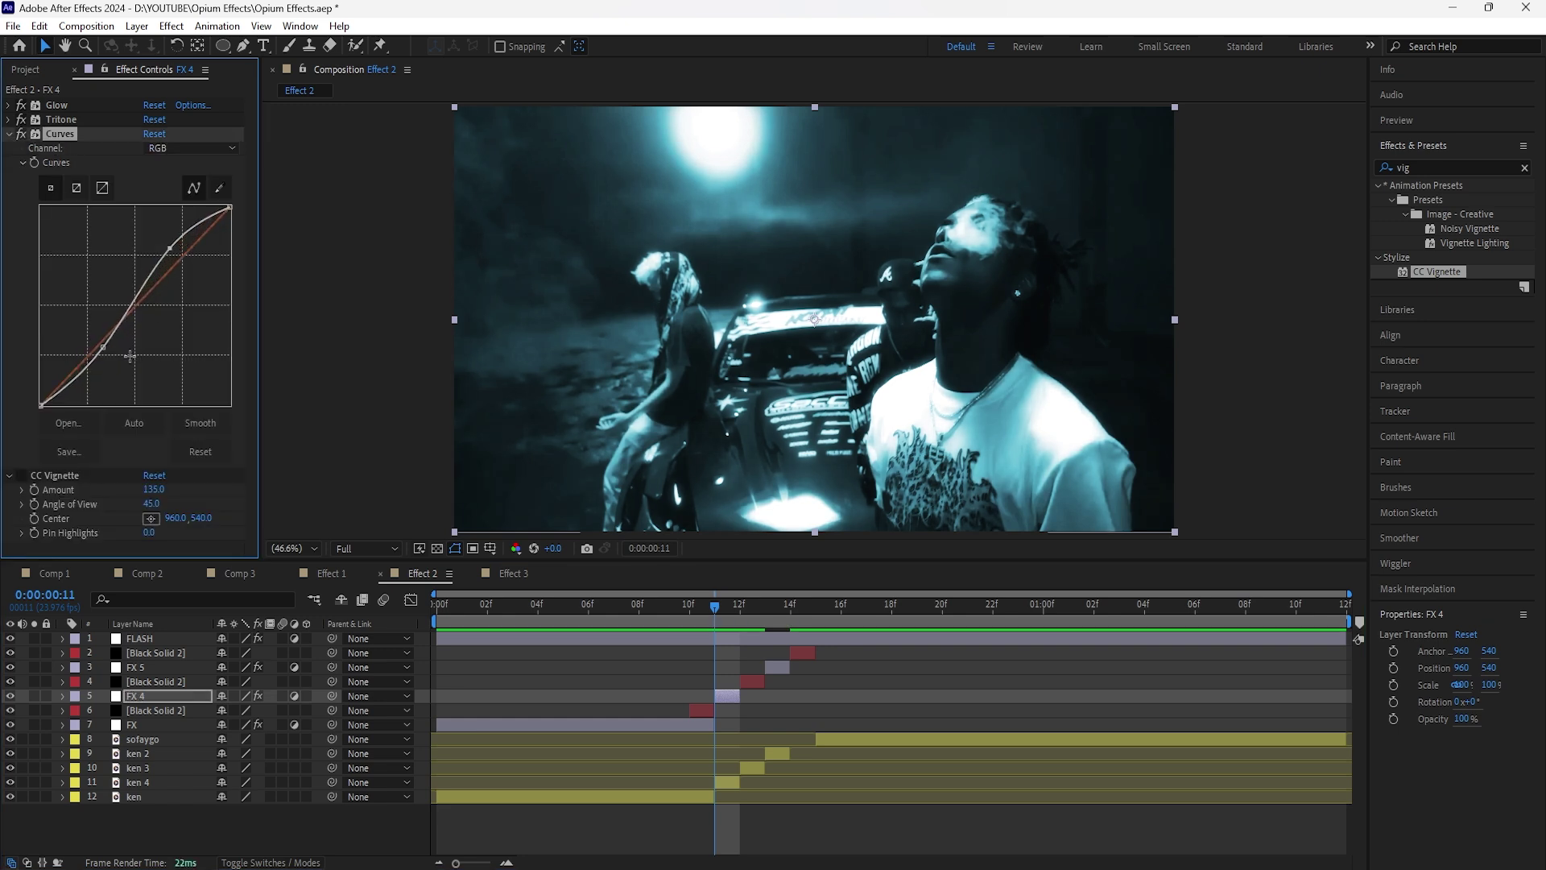
pyautogui.moveTo(105, 346); pyautogui.dragTo(107, 348)
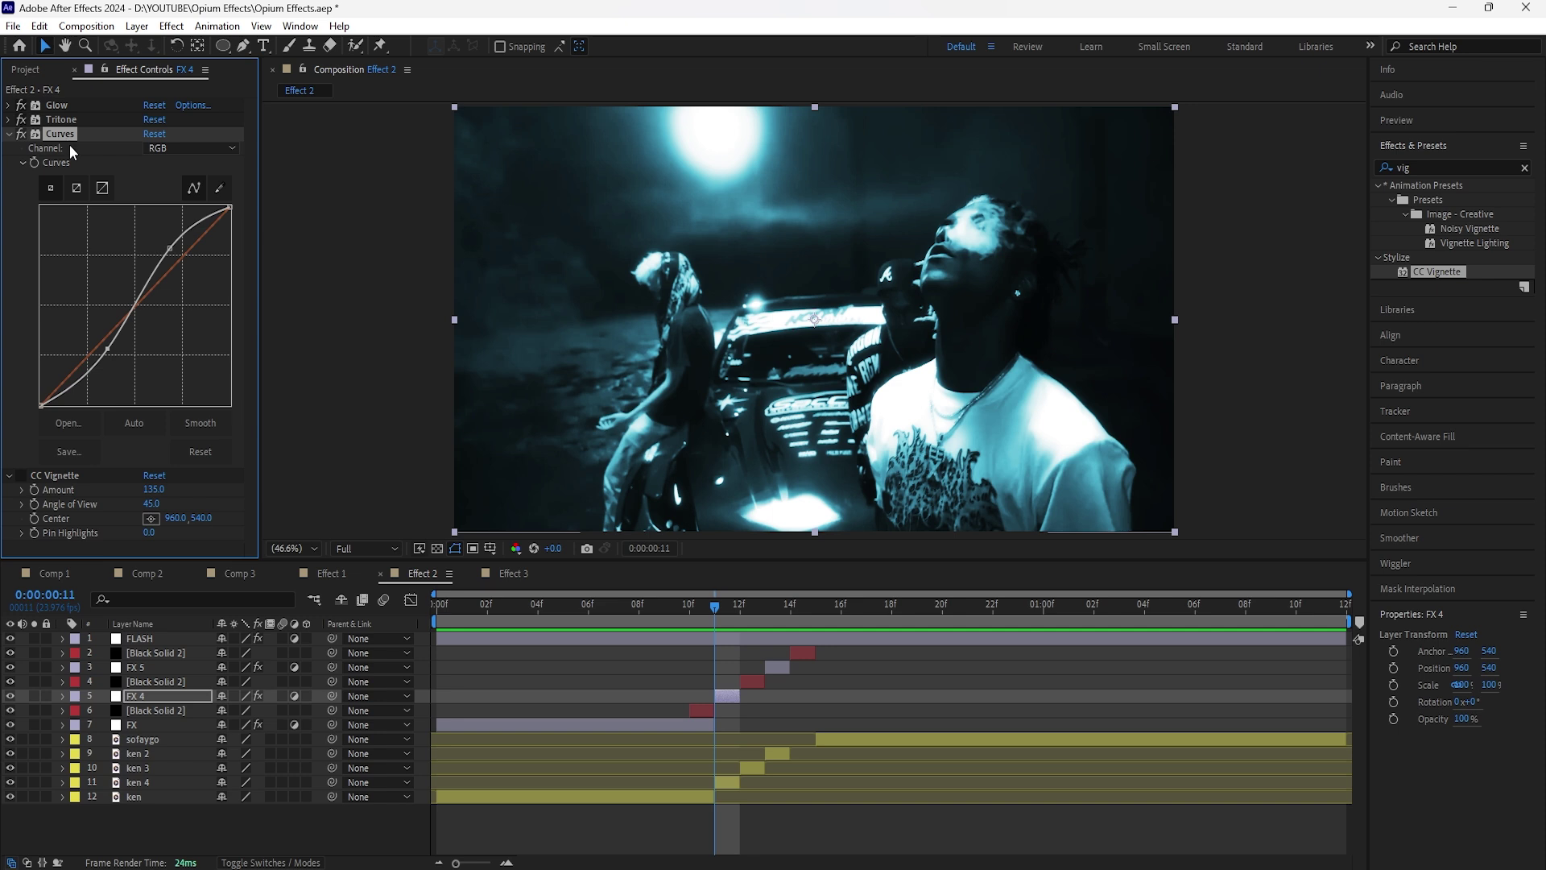
pyautogui.click(778, 668)
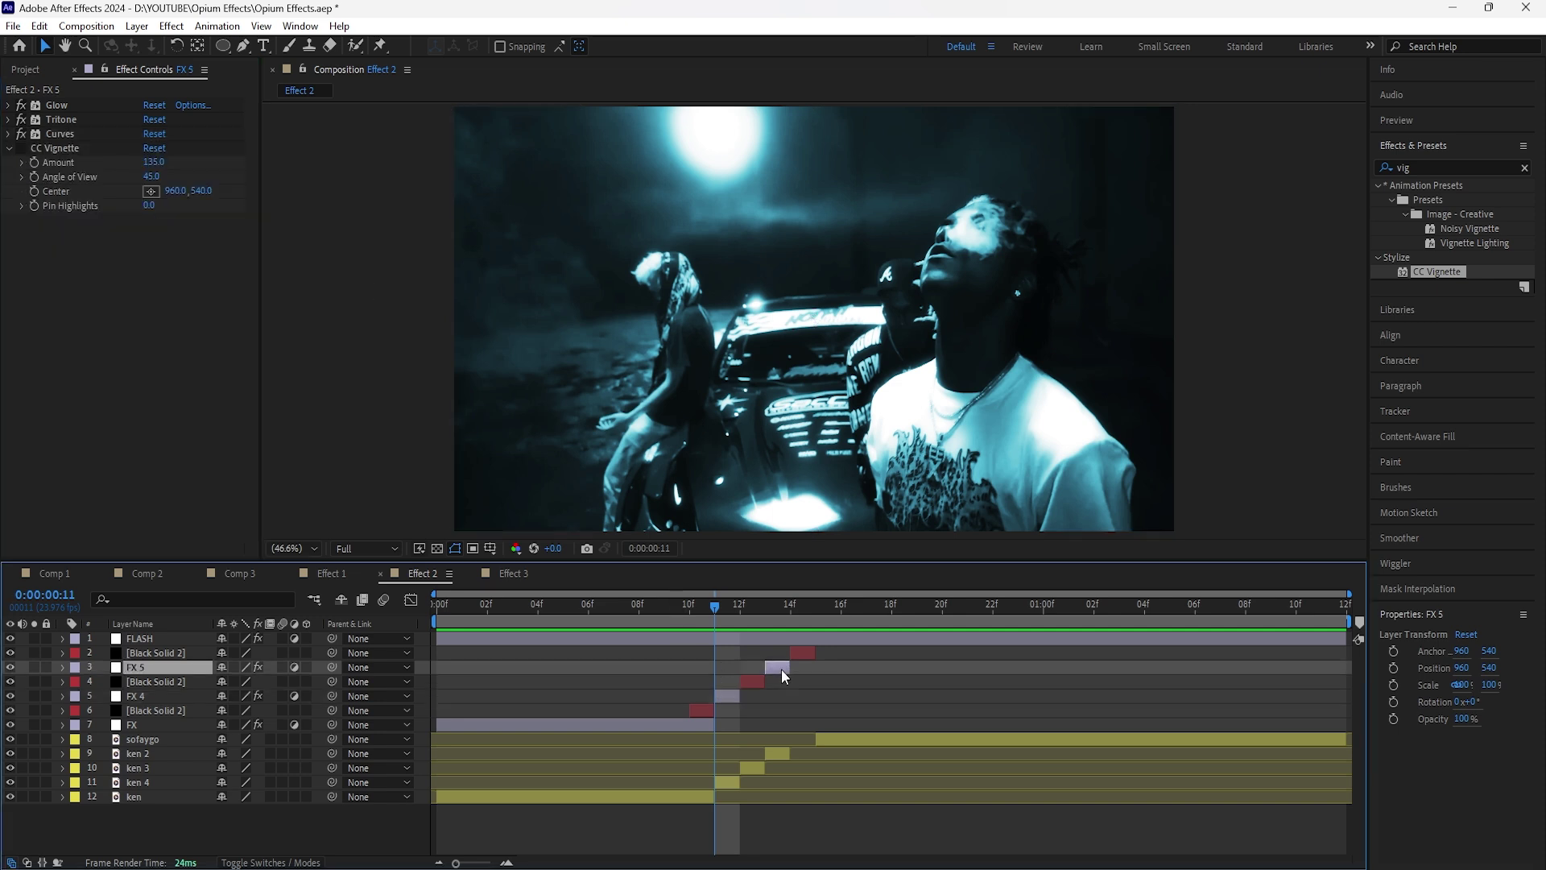
# Step: Apply the Invert effect to FX 4, placed between Tritone and Curves
pyautogui.click(728, 695)
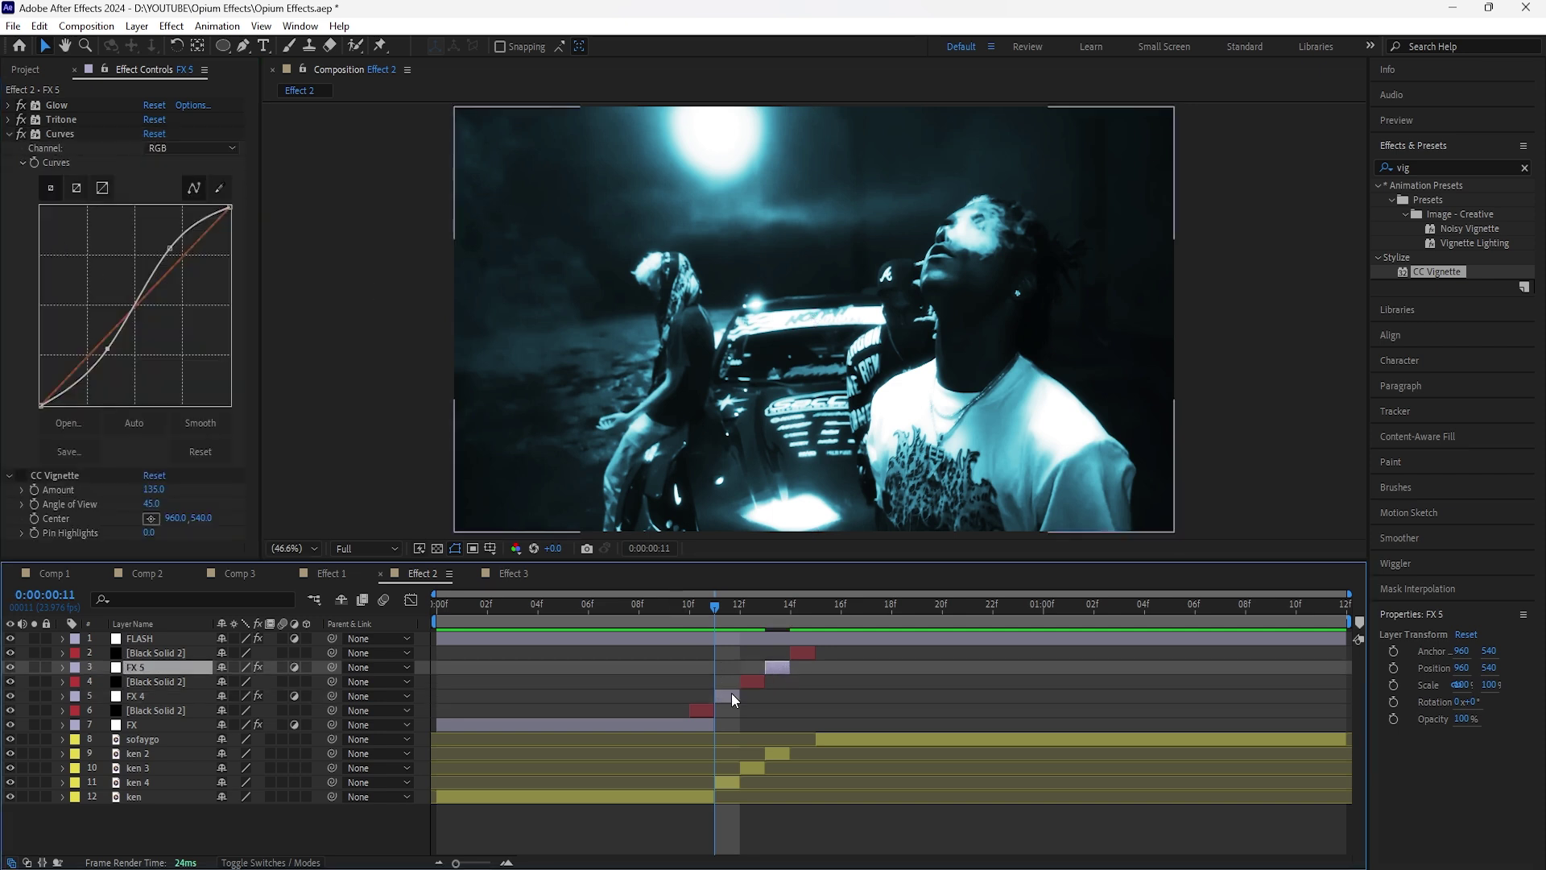
pyautogui.click(1524, 168)
pyautogui.write('inver')
pyautogui.moveTo(1439, 257); pyautogui.dragTo(100, 267)
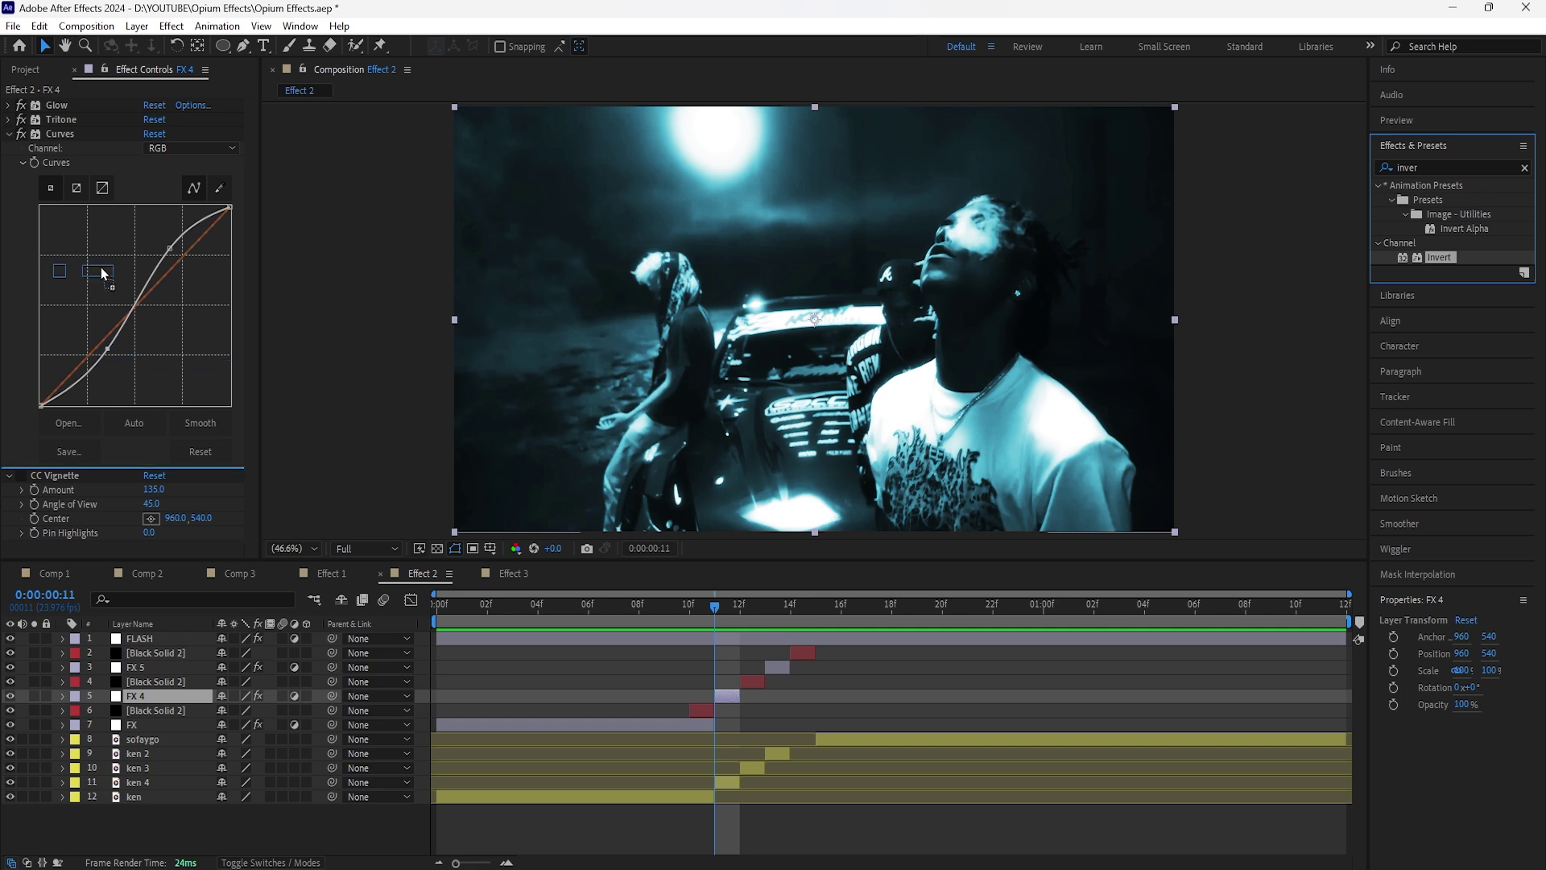
pyautogui.moveTo(95, 152); pyautogui.dragTo(88, 129)
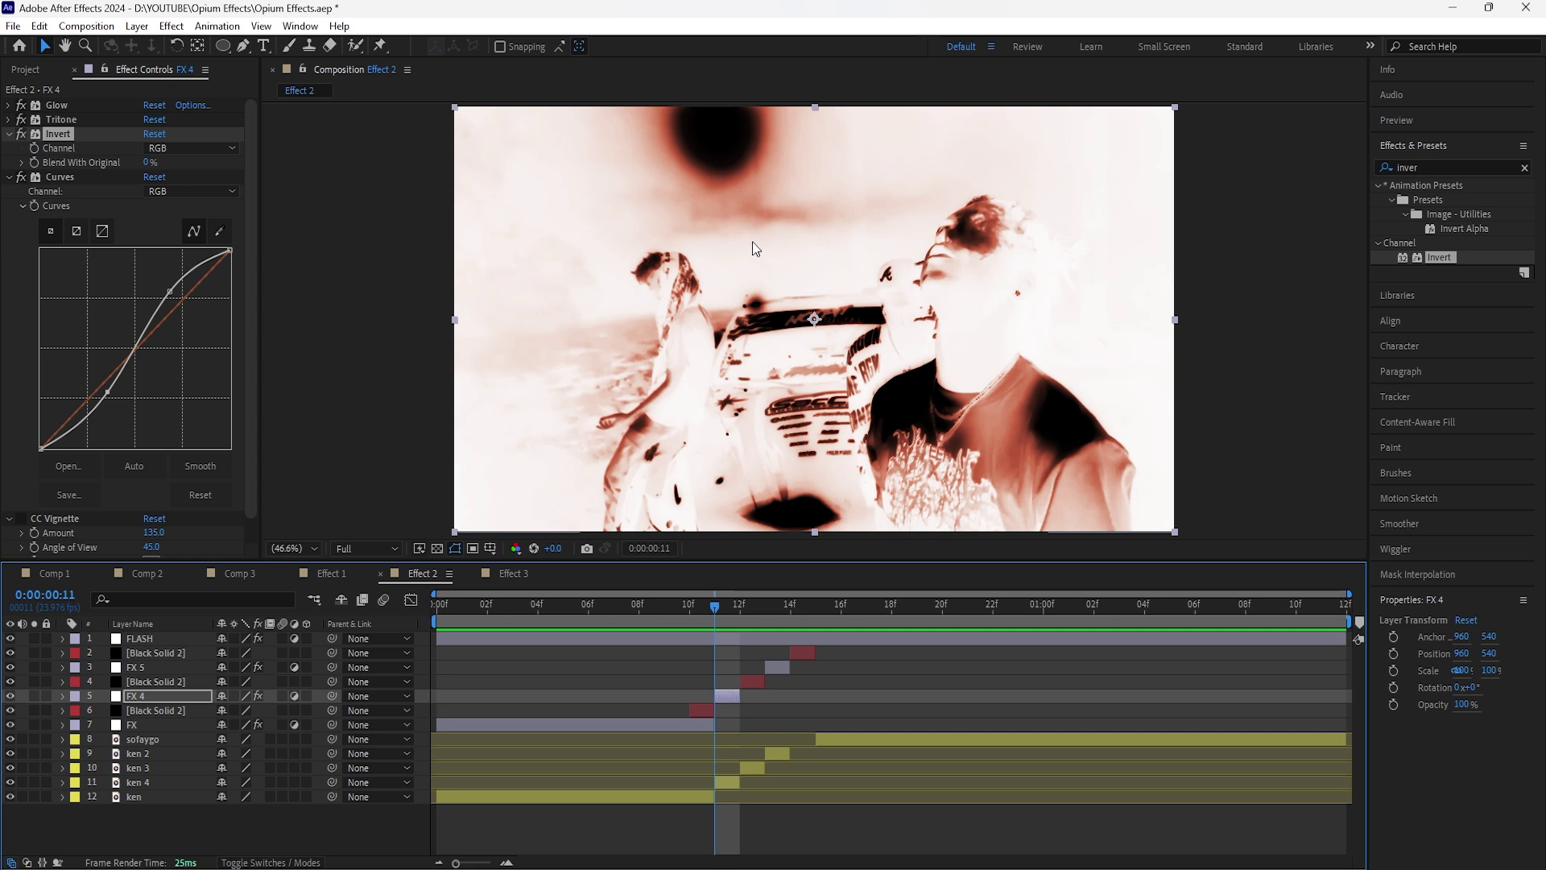
# Step: Set the Tritone midtones color on FX 4 to the red B25959
pyautogui.click(9, 120)
pyautogui.click(151, 148)
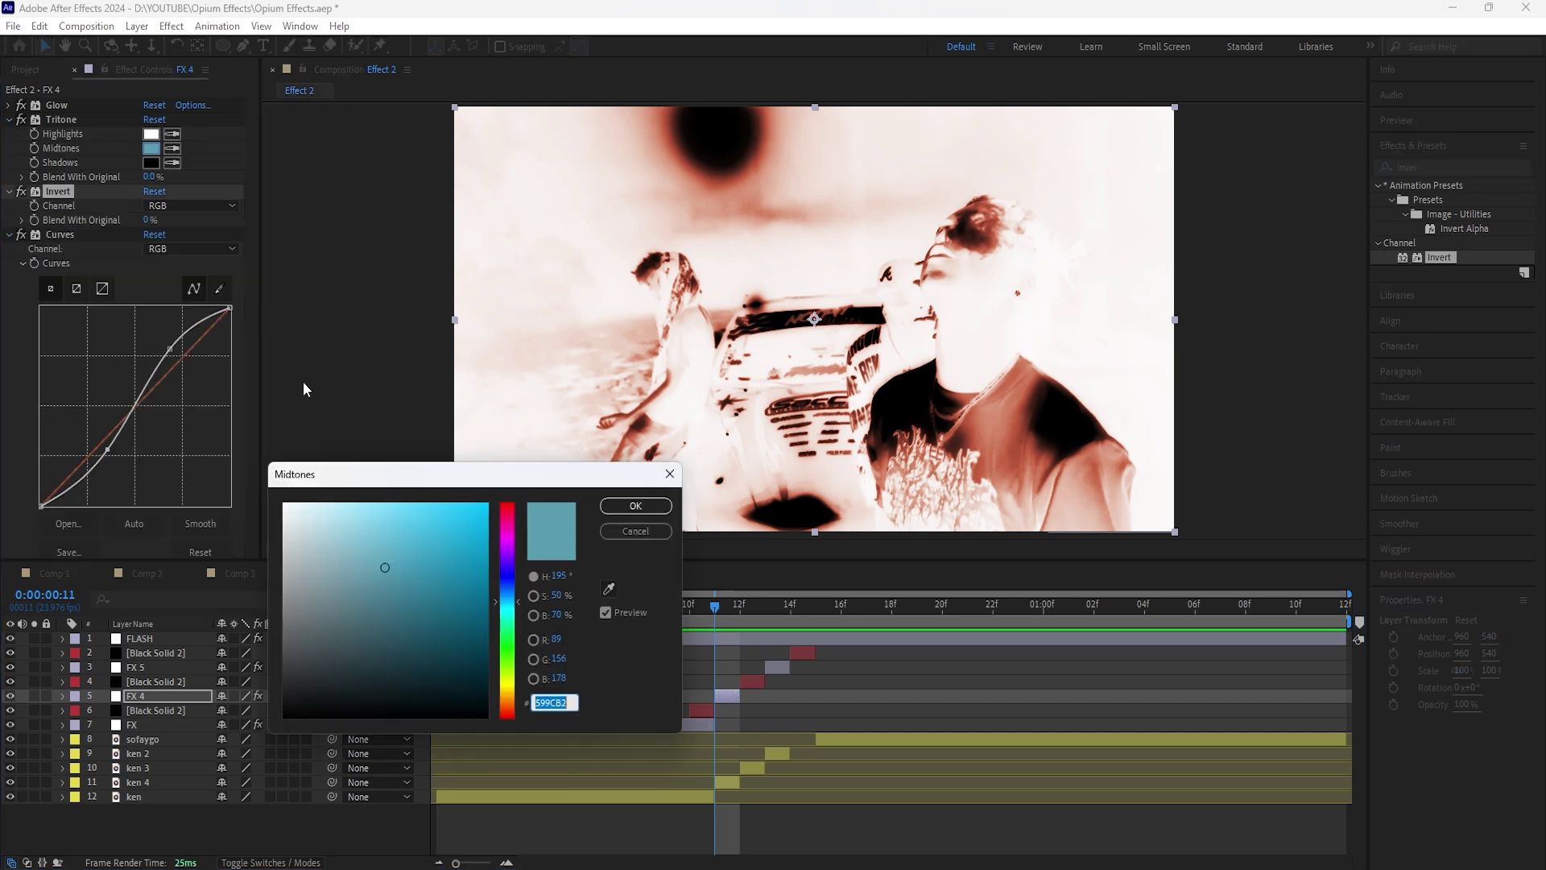
pyautogui.moveTo(509, 530); pyautogui.dragTo(505, 491)
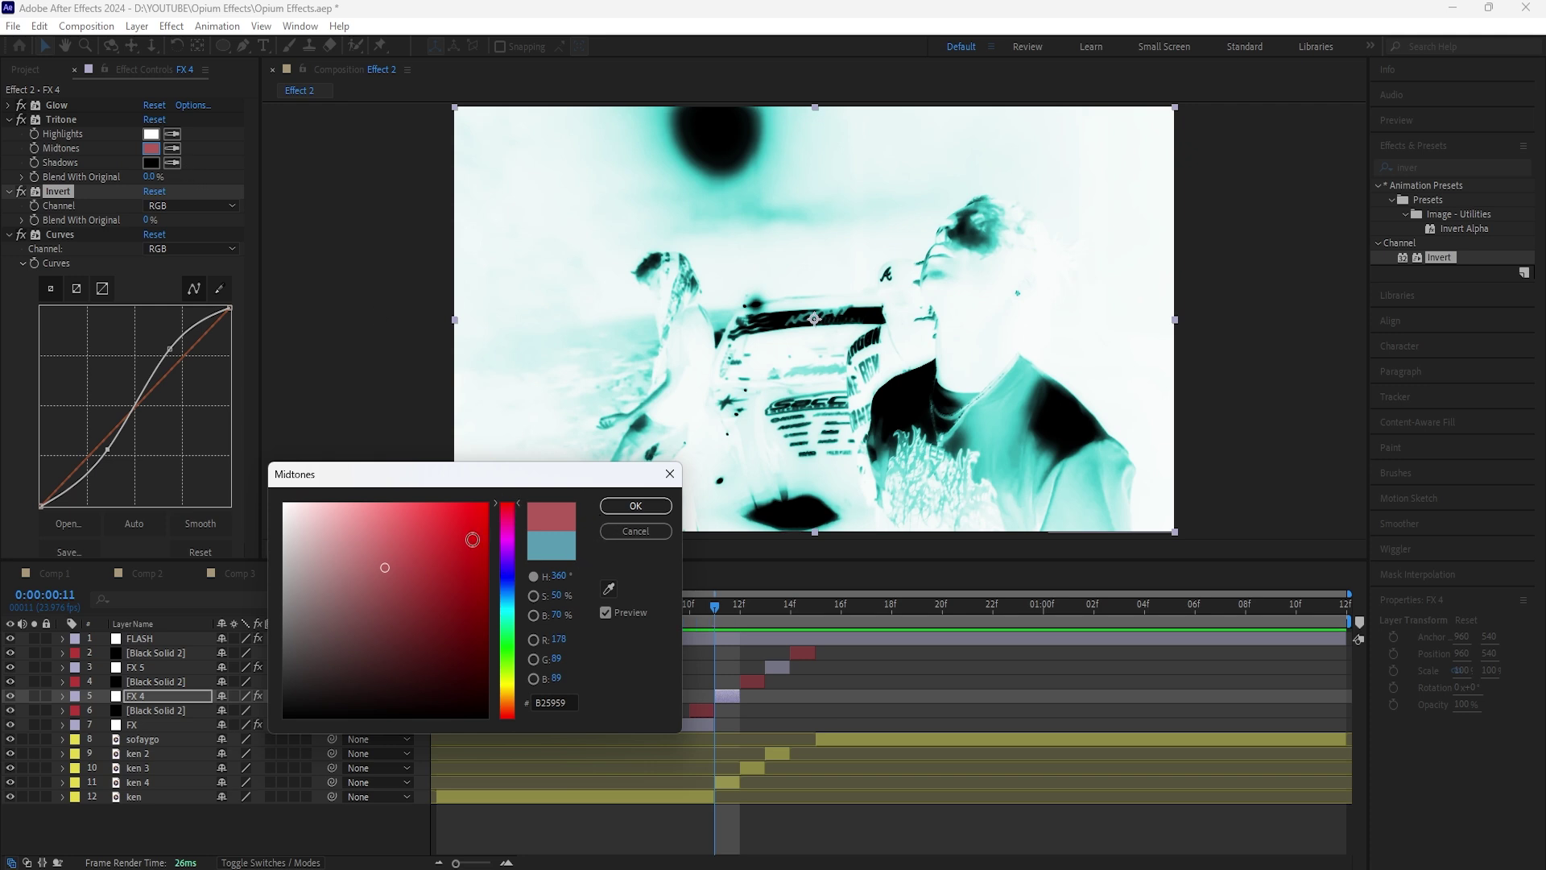
pyautogui.click(635, 506)
# Step: Apply Invert to the FX 5 layer at frame 13 and set its Tritone midtones to B25959
pyautogui.moveTo(717, 606); pyautogui.dragTo(771, 602)
pyautogui.click(778, 668)
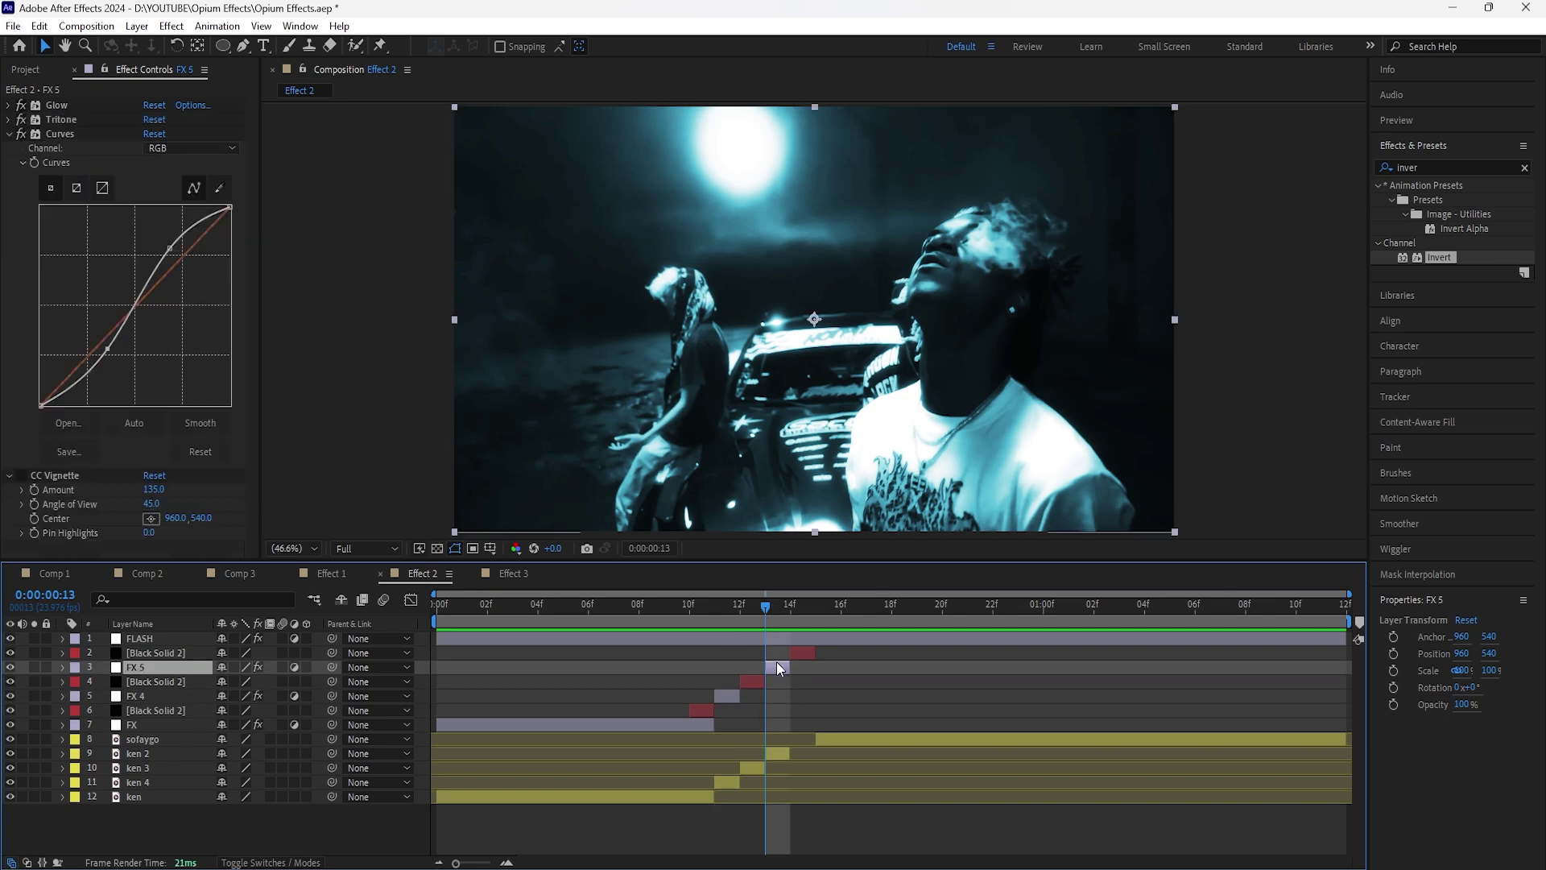
pyautogui.moveTo(718, 605); pyautogui.dragTo(772, 604)
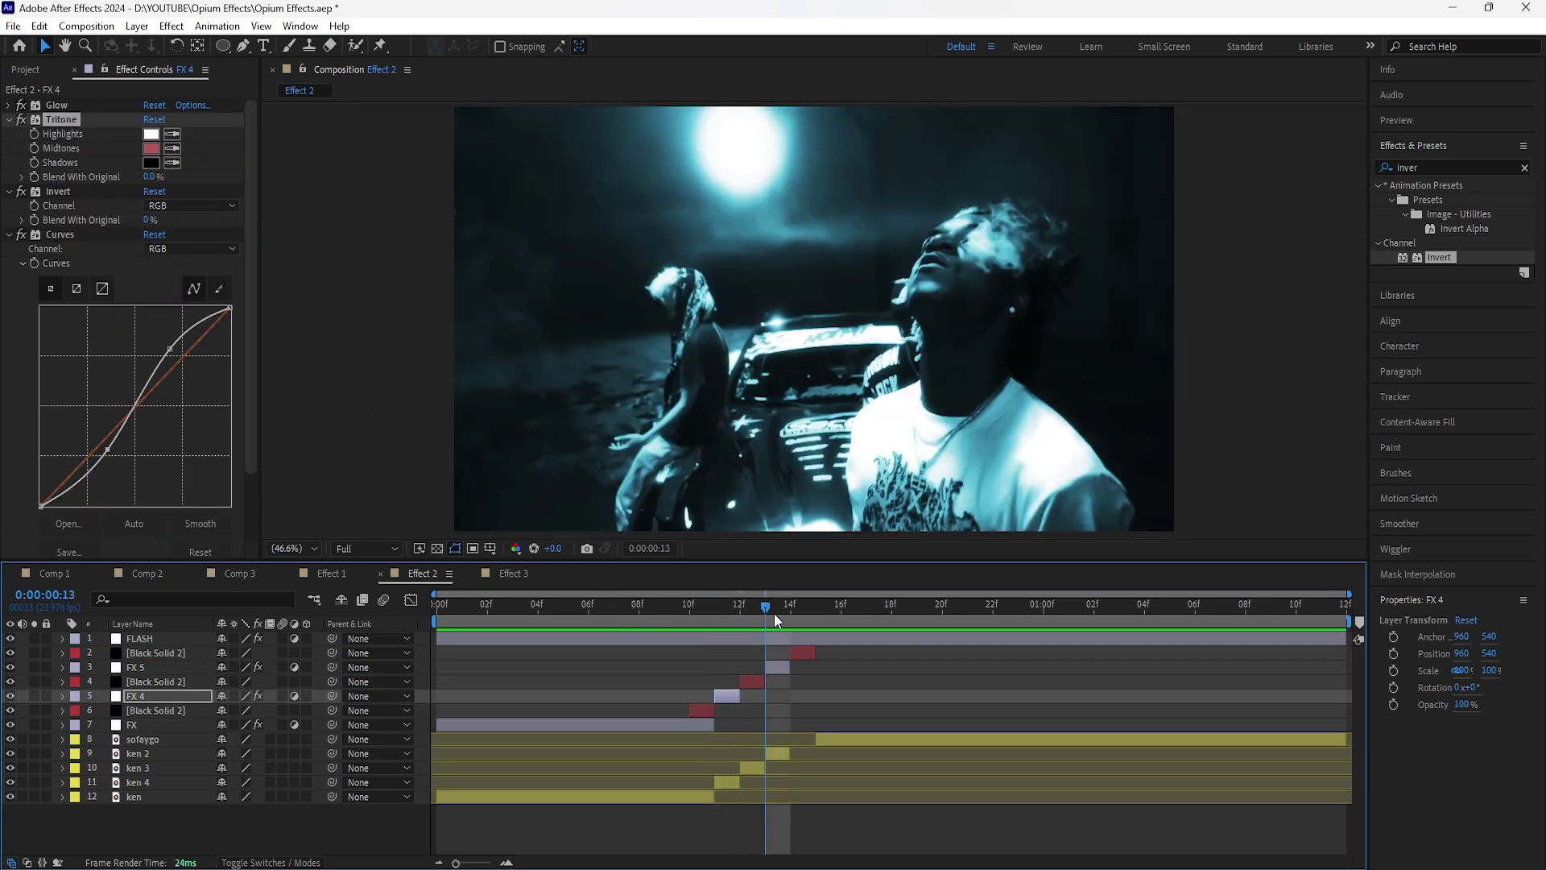
pyautogui.click(776, 668)
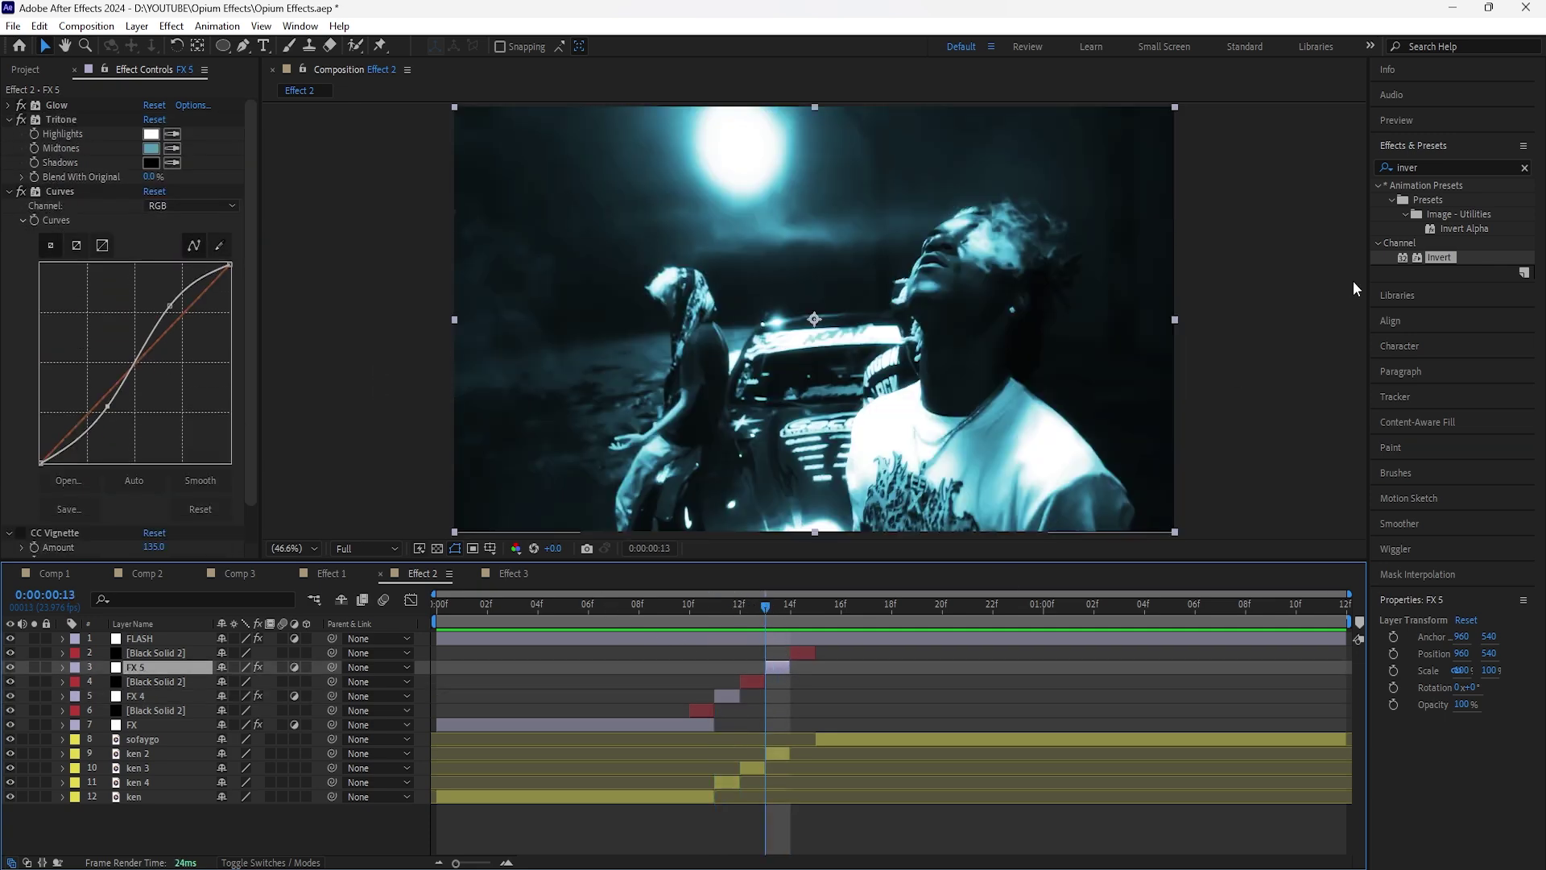
pyautogui.doubleClick(1440, 257)
pyautogui.click(151, 148)
pyautogui.click(505, 525)
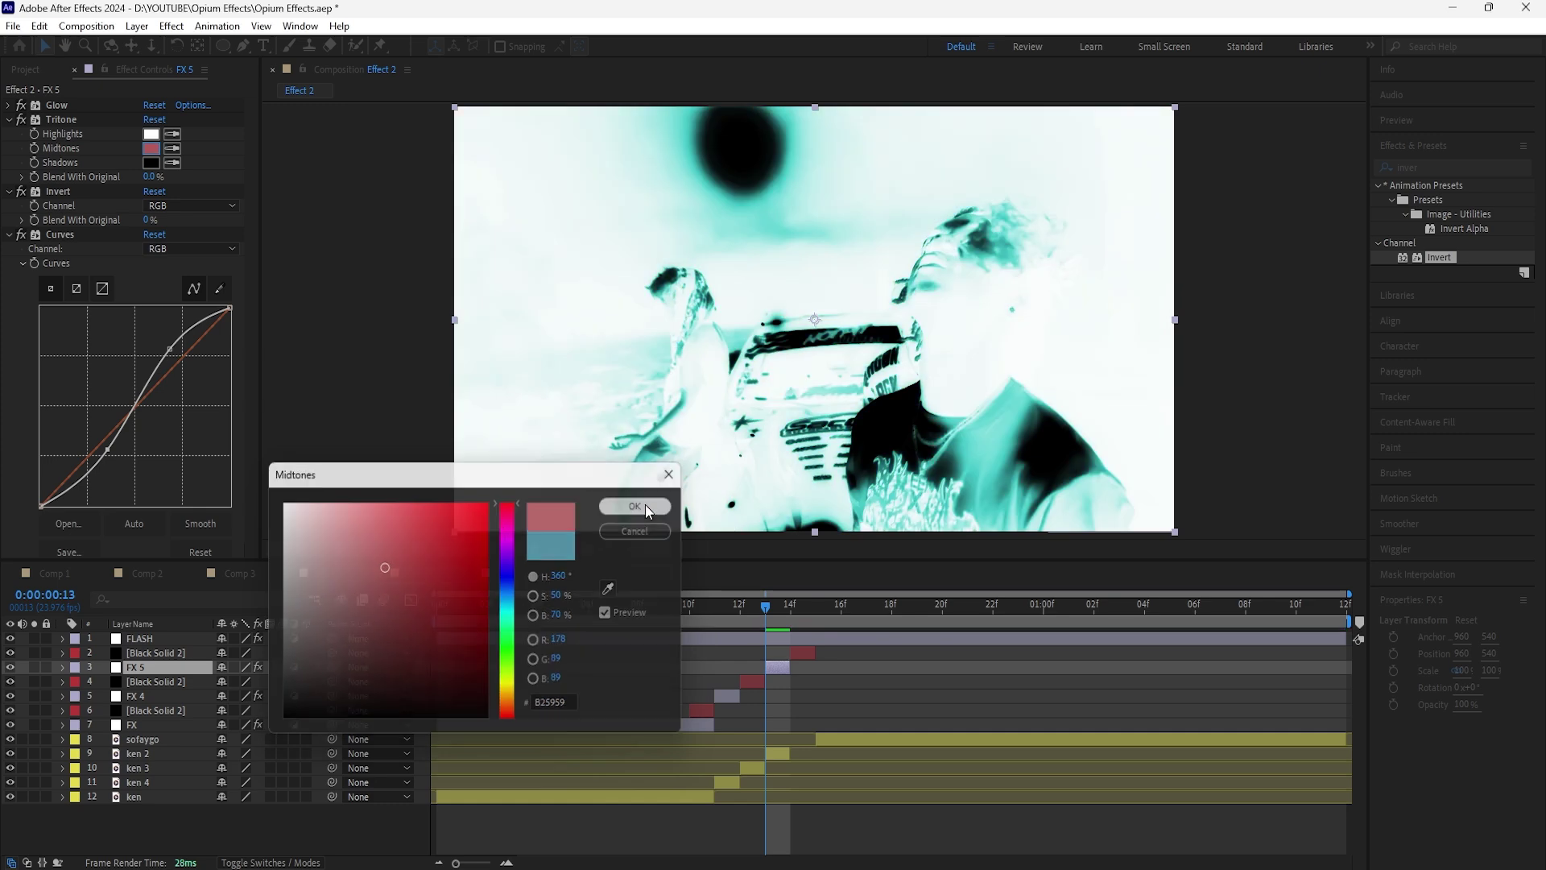
pyautogui.click(635, 505)
# Step: Unlink the scale proportions of the ken 4 layer and stretch it horizontally to 185%, keeping 100% height
pyautogui.press('pageup')
pyautogui.press('pageup')
pyautogui.click(733, 783)
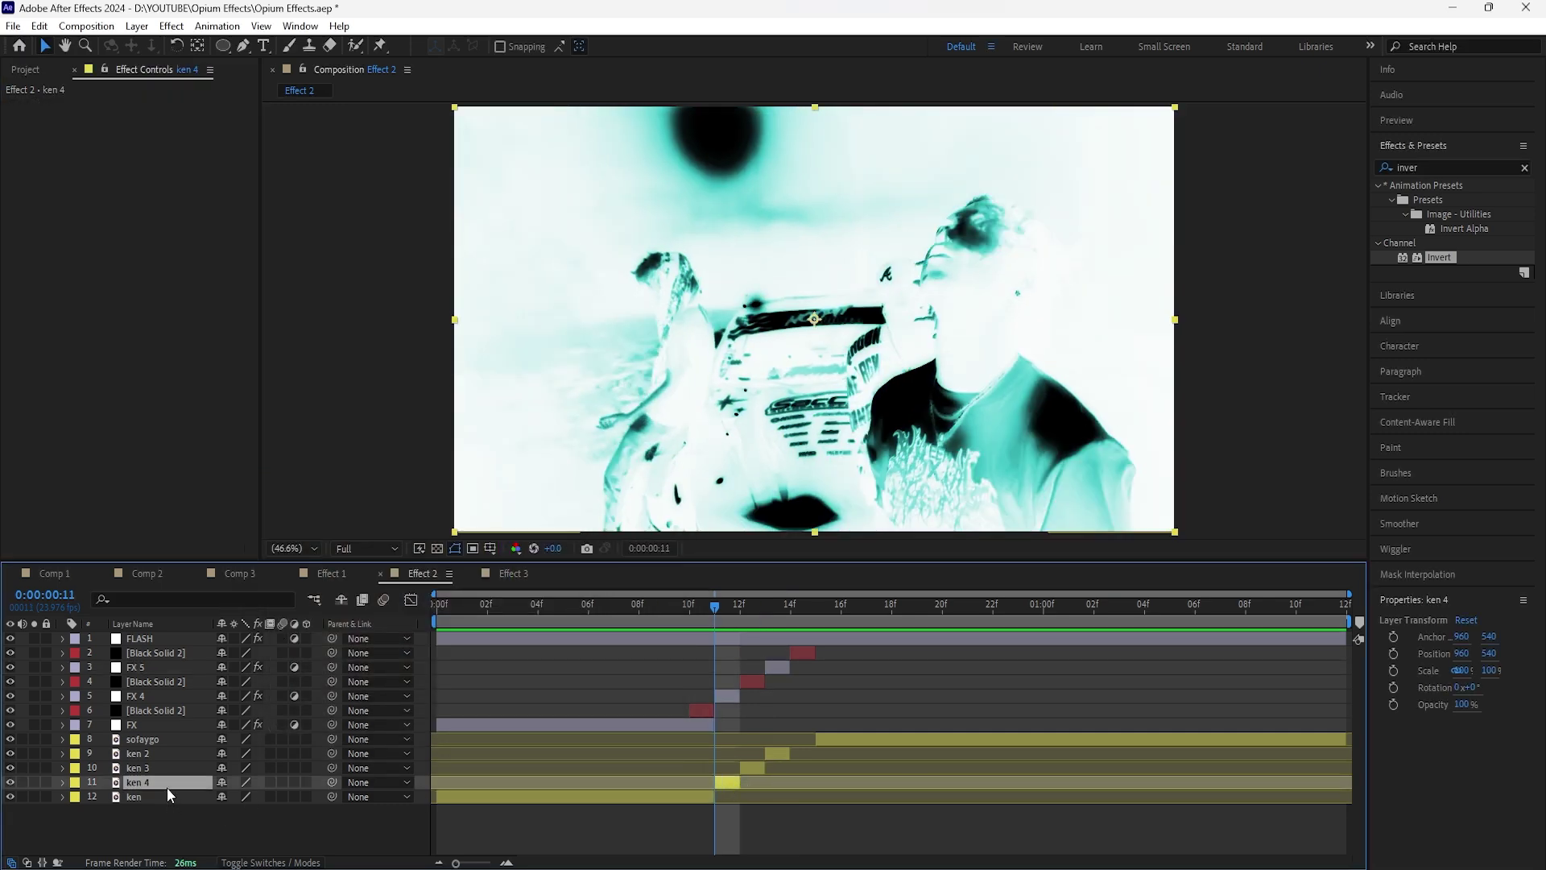
pyautogui.keyDown('ctrl'); pyautogui.click(166, 756); pyautogui.keyUp('ctrl')
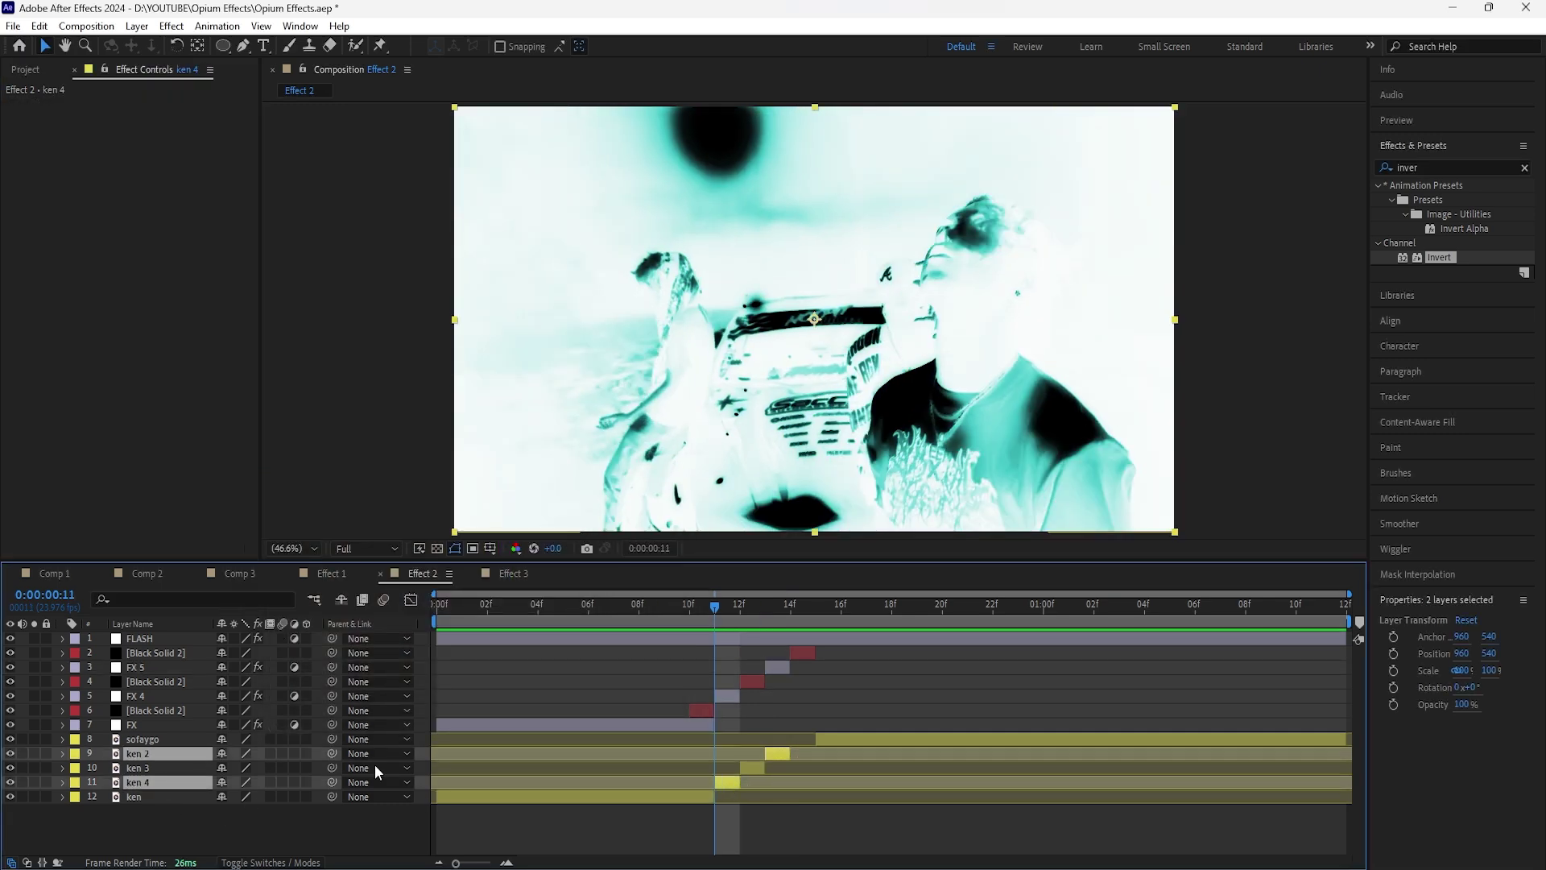
pyautogui.press('s')
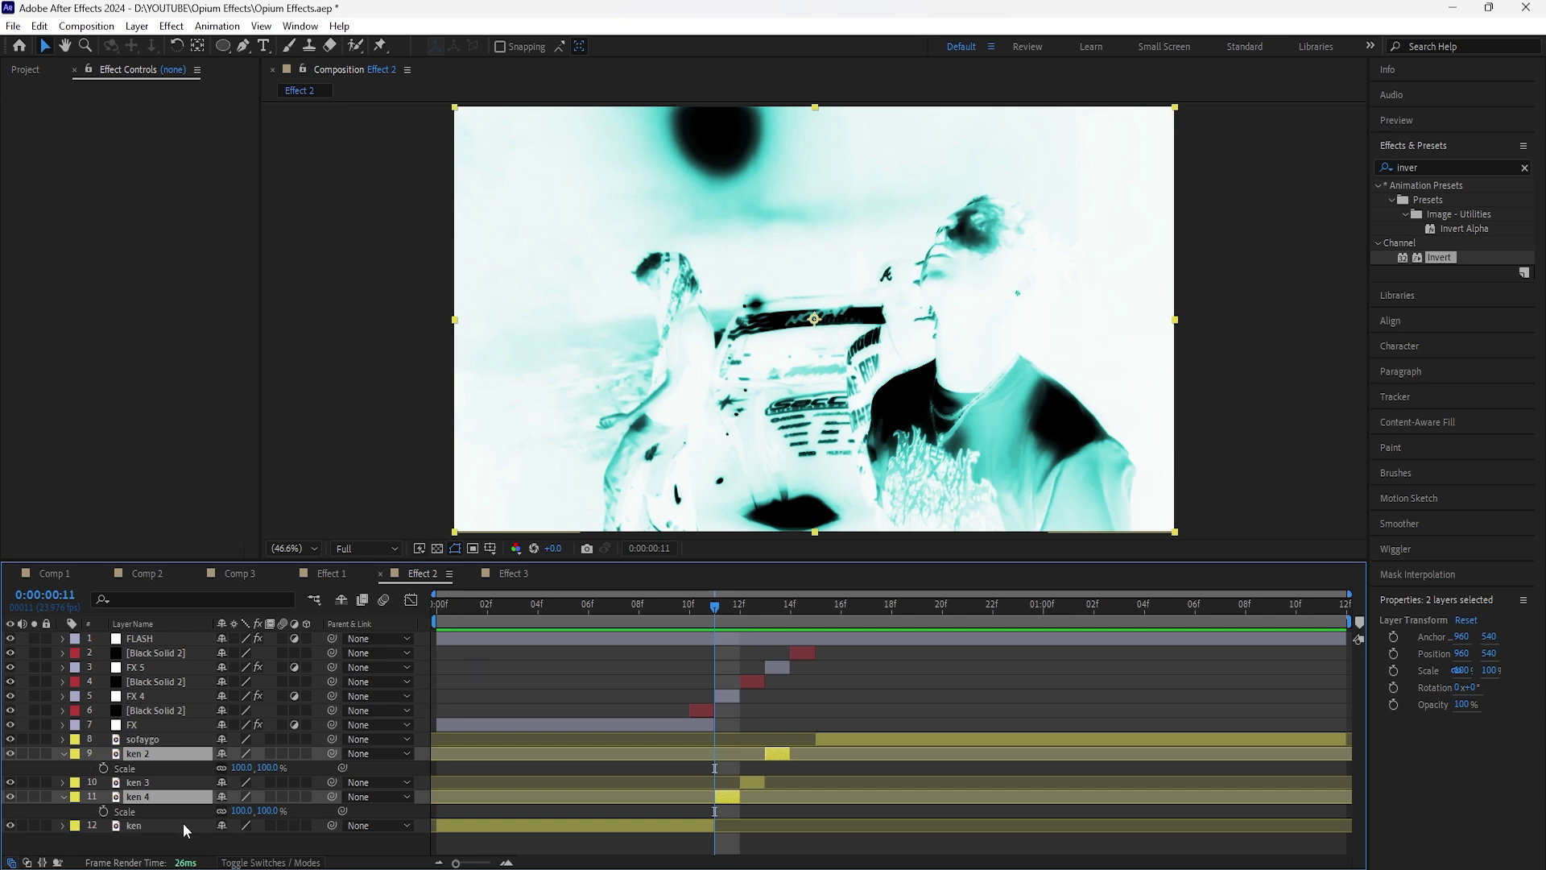
pyautogui.click(222, 810)
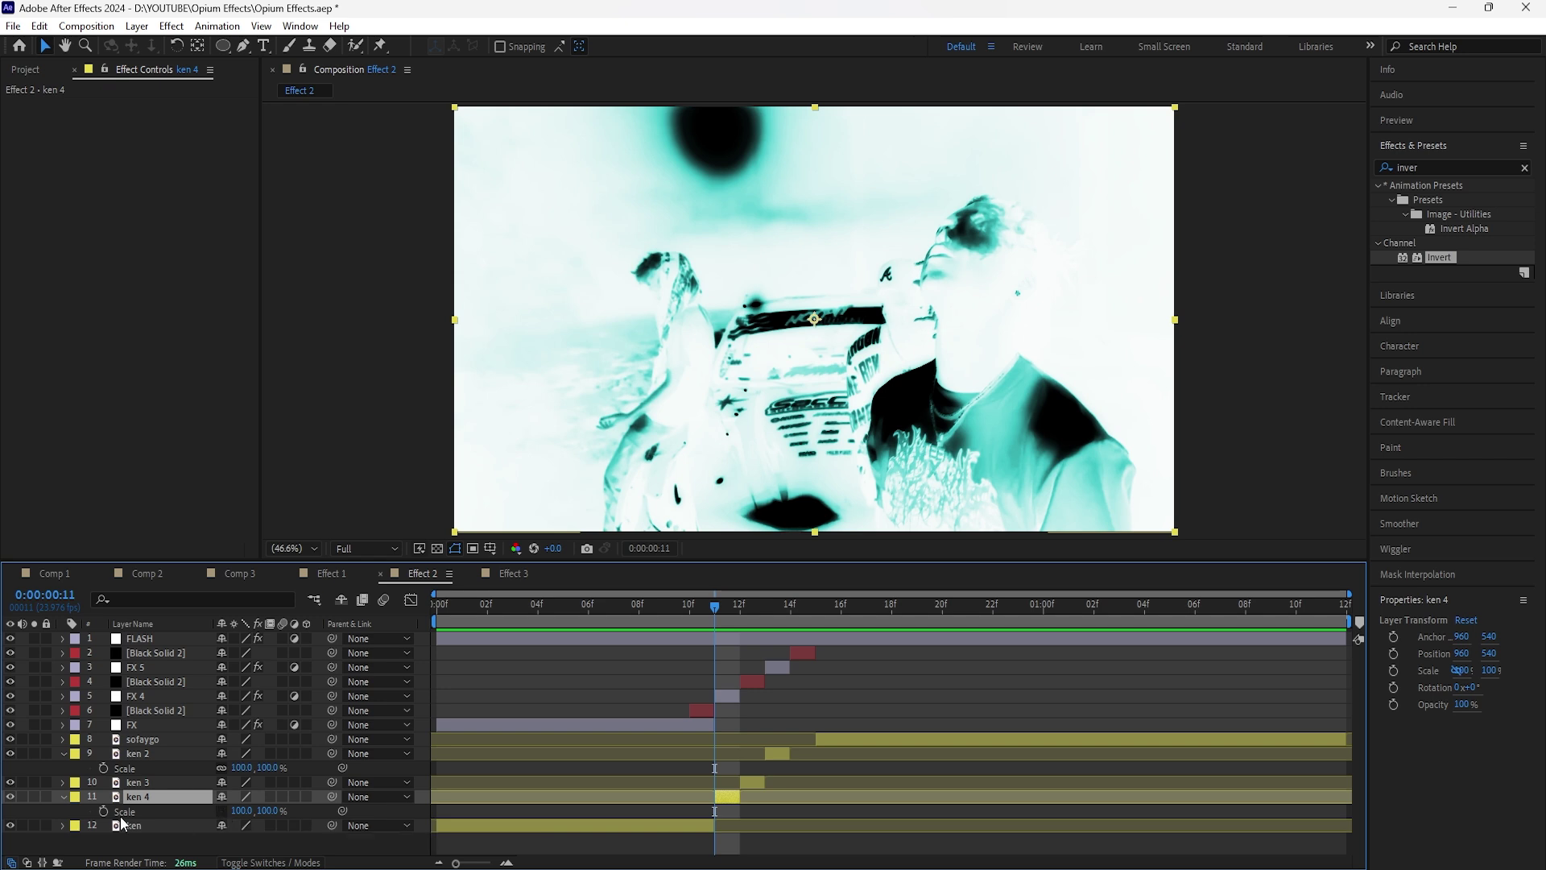
pyautogui.moveTo(241, 810); pyautogui.dragTo(308, 812)
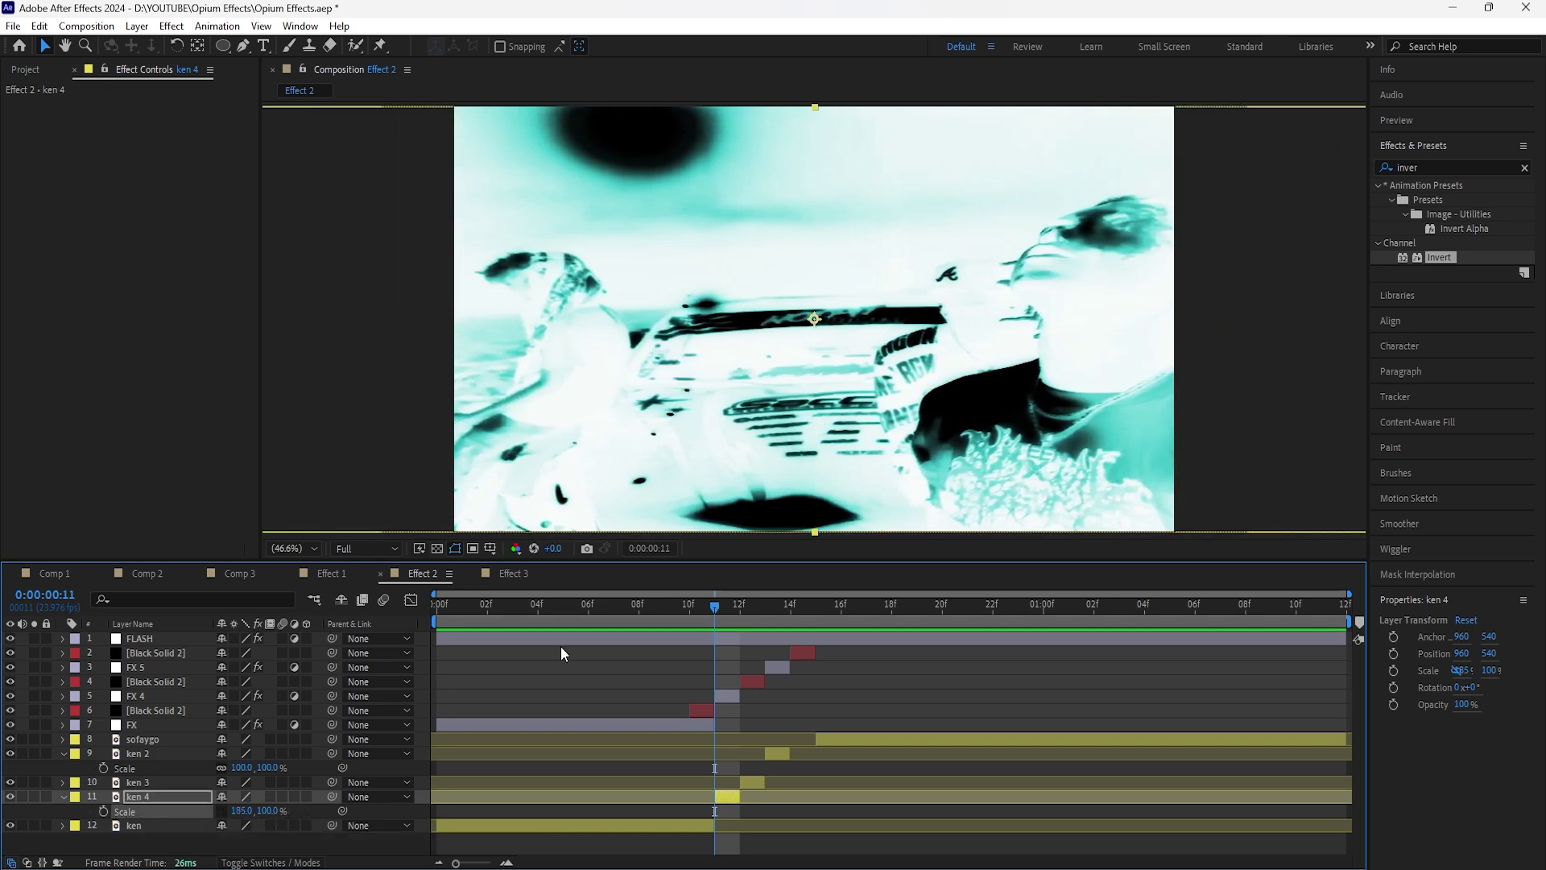
# Step: Unlink the scale proportions of the ken 2 layer, stretch it vertically to 244%, and preview the transition
pyautogui.click(766, 605)
pyautogui.click(777, 753)
pyautogui.click(223, 769)
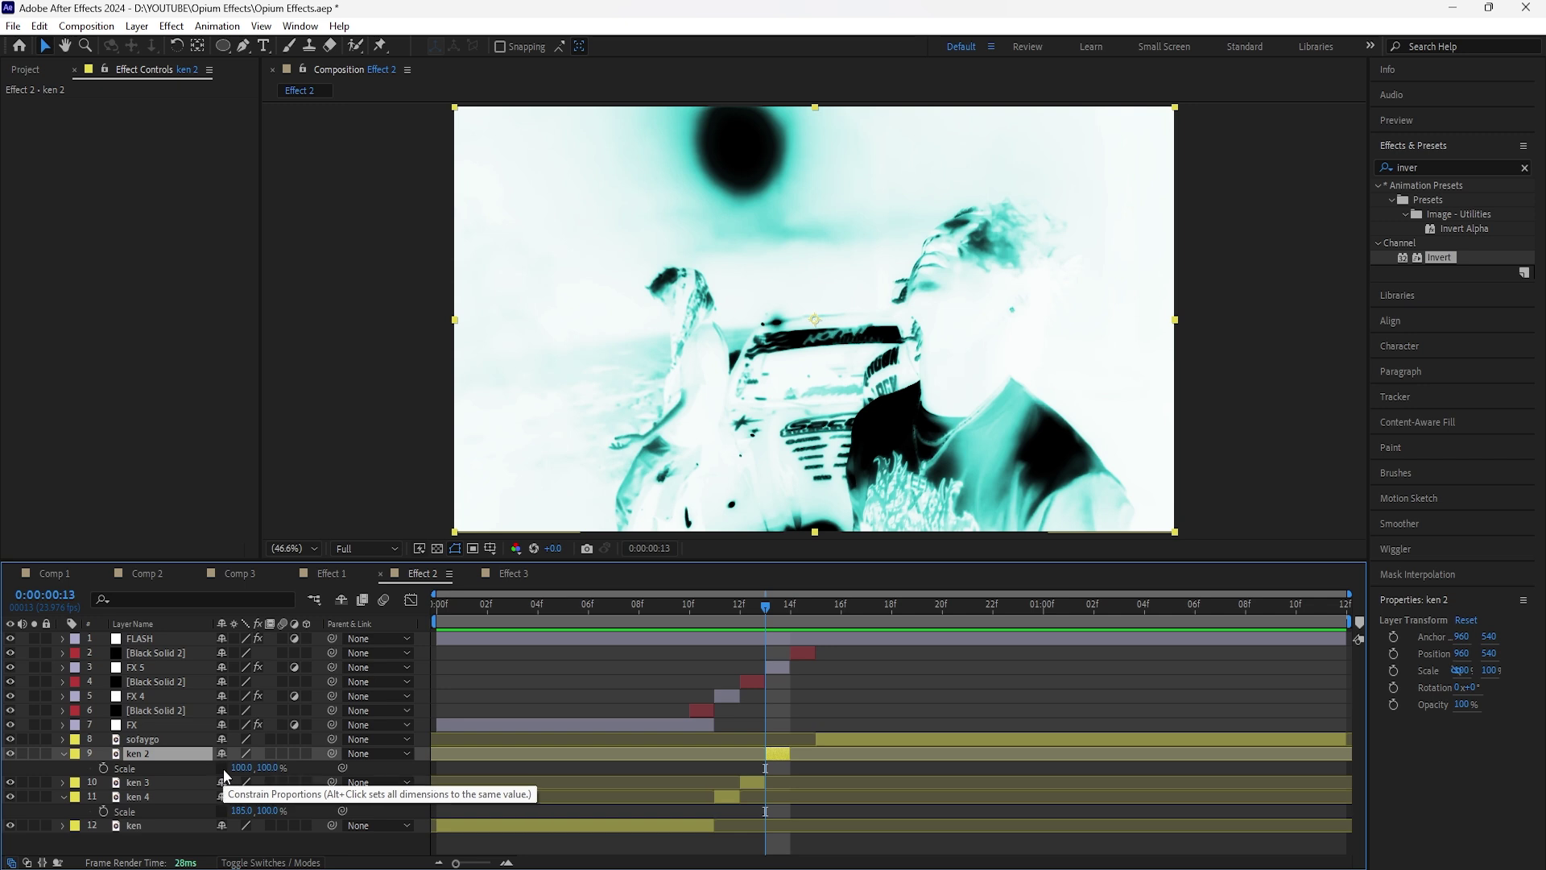
pyautogui.moveTo(268, 771); pyautogui.dragTo(387, 767)
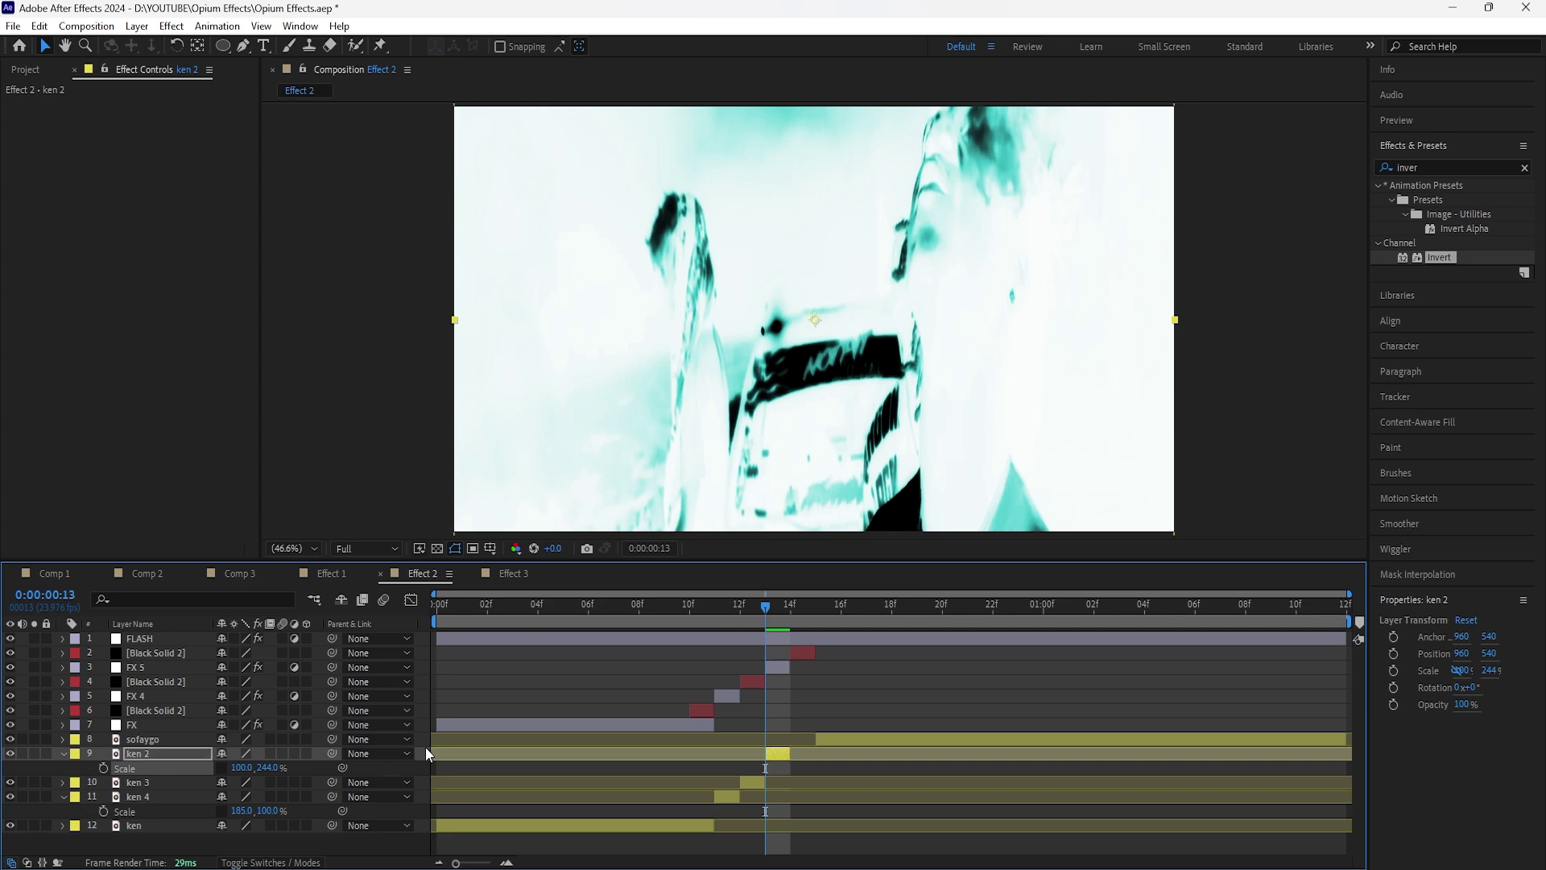
pyautogui.click(330, 781)
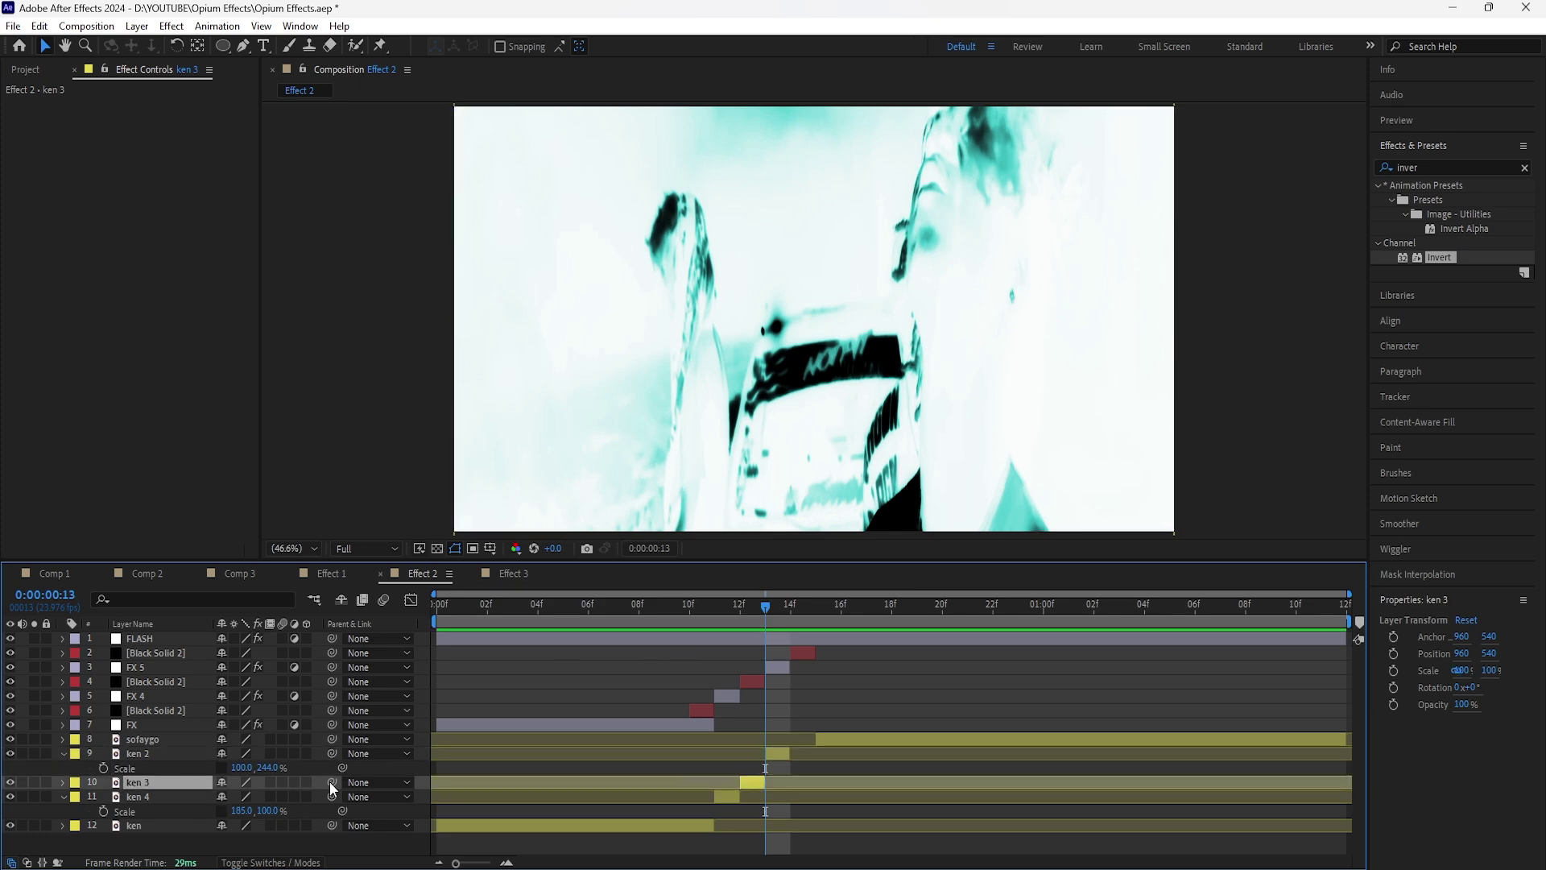
pyautogui.press('space')
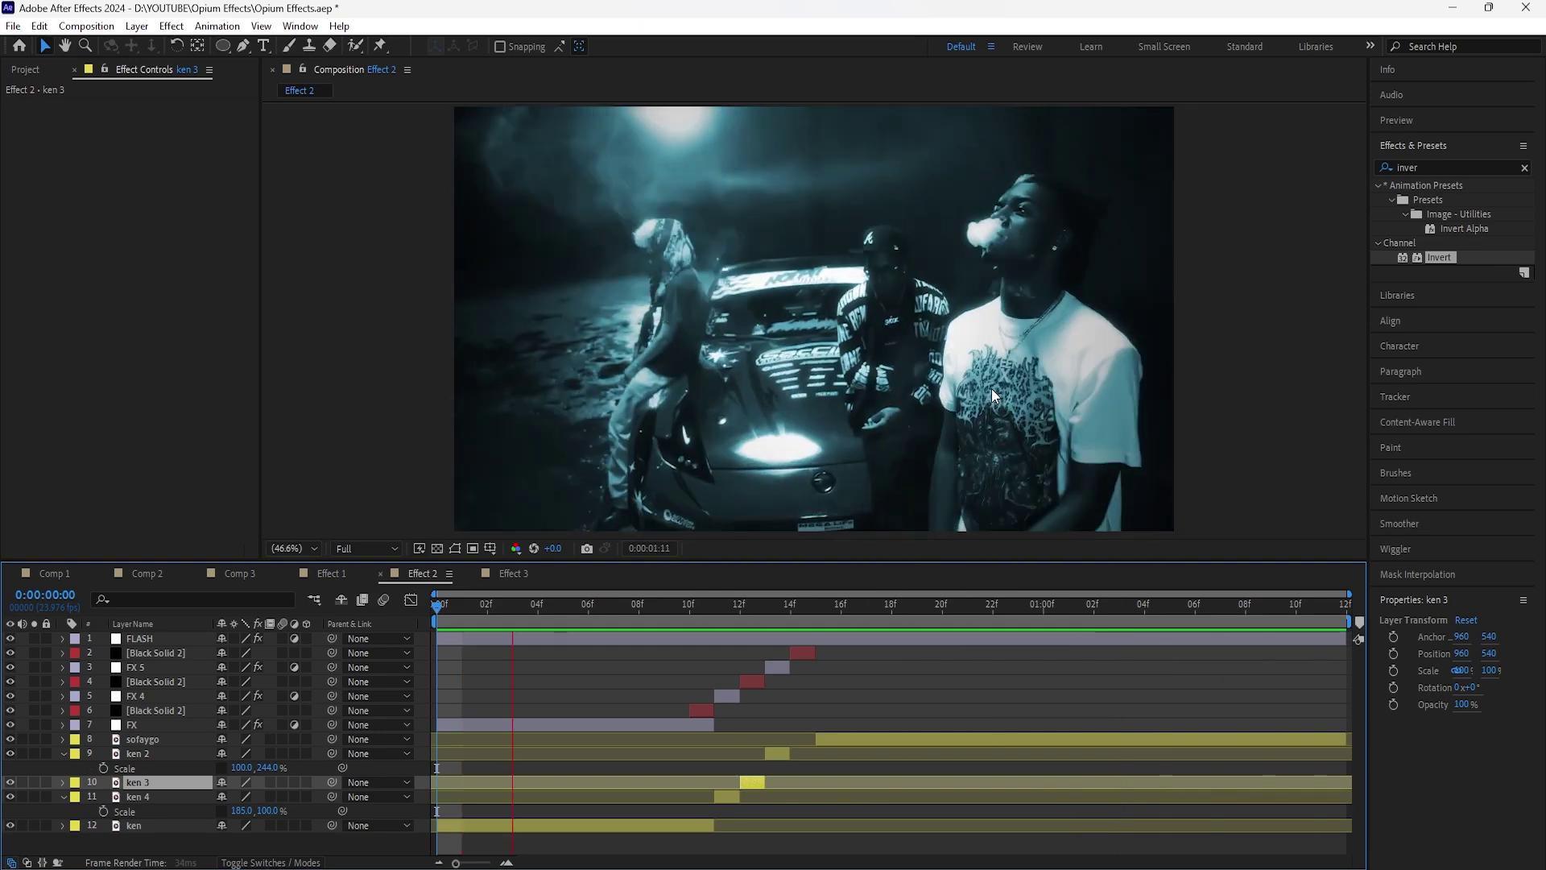
pyautogui.press('space')
# Step: Add an adjustment layer above the last black solid, starting at frame 15 over the sofaygo clip
pyautogui.press('pageup')
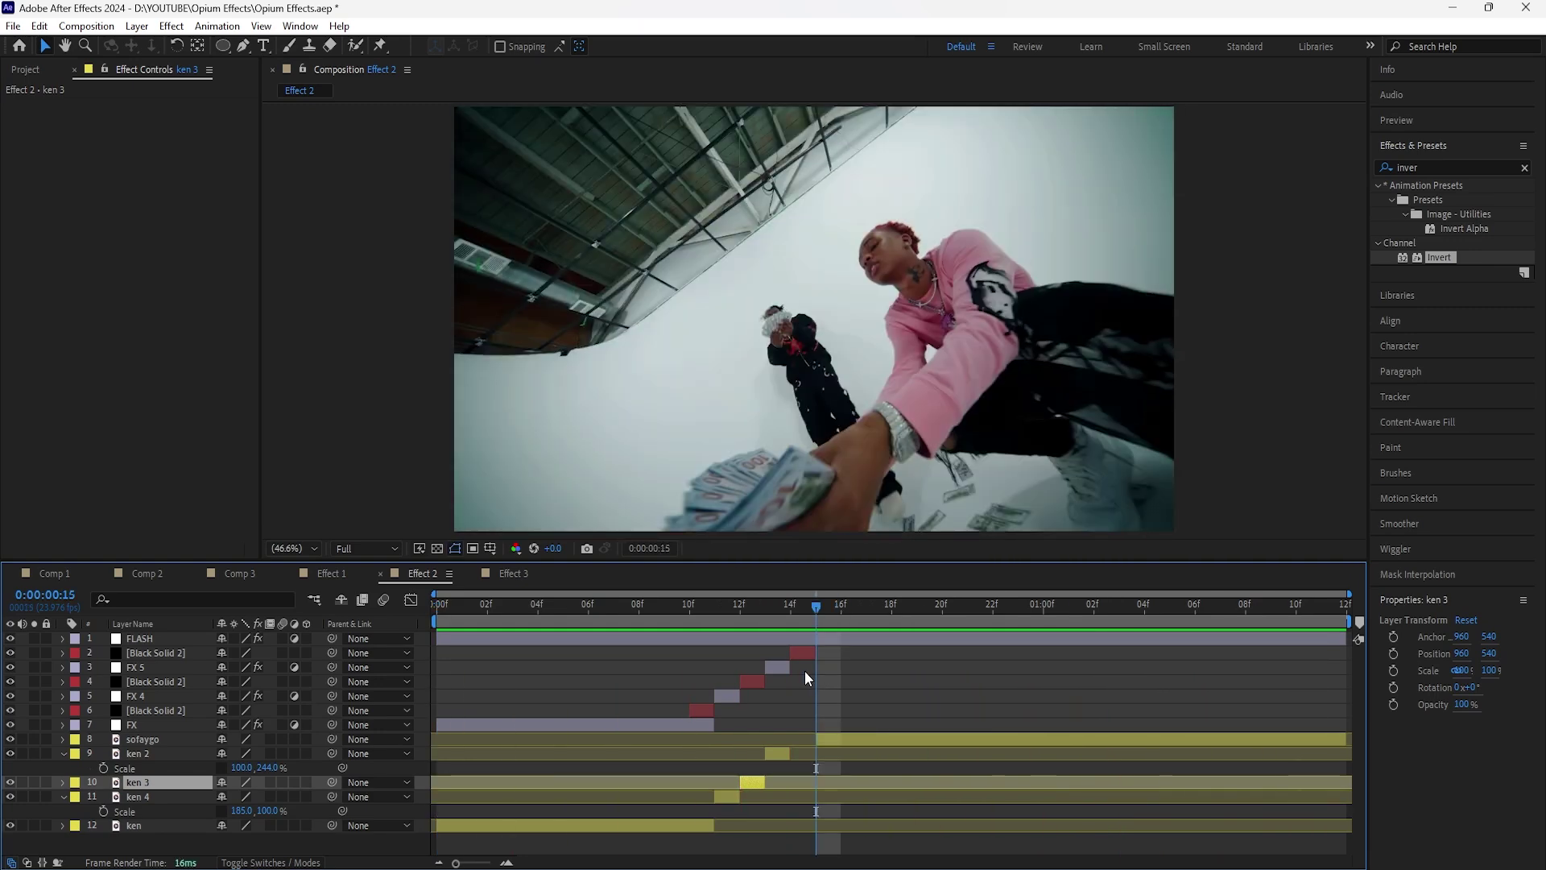
pyautogui.click(180, 653)
pyautogui.rightClick(236, 851)
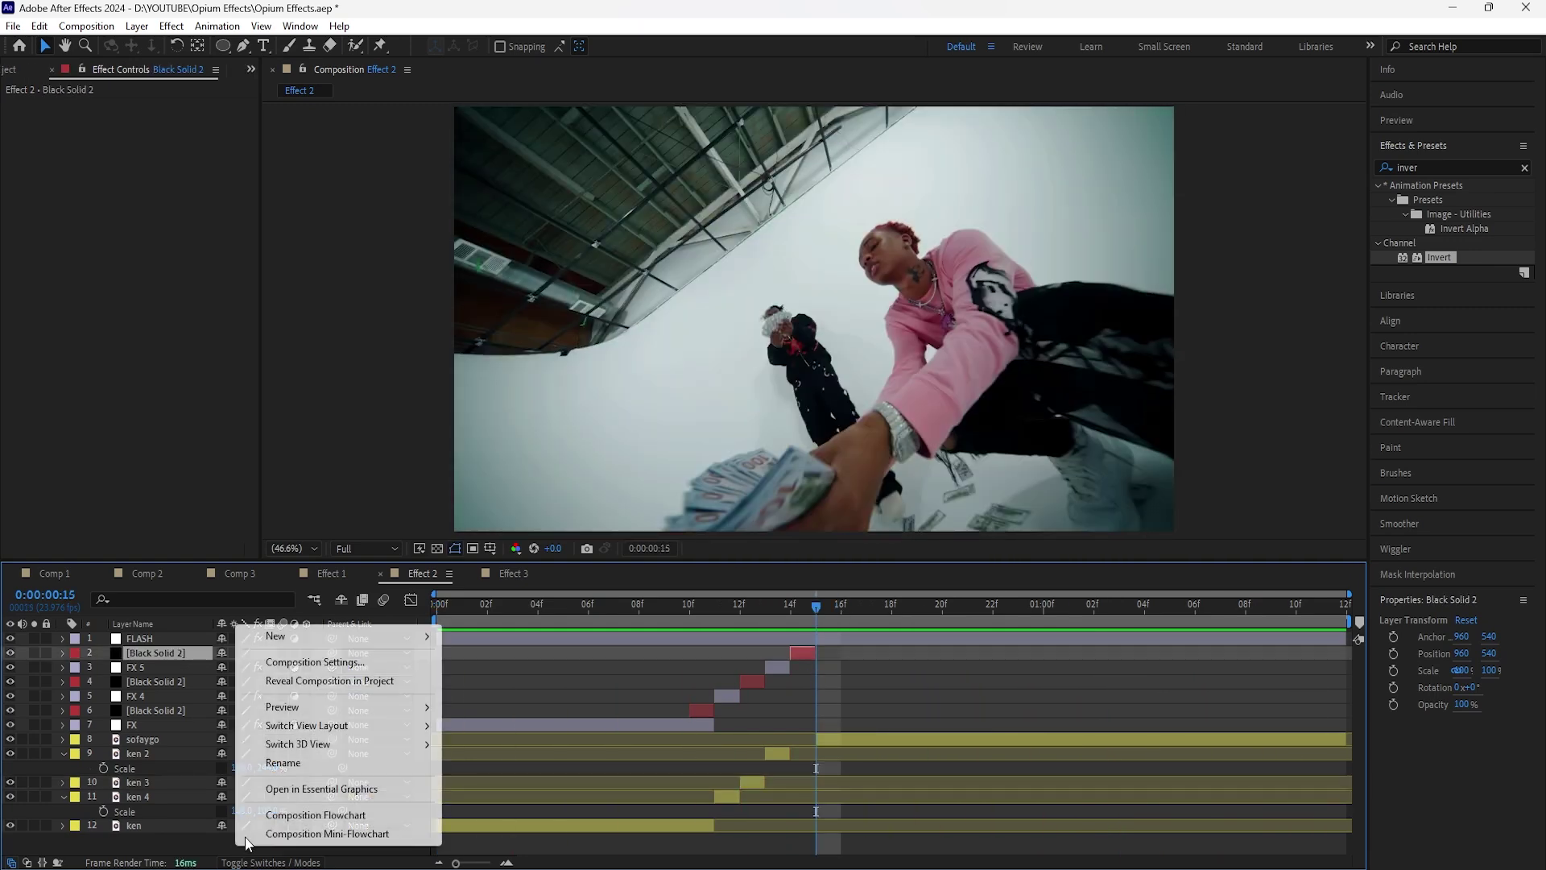
pyautogui.moveTo(310, 634)
pyautogui.click(499, 768)
pyautogui.moveTo(439, 653); pyautogui.dragTo(821, 654)
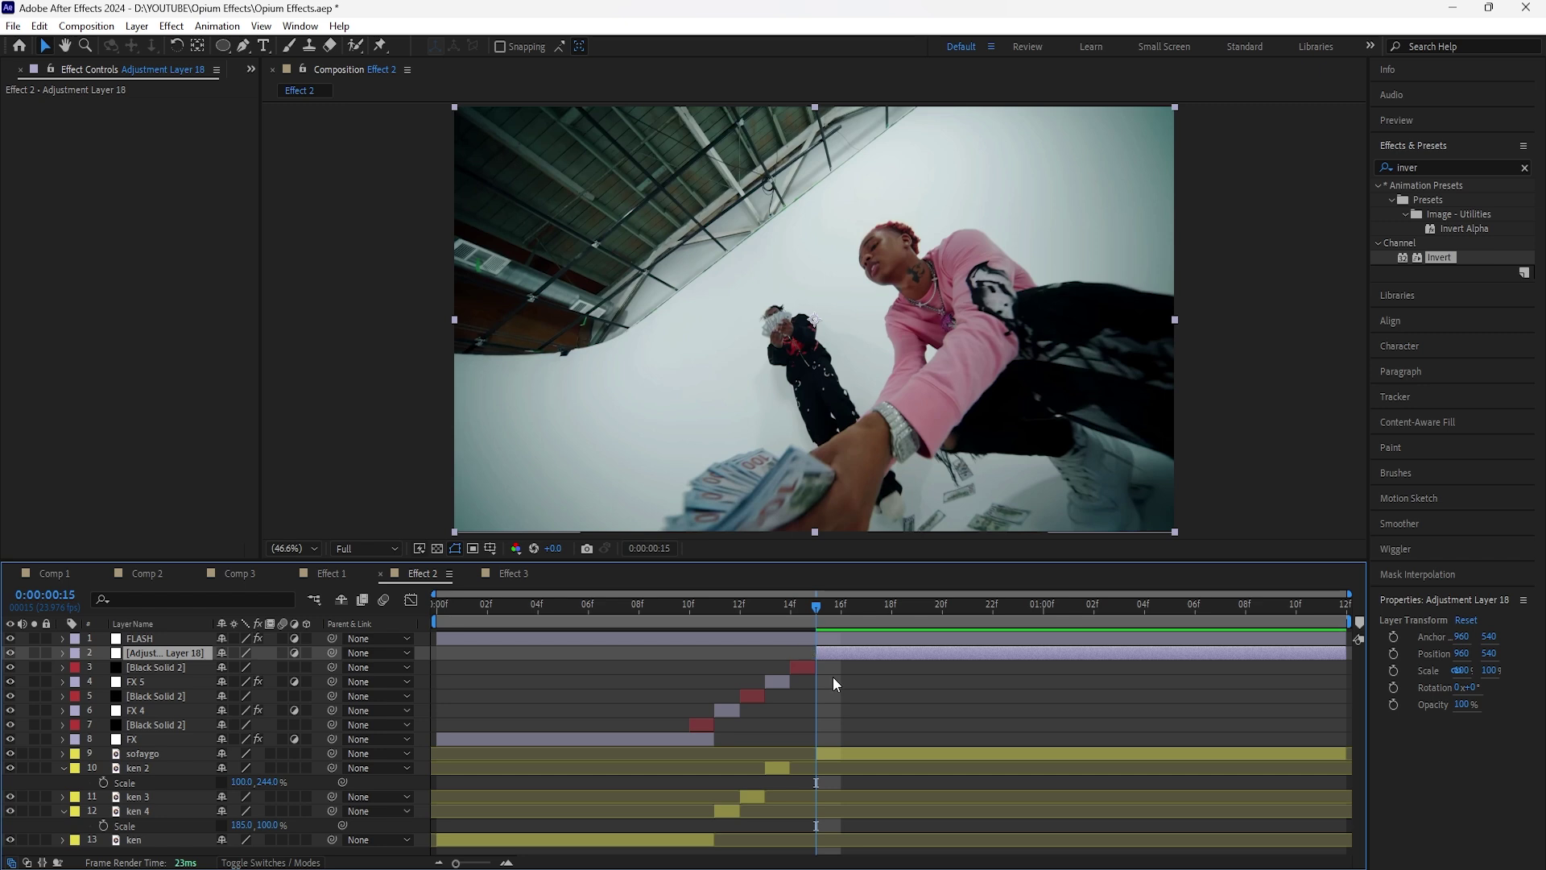
# Step: Copy Glow, Tritone, Curves and CC Vignette from the FX layer to the new adjustment layer over sofaygo
pyautogui.click(892, 754)
pyautogui.click(852, 654)
pyautogui.click(690, 734)
pyautogui.click(55, 105)
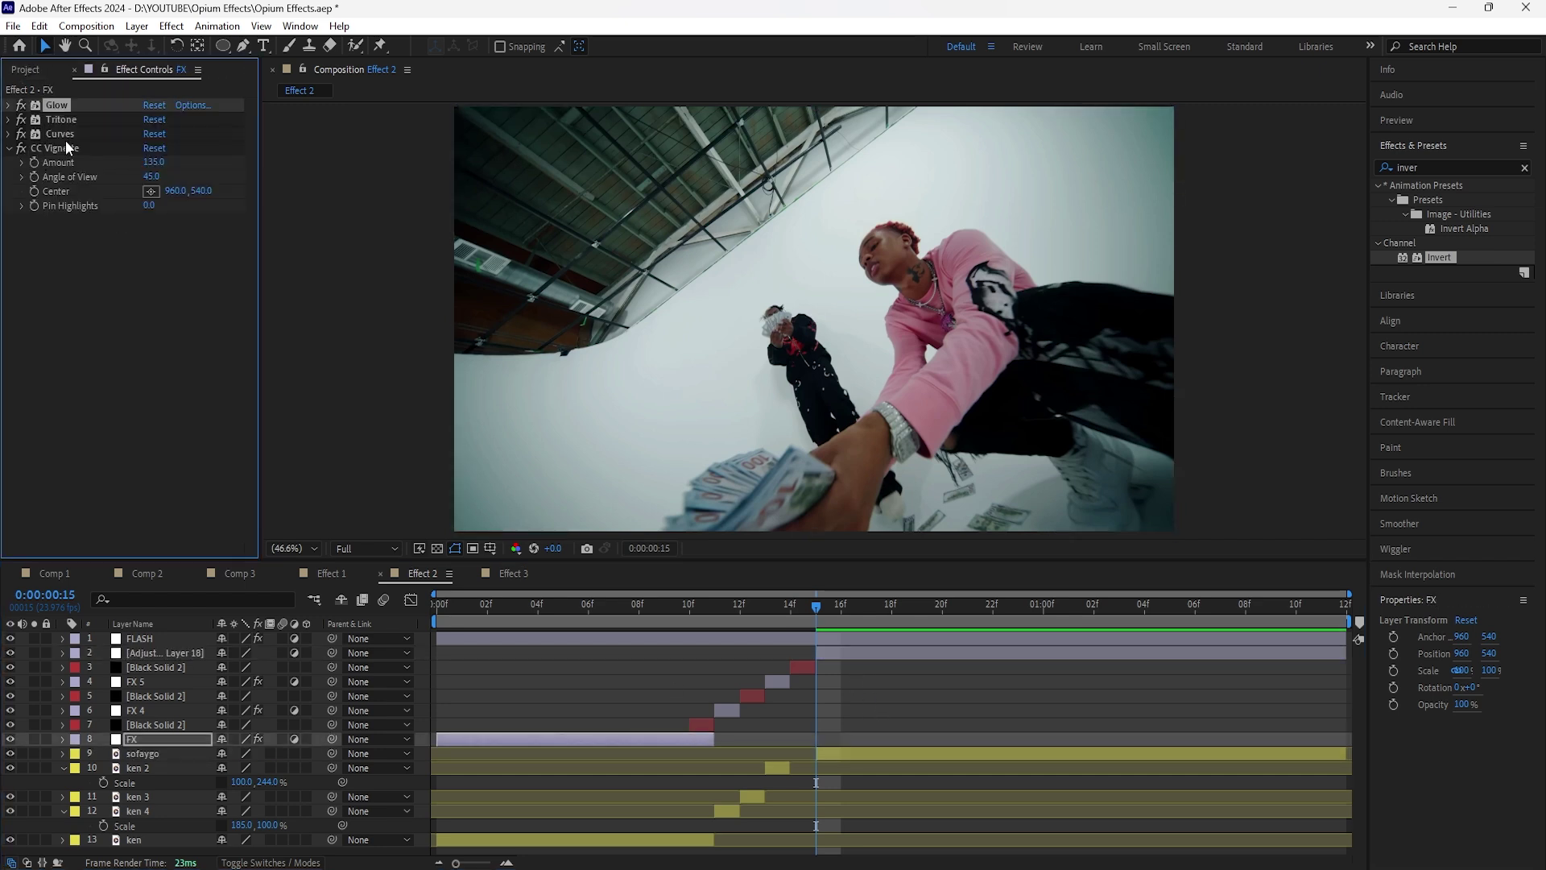
pyautogui.keyDown('shift'); pyautogui.click(69, 149); pyautogui.keyUp('shift')
pyautogui.click(842, 659)
pyautogui.hotkey('ctrl', 'v')
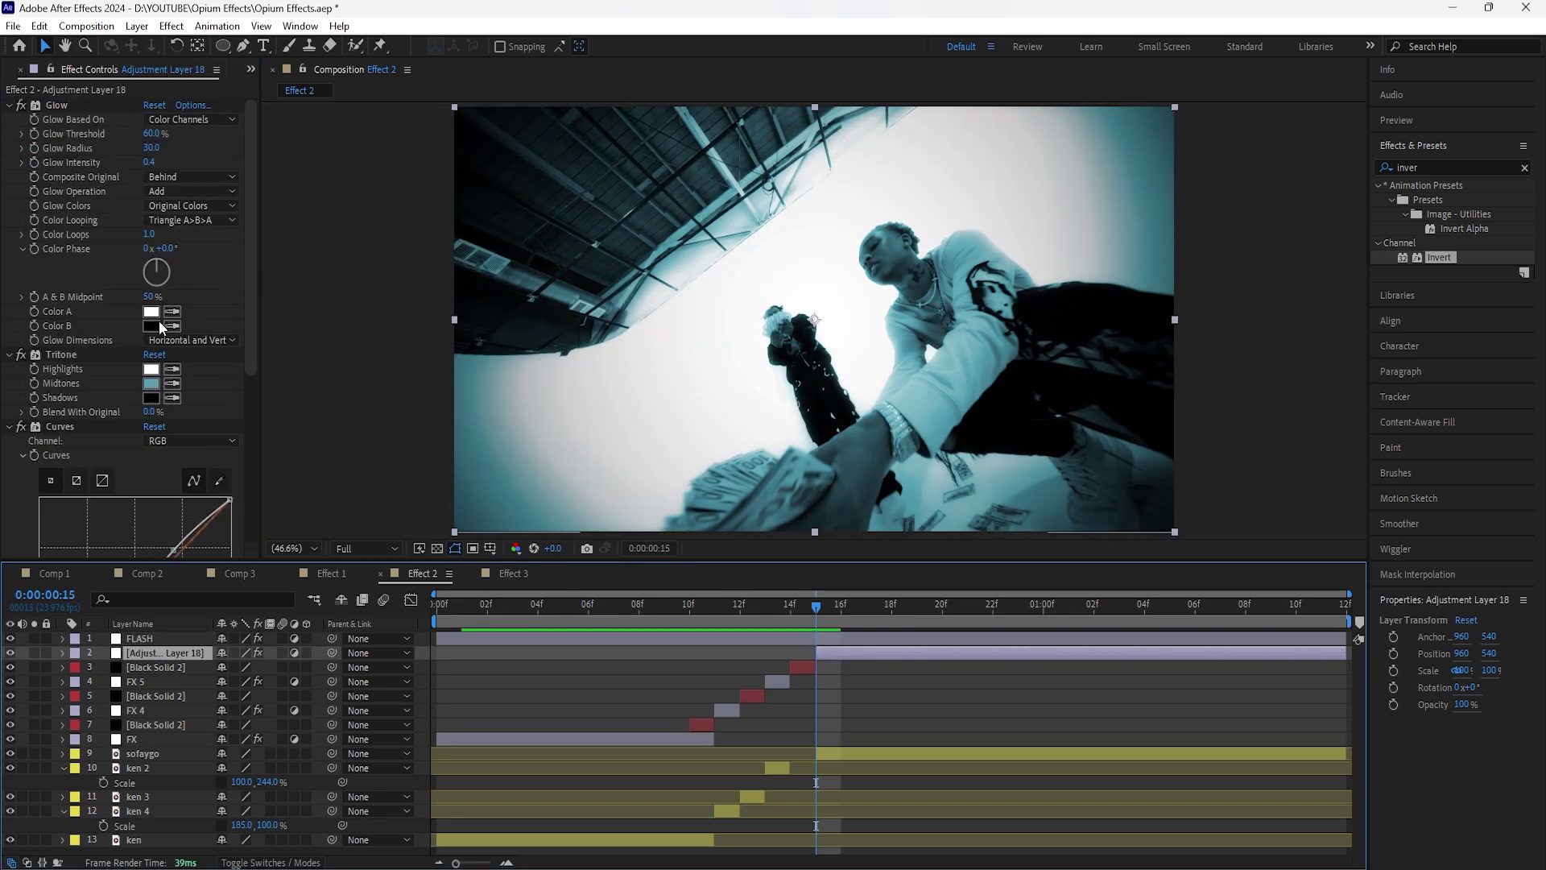
# Step: Set the Tritone midtones on the sofaygo adjustment layer to neutral grey B4B4B4 and collapse all its effects
pyautogui.click(151, 383)
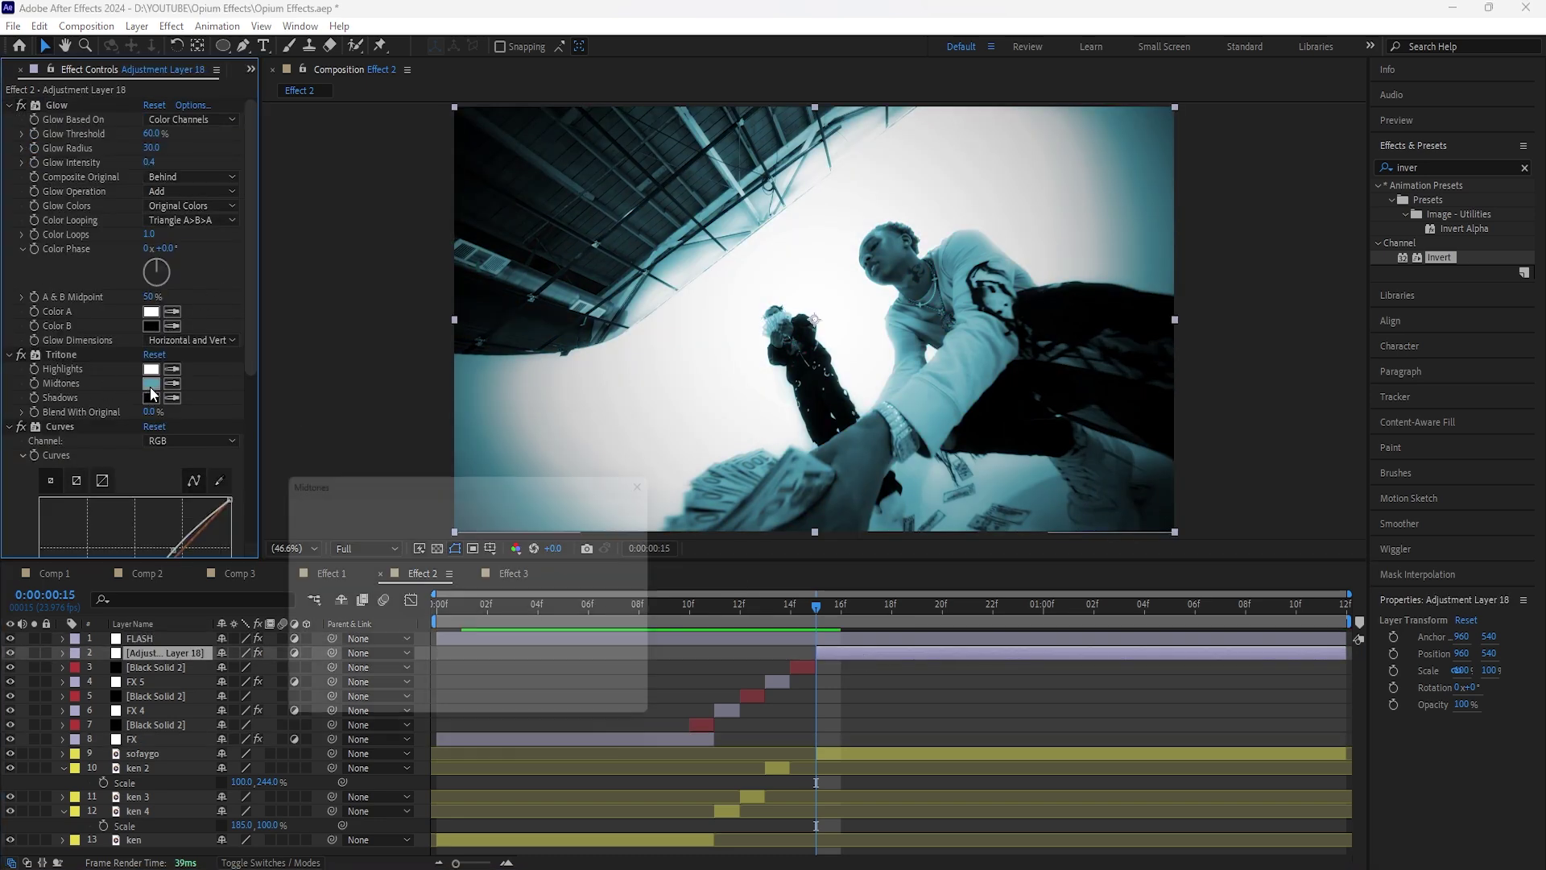
pyautogui.moveTo(367, 566); pyautogui.dragTo(260, 566)
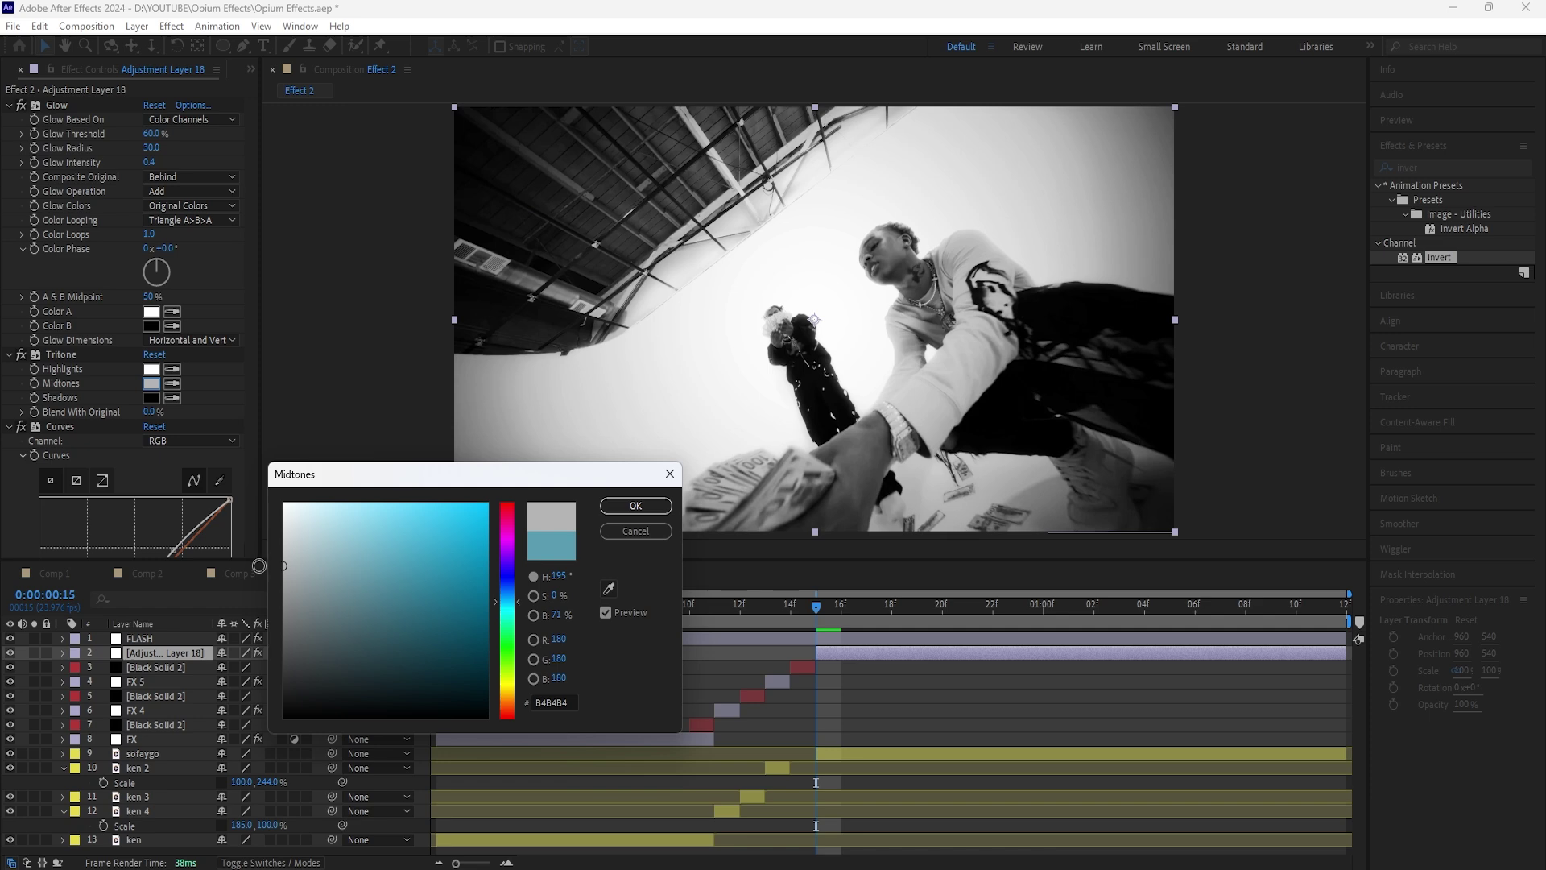
pyautogui.click(636, 505)
pyautogui.scroll(-5, 249, 375)
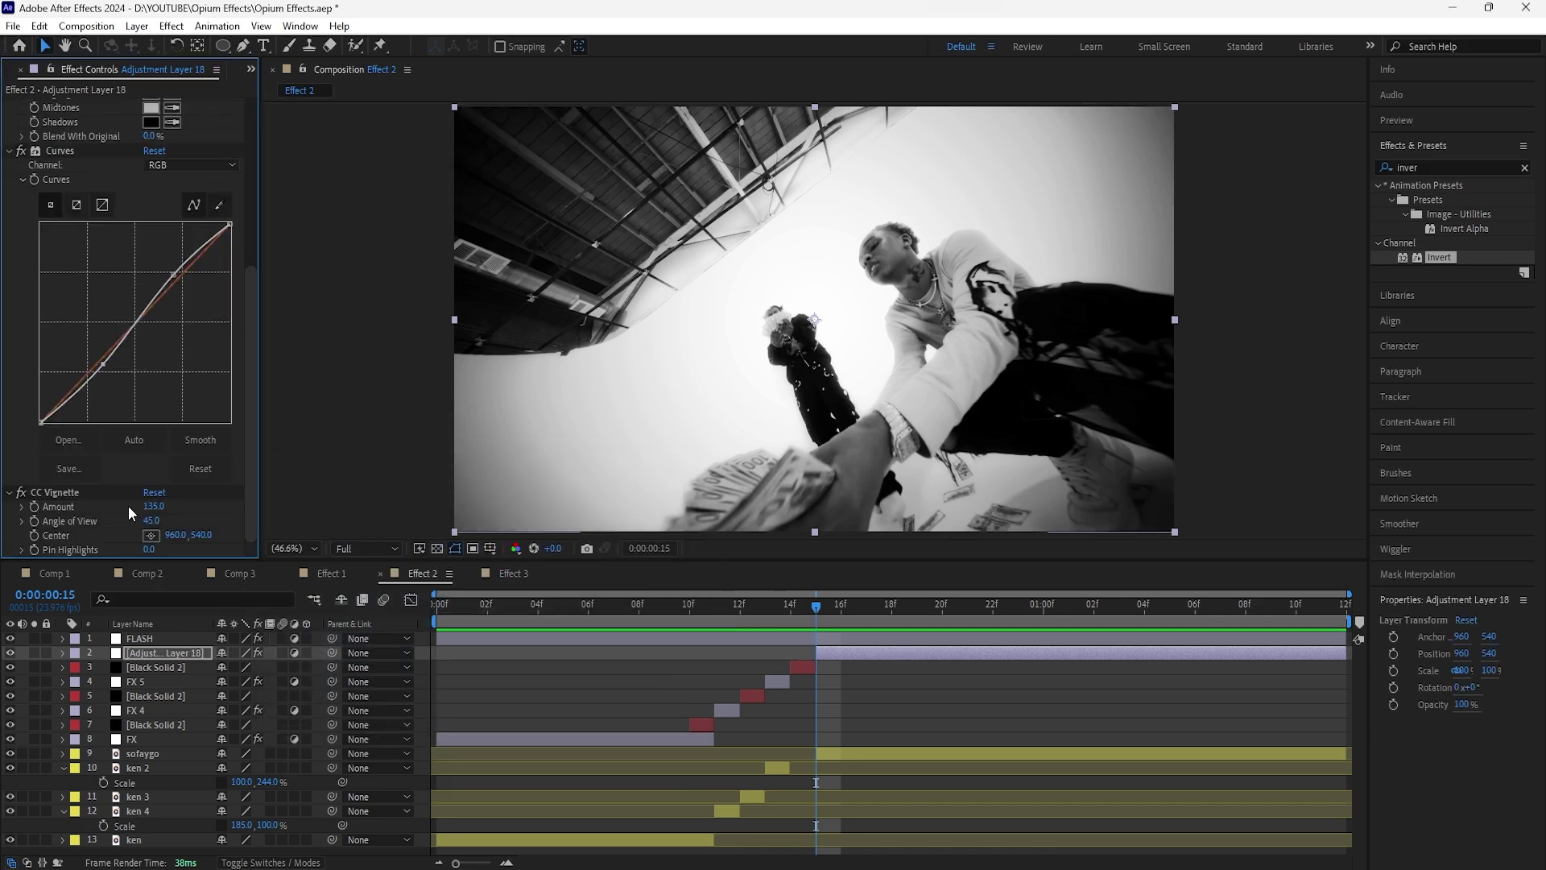
pyautogui.moveTo(250, 372); pyautogui.dragTo(250, 173)
pyautogui.click(9, 106)
pyautogui.click(9, 120)
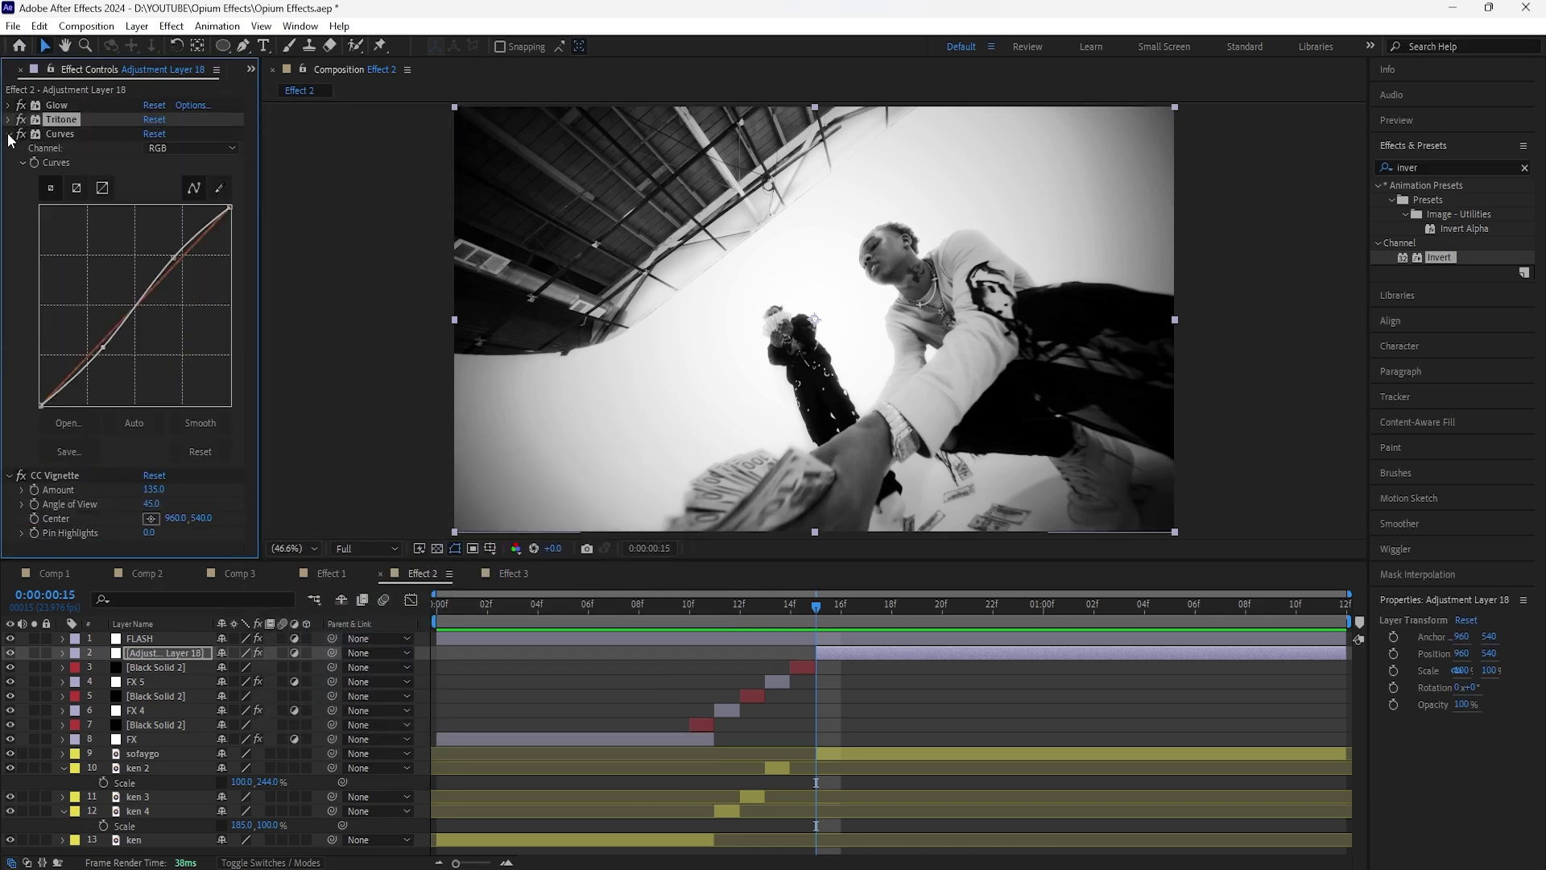
pyautogui.click(8, 134)
pyautogui.click(8, 149)
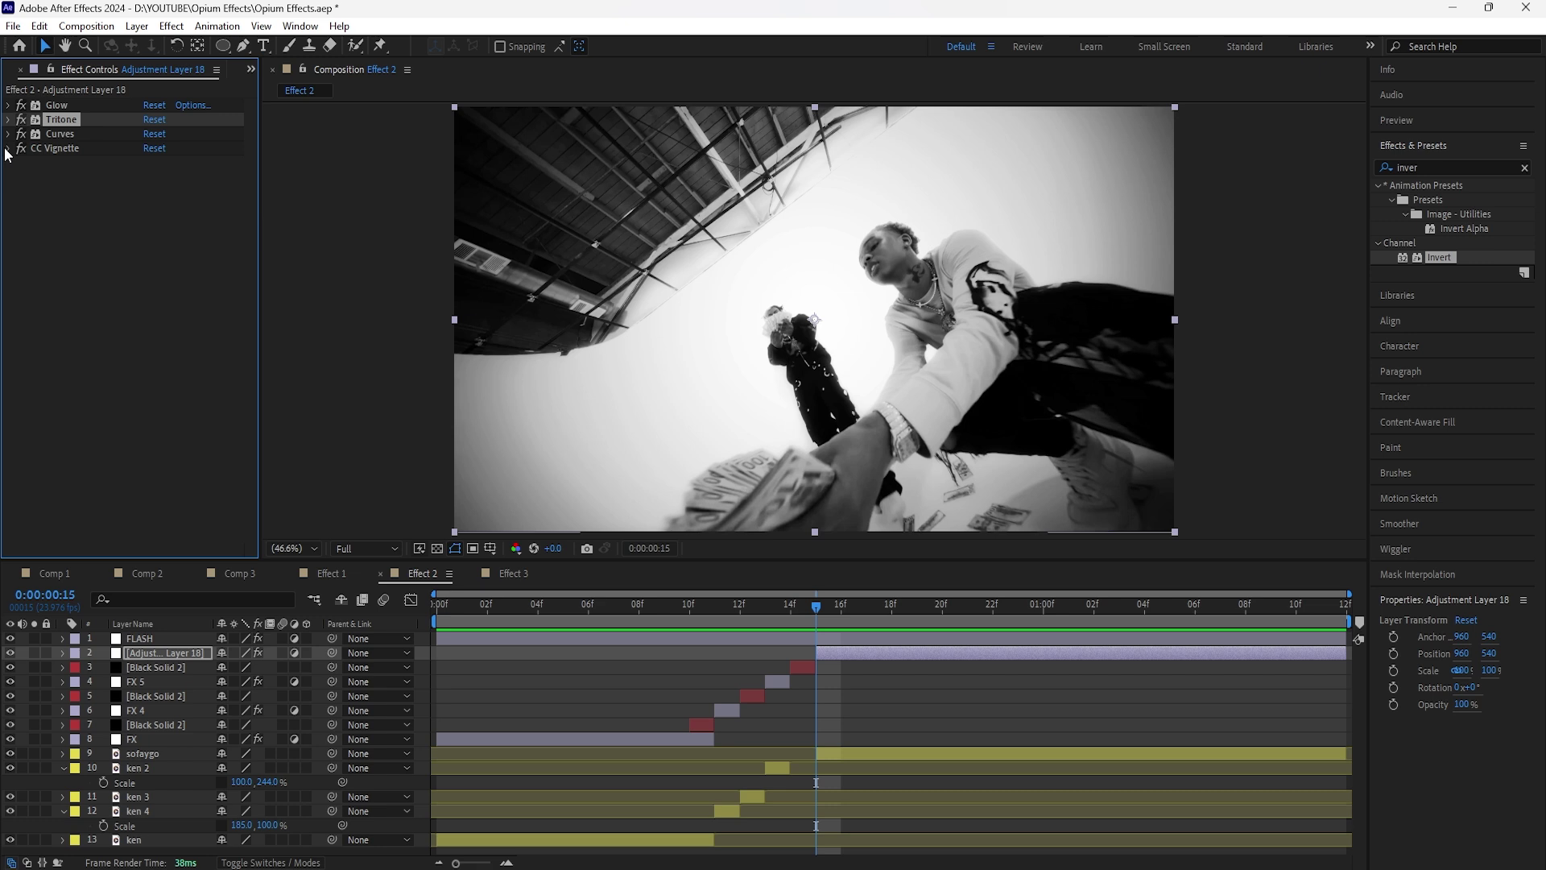
# Step: Add a second adjustment layer above, trimmed to frames 15 through 18, and apply the Exposure effect to it
pyautogui.click(182, 654)
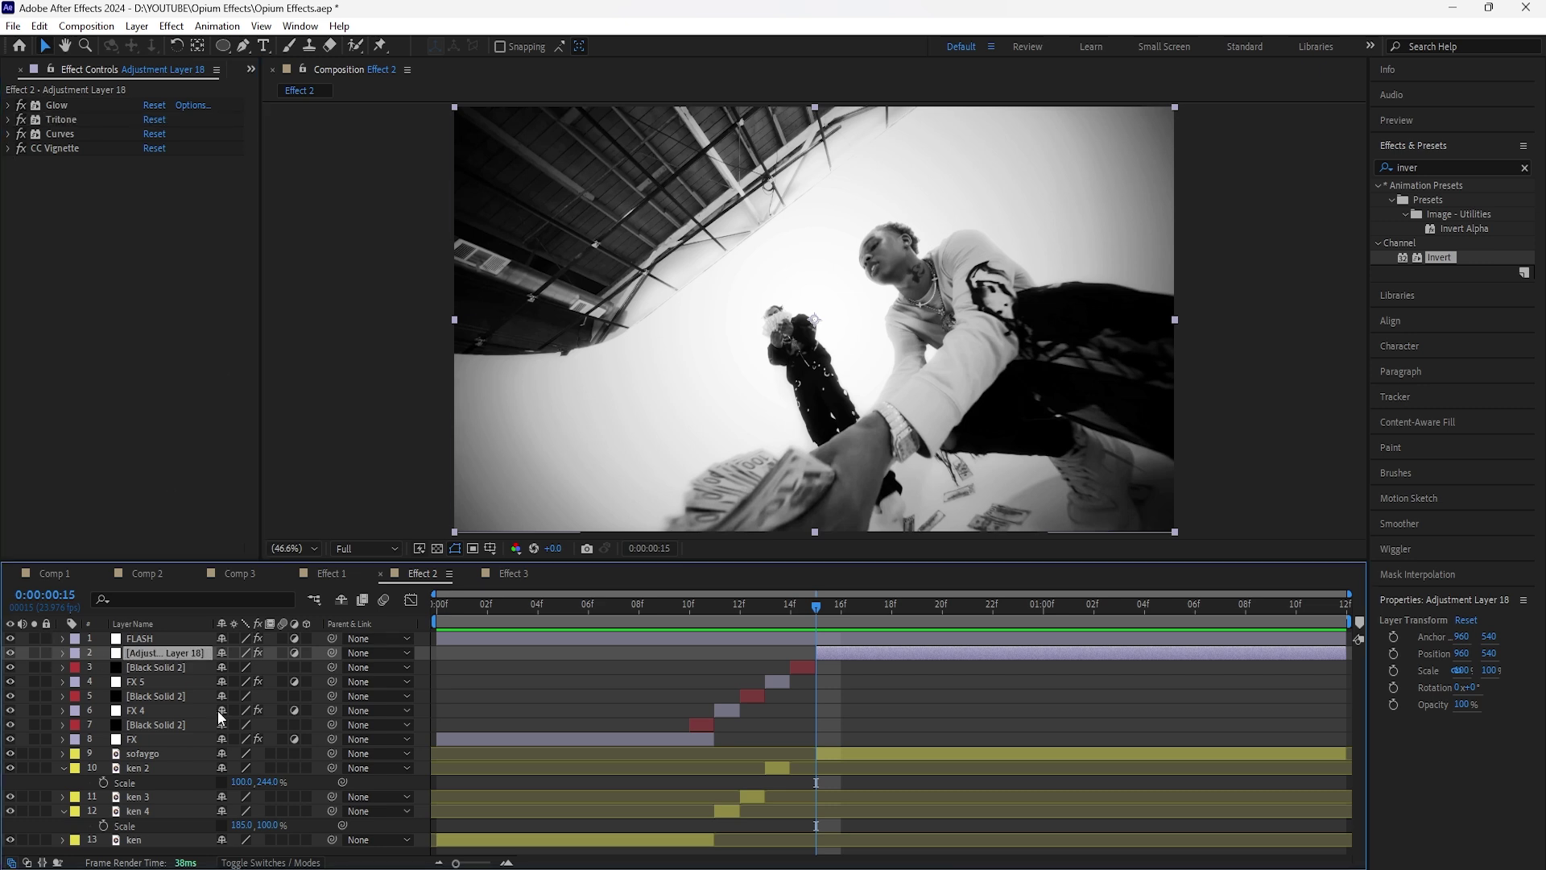
pyautogui.rightClick(194, 854)
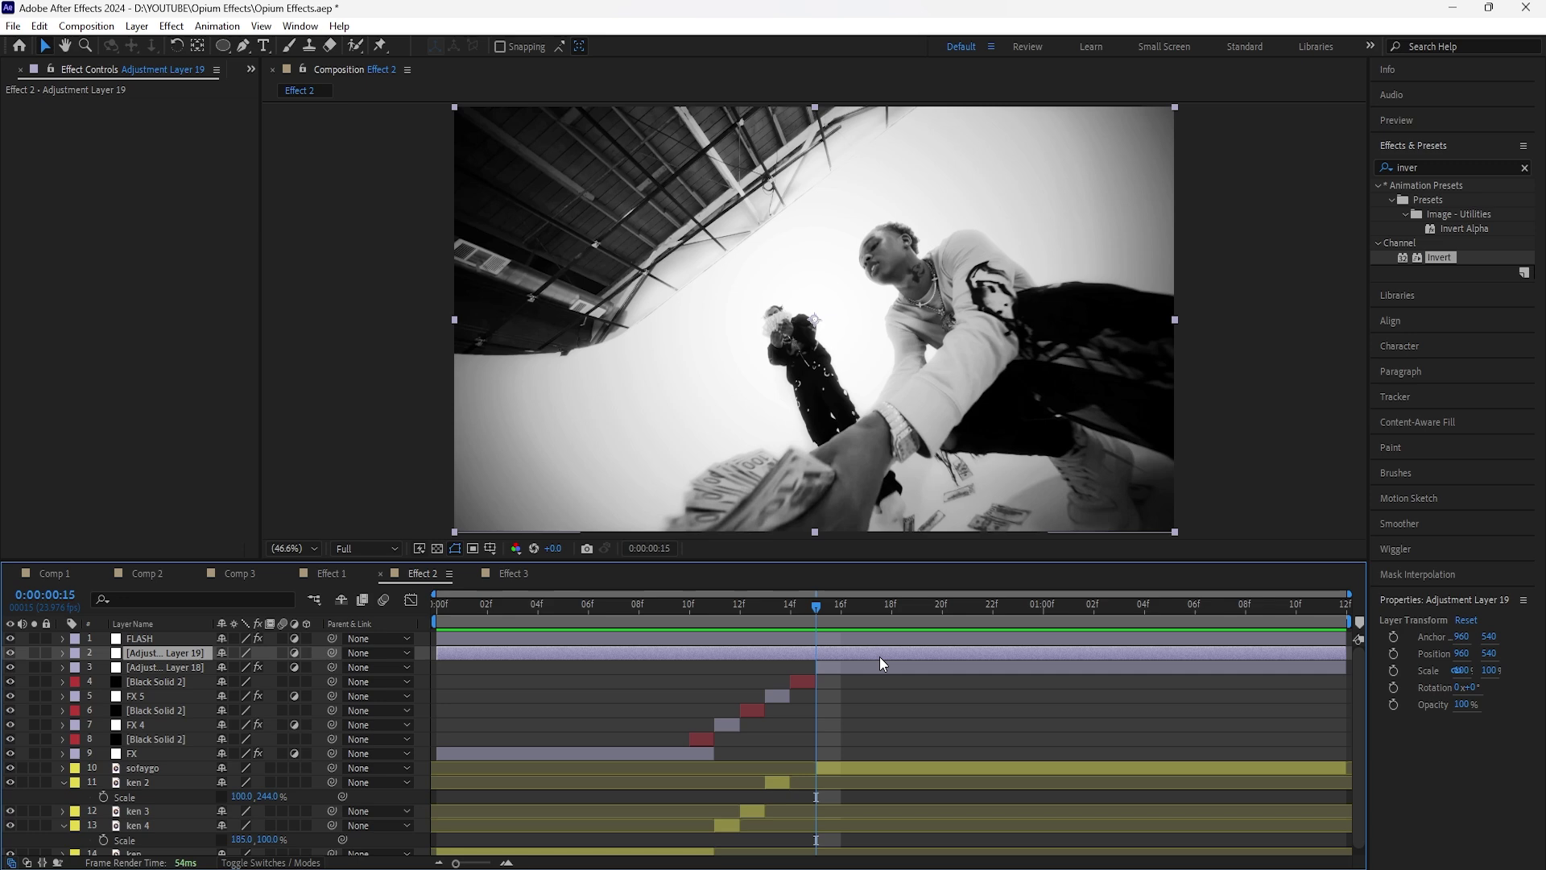
pyautogui.click(1449, 168)
pyautogui.write('exposure')
pyautogui.doubleClick(1445, 315)
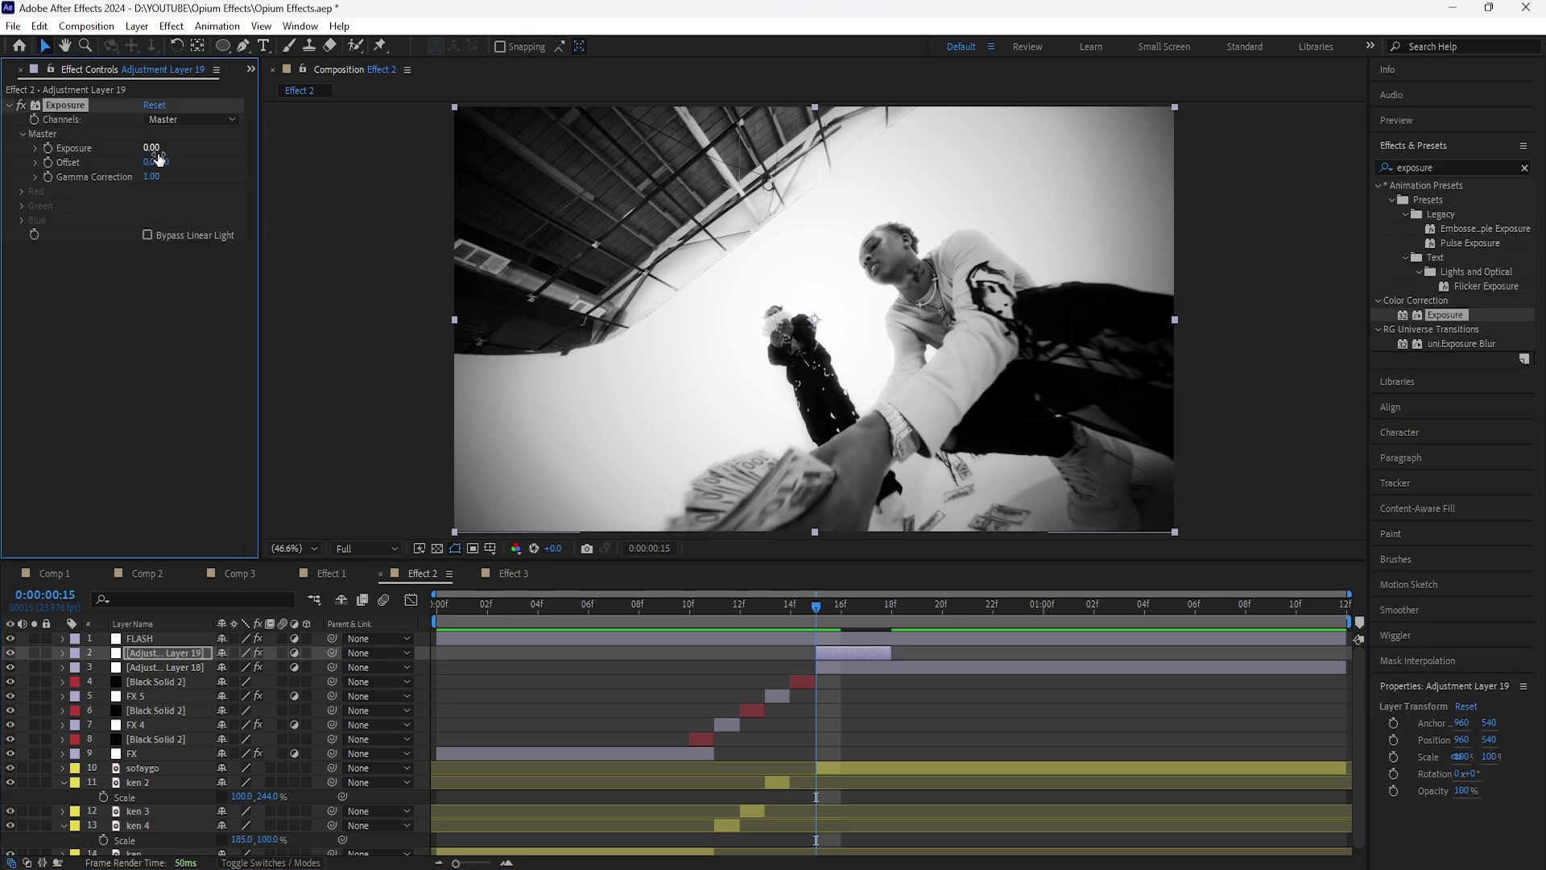
# Step: Keyframe Exposure at 2 and Offset at 0.1 at frame 15 on the short adjustment layer
pyautogui.click(154, 148)
pyautogui.press('Tab')
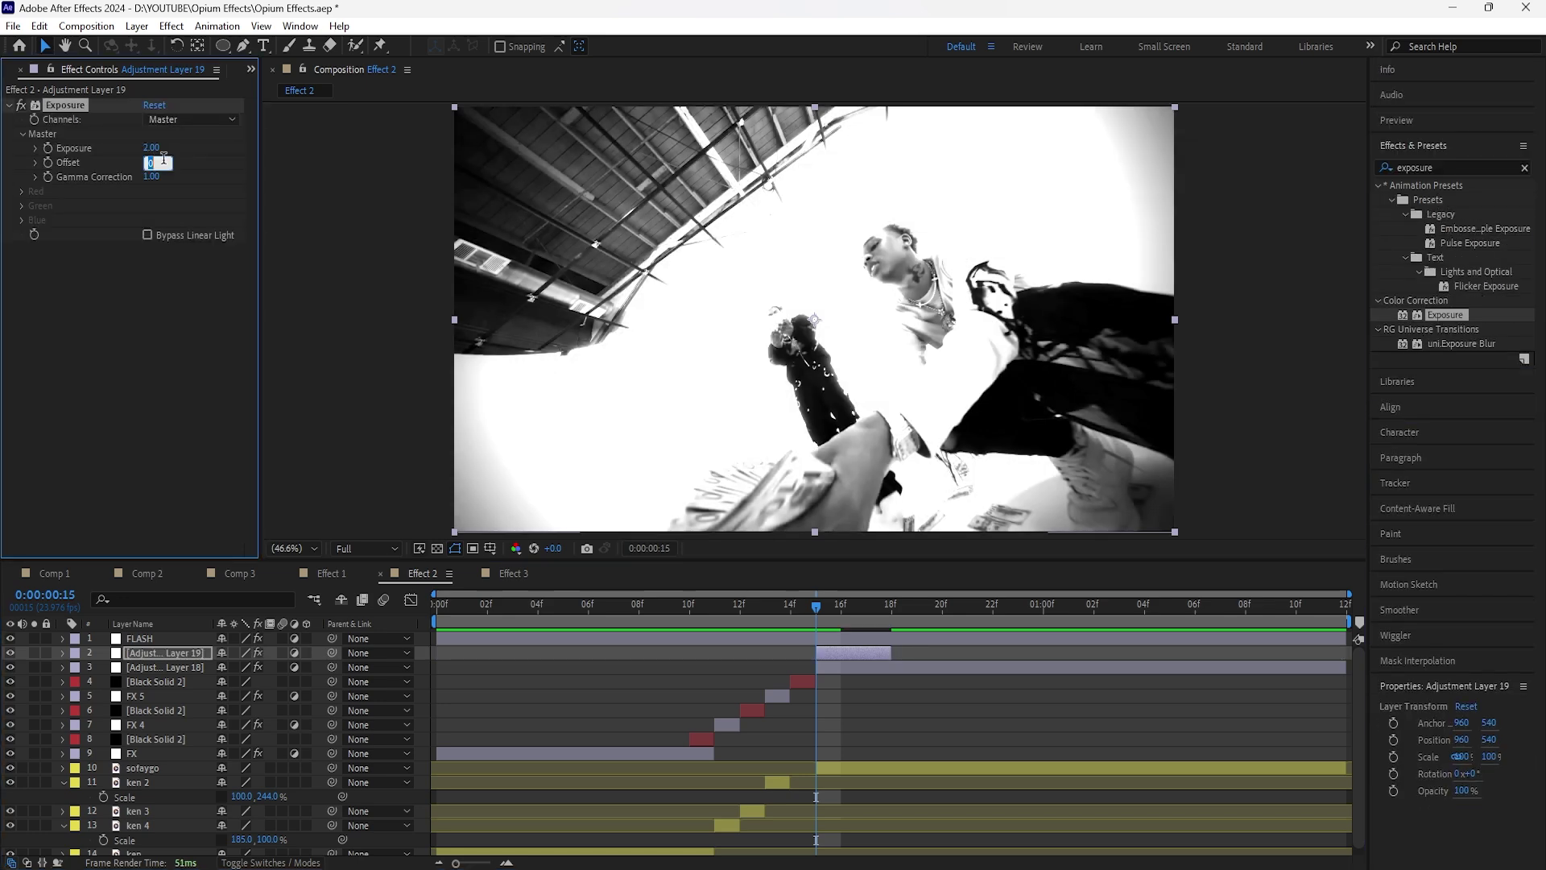
pyautogui.write('0.1')
pyautogui.press('Return')
# Step: Reveal the short adjustment layer's keyframes and set both Exposure and Offset to 0 at frame 18
pyautogui.click(857, 652)
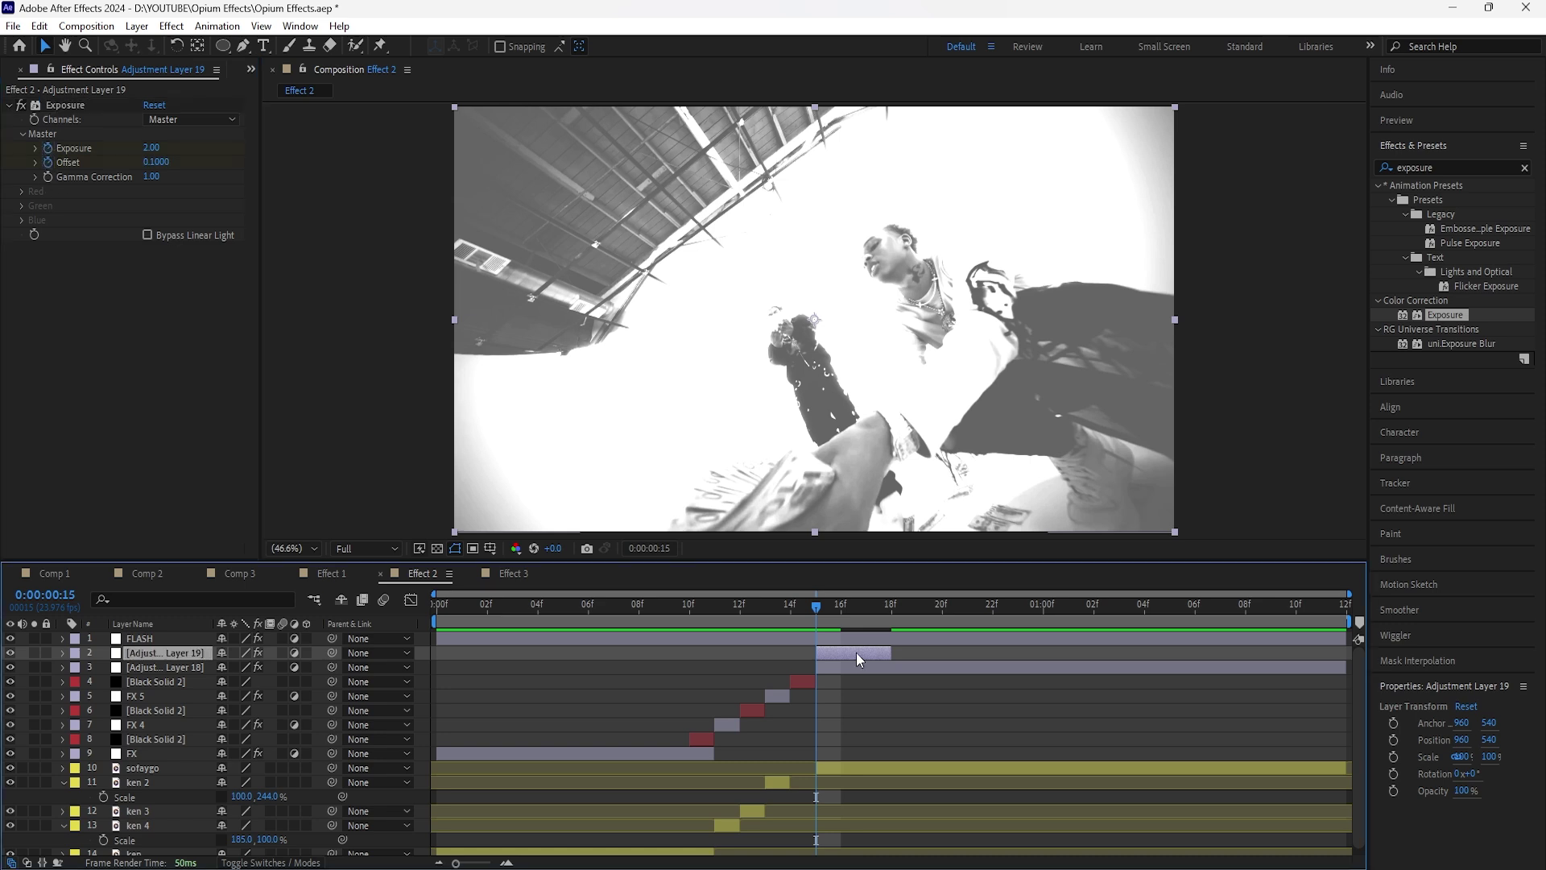
pyautogui.press('u')
pyautogui.moveTo(820, 610); pyautogui.dragTo(891, 617)
pyautogui.click(151, 147)
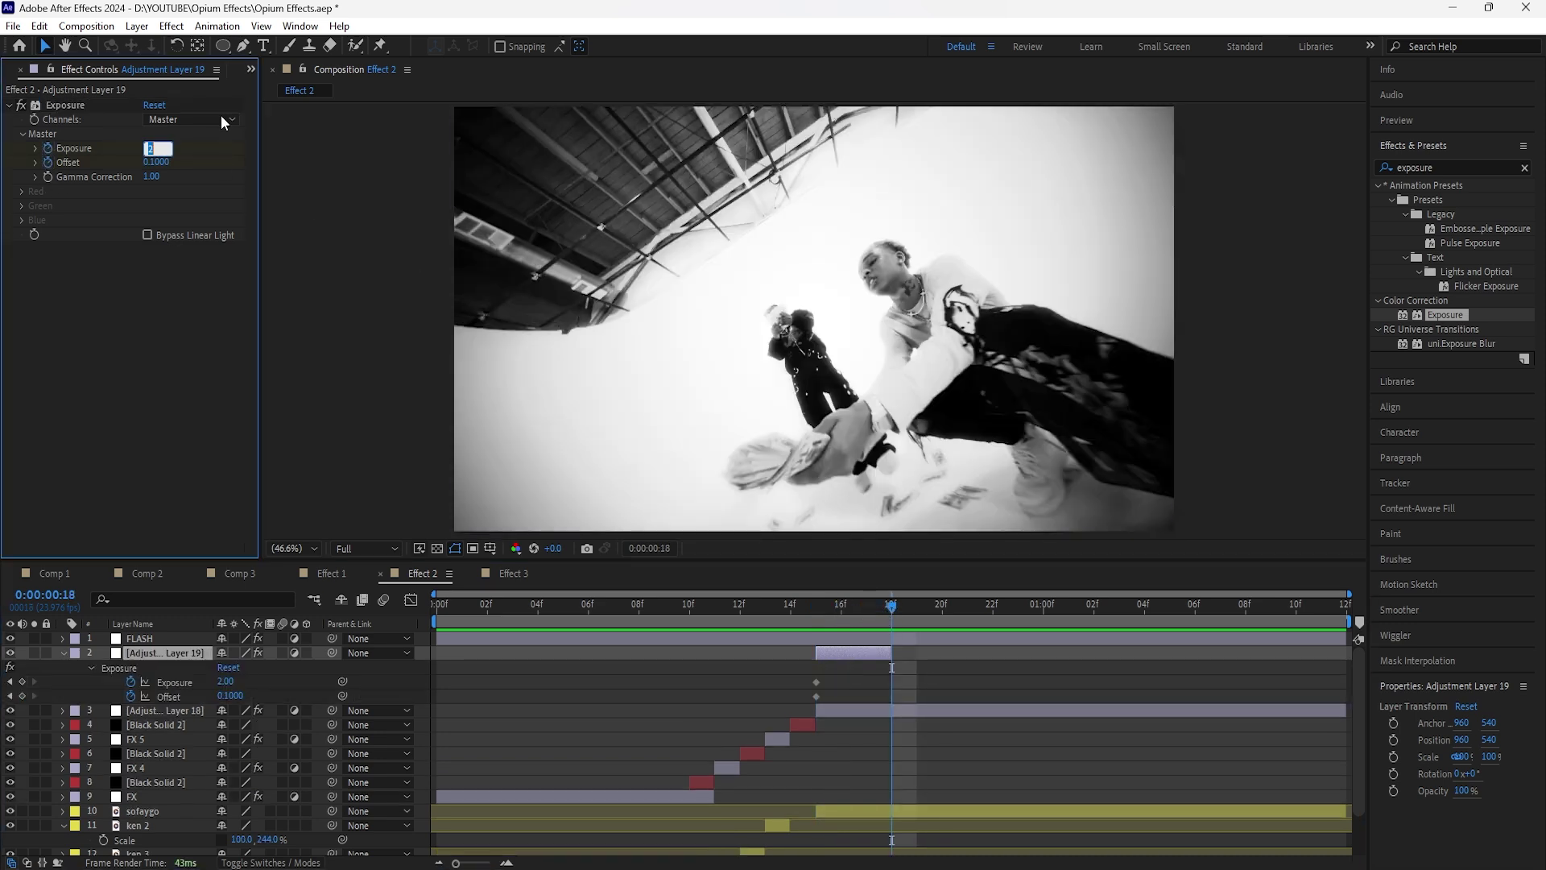
pyautogui.write('0')
pyautogui.press('Return')
pyautogui.click(161, 164)
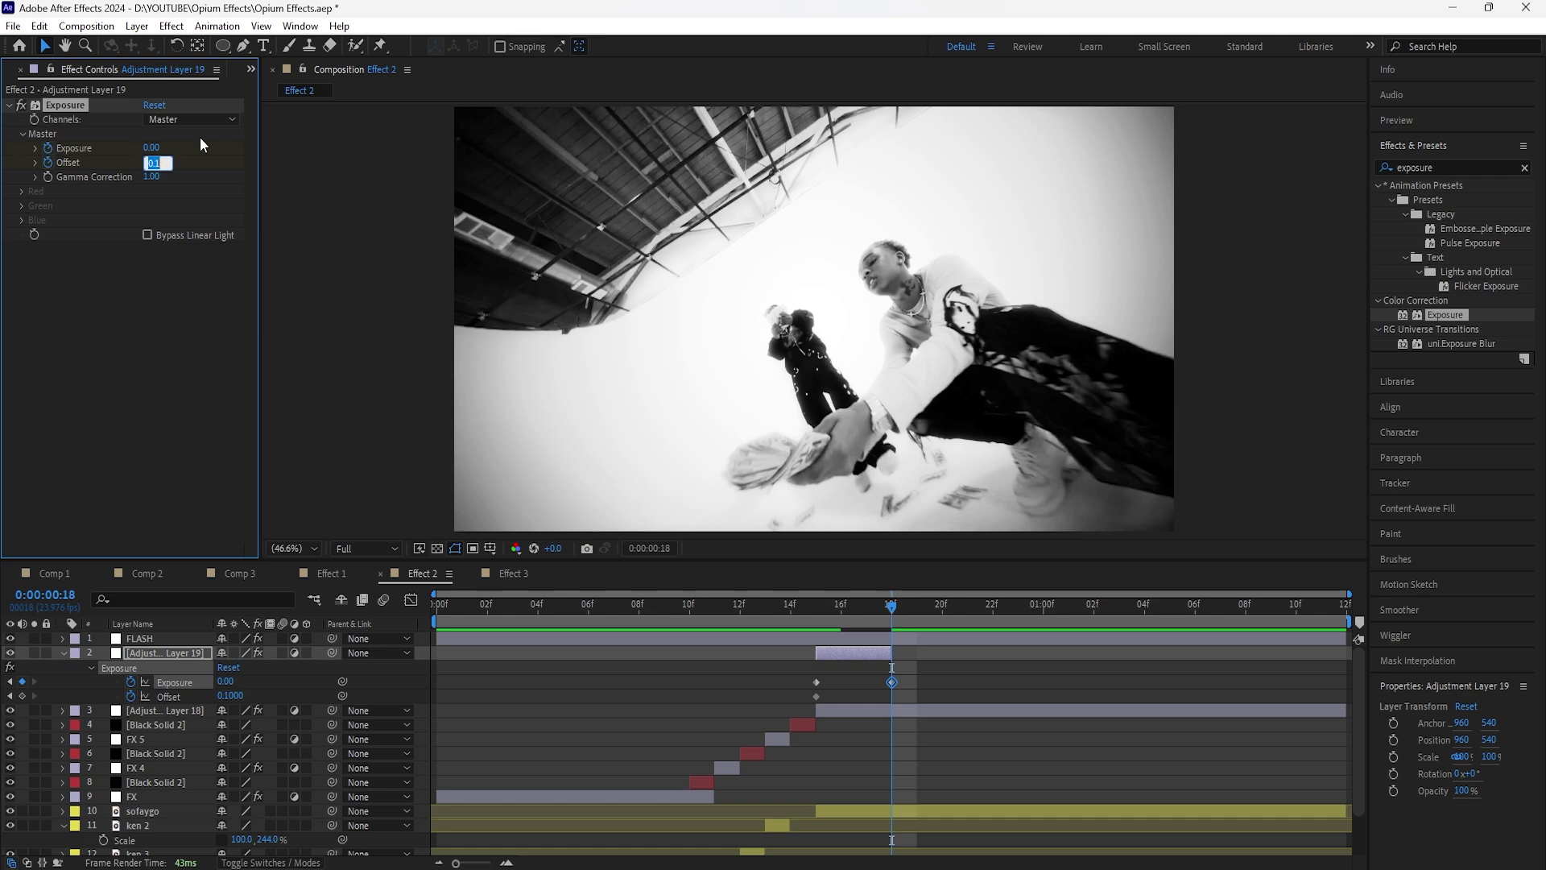
pyautogui.write('0')
pyautogui.press('Return')
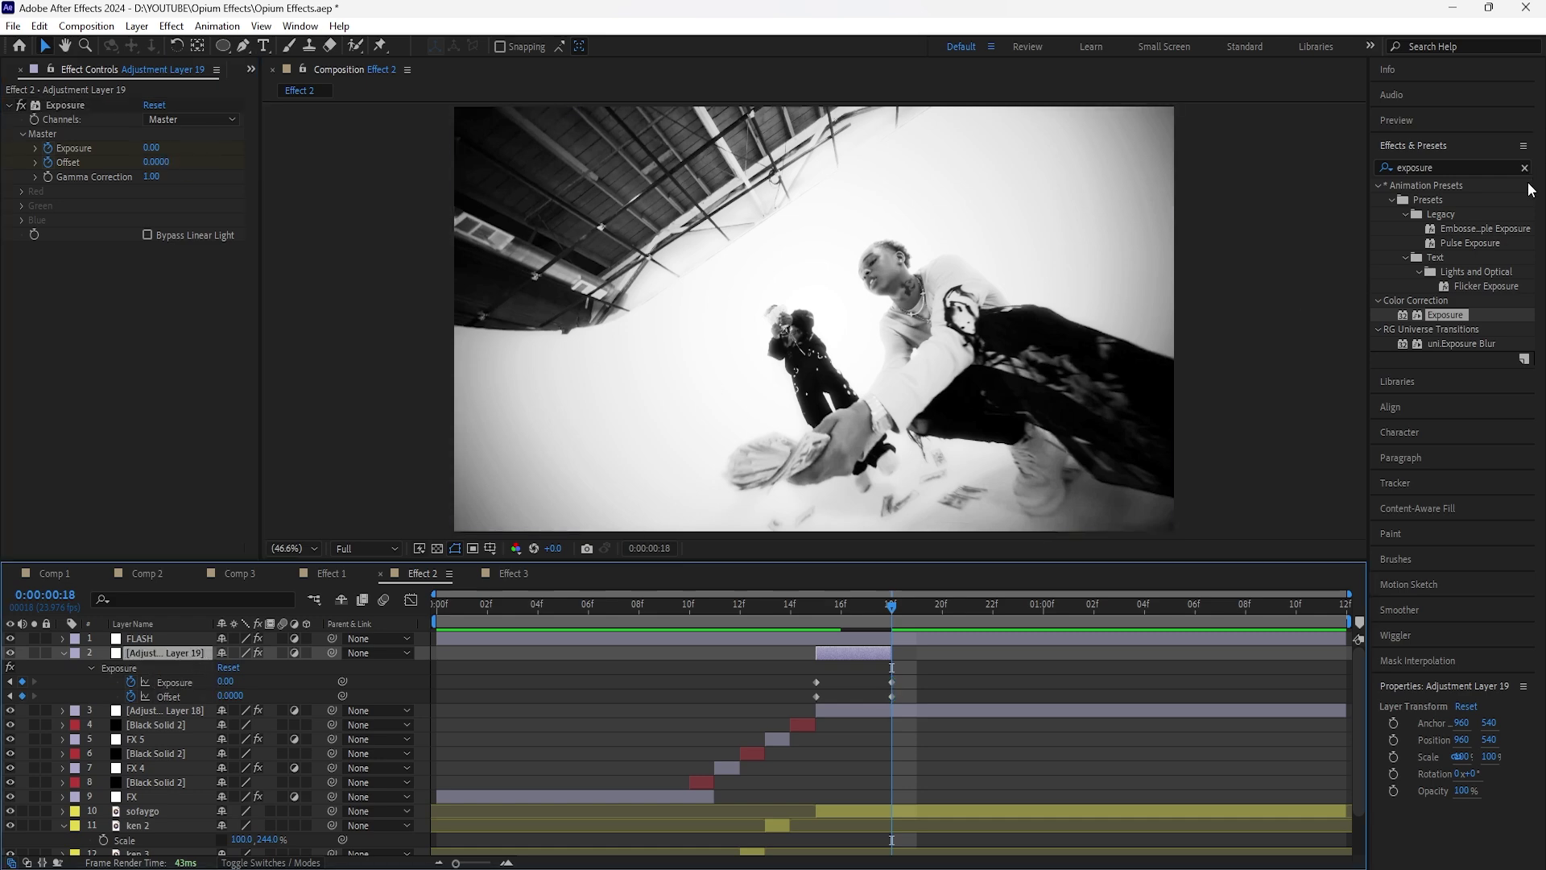
# Step: Apply Directional Blur to the short adjustment layer and set its Blur Length to 80 at frame 15
pyautogui.click(1524, 168)
pyautogui.write('dire')
pyautogui.doubleClick(1458, 242)
pyautogui.click(818, 614)
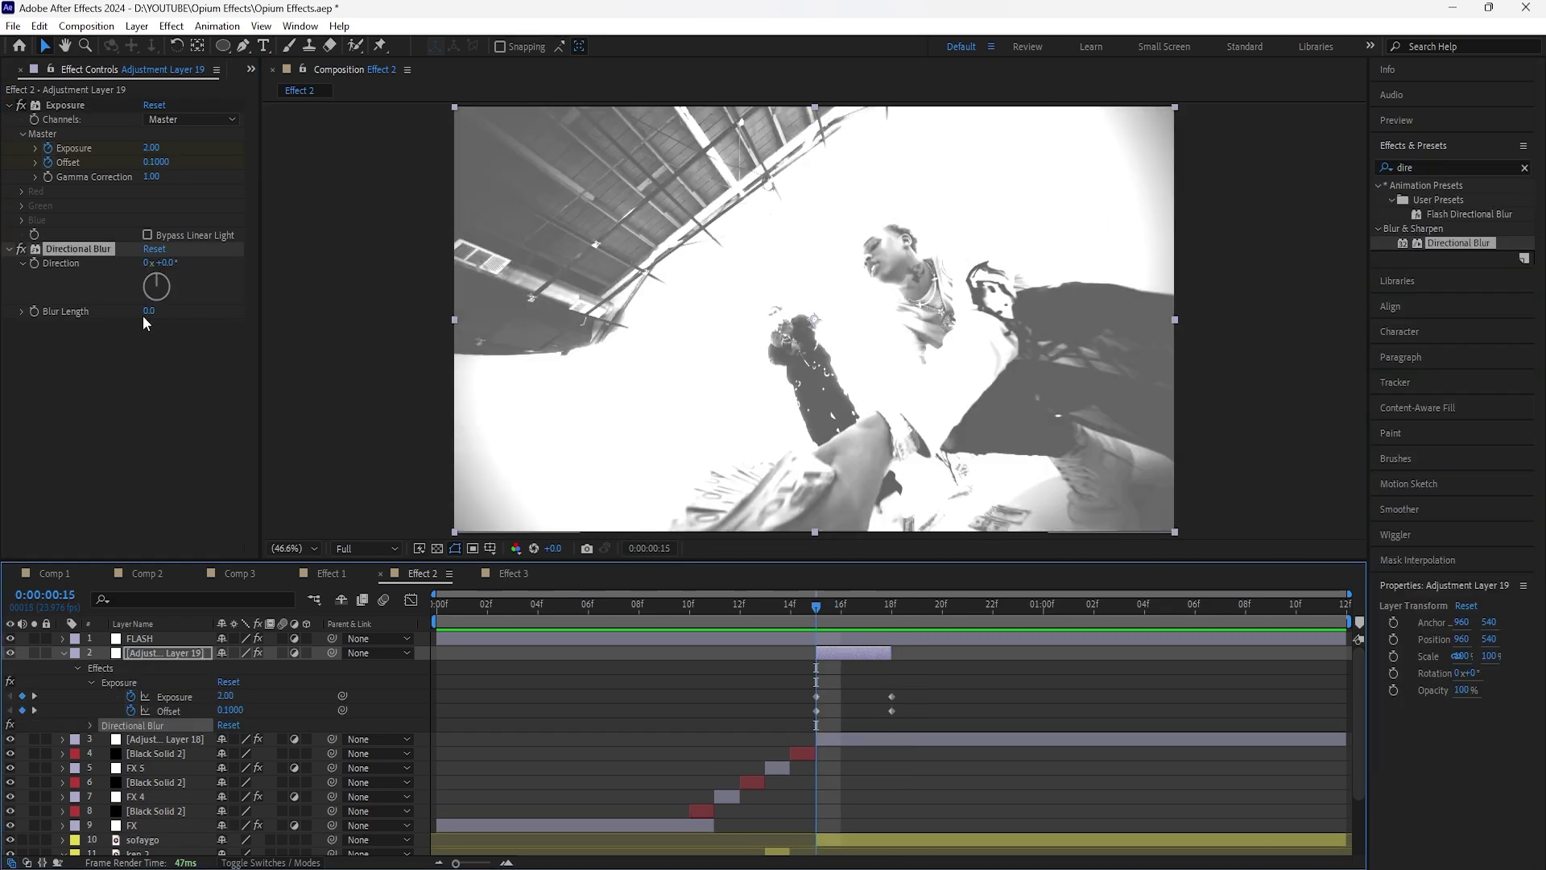
pyautogui.click(149, 313)
pyautogui.write('80')
pyautogui.press('Return')
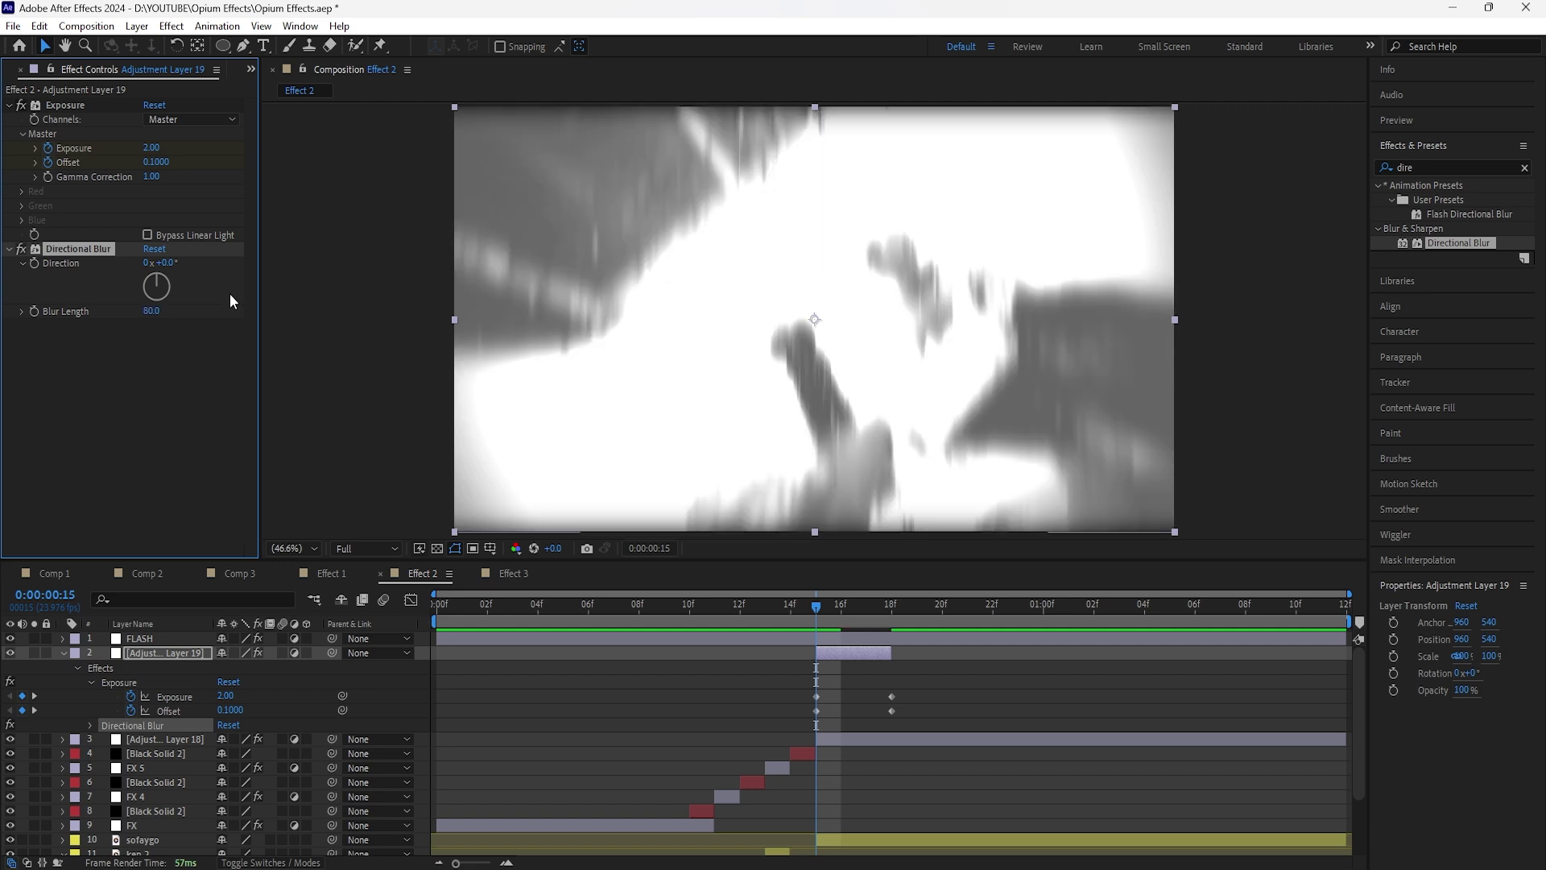
# Step: Keyframe Directional Blur's Blur Length from frame 15 and set it to 0 at frame 18 on the short adjustment layer
pyautogui.click(891, 605)
pyautogui.click(151, 311)
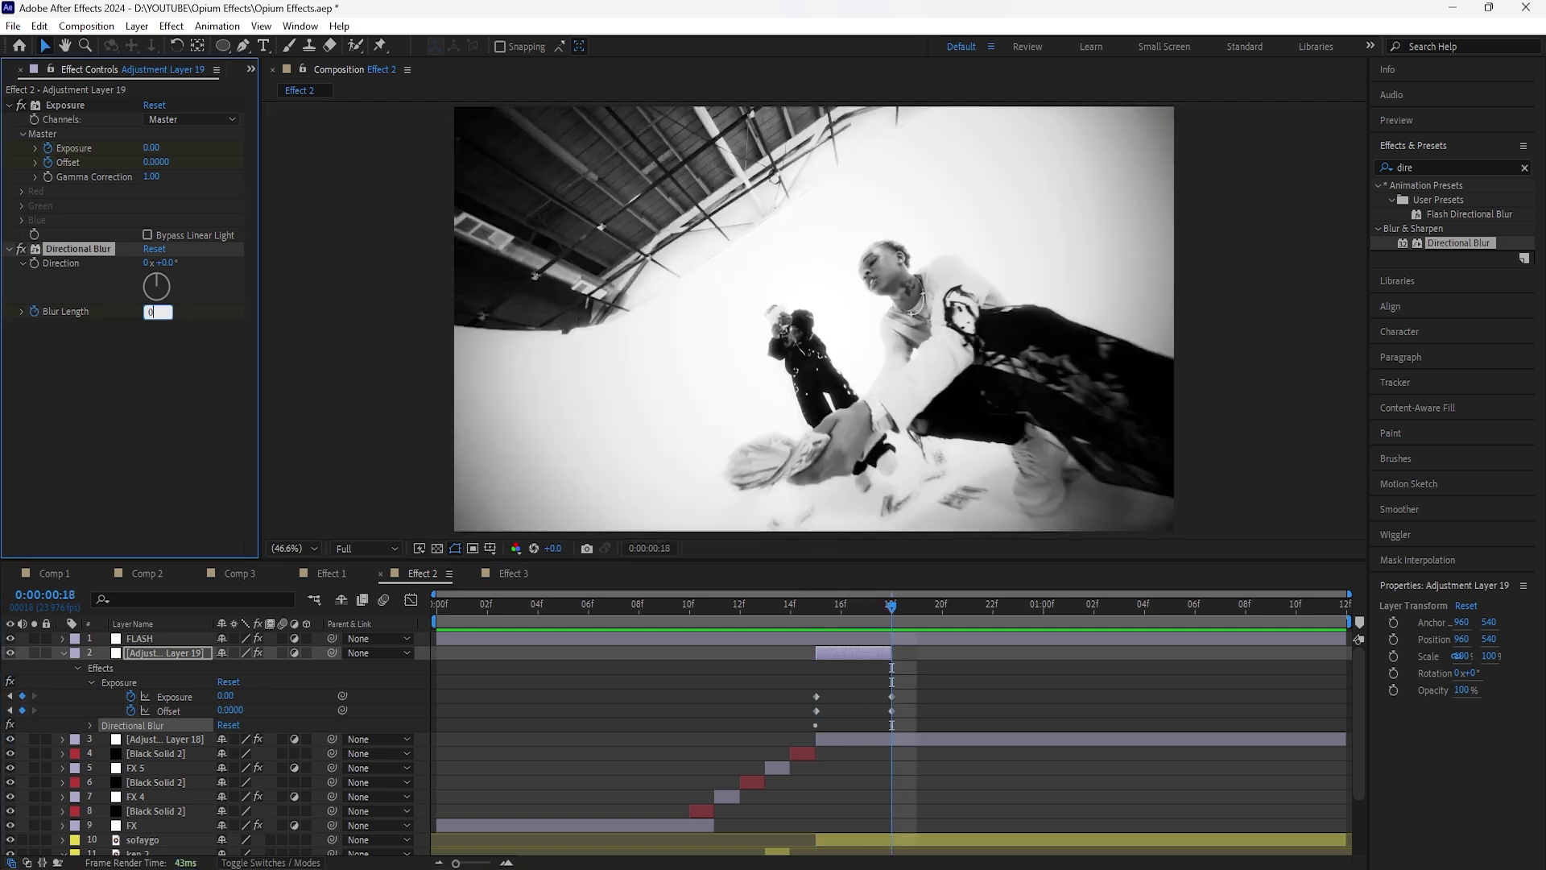
pyautogui.click(821, 614)
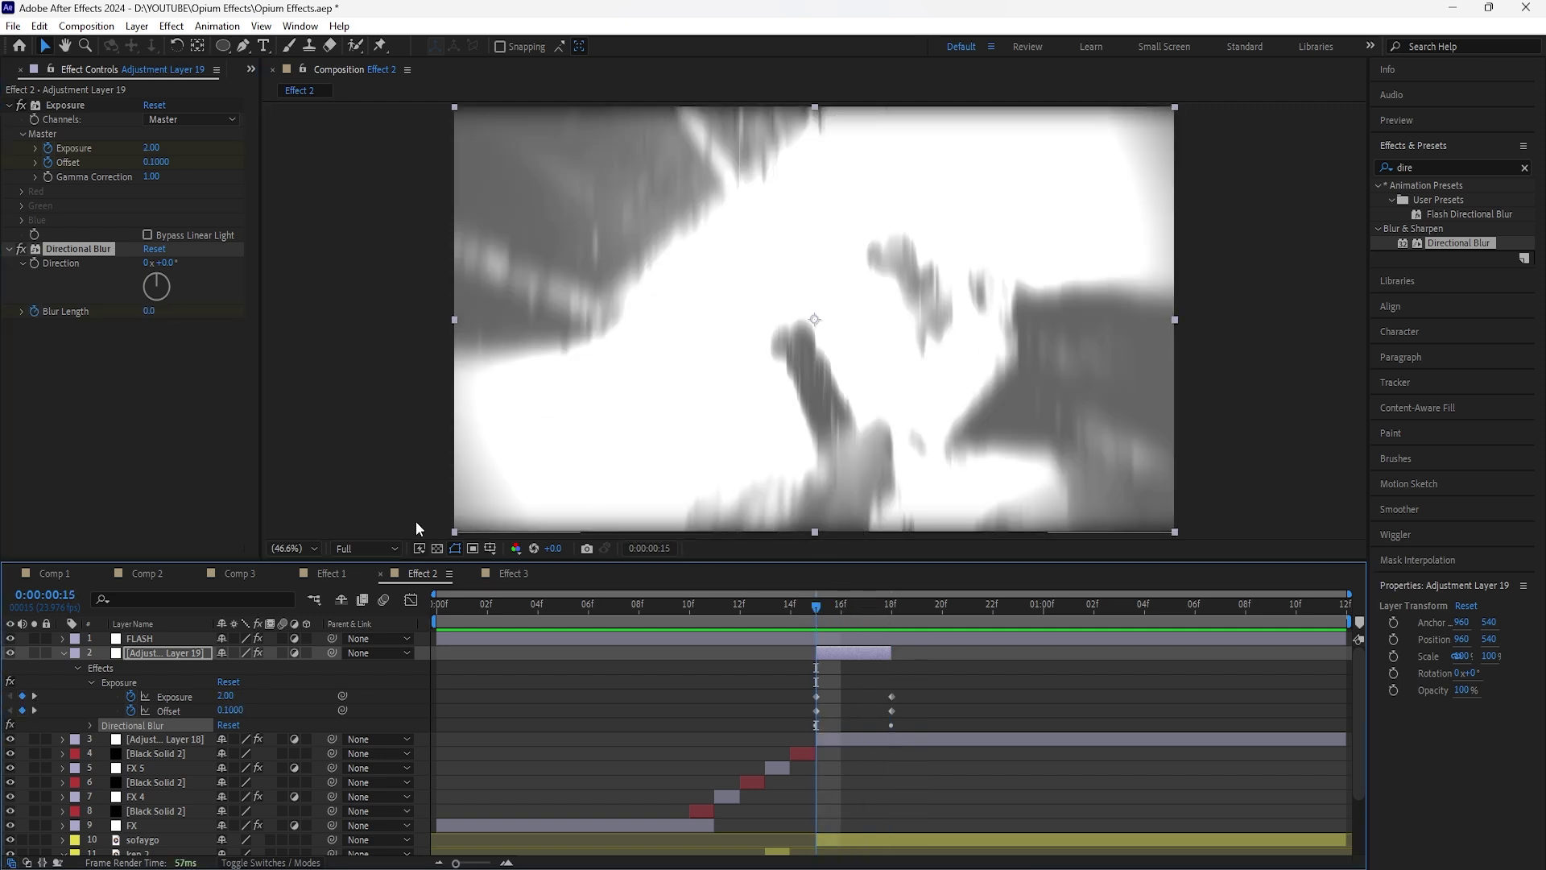
# Step: Check the blurred frame edges against the transparency grid, and apply Motion Tile above Exposure on the short adjustment layer
pyautogui.click(439, 548)
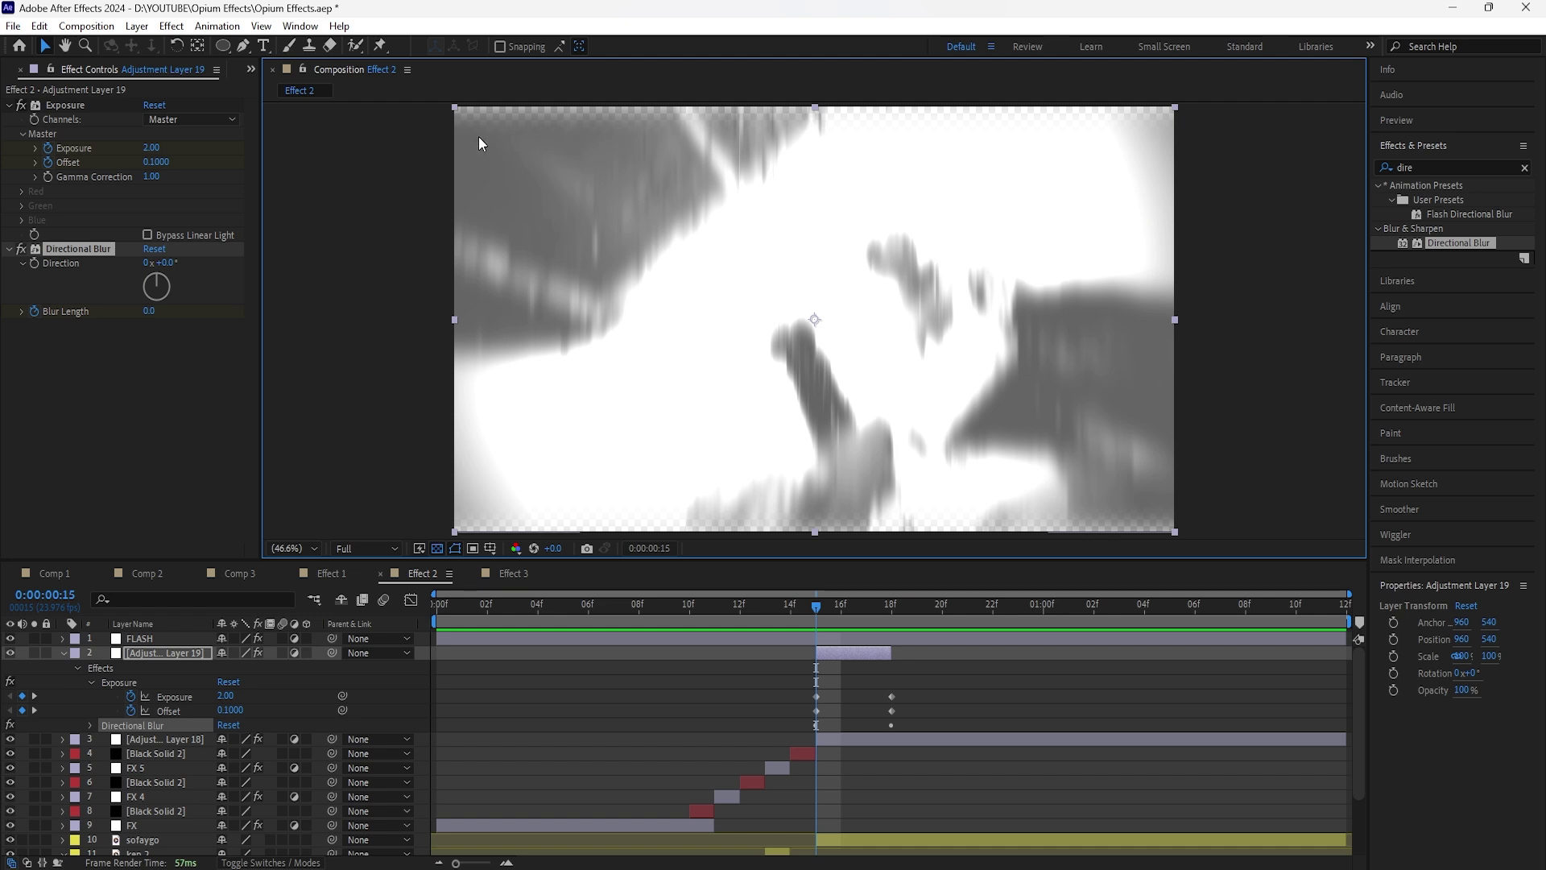
pyautogui.click(436, 549)
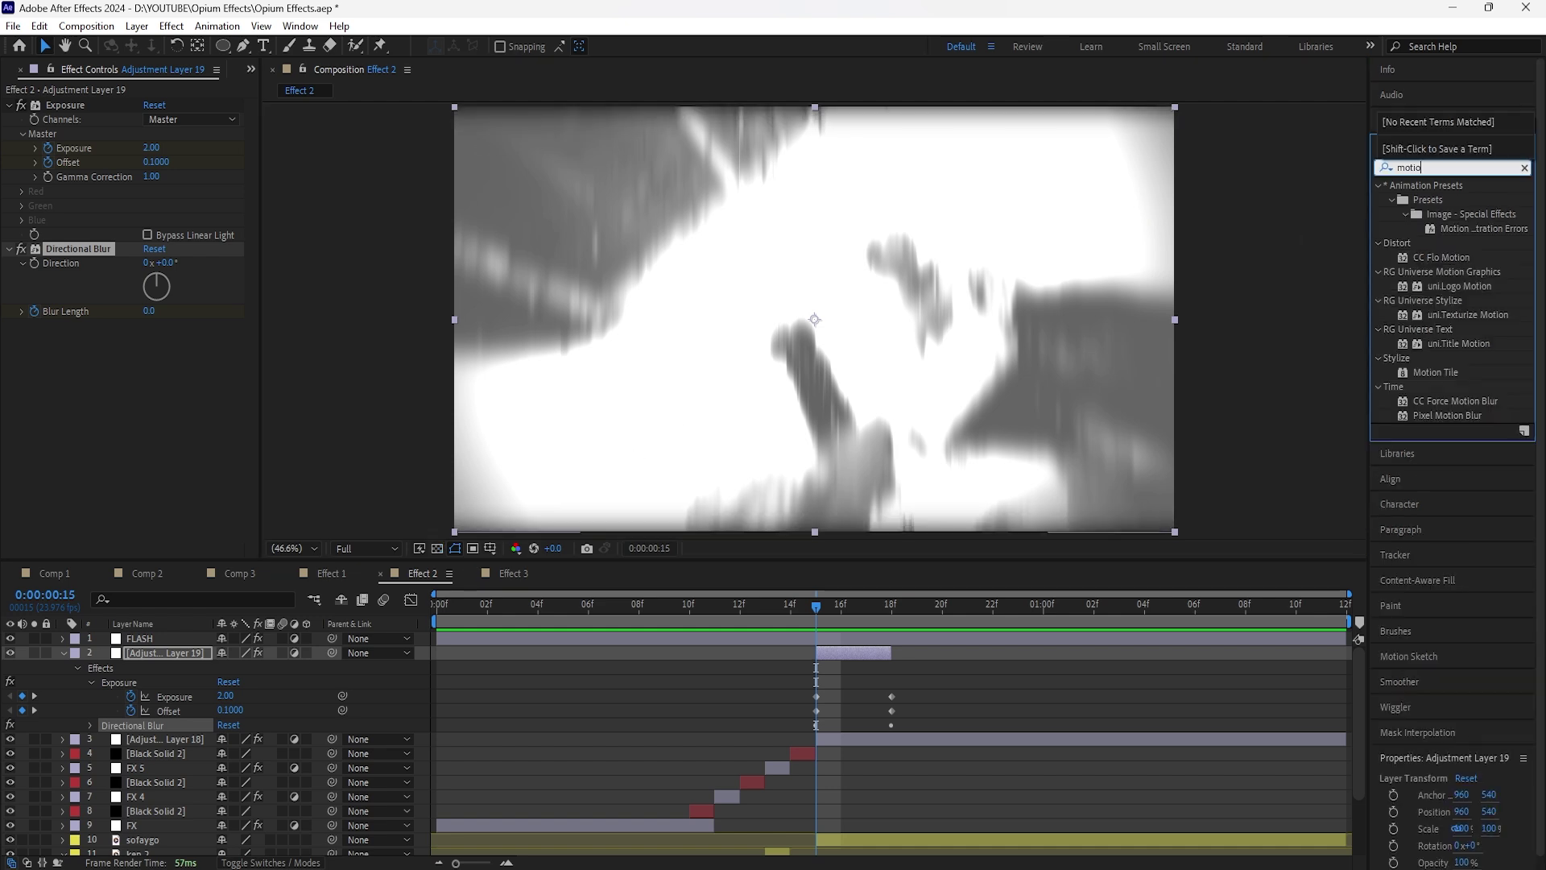
pyautogui.write('n')
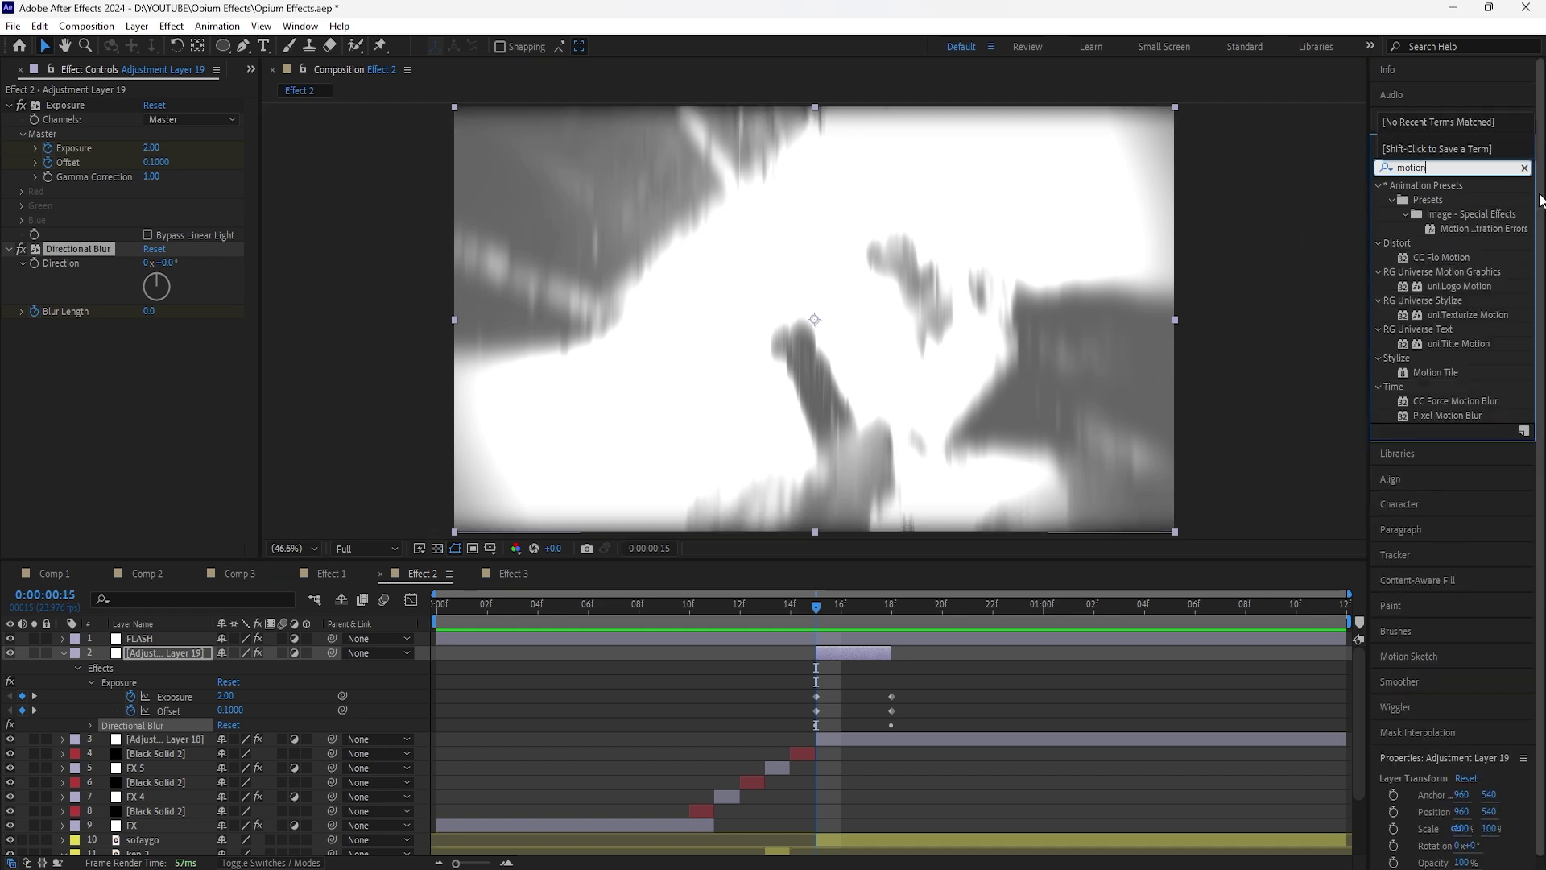
pyautogui.moveTo(1432, 370); pyautogui.dragTo(70, 101)
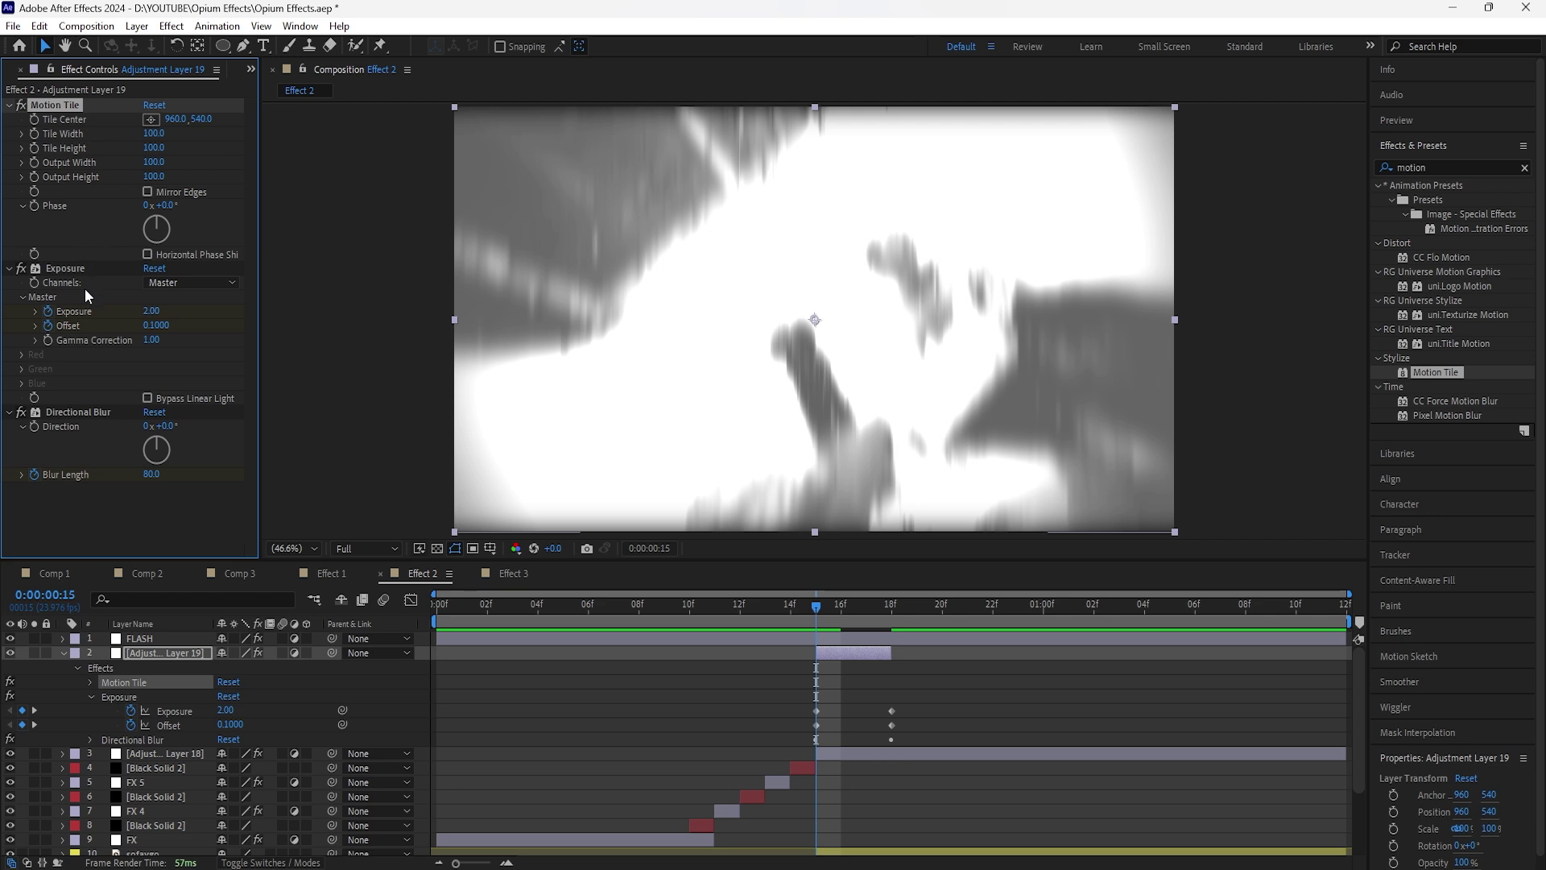
# Step: Set Motion Tile's Output Width and Output Height to 200 and enable Mirror Edges
pyautogui.click(154, 164)
pyautogui.write('200')
pyautogui.click(149, 178)
pyautogui.press('Return')
pyautogui.click(148, 193)
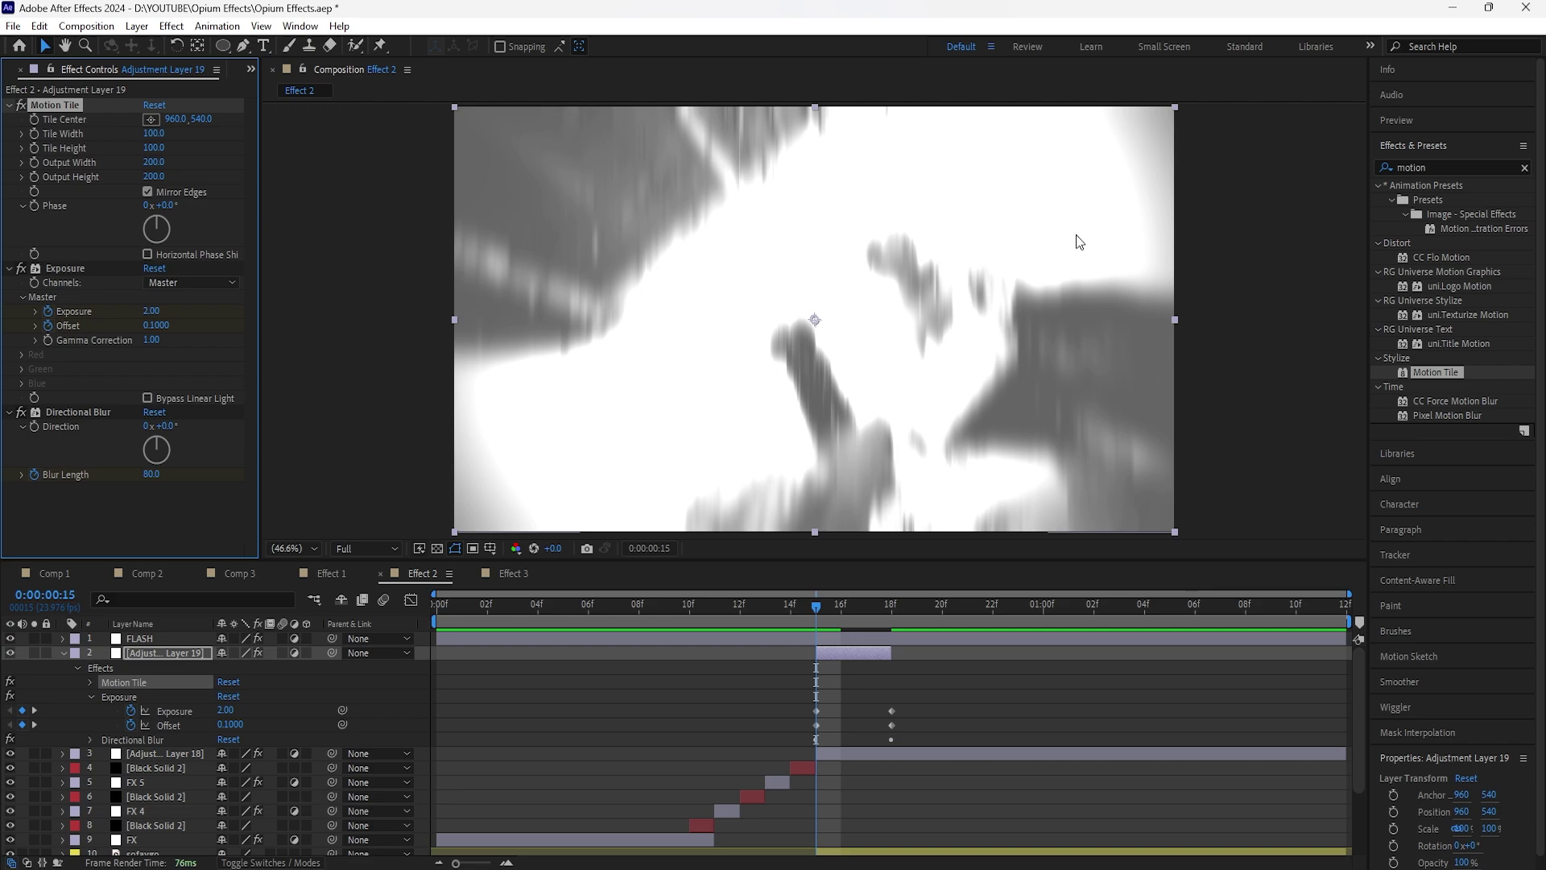
# Step: Collapse the short adjustment layer's keyframes and preview the Effect 2 composition from the first frame
pyautogui.click(859, 656)
pyautogui.press('u')
pyautogui.press('u')
pyautogui.moveTo(921, 676); pyautogui.dragTo(775, 720)
pyautogui.moveTo(775, 720); pyautogui.dragTo(773, 723)
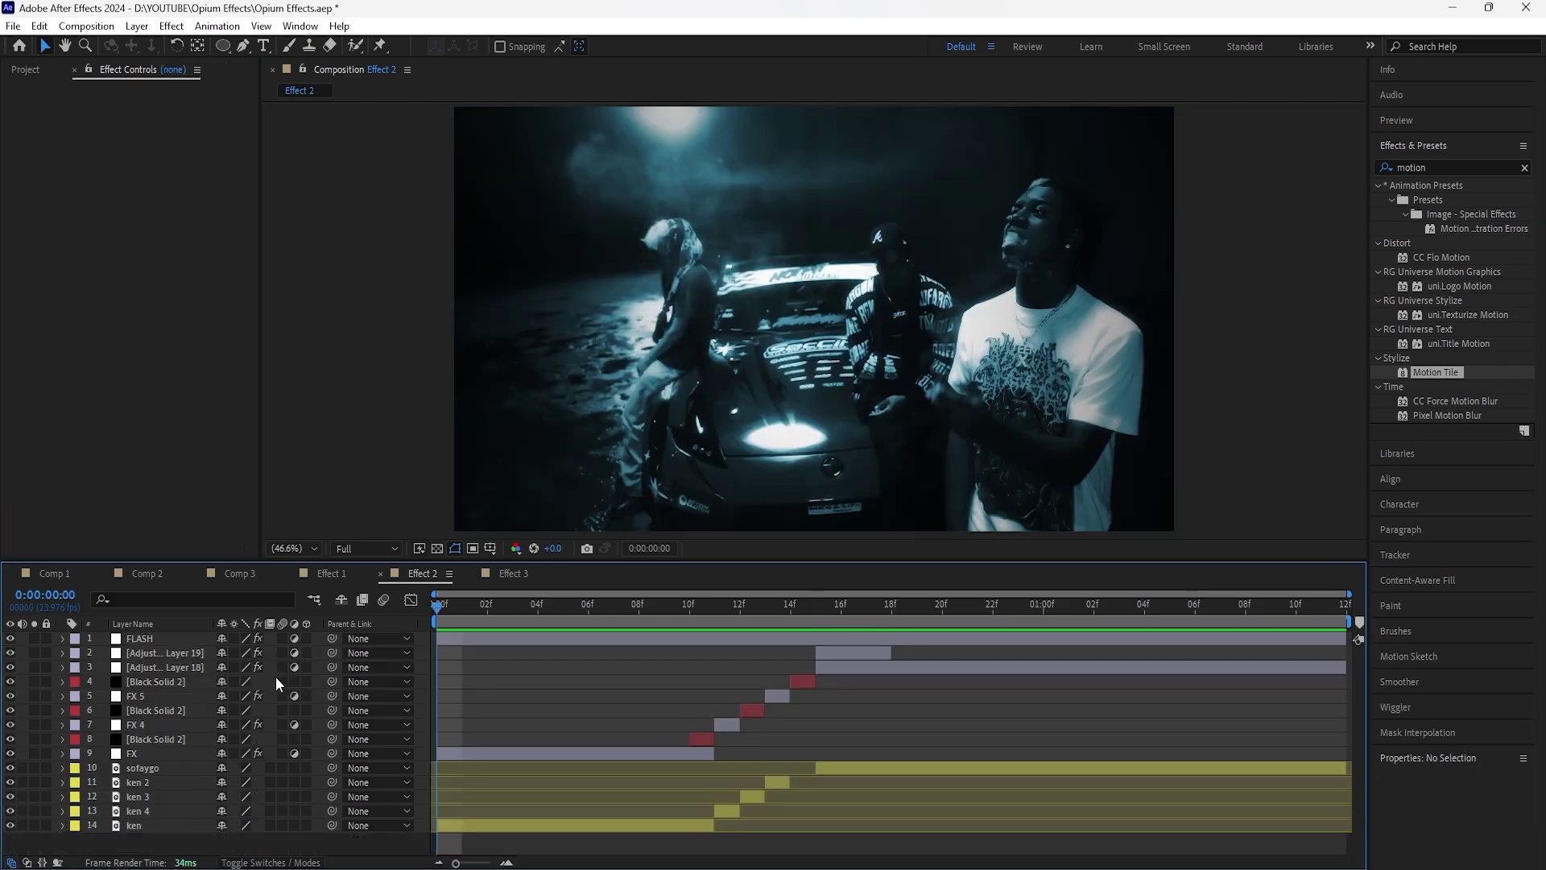
pyautogui.press('space')
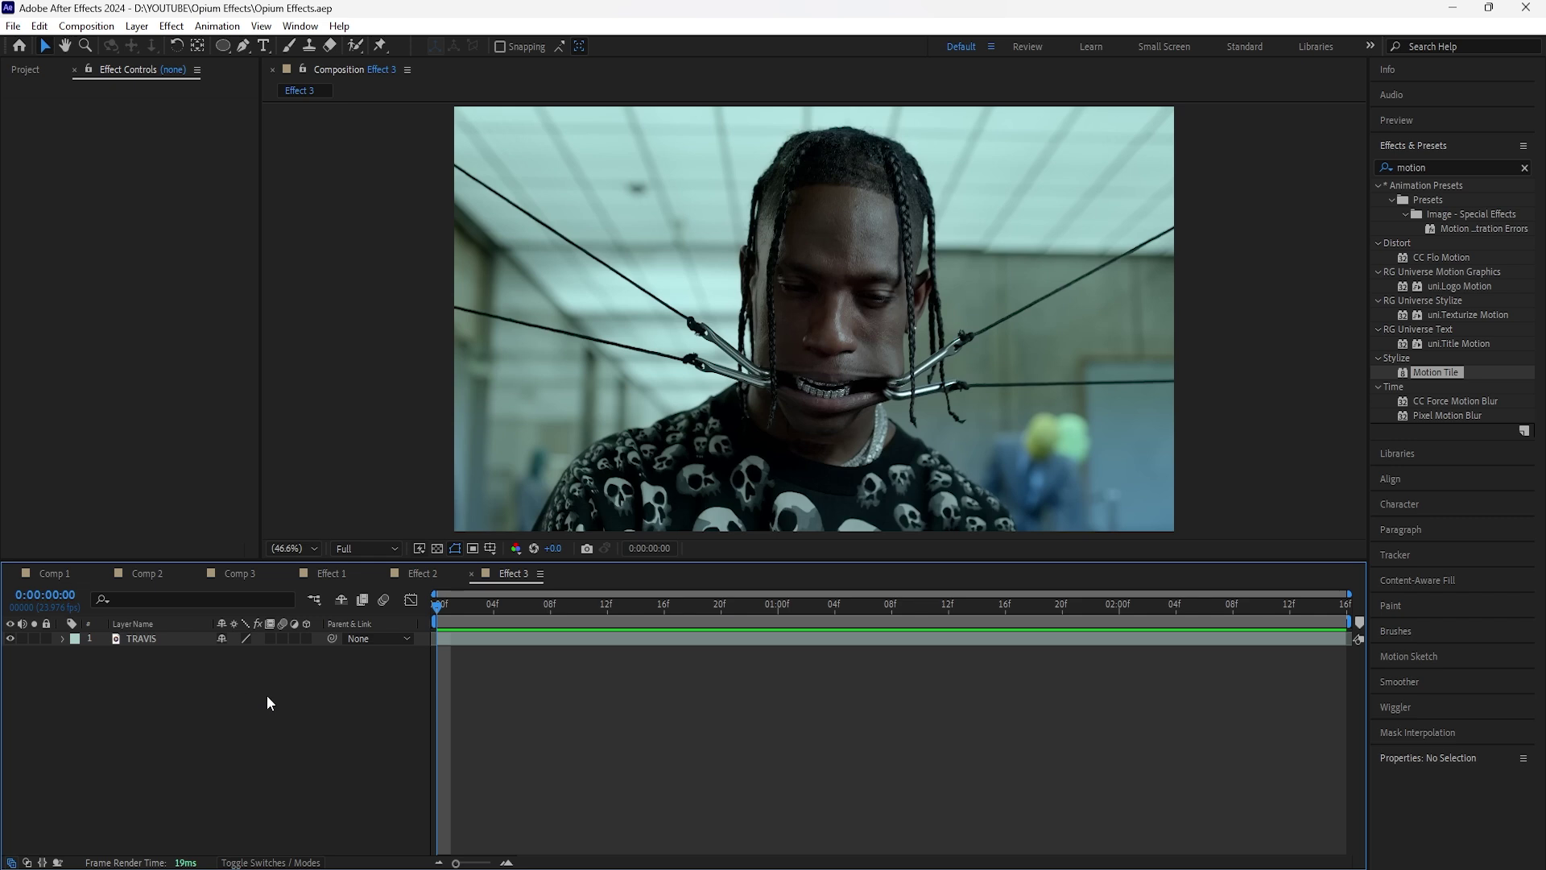
# Step: Add an adjustment layer above the clip in the Effect 3 composition
pyautogui.click(184, 642)
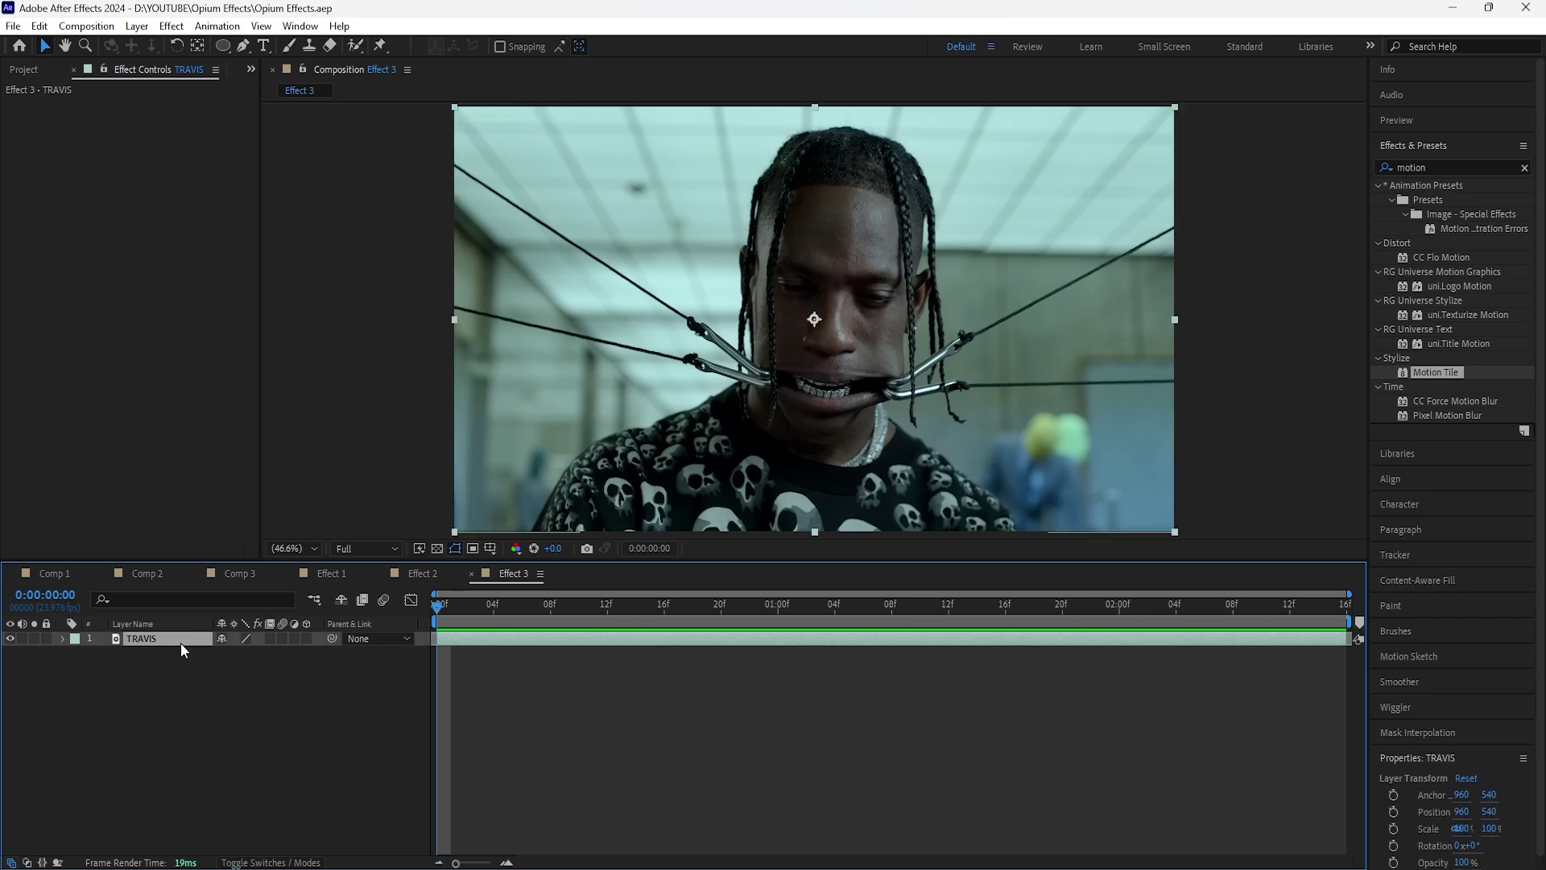
pyautogui.rightClick(213, 660)
pyautogui.moveTo(352, 466)
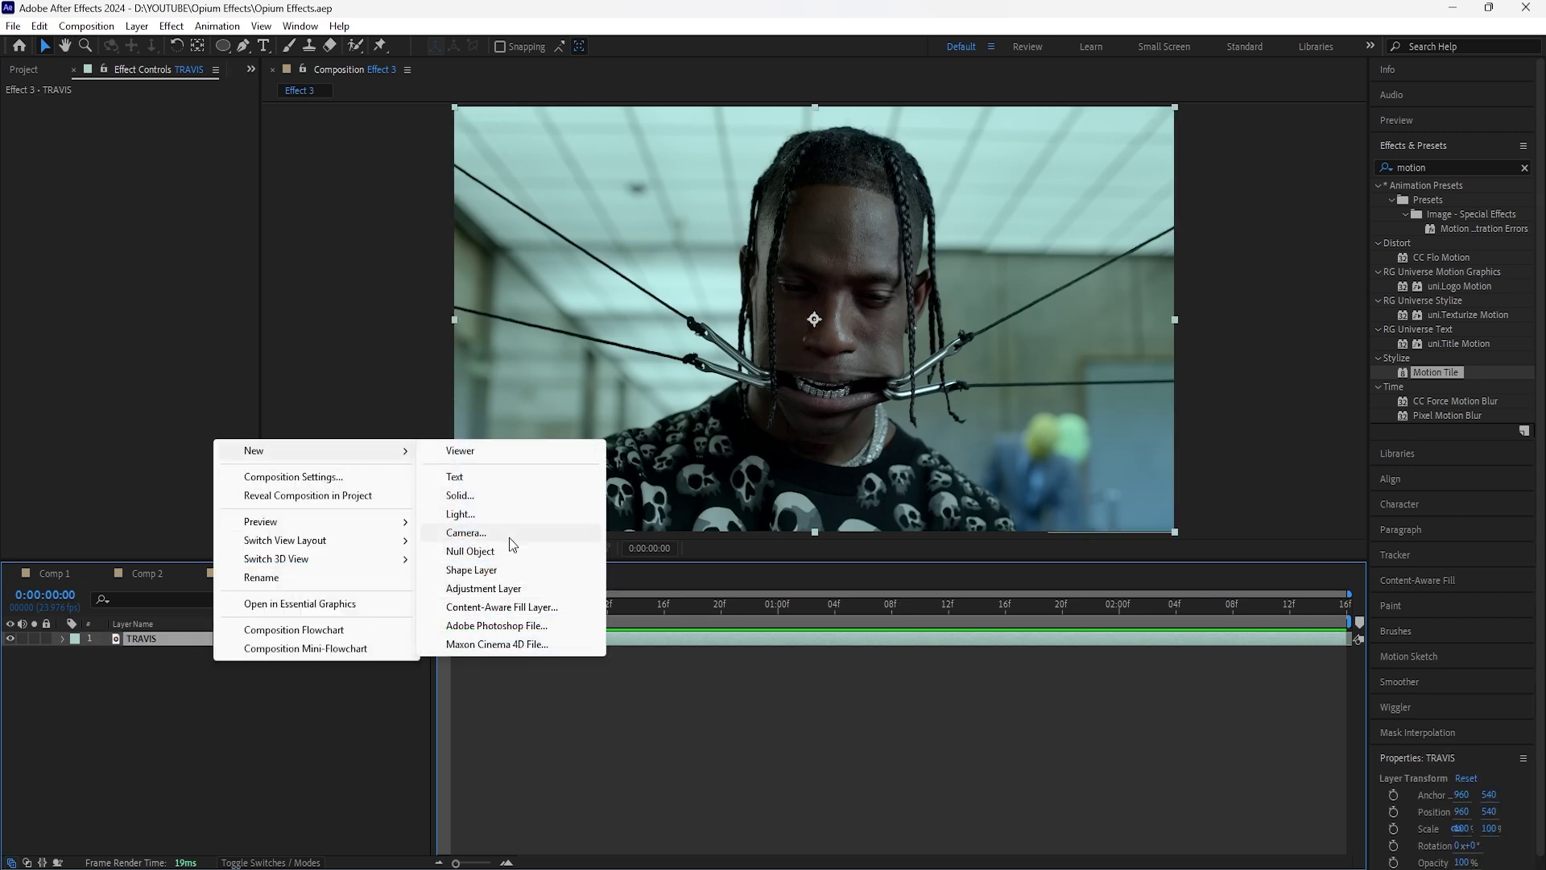
pyautogui.click(487, 589)
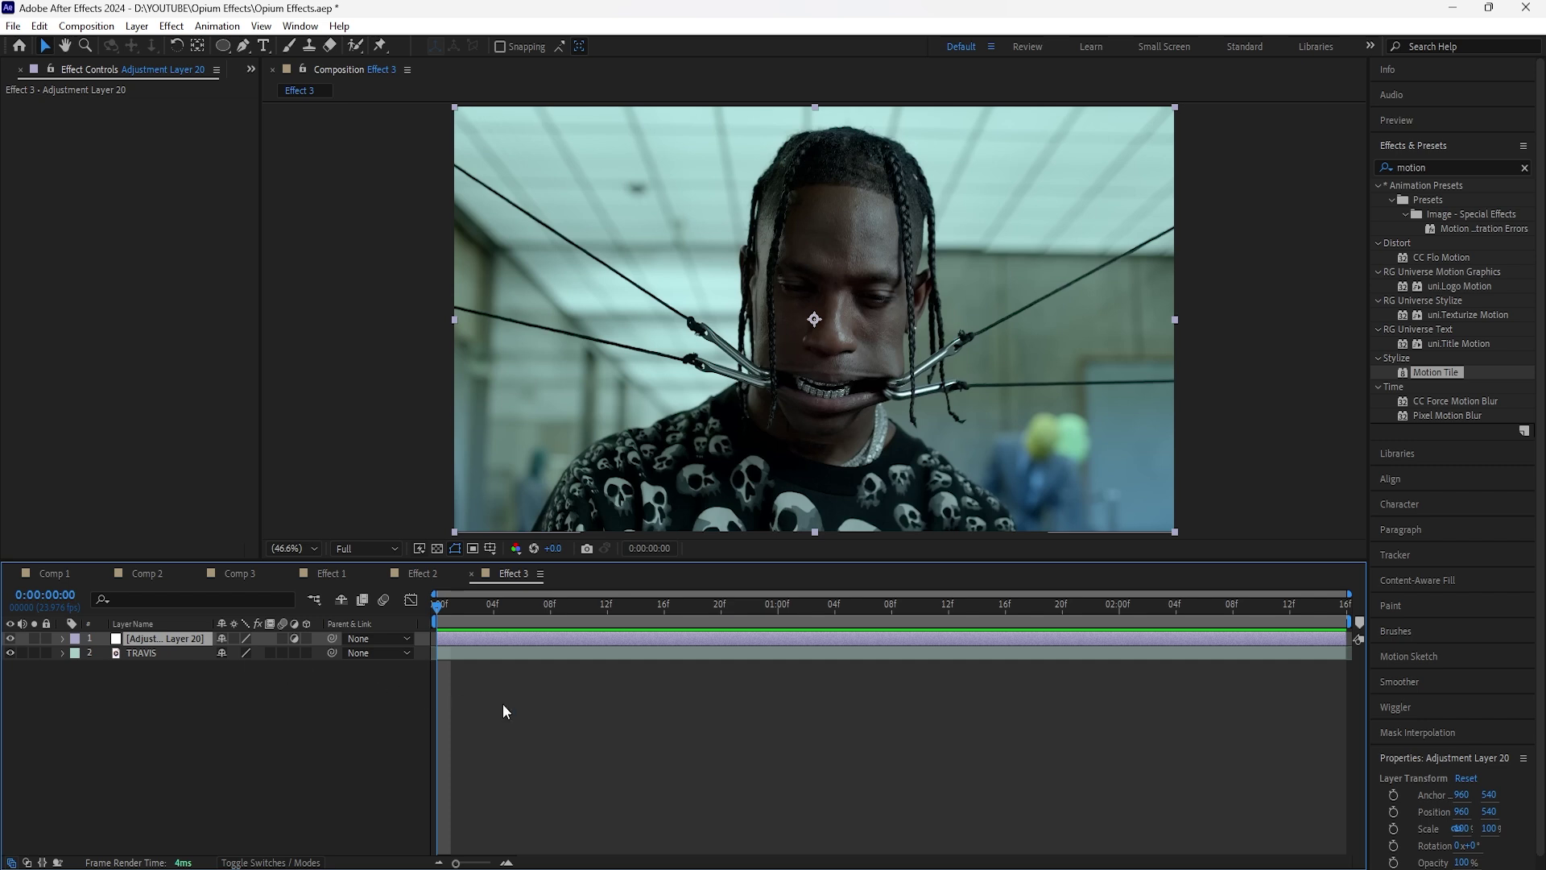
pyautogui.click(378, 547)
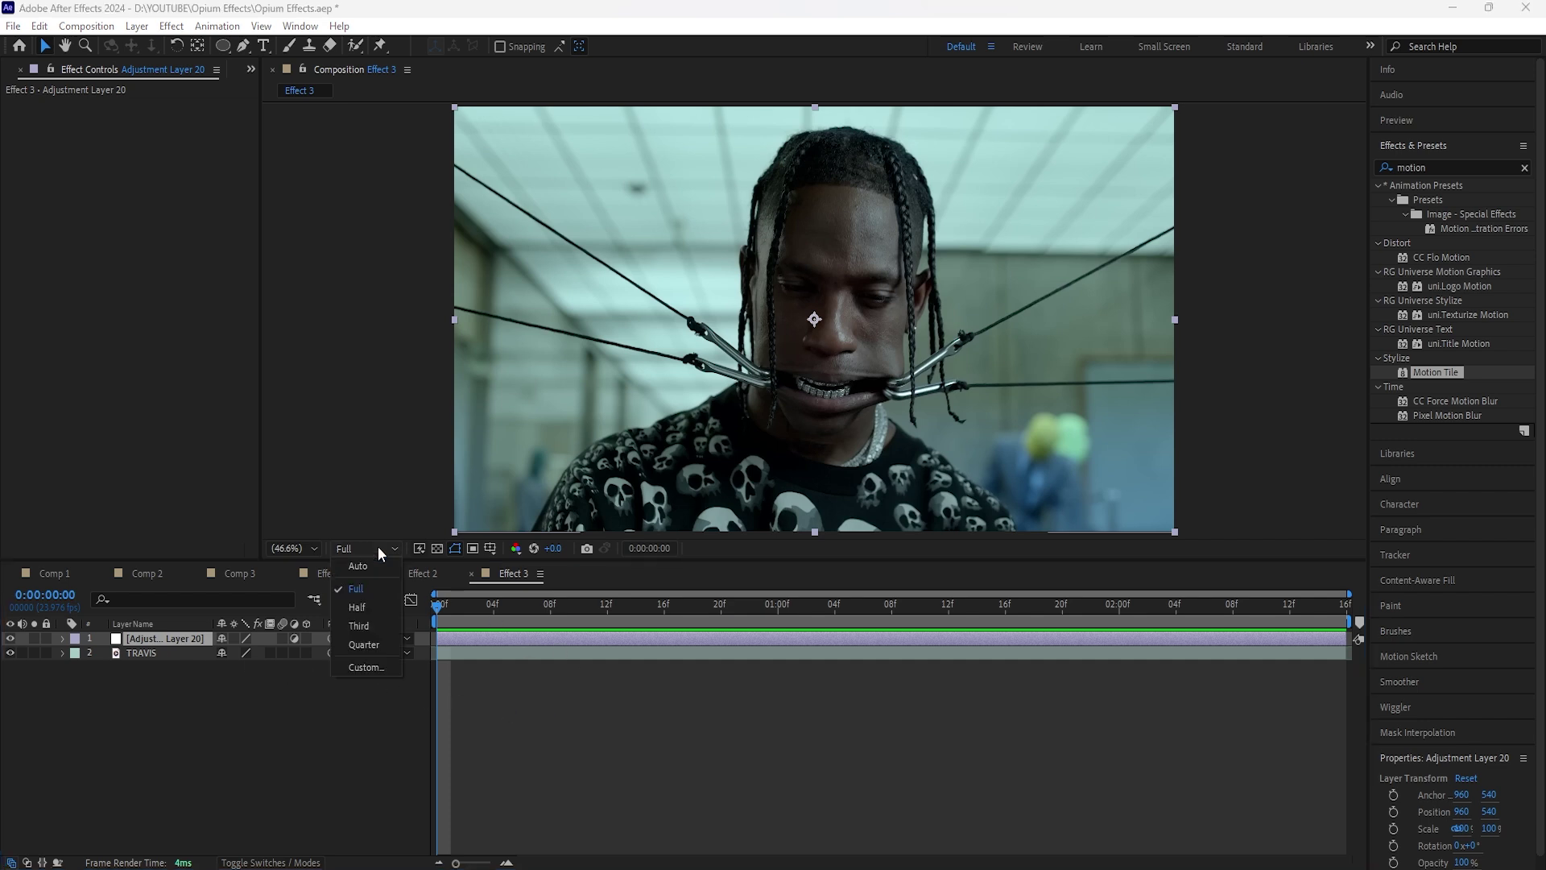
pyautogui.click(384, 550)
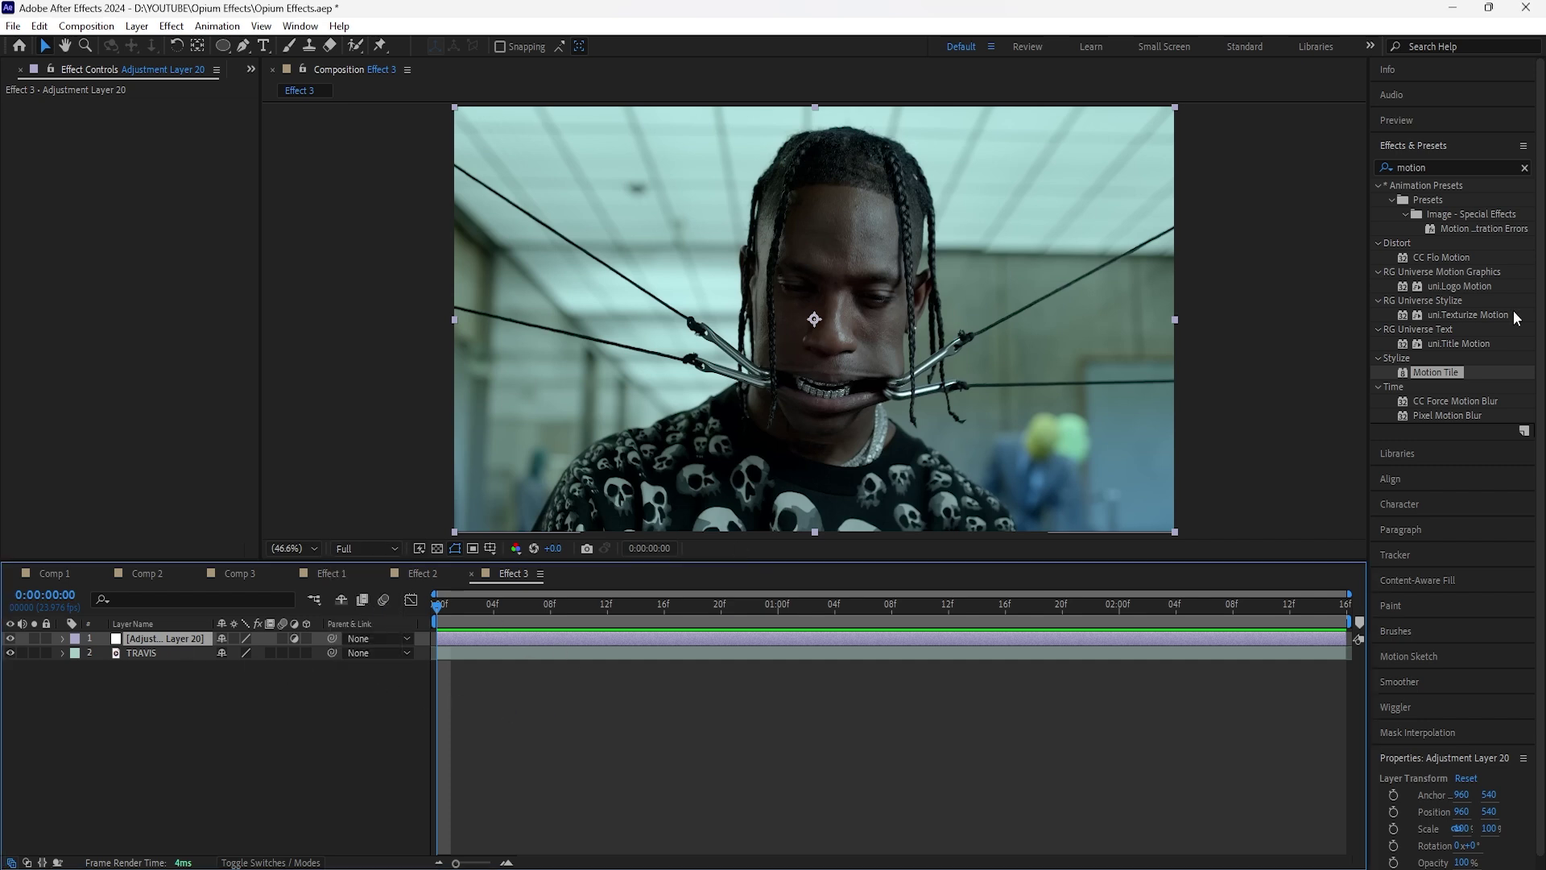
# Step: Apply the uni.Glow, Tint and Invert effects to the Effect 3 adjustment layer, in that order
pyautogui.click(1524, 167)
pyautogui.write('glow')
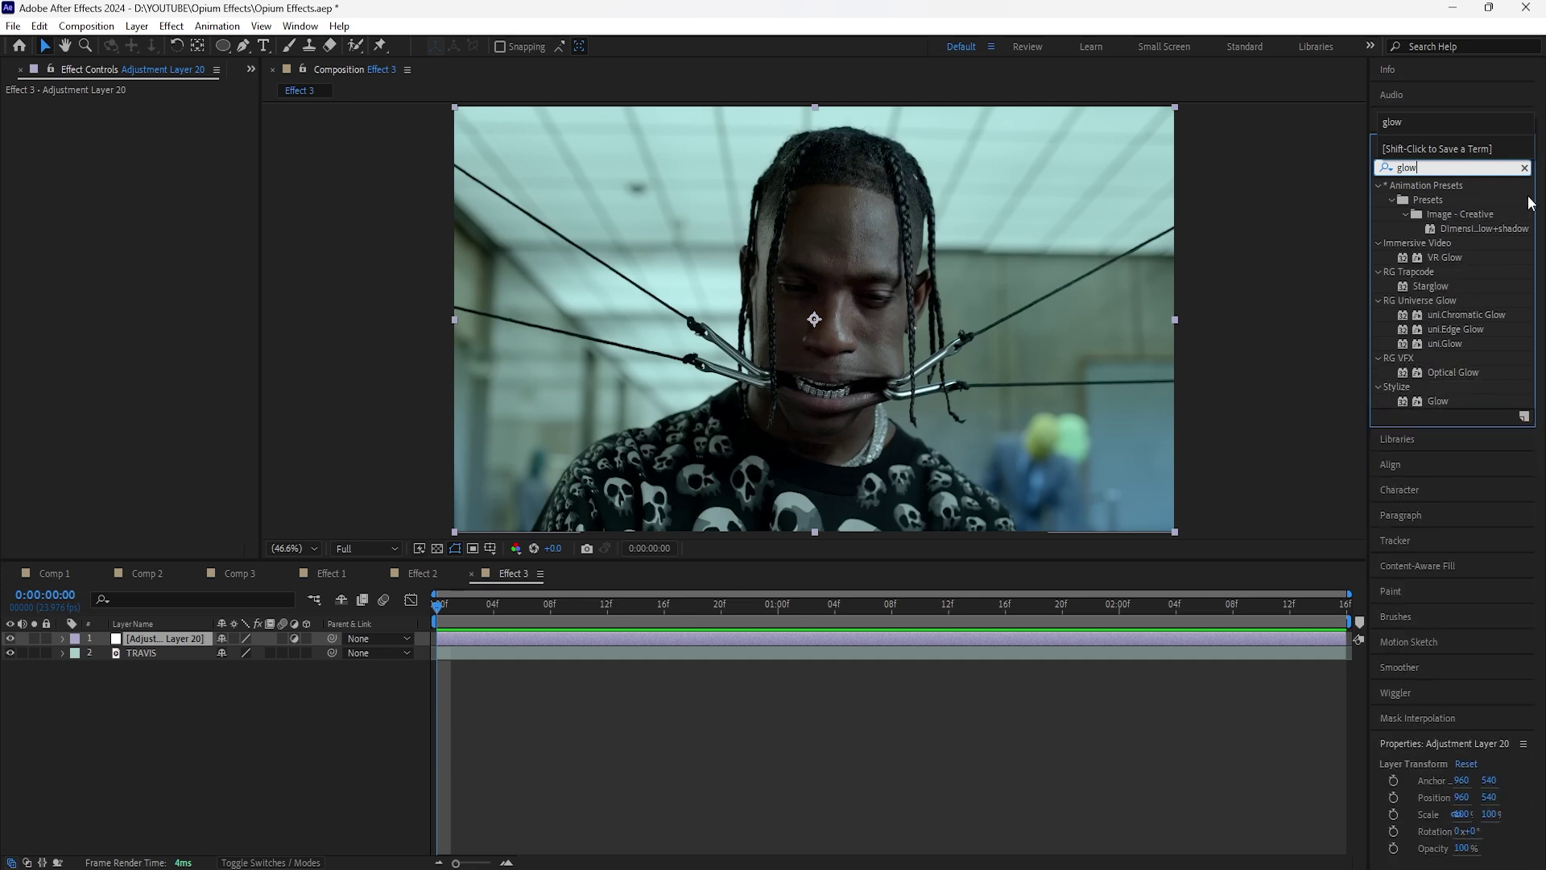
pyautogui.moveTo(1444, 343); pyautogui.dragTo(159, 296)
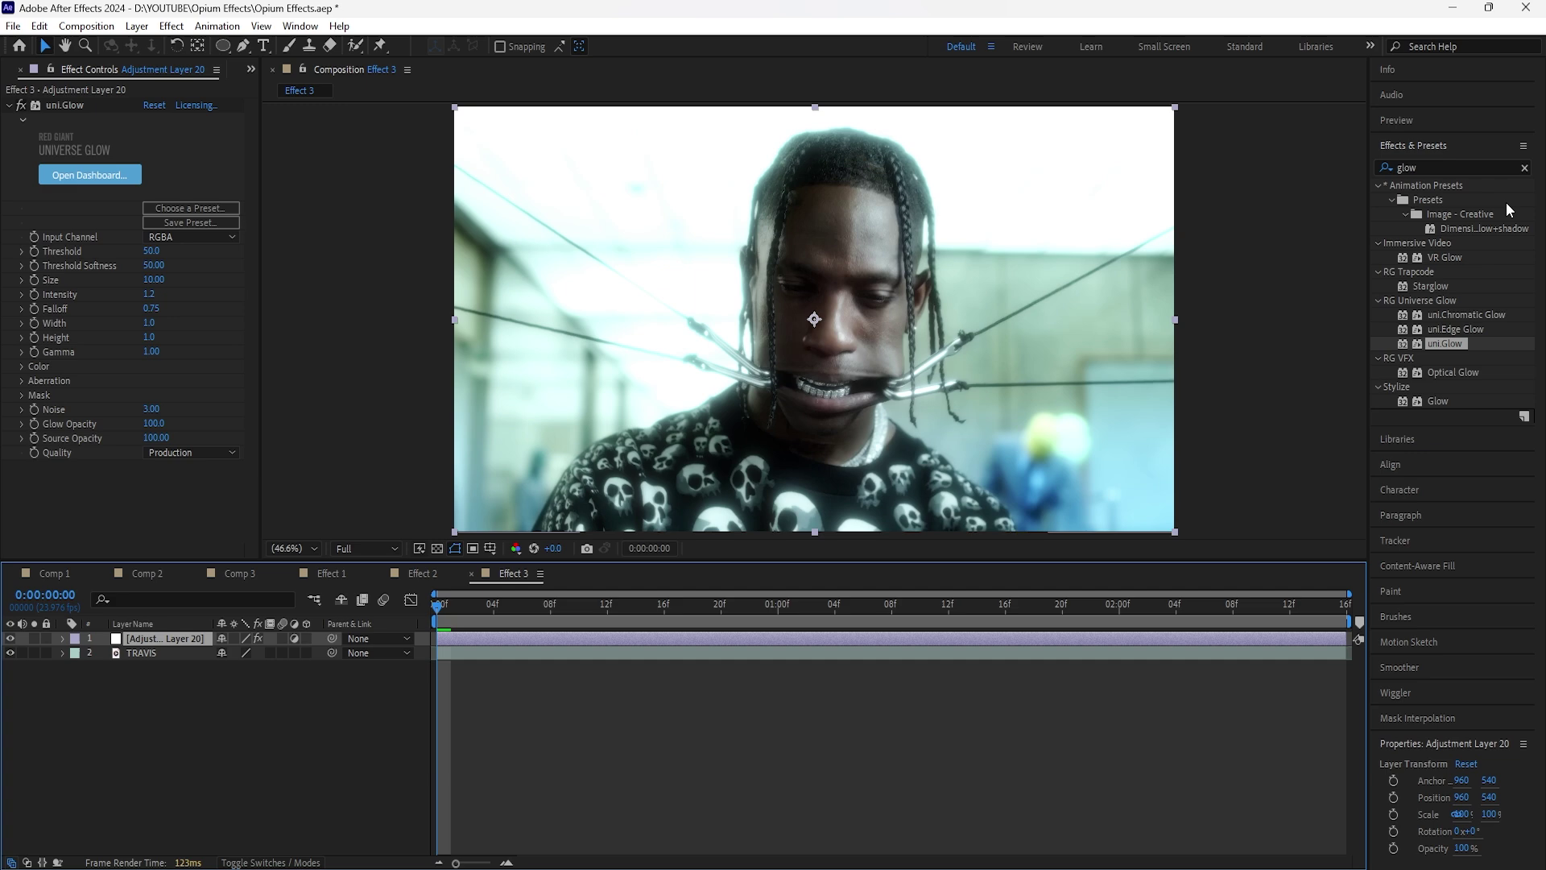
pyautogui.doubleClick(1435, 544)
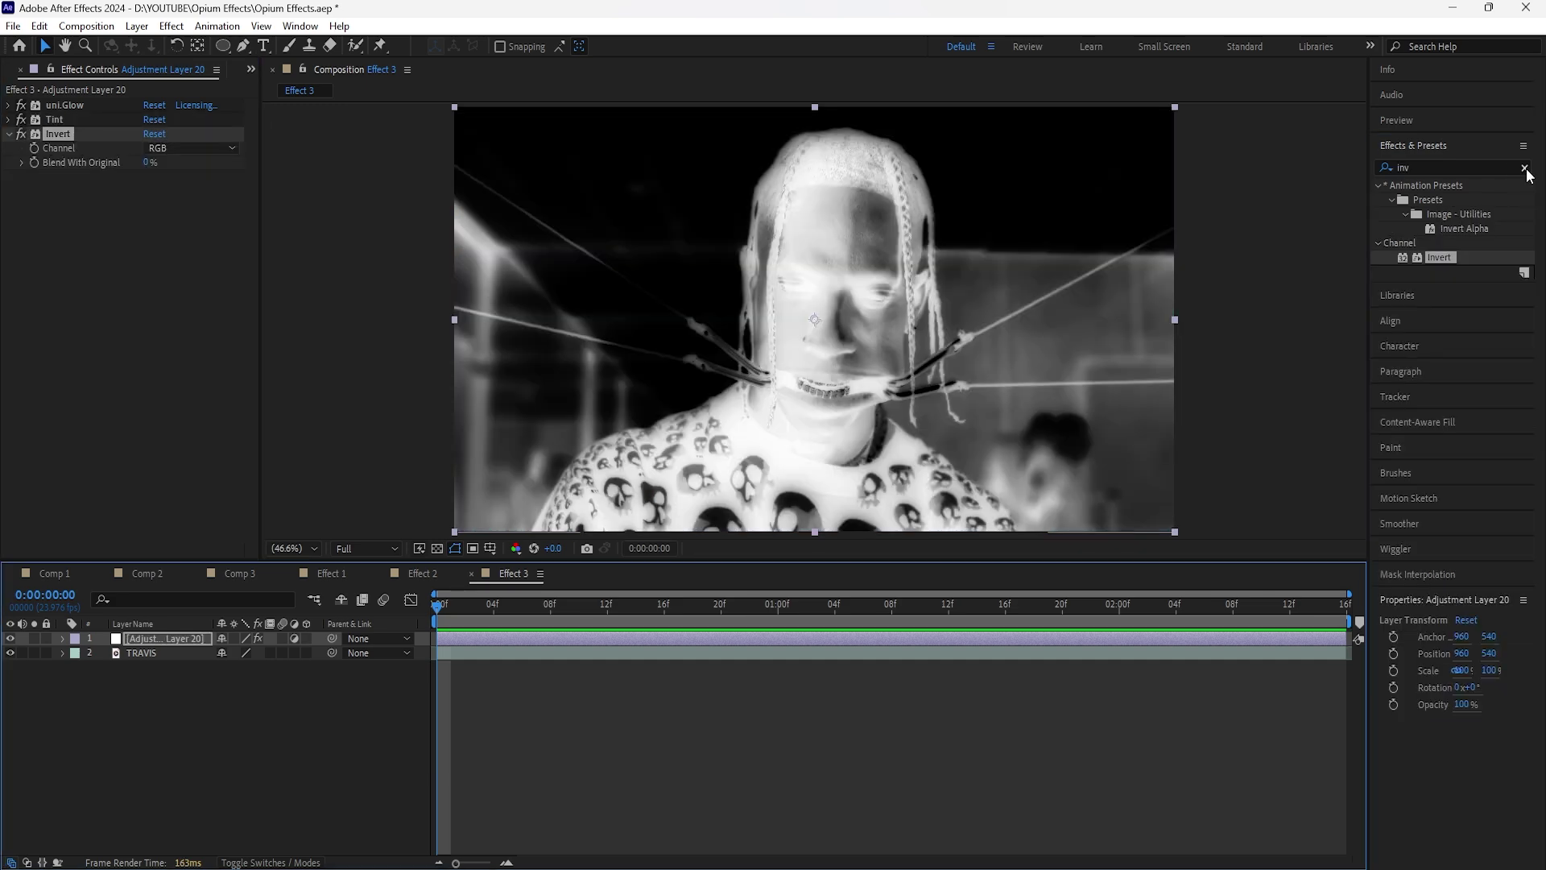
# Step: Apply the Noise effect below Invert and set Amount of Noise to 20%
pyautogui.click(1520, 167)
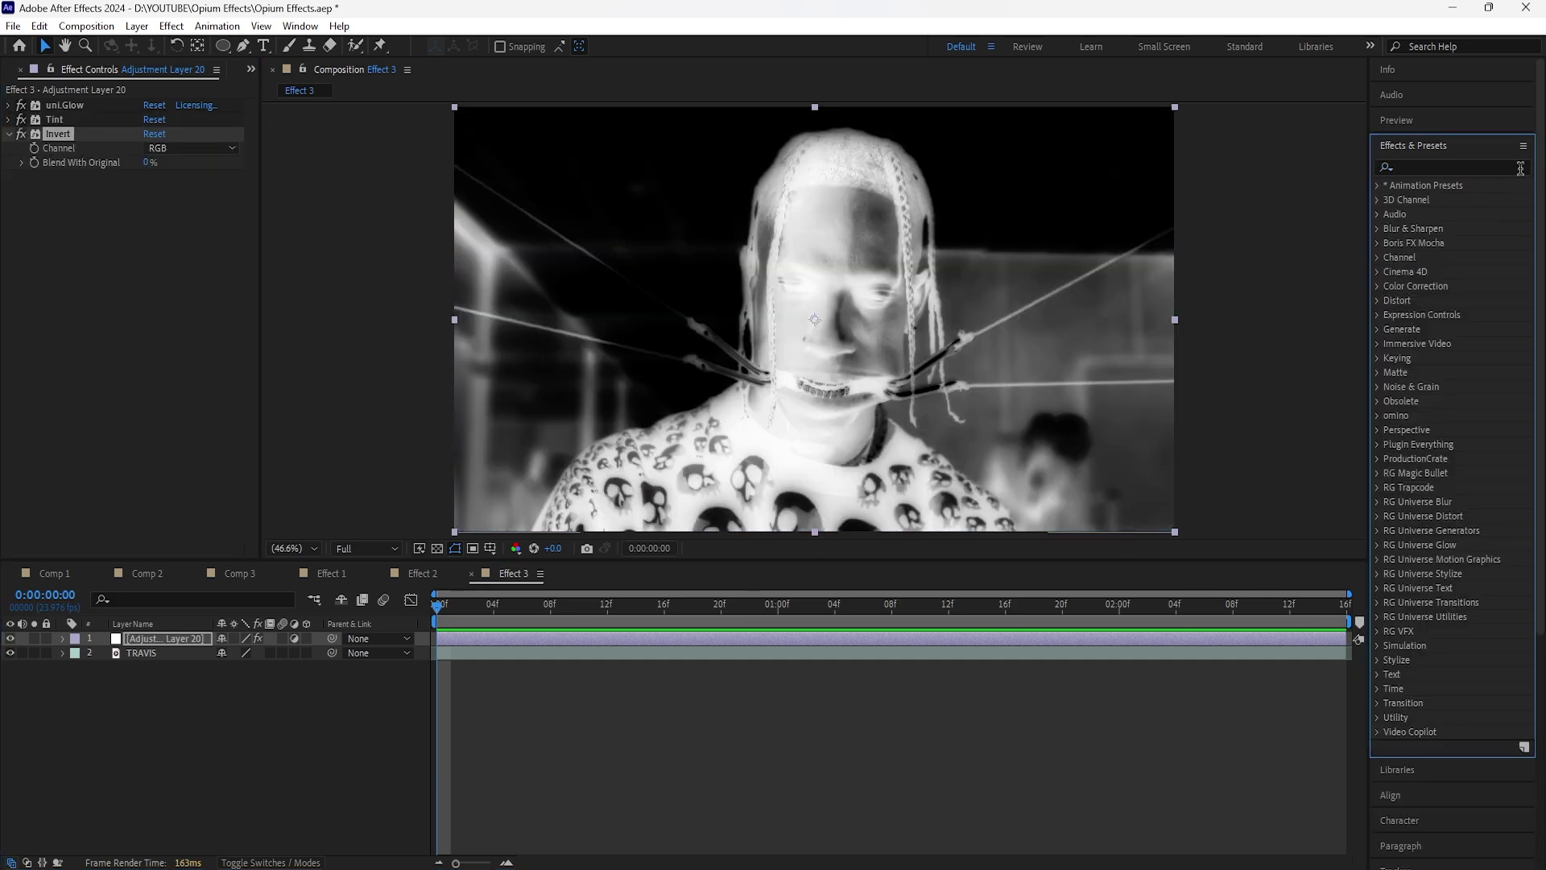
pyautogui.write('noise')
pyautogui.doubleClick(1438, 257)
pyautogui.moveTo(152, 191); pyautogui.dragTo(166, 192)
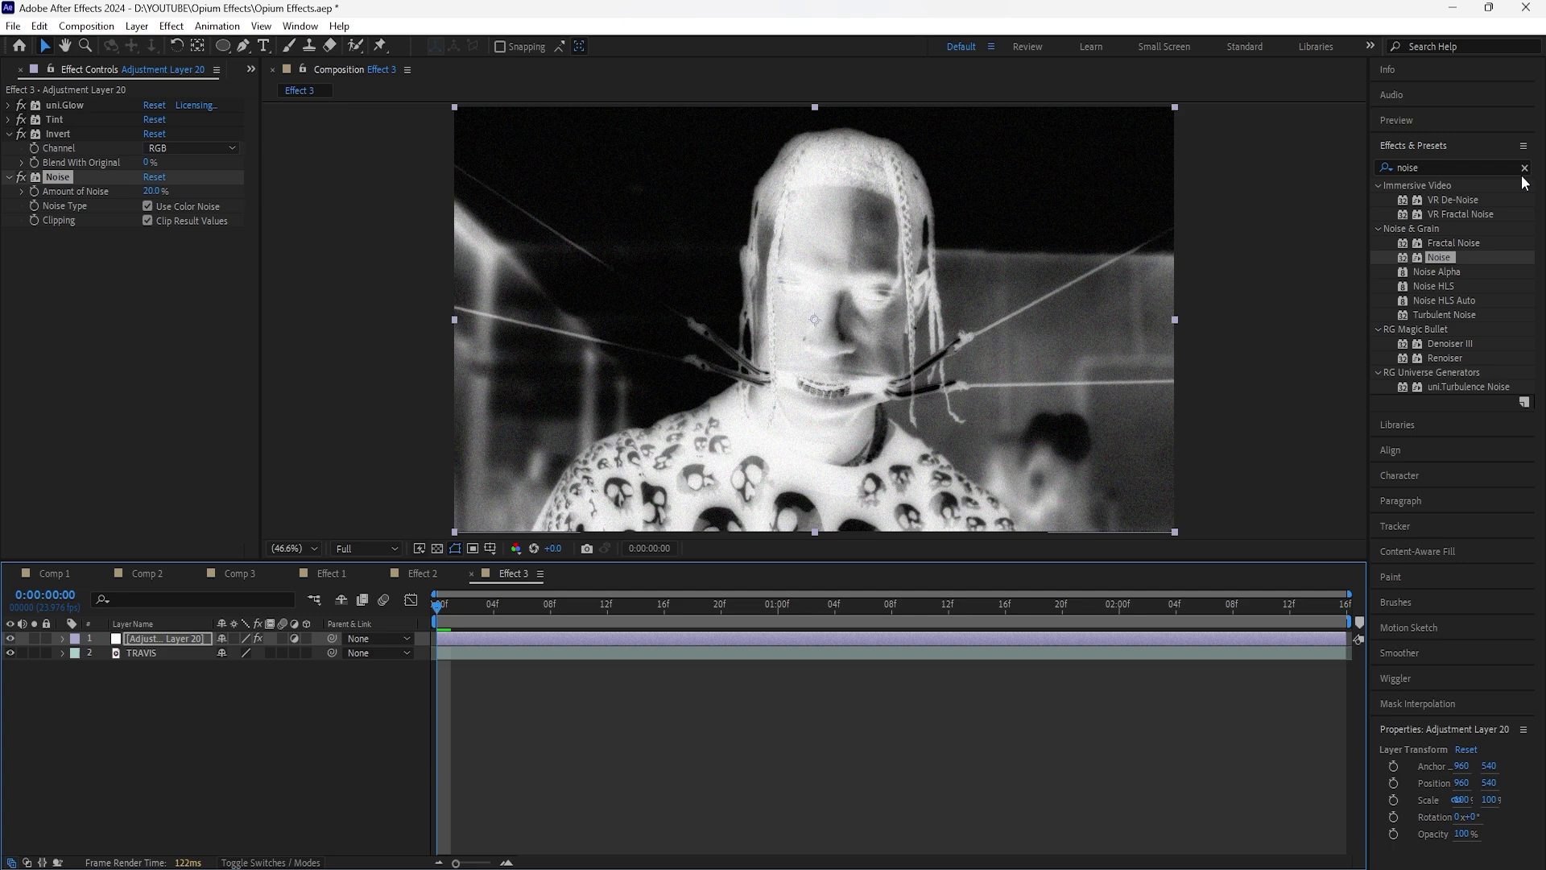
# Step: Add Fast Box Blur below Noise with a Blur Radius of 0.5 and Repeat Edge Pixels enabled
pyautogui.click(1524, 167)
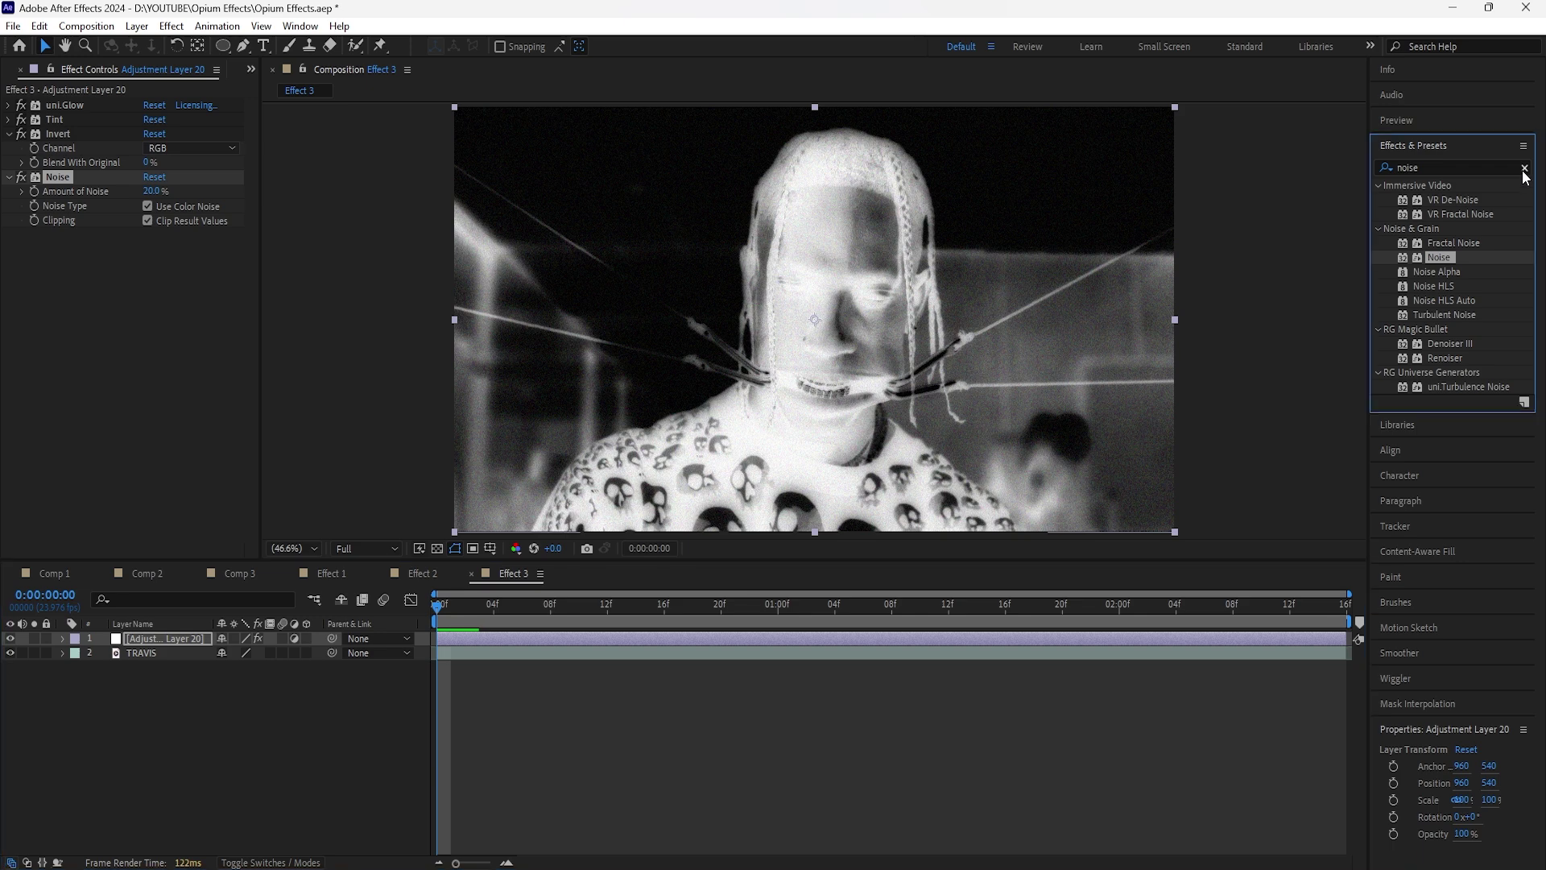
pyautogui.write('fast')
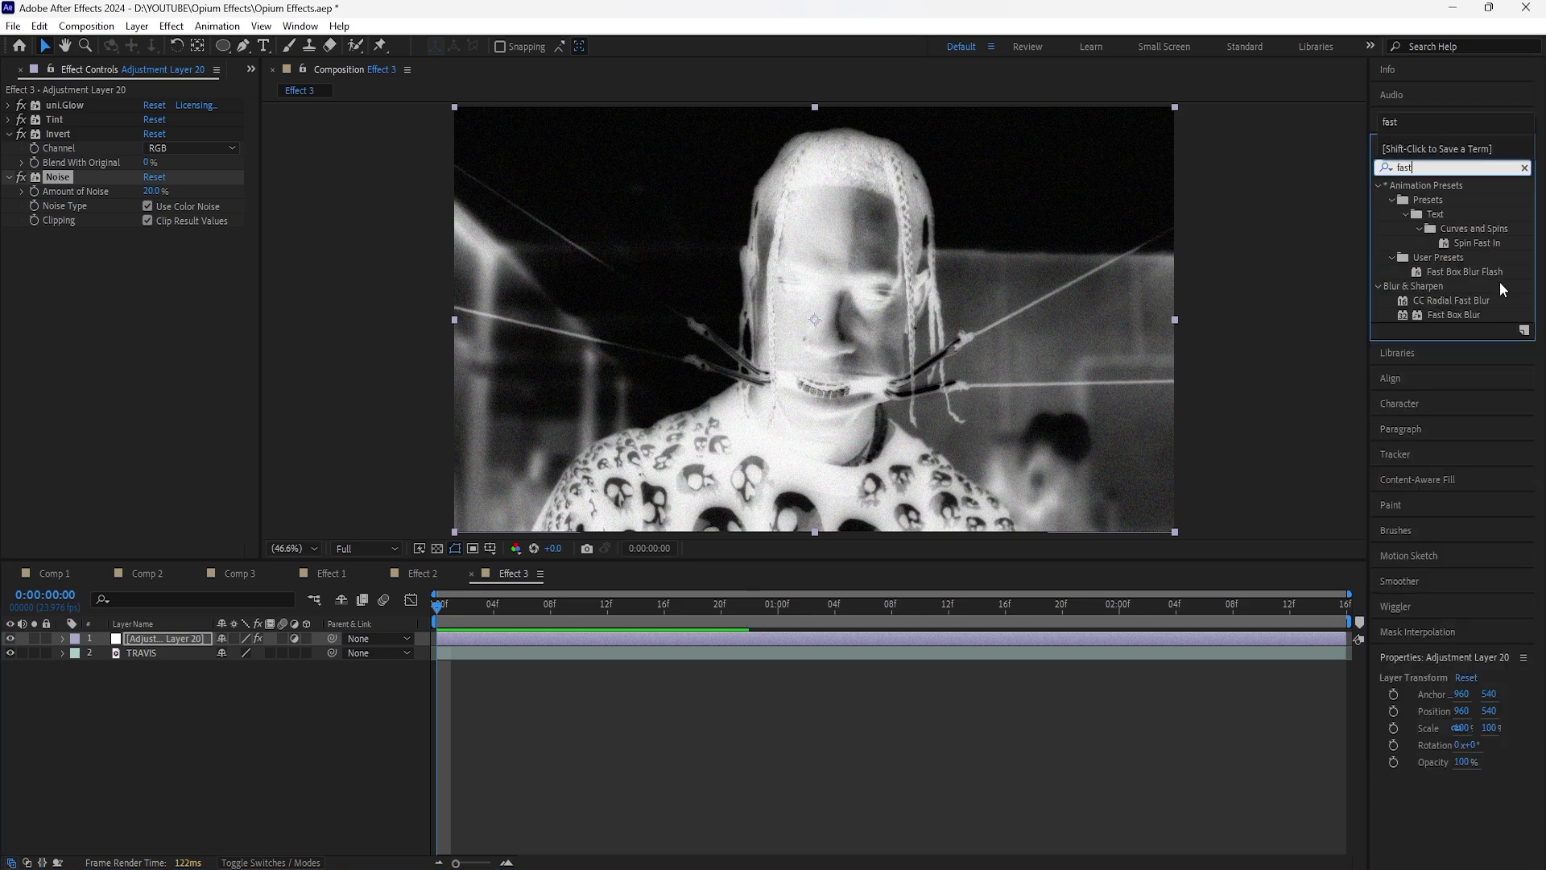
pyautogui.moveTo(1457, 312); pyautogui.dragTo(32, 316)
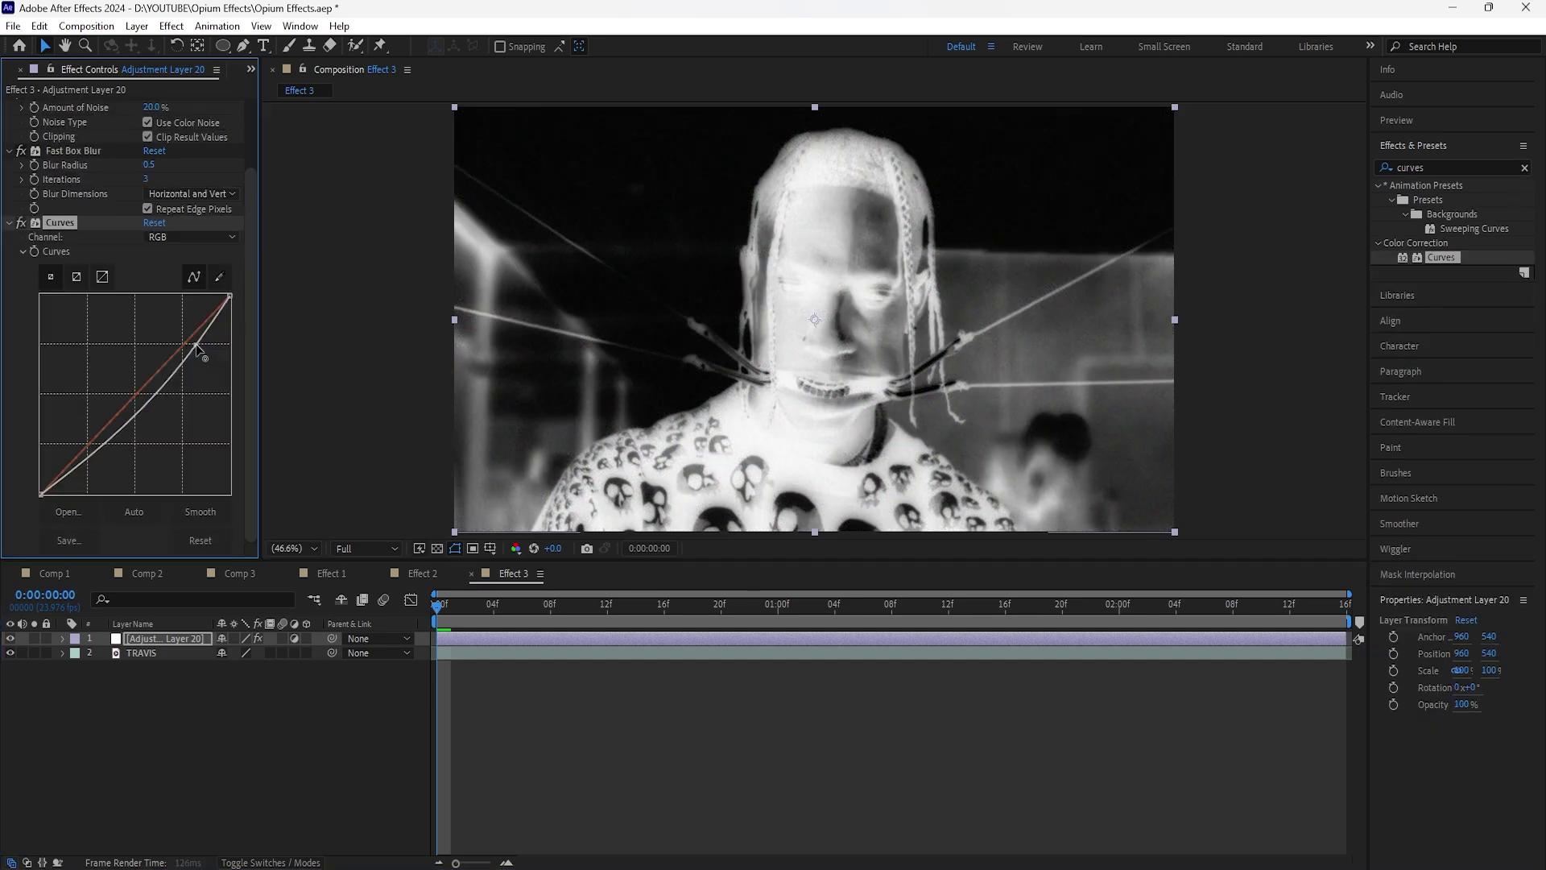
# Step: Bend the RGB curve downward with two points to darken the image, and add Brightness & Contrast with Contrast at 45
pyautogui.moveTo(194, 347); pyautogui.dragTo(201, 358)
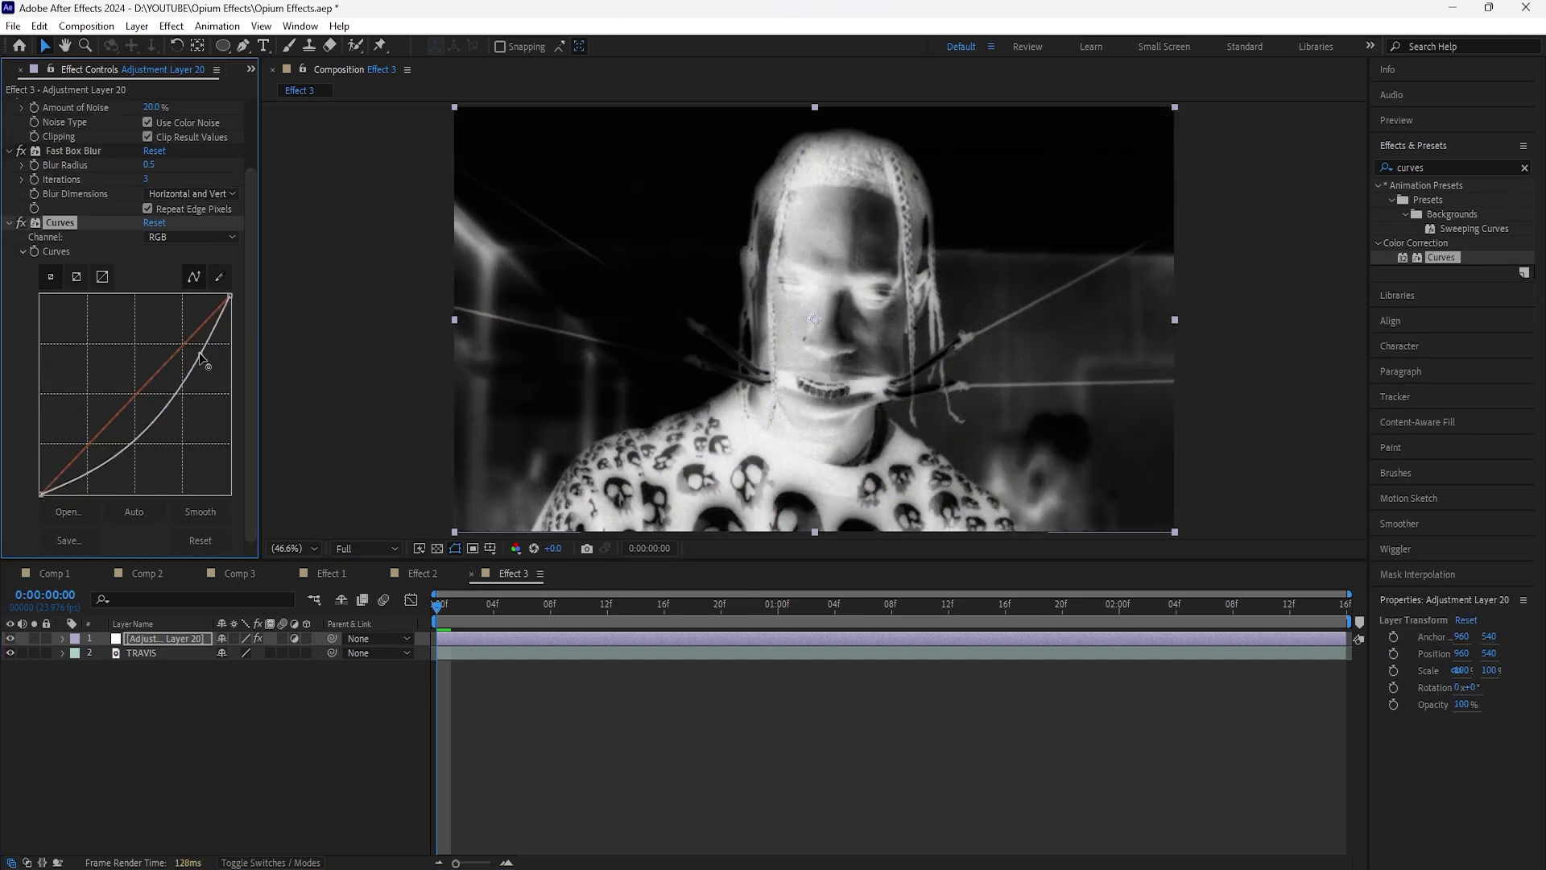
pyautogui.moveTo(112, 462); pyautogui.dragTo(112, 455)
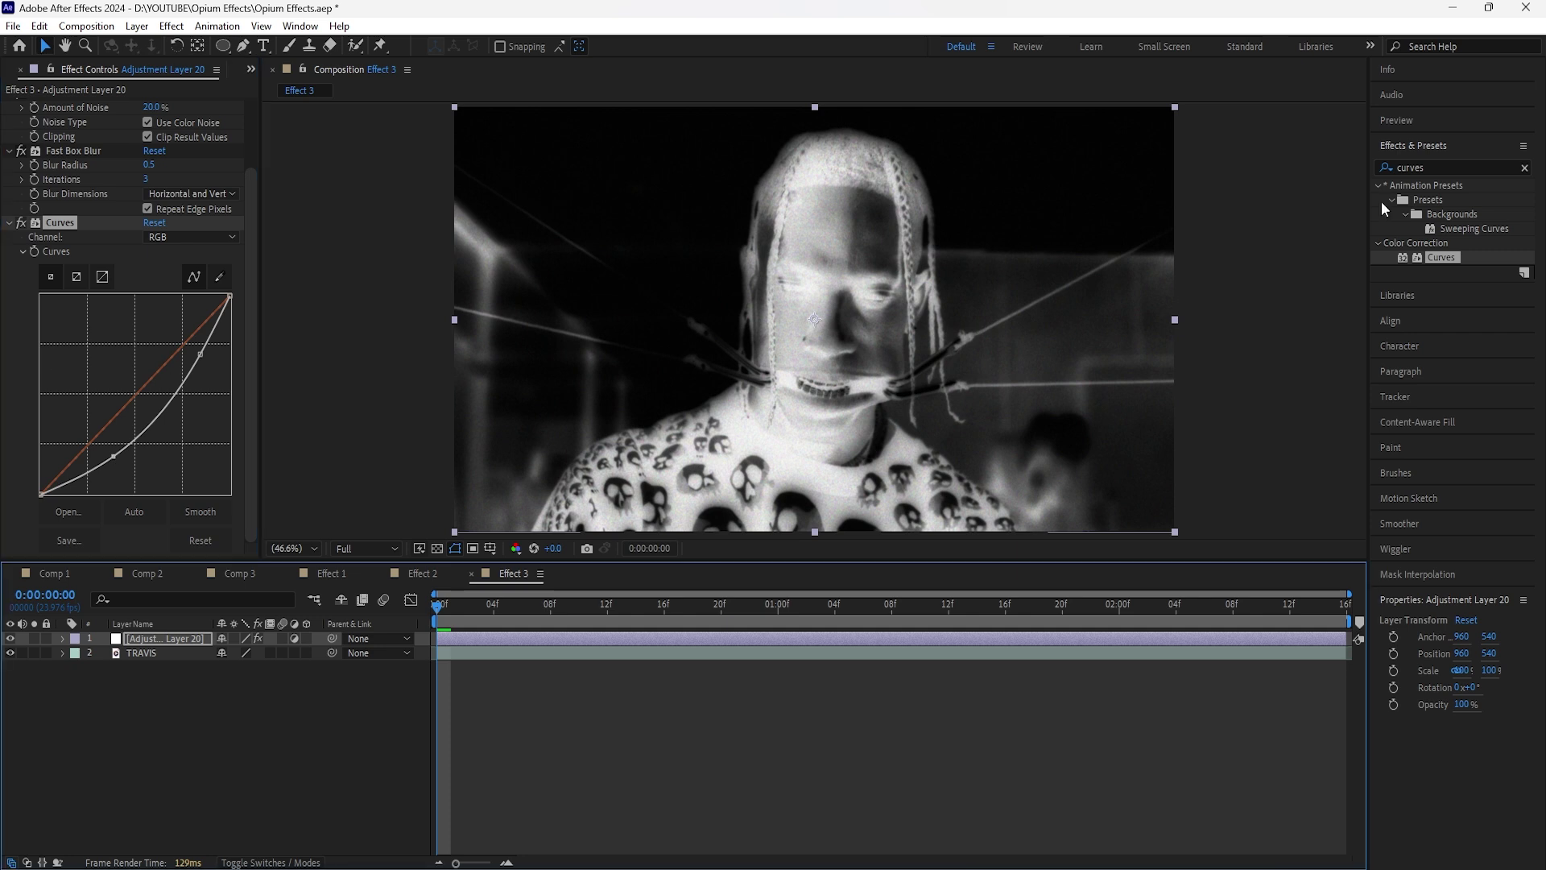
pyautogui.click(1524, 168)
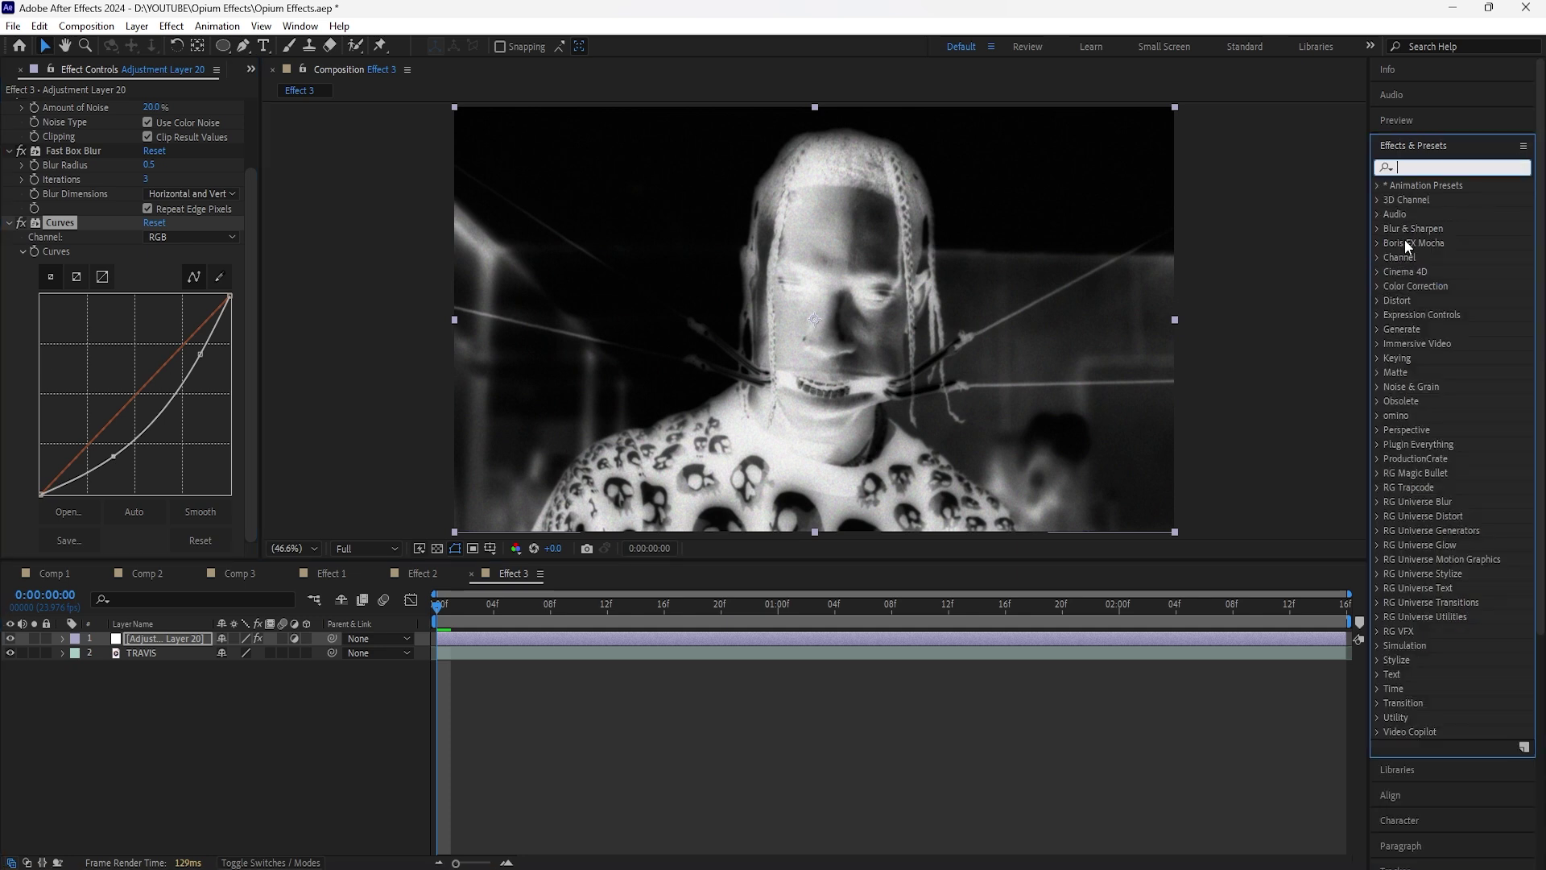
pyautogui.write('bright')
pyautogui.moveTo(1470, 271); pyautogui.dragTo(181, 538)
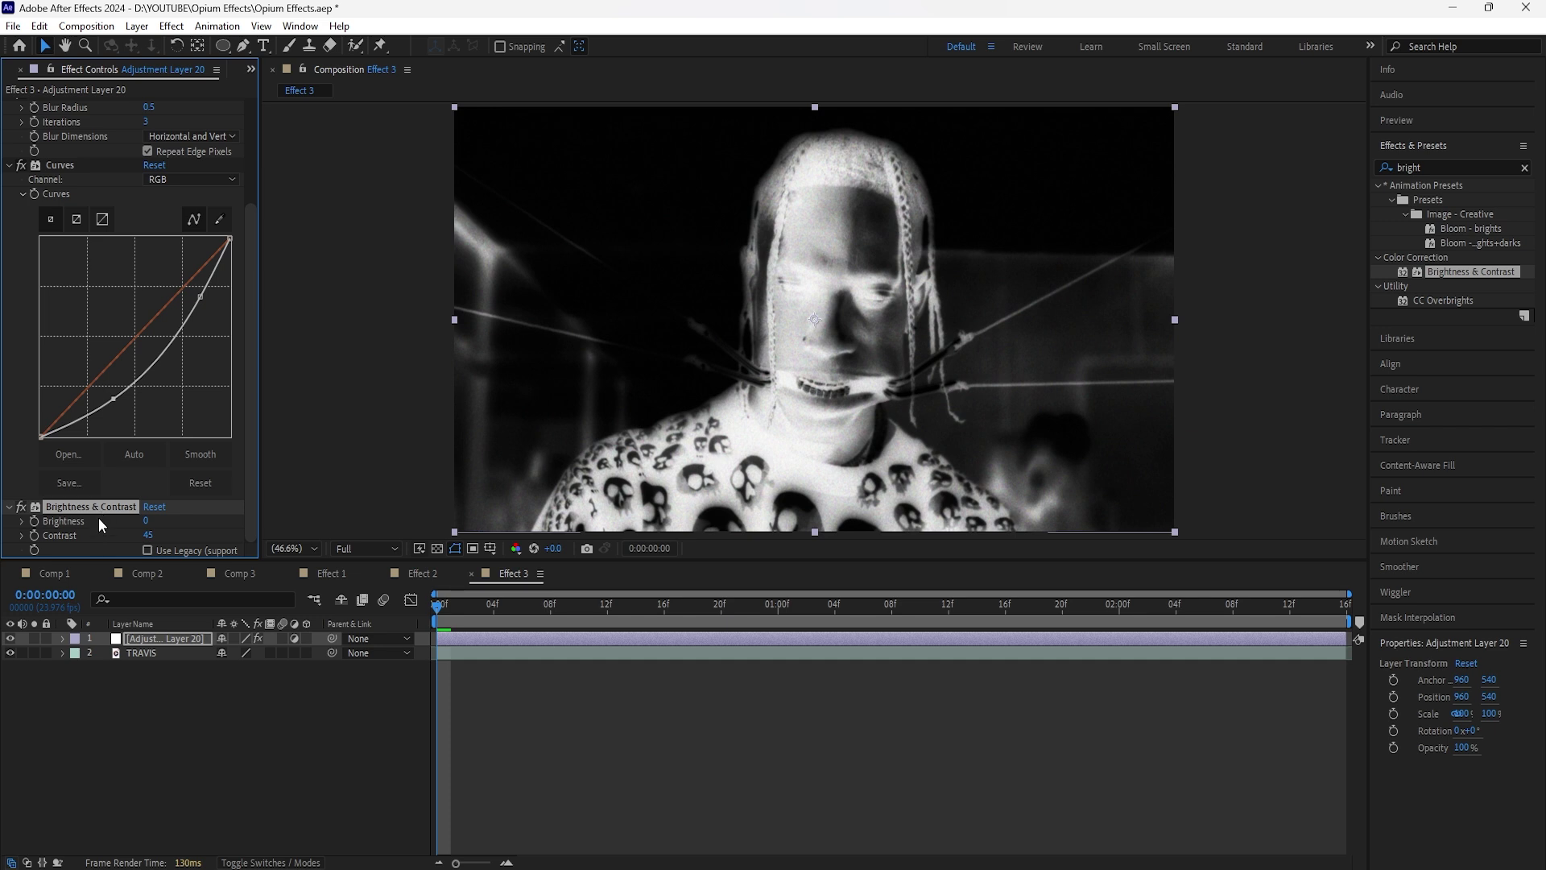
# Step: Collapse the settings of Noise, Fast Box Blur, Curves and Brightness & Contrast in the adjustment layer's effect stack
pyautogui.scroll(3, 26, 447)
pyautogui.click(8, 148)
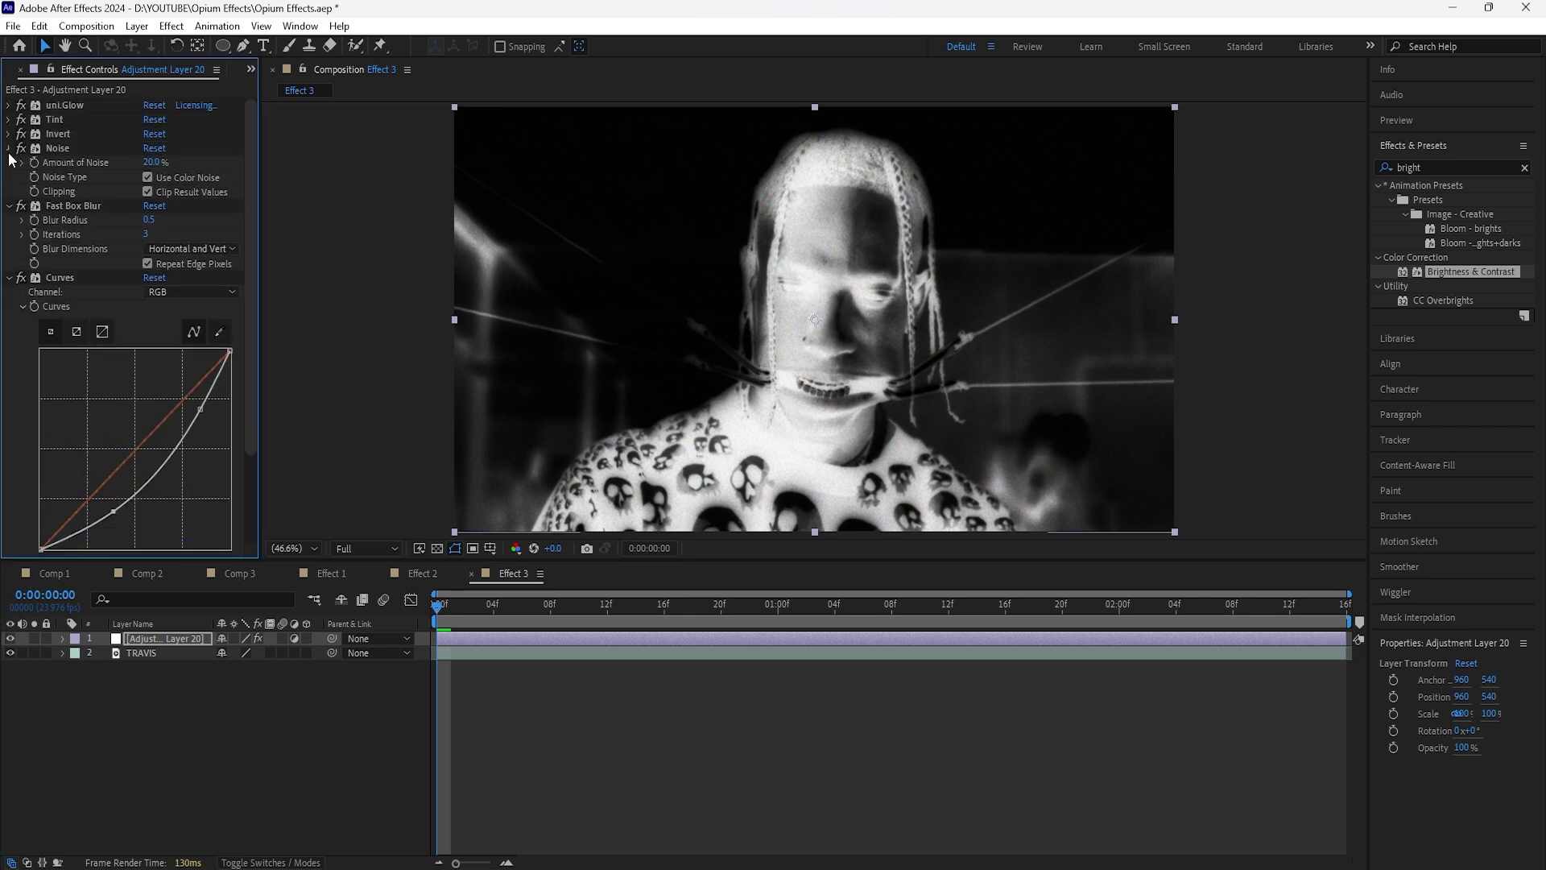
pyautogui.click(9, 148)
pyautogui.click(9, 162)
pyautogui.click(9, 177)
pyautogui.click(9, 191)
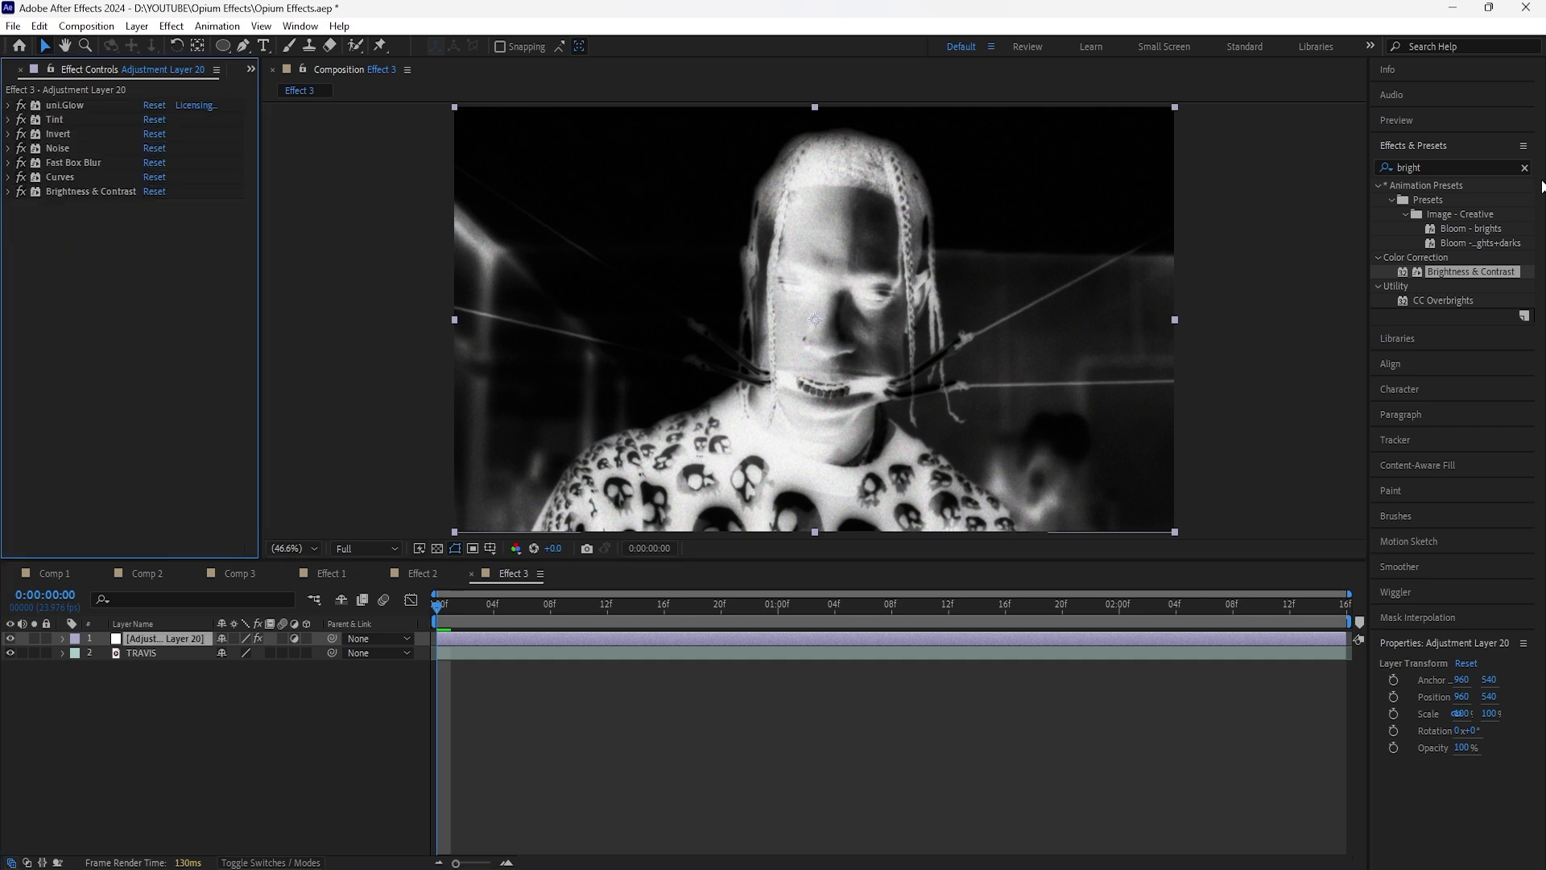
# Step: Find Displacer Pro and apply it below Brightness & Contrast on the adjustment layer
pyautogui.click(1524, 167)
pyautogui.write('disp')
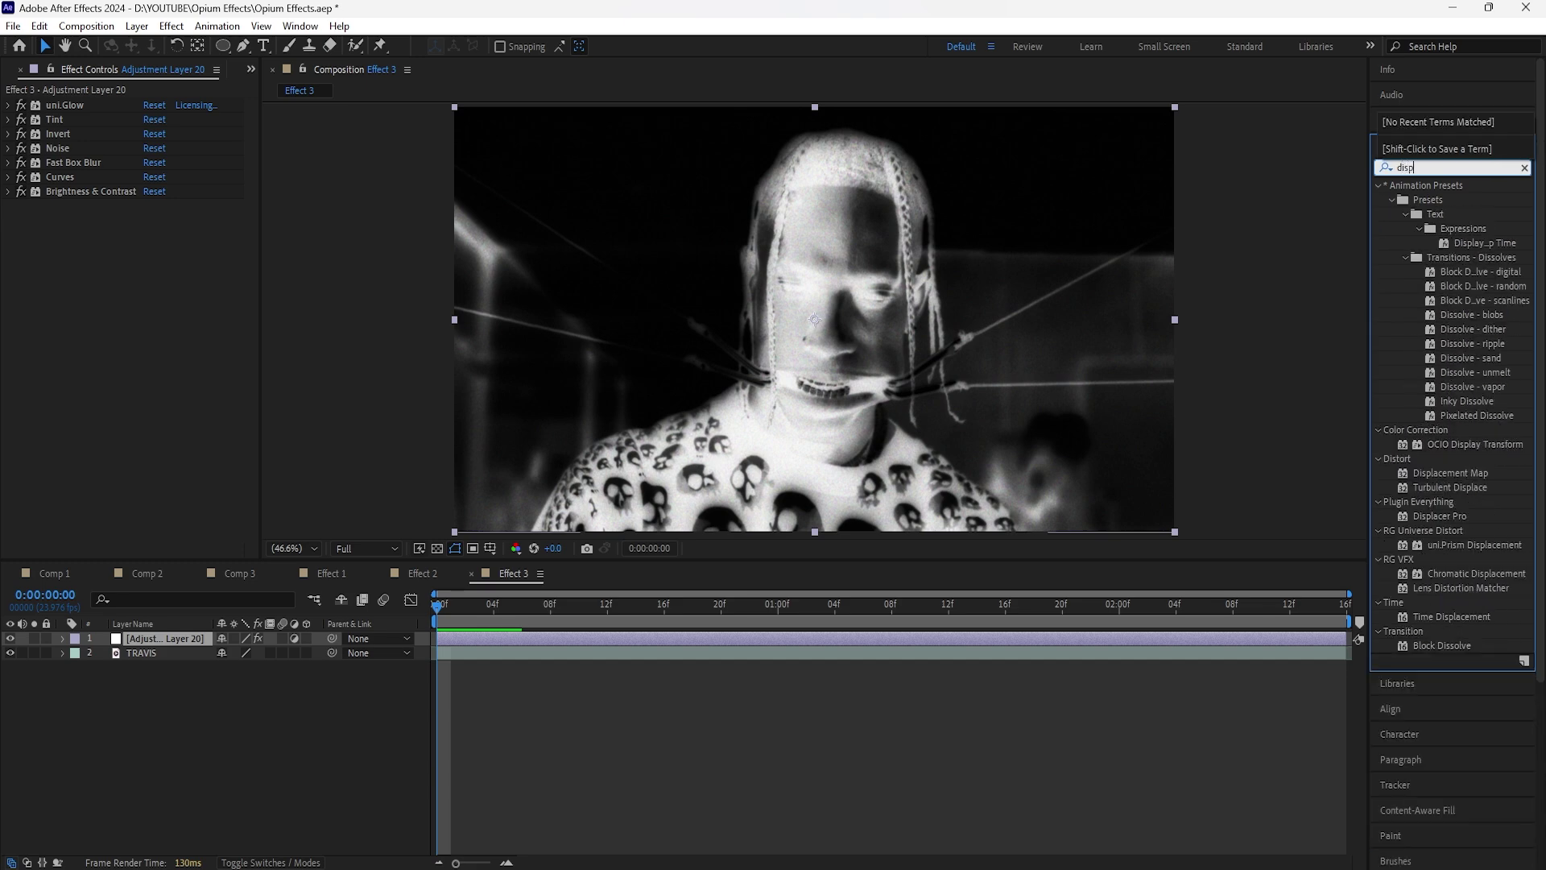
pyautogui.write('lacer')
pyautogui.doubleClick(1439, 199)
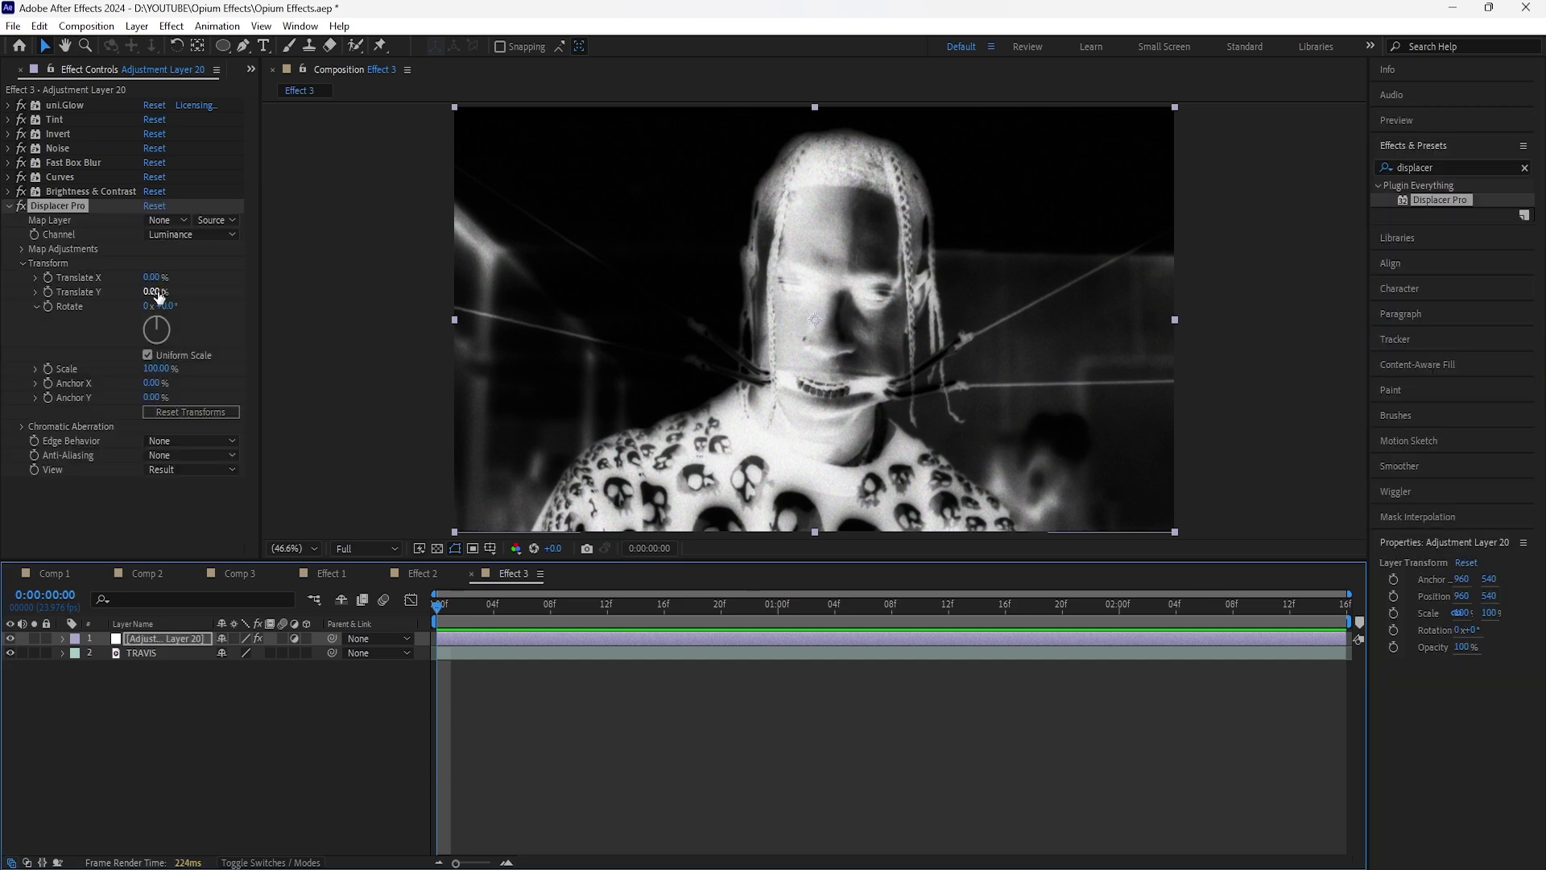
# Step: Keyframe Displacer Pro's Translate Y at -270% on the first frame
pyautogui.moveTo(159, 296); pyautogui.dragTo(118, 296)
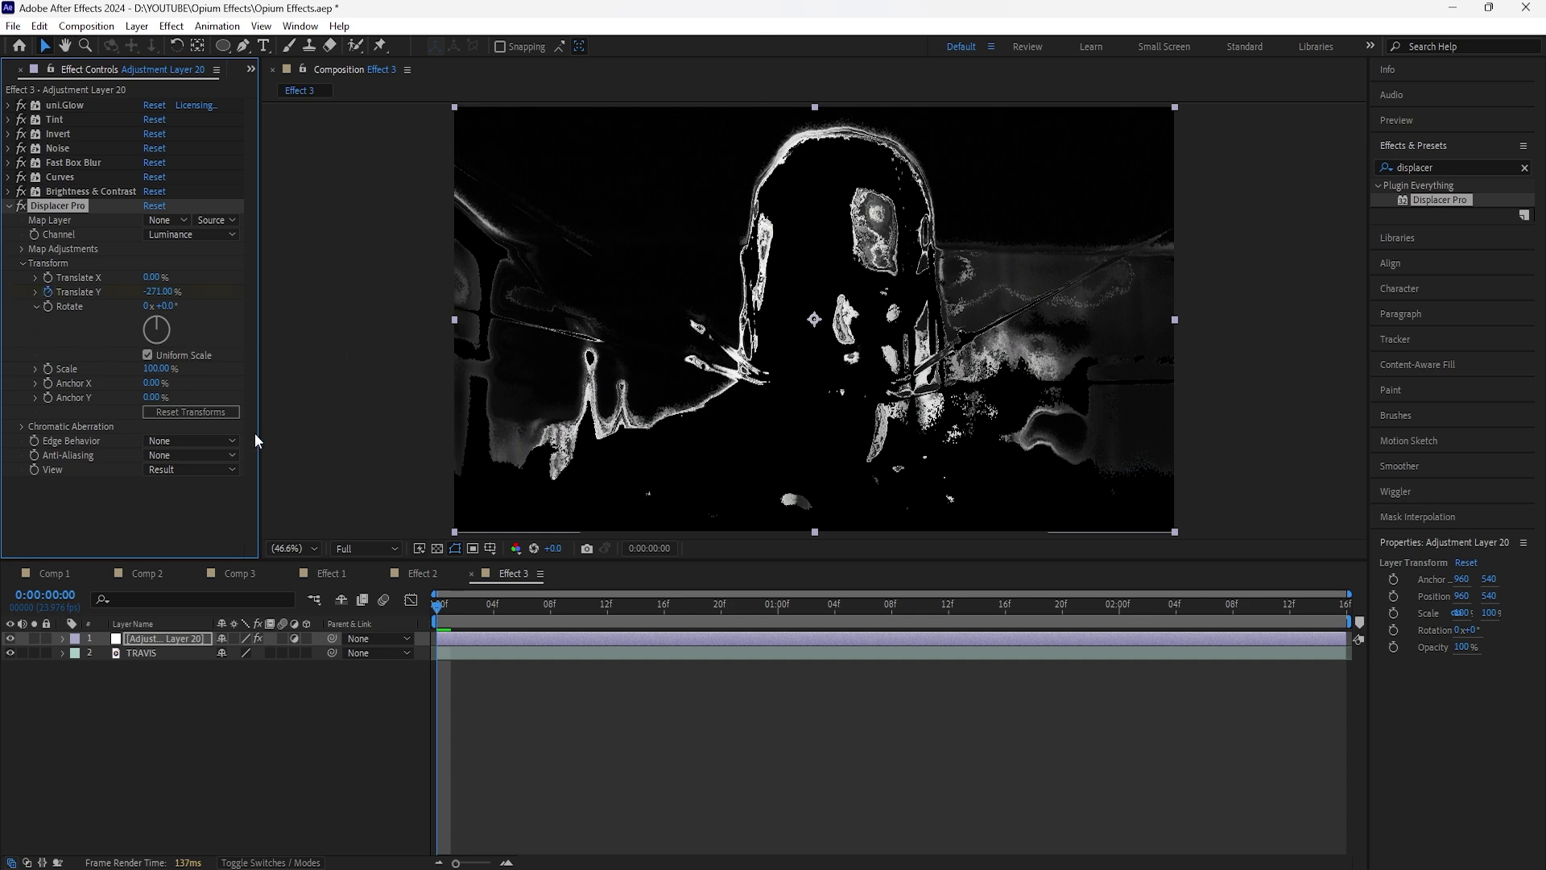
pyautogui.click(159, 292)
pyautogui.write('-270')
# Step: Set Displacer Pro's Translate Y to 0% at 0:00:01:06
pyautogui.click(727, 664)
pyautogui.press('space')
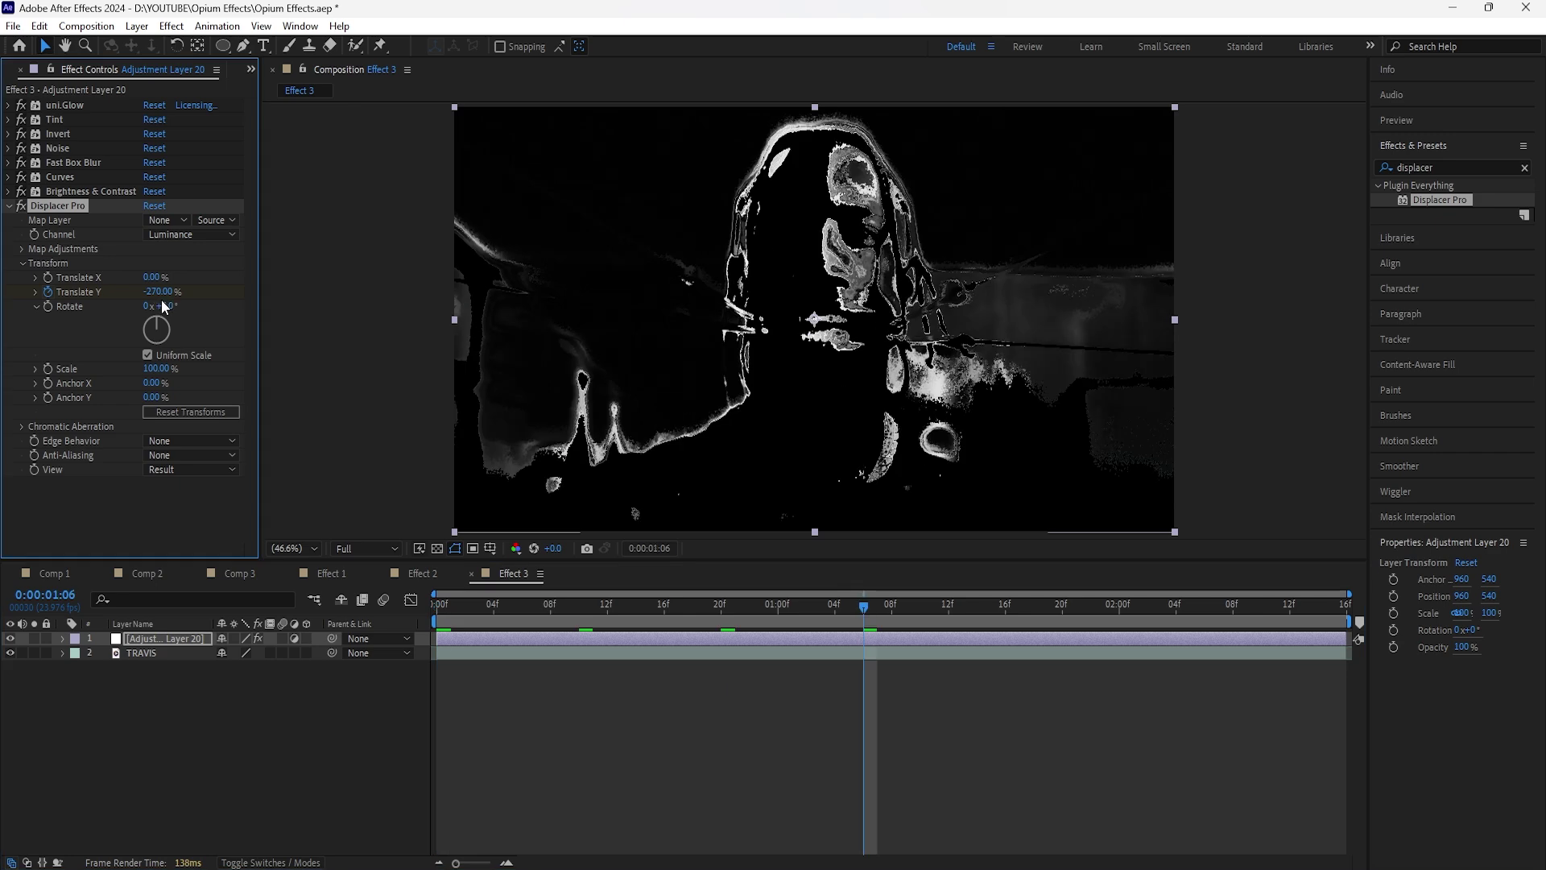
pyautogui.click(157, 292)
pyautogui.write('0')
# Step: Reveal the two Translate Y keyframes, apply Easy Ease to both, and return the playhead to the first frame
pyautogui.click(167, 639)
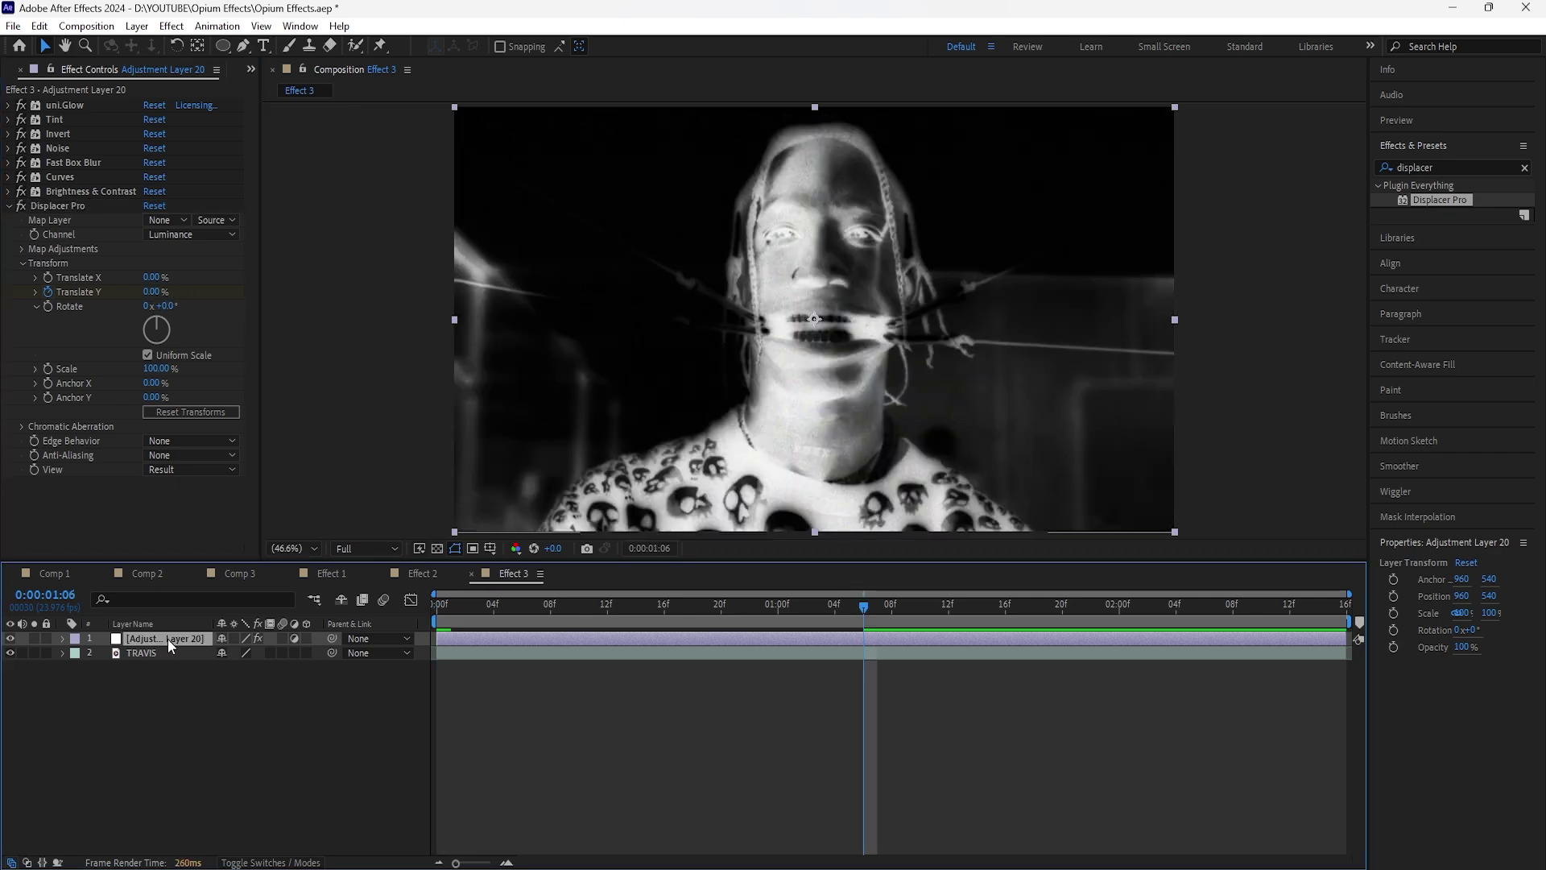
pyautogui.press('u')
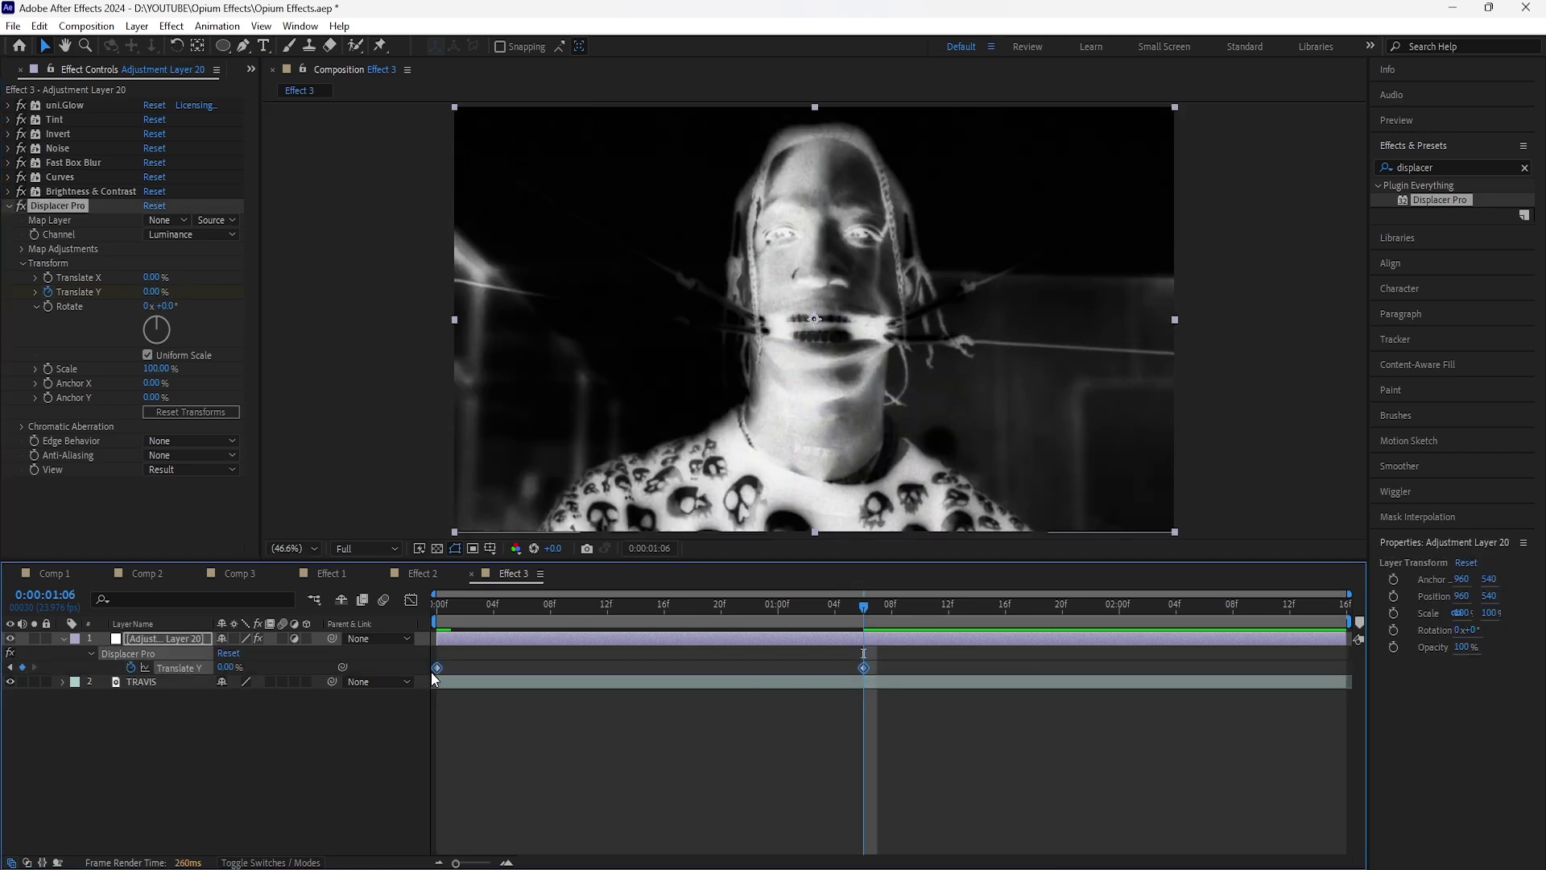
pyautogui.rightClick(437, 668)
pyautogui.moveTo(545, 659)
pyautogui.click(681, 714)
pyautogui.moveTo(862, 609); pyautogui.dragTo(433, 612)
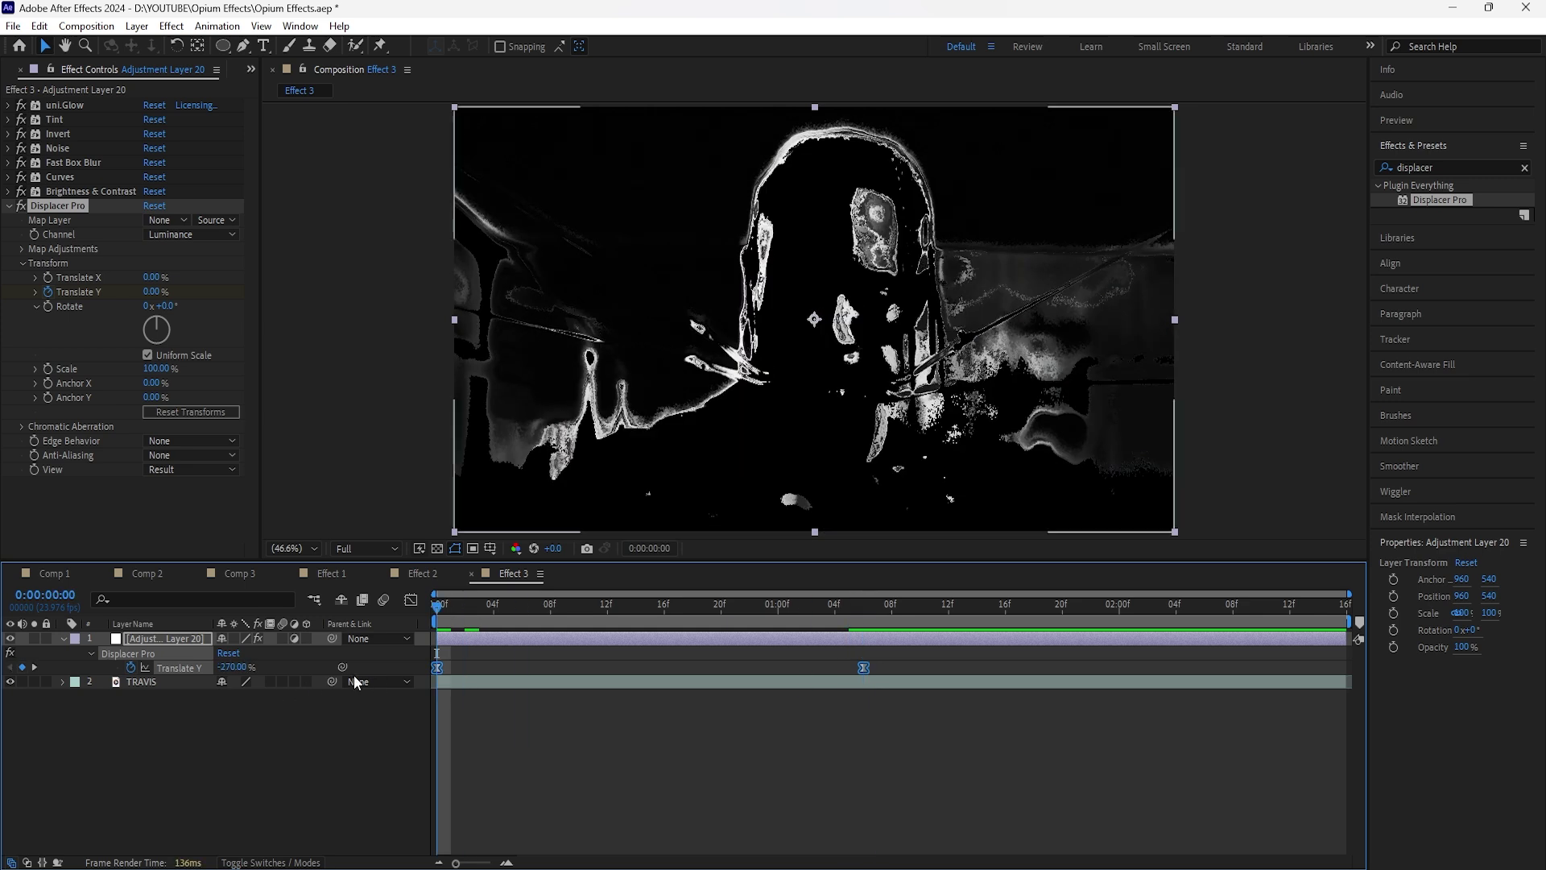
# Step: Reshape the Translate Y speed graph so the motion peaks immediately and eases out slowly, and preview the result
pyautogui.click(411, 600)
pyautogui.moveTo(890, 795); pyautogui.dragTo(652, 817)
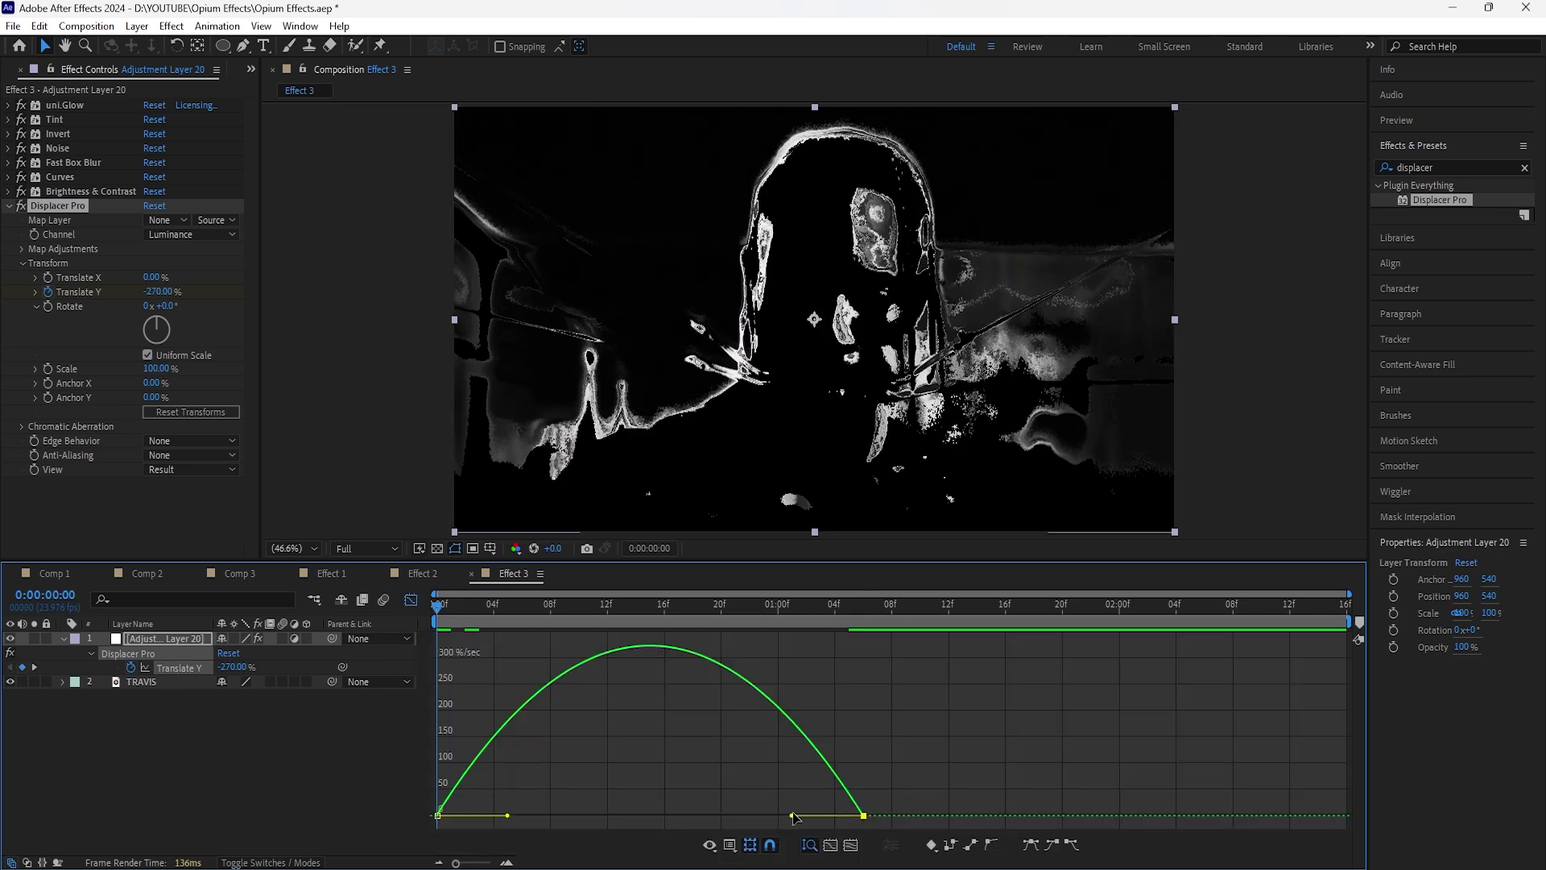
pyautogui.click(436, 815)
pyautogui.moveTo(507, 815); pyautogui.dragTo(430, 818)
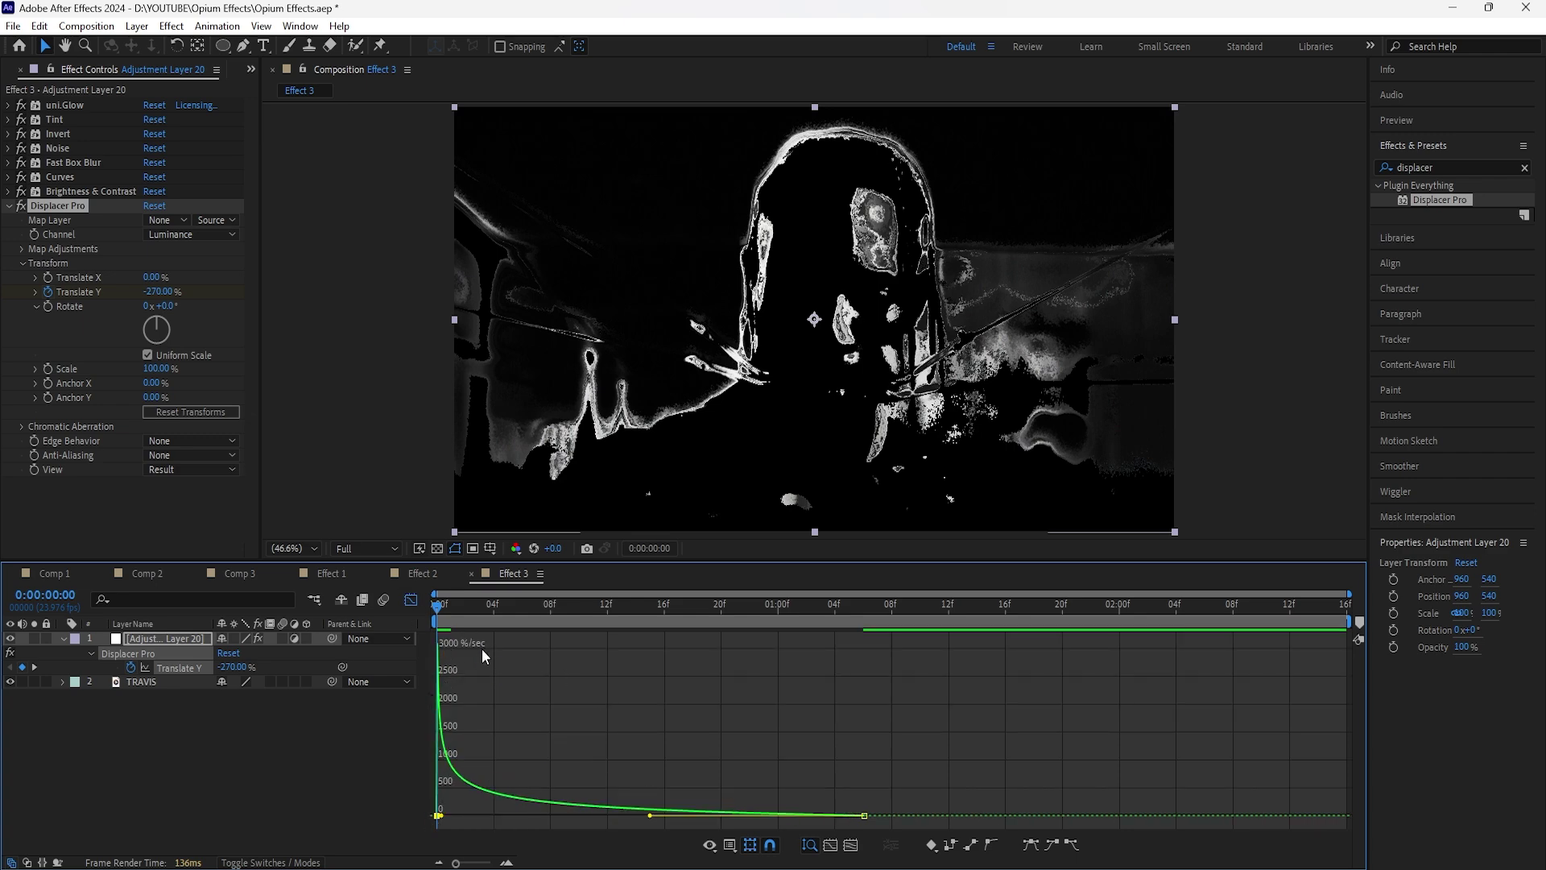
pyautogui.click(411, 600)
pyautogui.press('space')
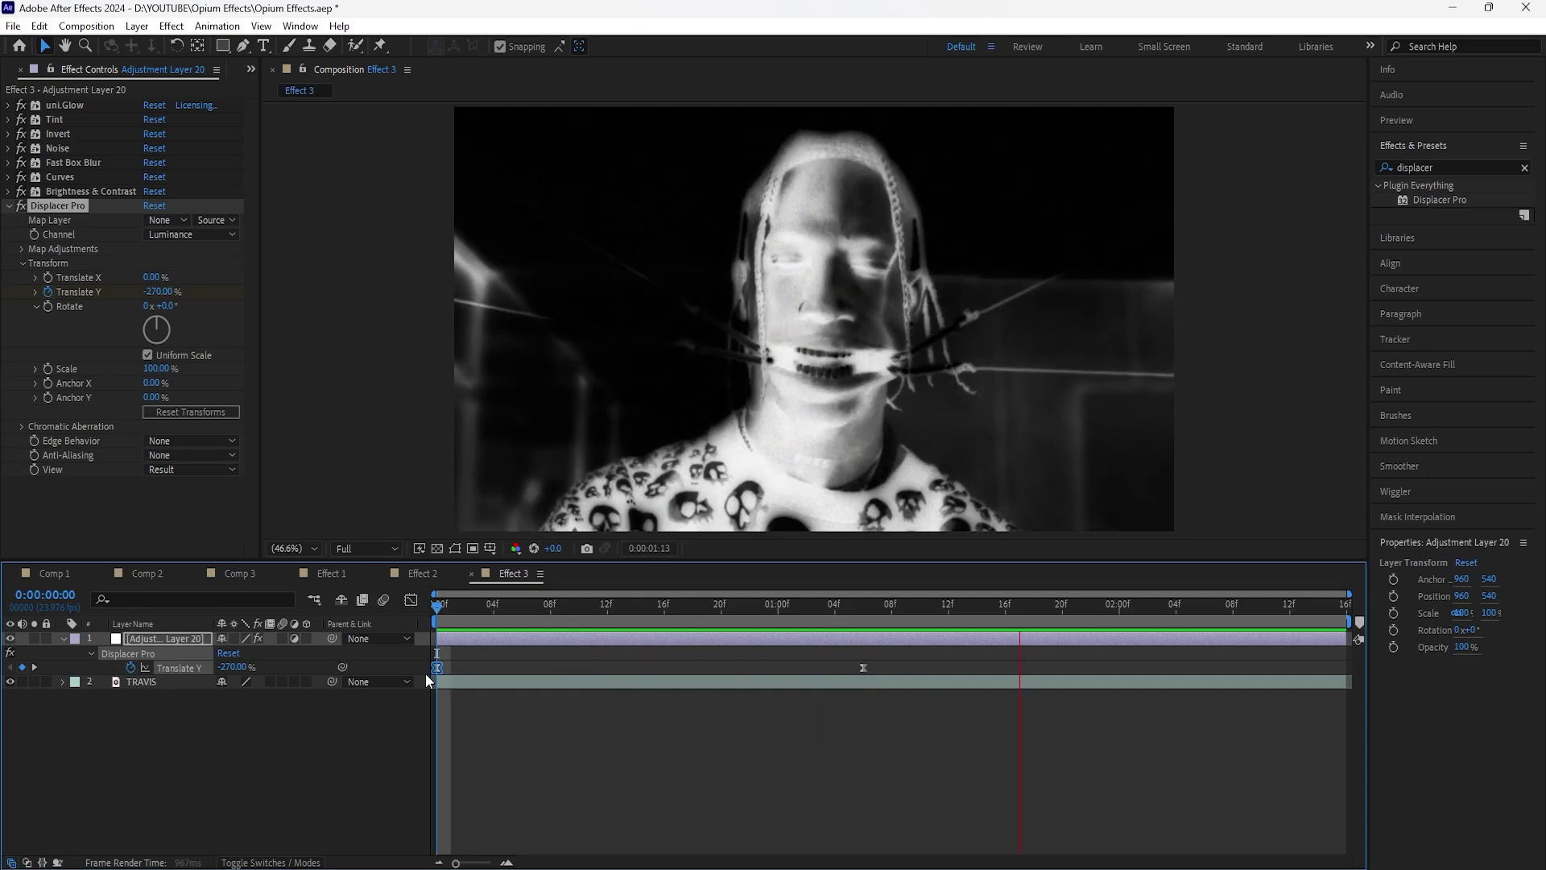
pyautogui.press('space')
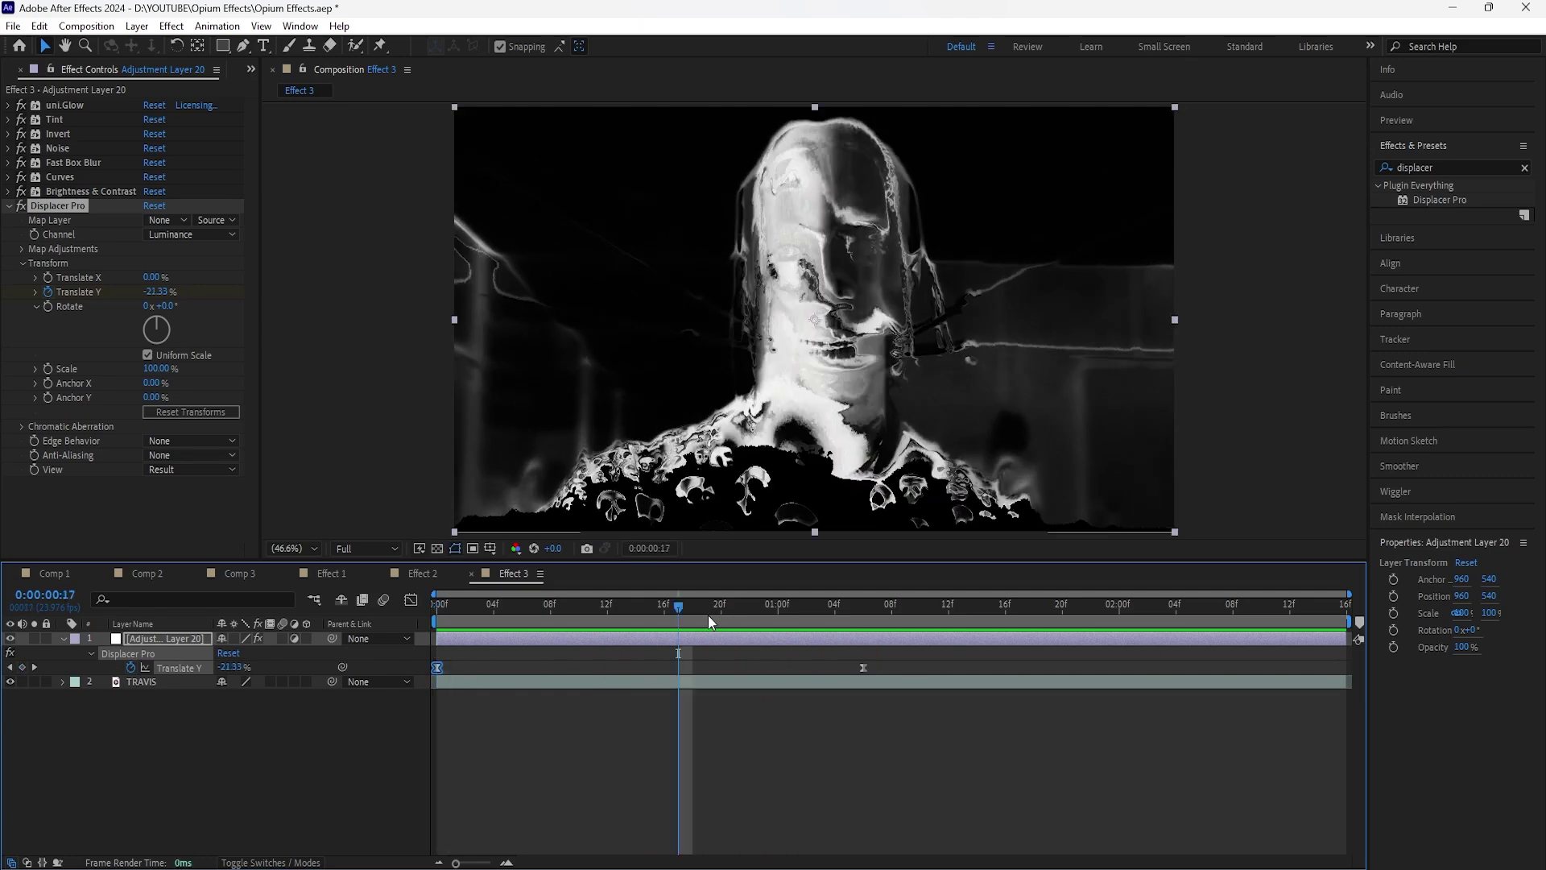
# Step: Shift the adjustment layer with its keyframes so that it starts at 0:00:00:06
pyautogui.moveTo(681, 610); pyautogui.dragTo(195, 641)
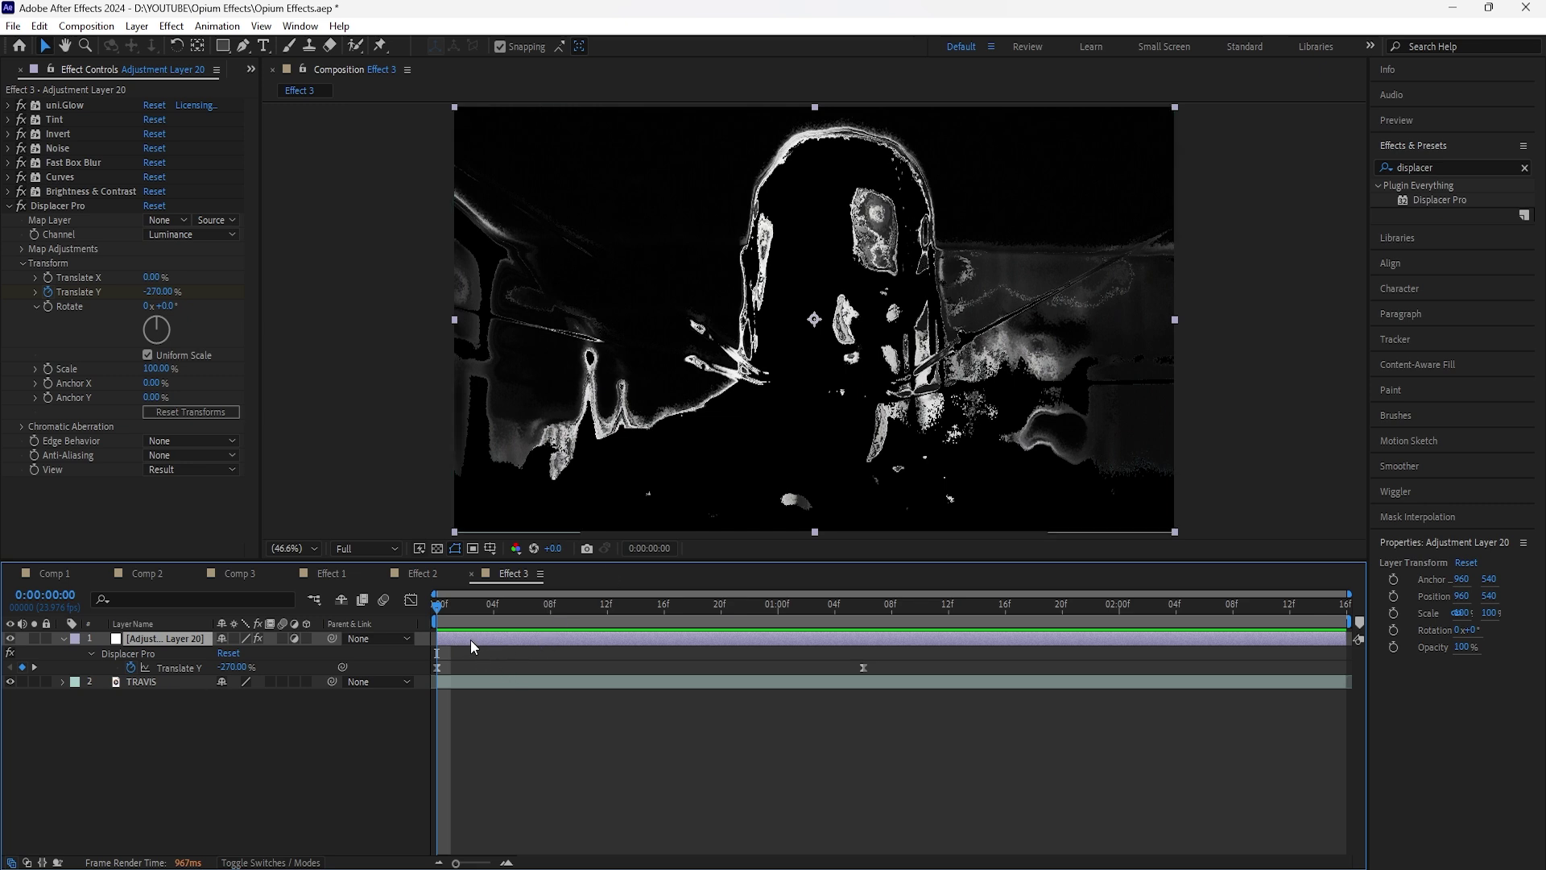
pyautogui.moveTo(470, 639); pyautogui.dragTo(544, 640)
pyautogui.press('pagedown')
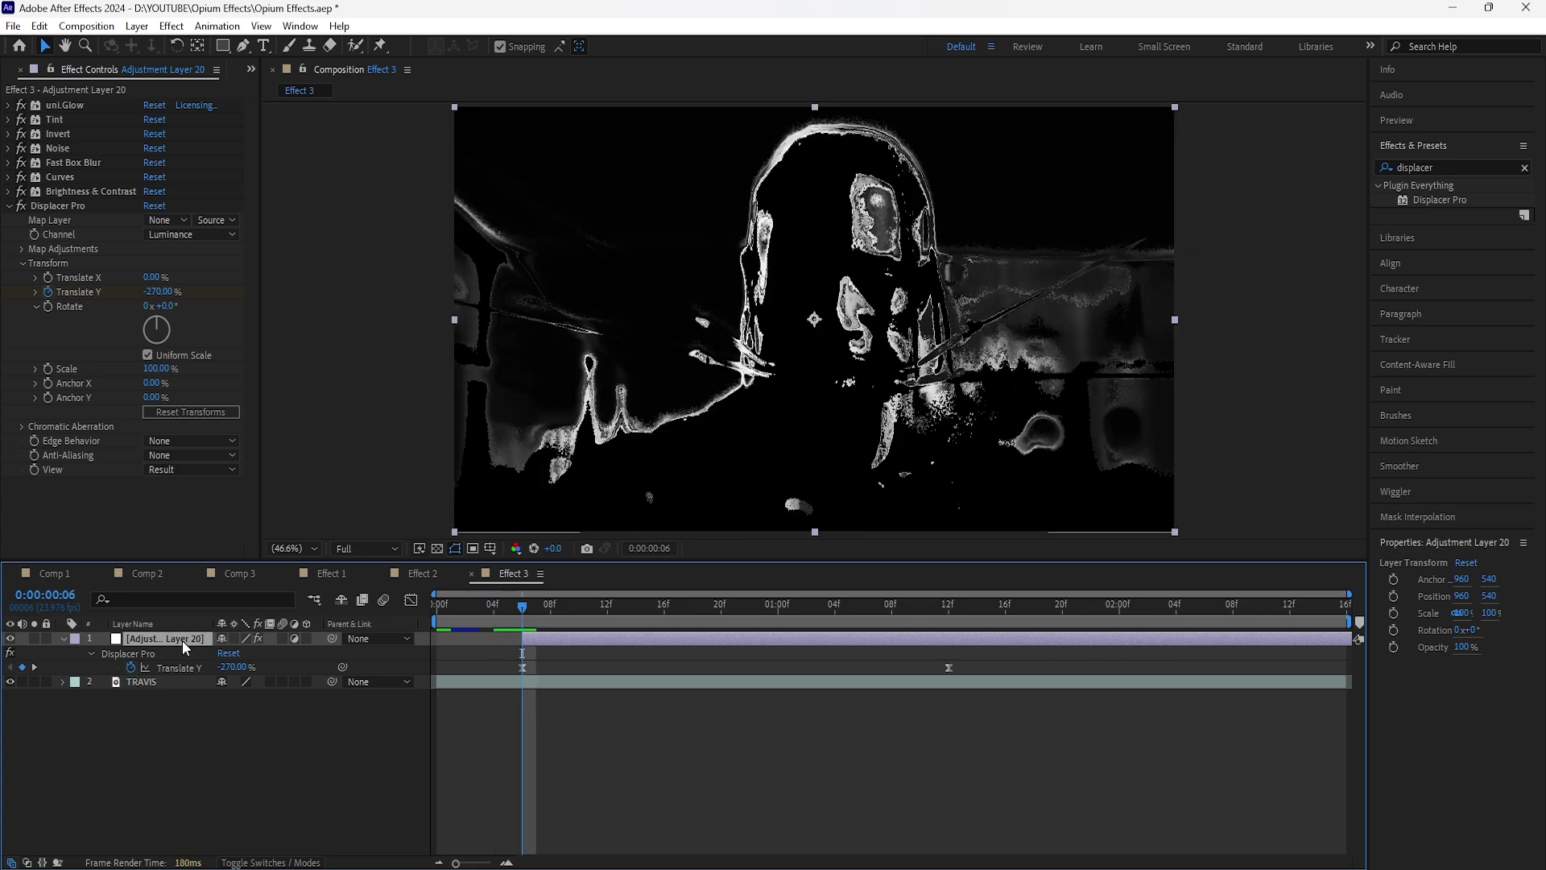
# Step: Reveal the adjustment layer's Opacity and keyframe it at 0% at 0:00:00:06
pyautogui.hotkey('shift', 't')
pyautogui.moveTo(228, 681); pyautogui.dragTo(90, 721)
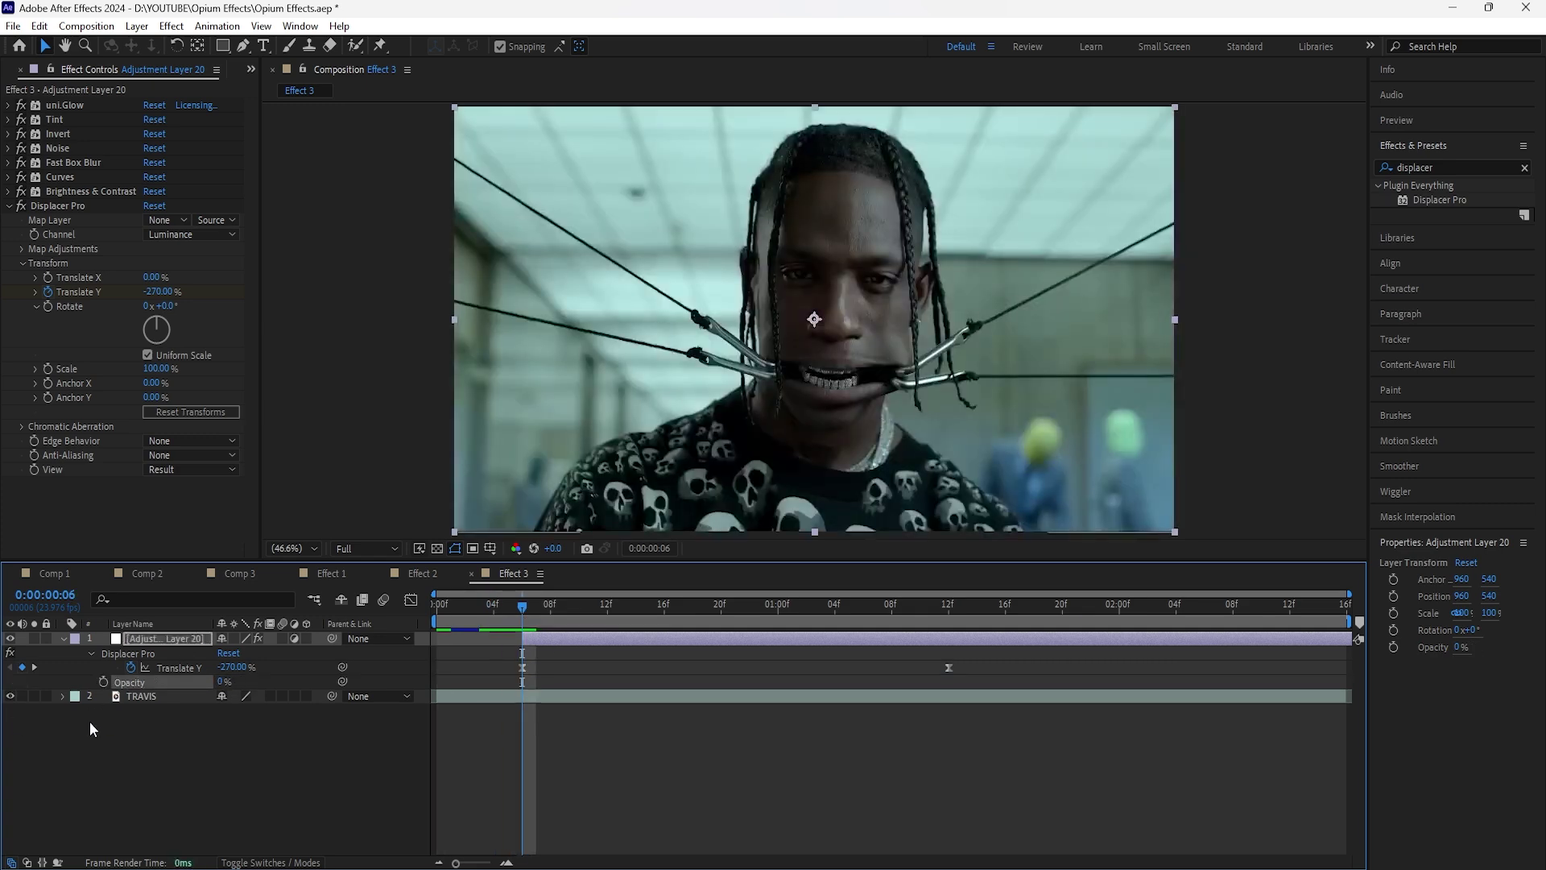
pyautogui.click(104, 682)
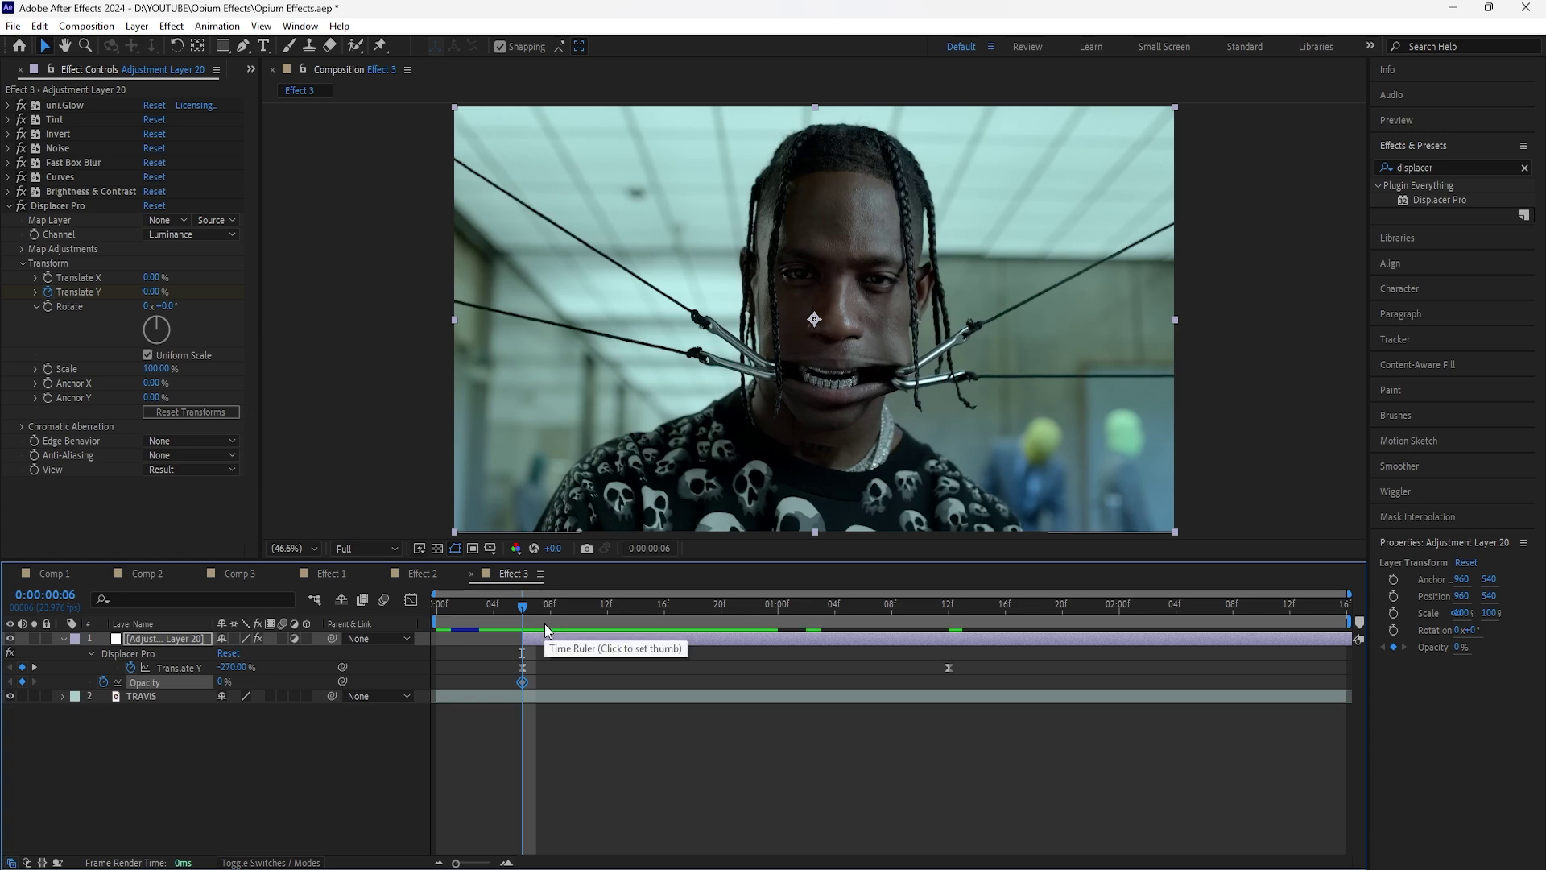
# Step: Set the adjustment layer's Opacity to 100% at 0:00:01:12 and apply Easy Ease to both Opacity keyframes
pyautogui.moveTo(522, 612); pyautogui.dragTo(949, 612)
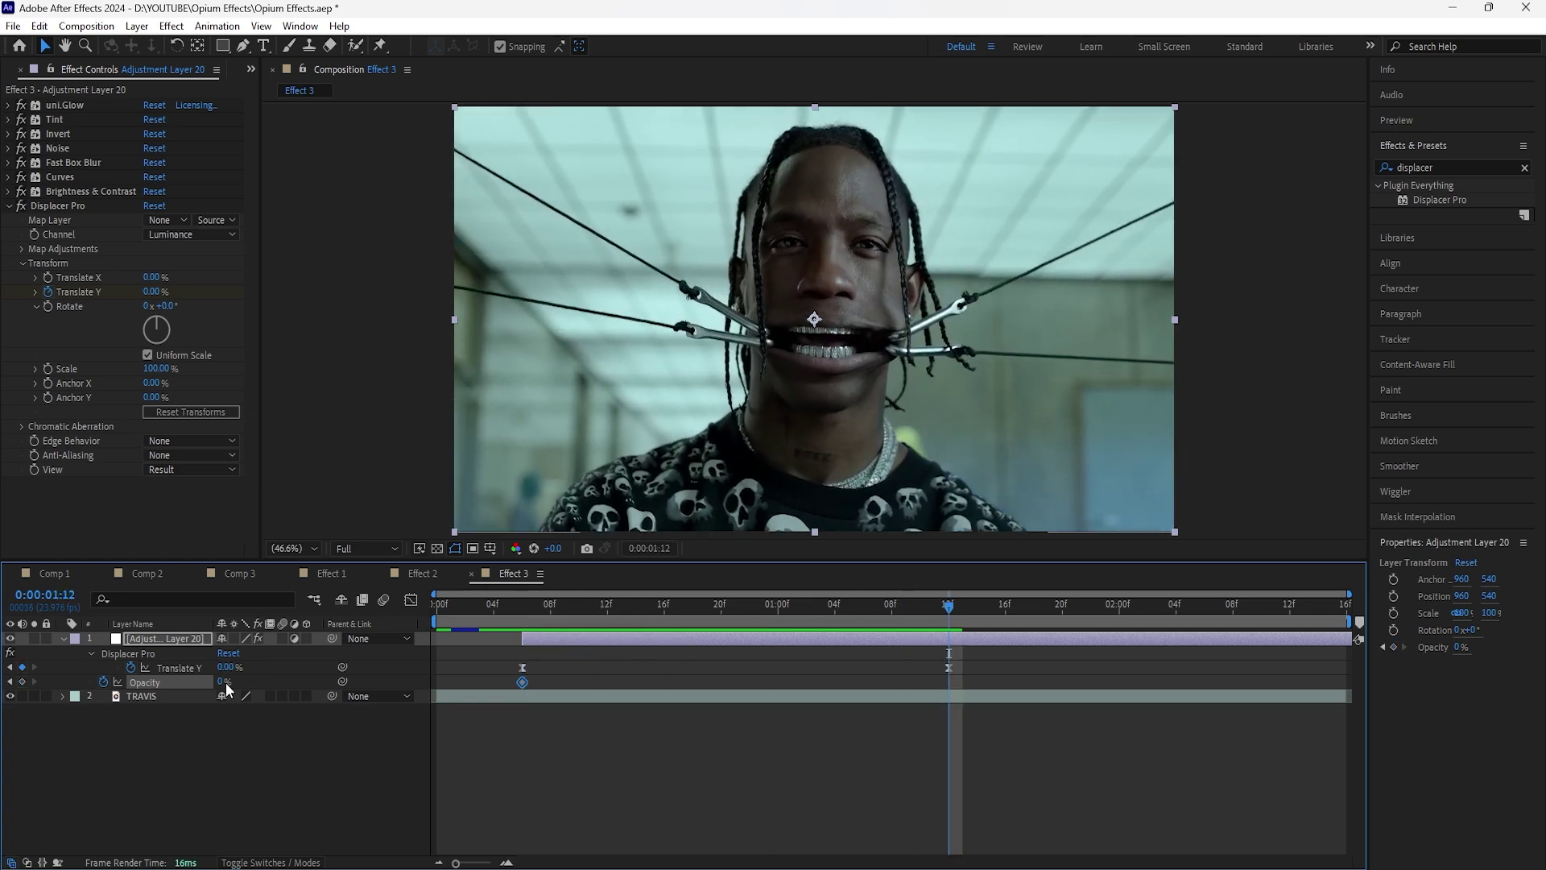
pyautogui.moveTo(283, 682); pyautogui.dragTo(351, 683)
pyautogui.moveTo(965, 680); pyautogui.dragTo(515, 697)
pyautogui.rightClick(522, 683)
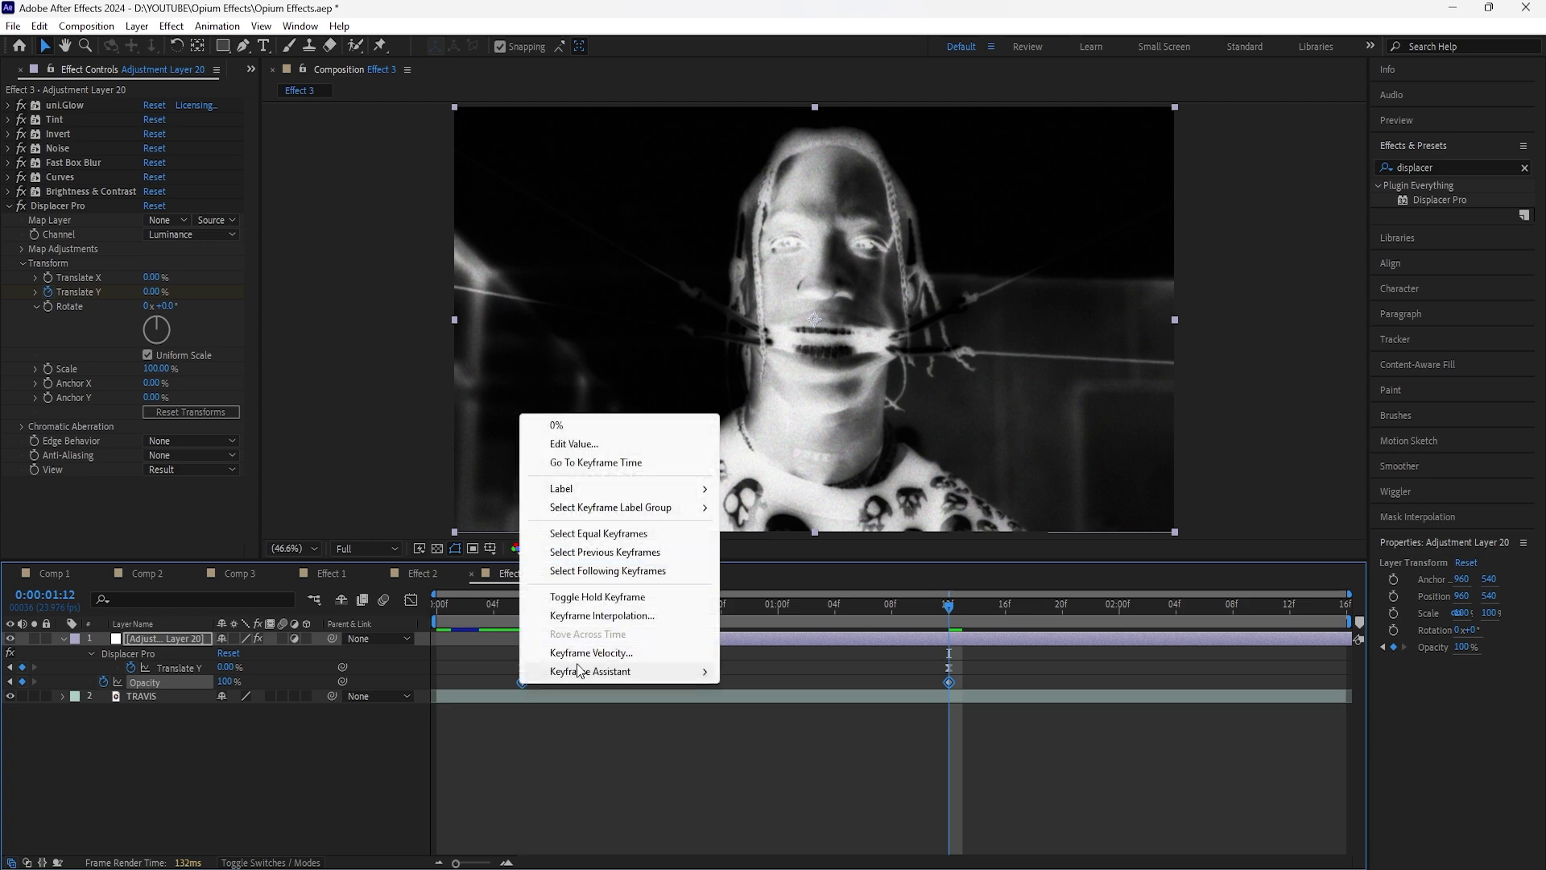
pyautogui.moveTo(628, 671)
pyautogui.click(764, 727)
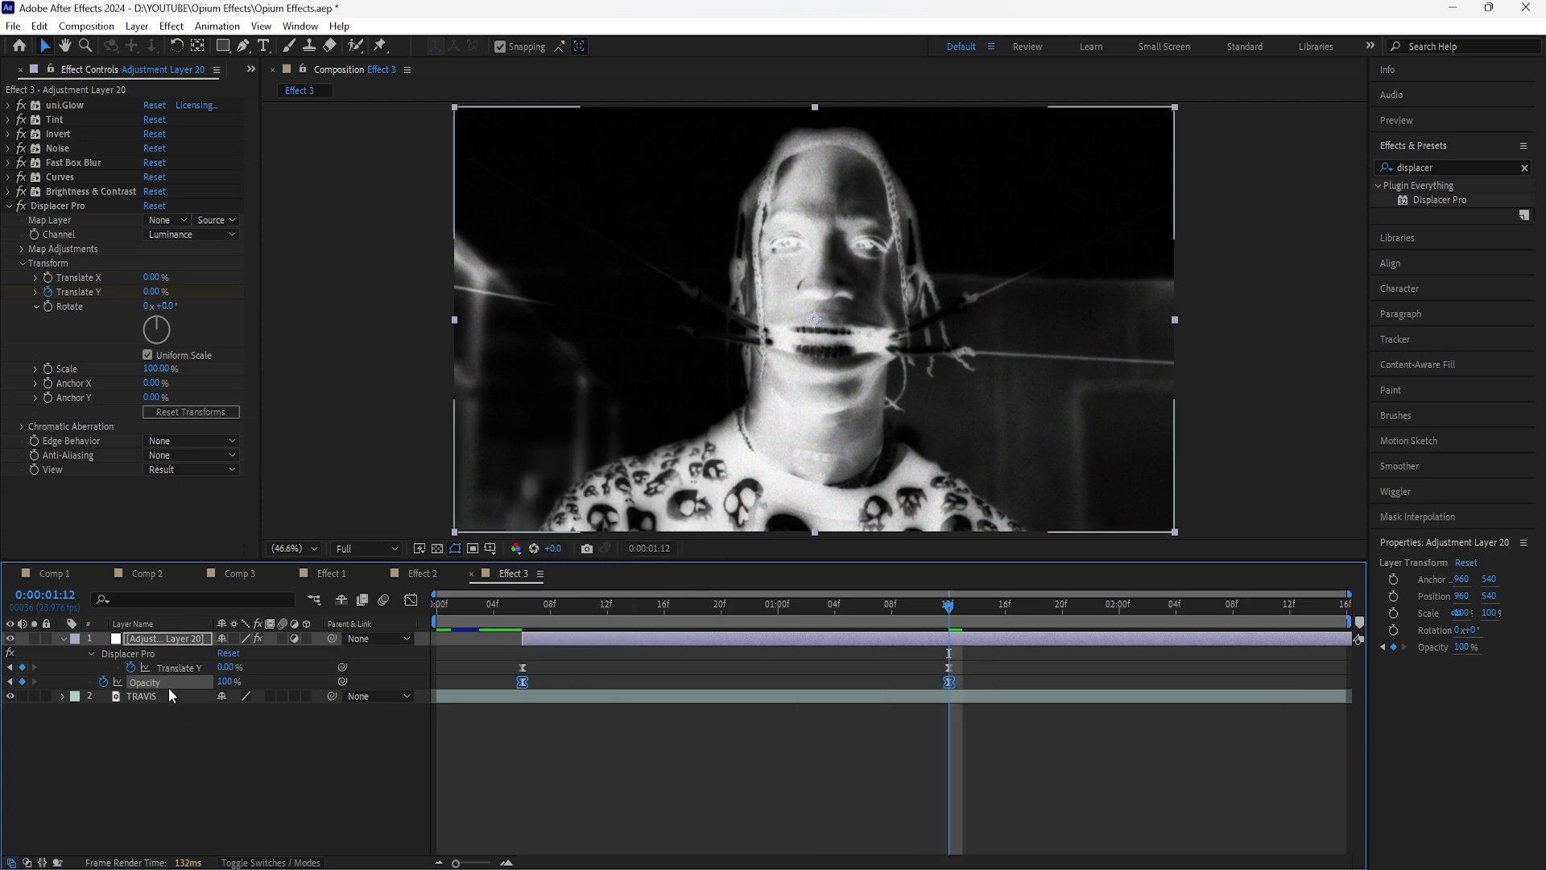
# Step: Reshape the Opacity speed graph so the fade peaks early and eases out slowly, and preview the composition
pyautogui.click(412, 601)
pyautogui.moveTo(807, 814); pyautogui.dragTo(600, 789)
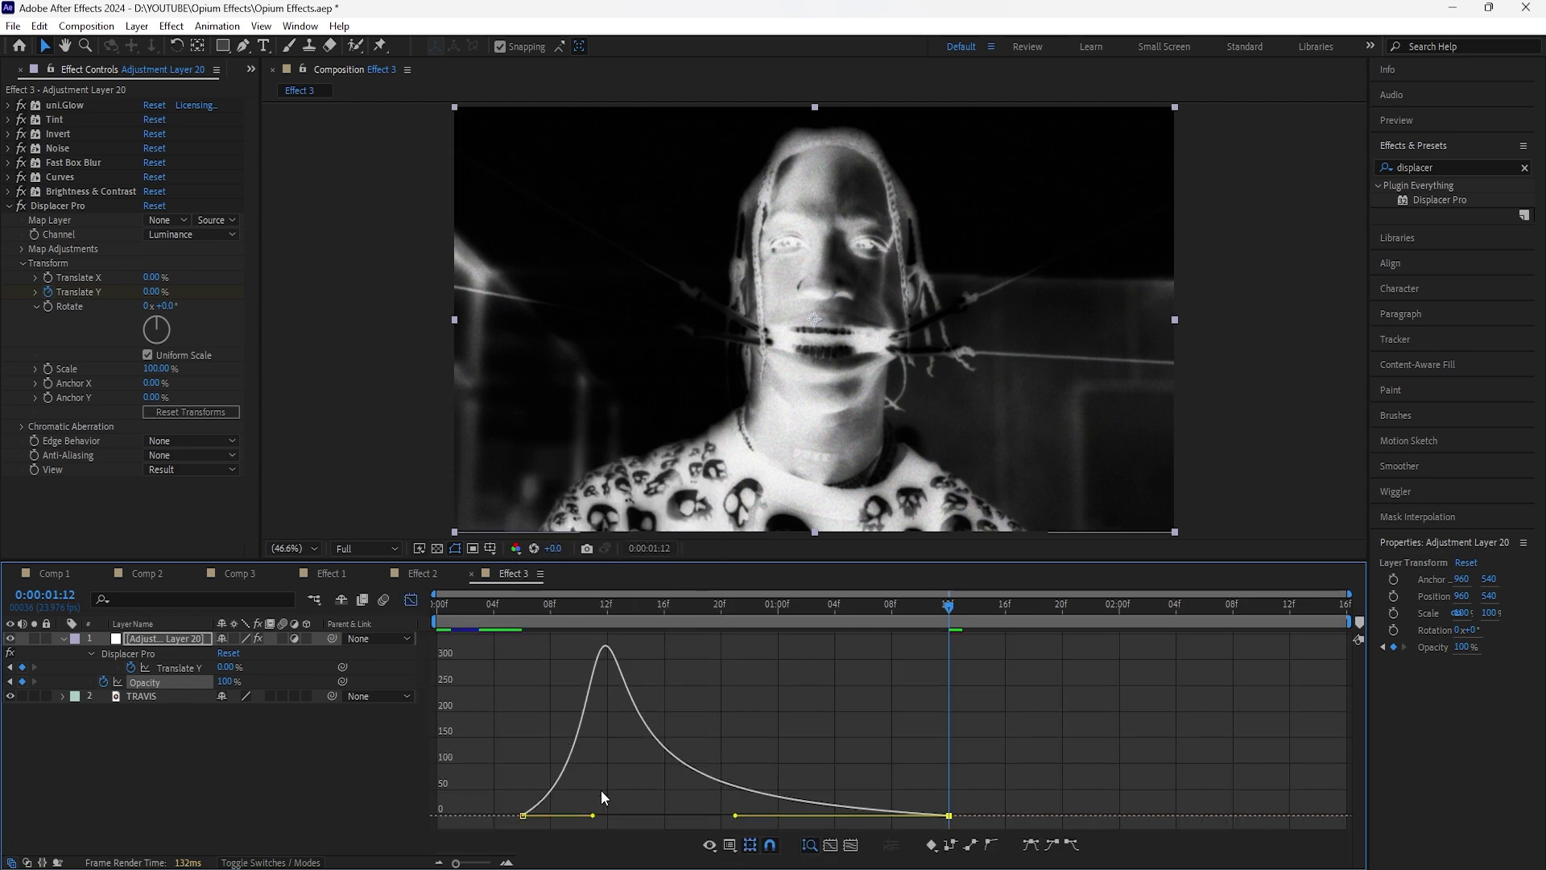
pyautogui.hotkey('shift', 'F3')
pyautogui.press('space')
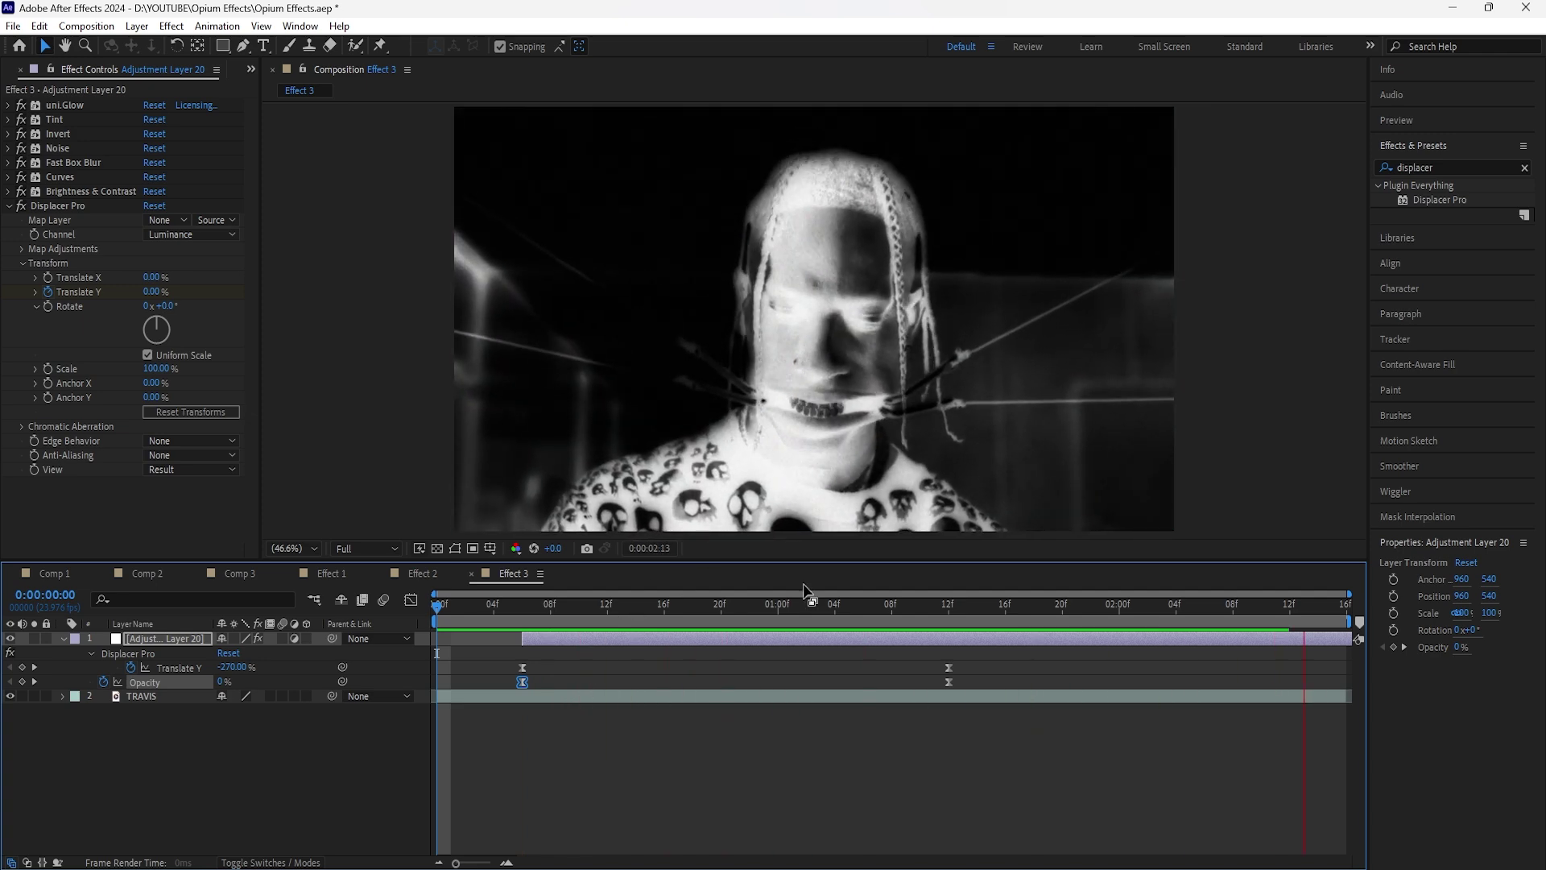
pyautogui.press('space')
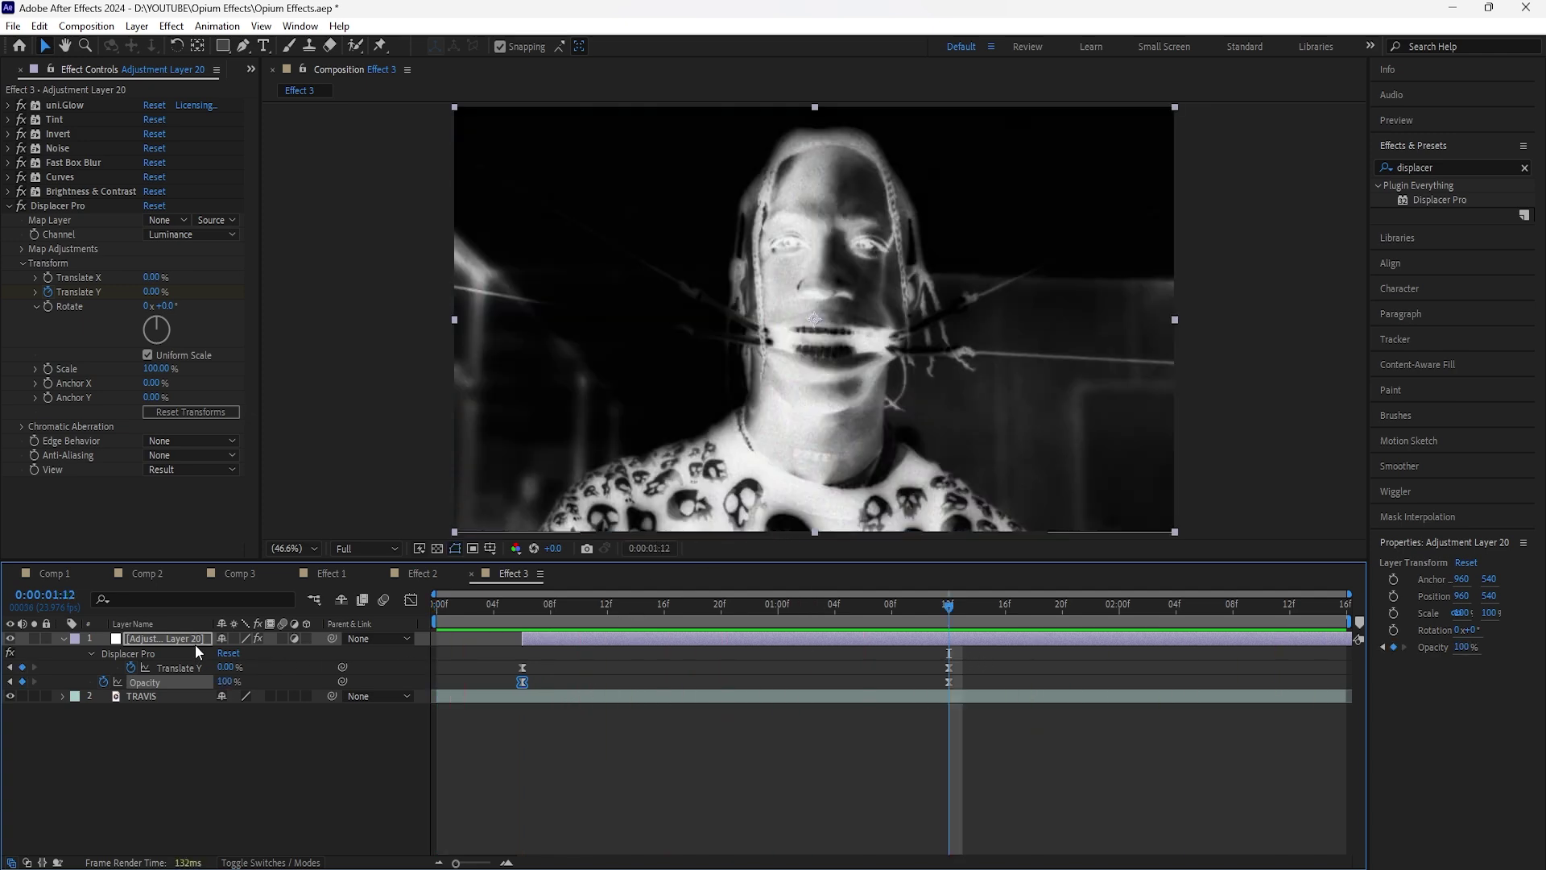
# Step: Duplicate the adjustment layer and collapse the settings of all effects on the copy
pyautogui.click(195, 640)
pyautogui.moveTo(950, 613); pyautogui.dragTo(520, 651)
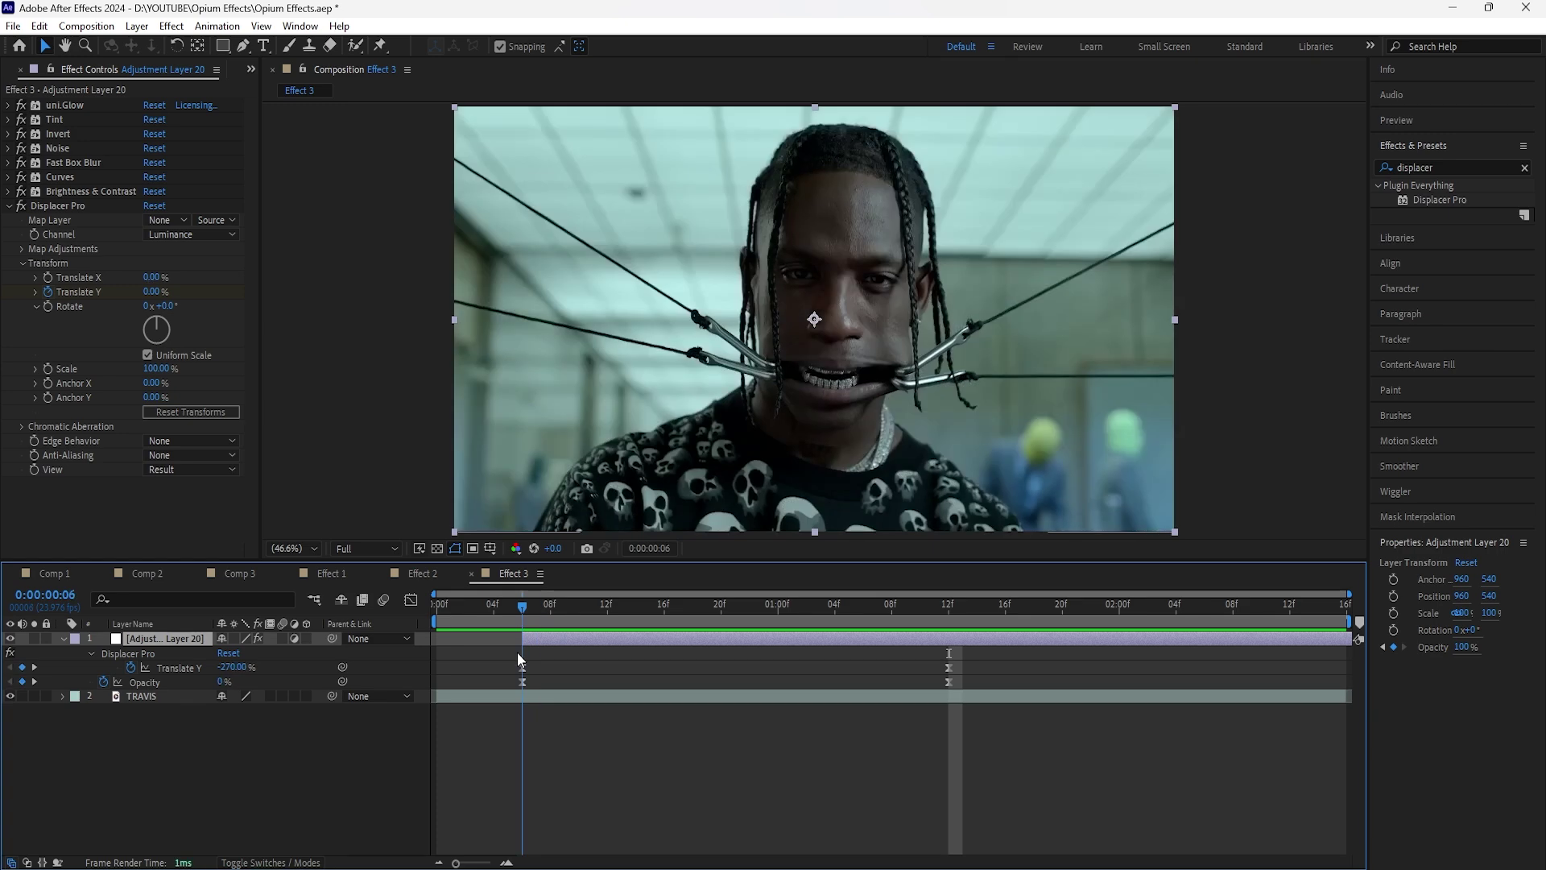
pyautogui.hotkey('ctrl', 'd')
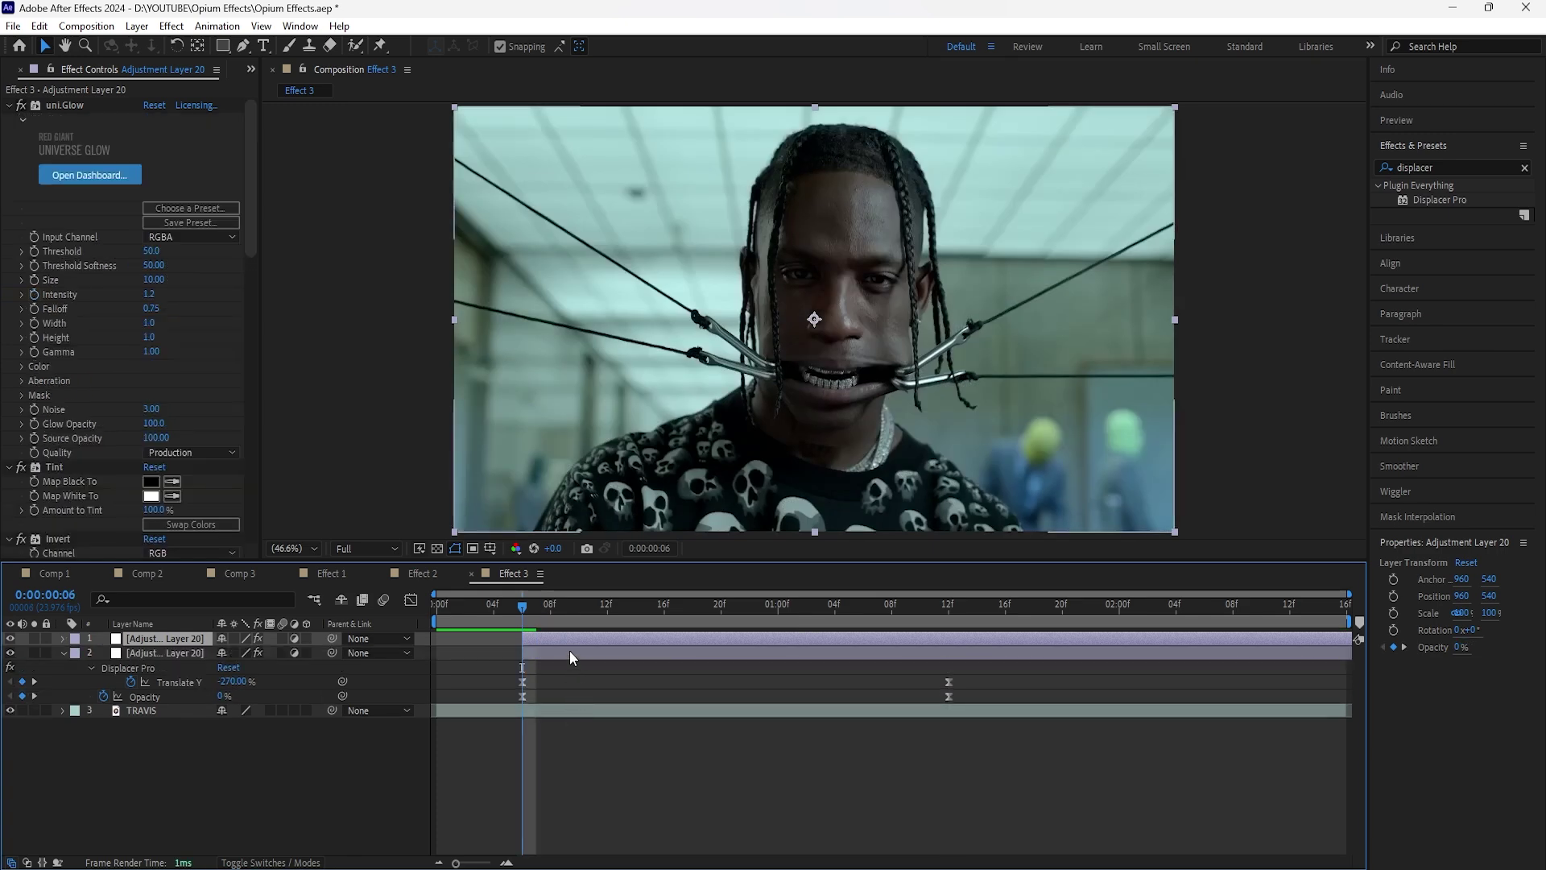
pyautogui.click(8, 104)
pyautogui.click(9, 119)
pyautogui.click(9, 134)
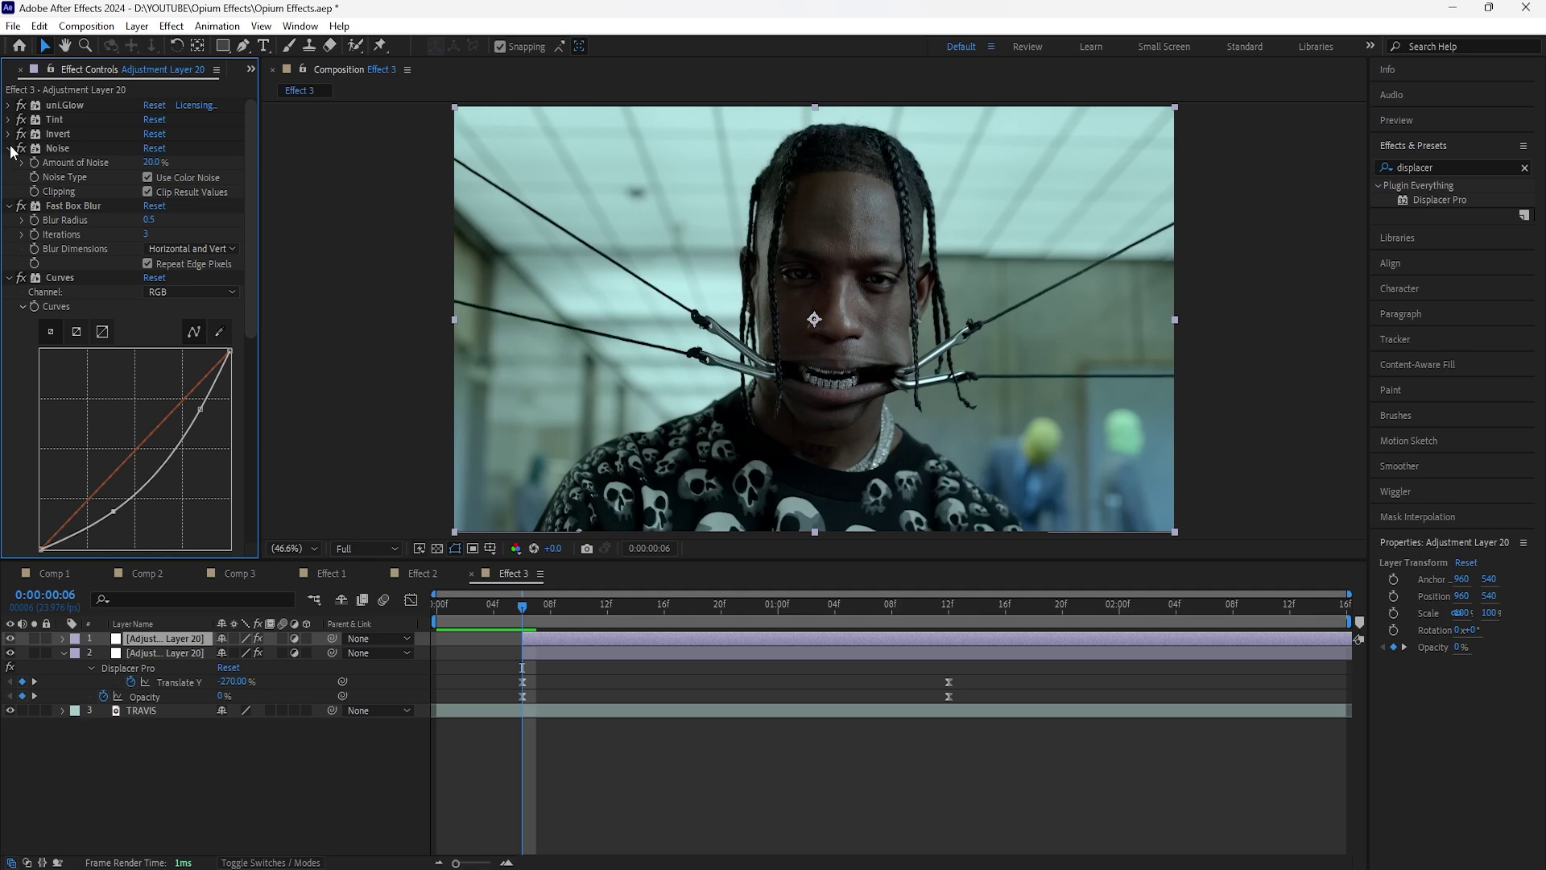
pyautogui.click(9, 148)
pyautogui.click(9, 163)
pyautogui.click(9, 177)
pyautogui.click(9, 206)
# Step: Find the Find Edges effect, apply it below Displacer Pro on the duplicate layer with Invert enabled, and view frame 0:00:00:23
pyautogui.click(1524, 167)
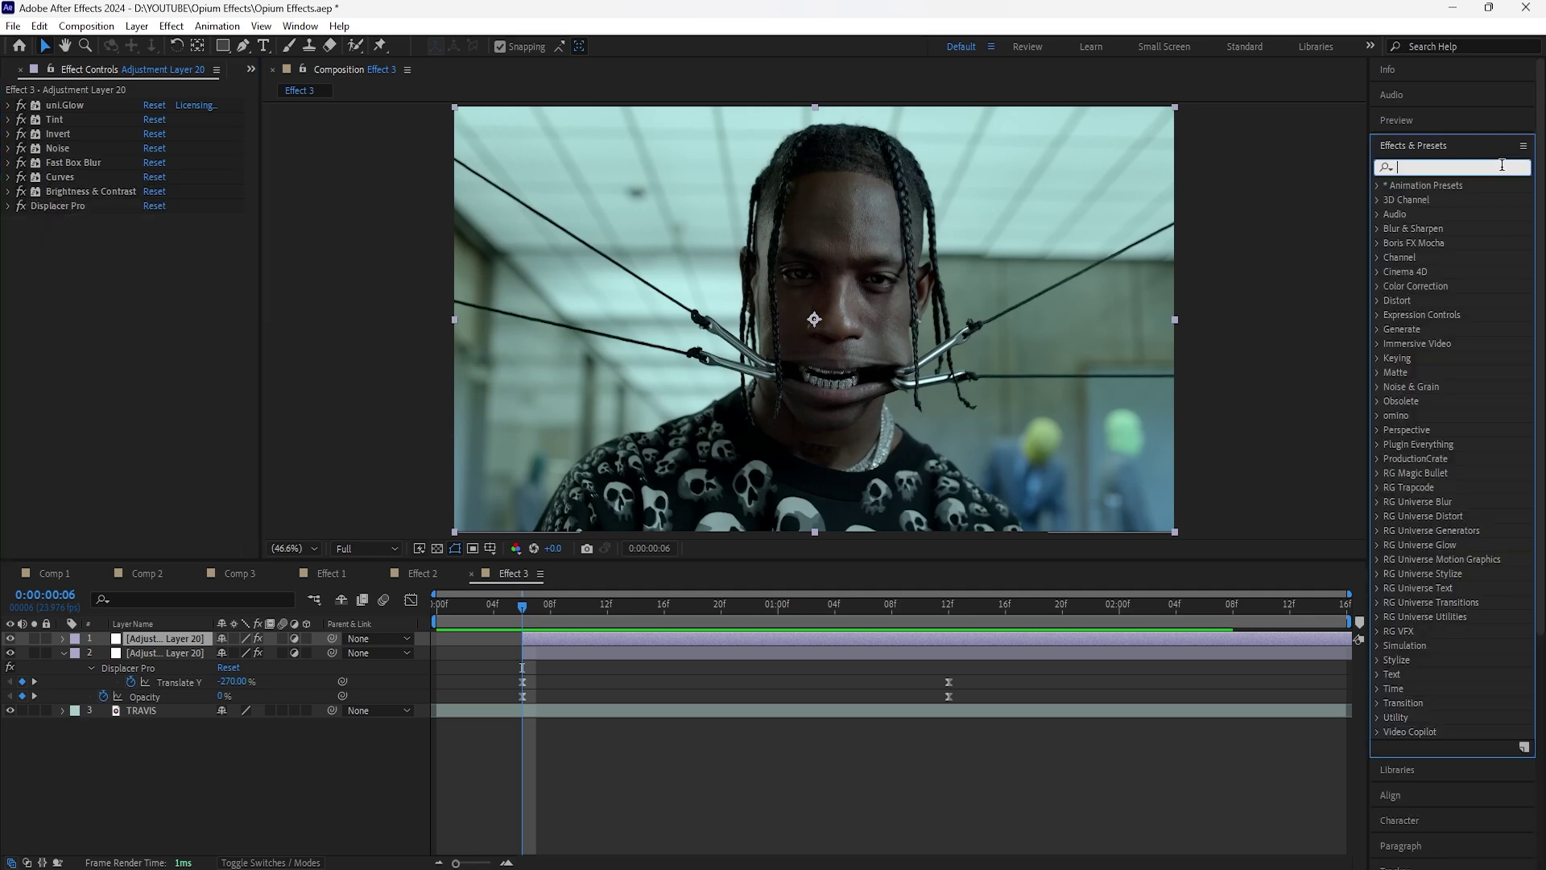
pyautogui.write('find')
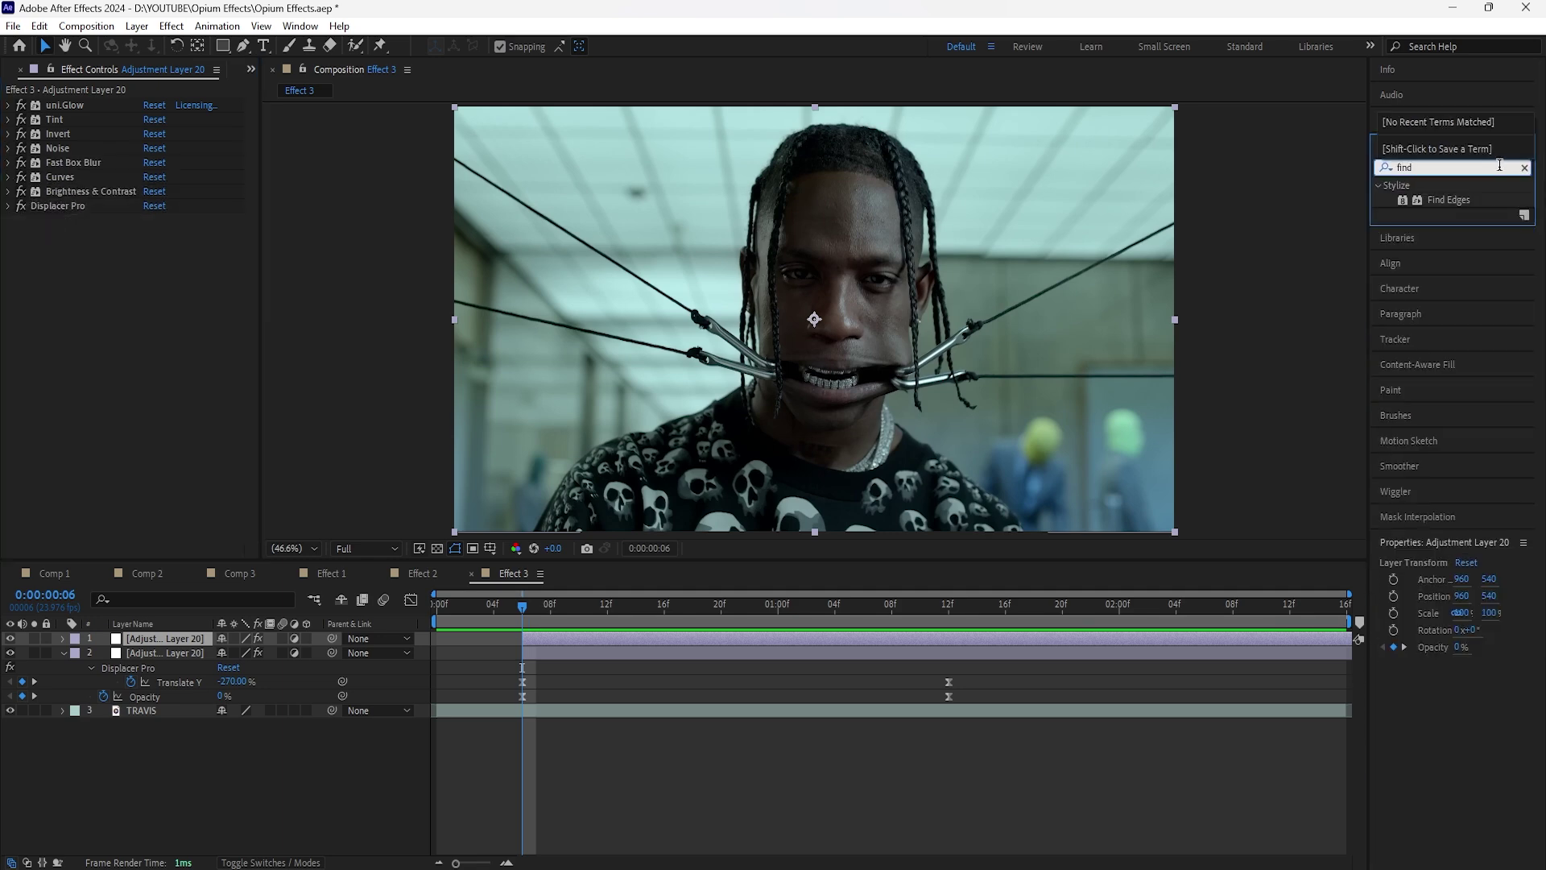
pyautogui.moveTo(1448, 200); pyautogui.dragTo(149, 224)
pyautogui.moveTo(564, 605); pyautogui.dragTo(765, 680)
# Step: Reveal the layer blending modes and set the duplicate adjustment layer's mode to Screen
pyautogui.click(278, 862)
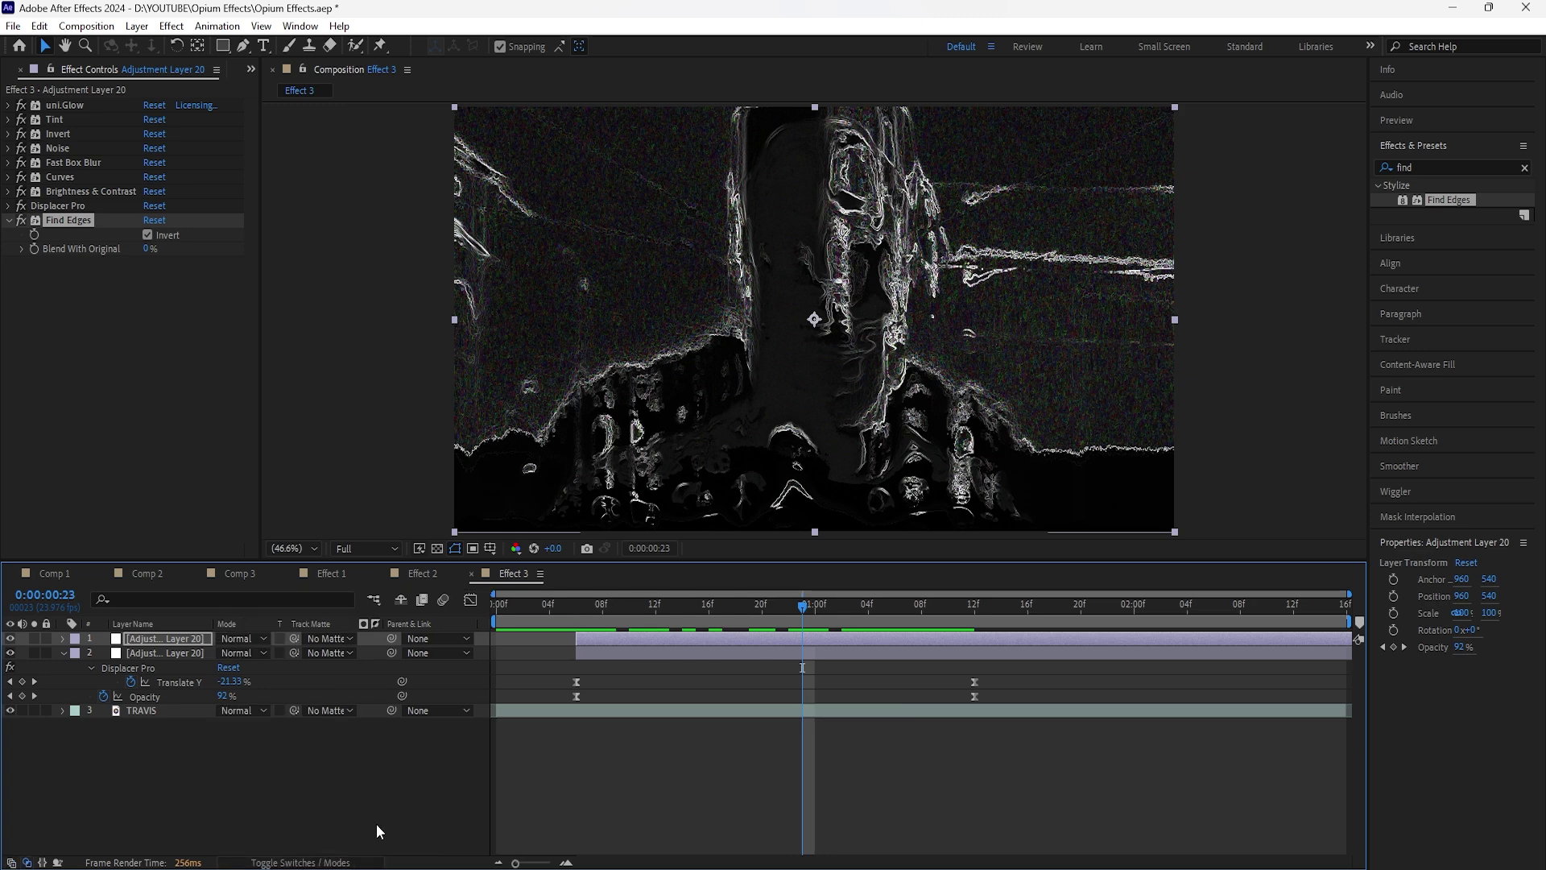
pyautogui.click(187, 640)
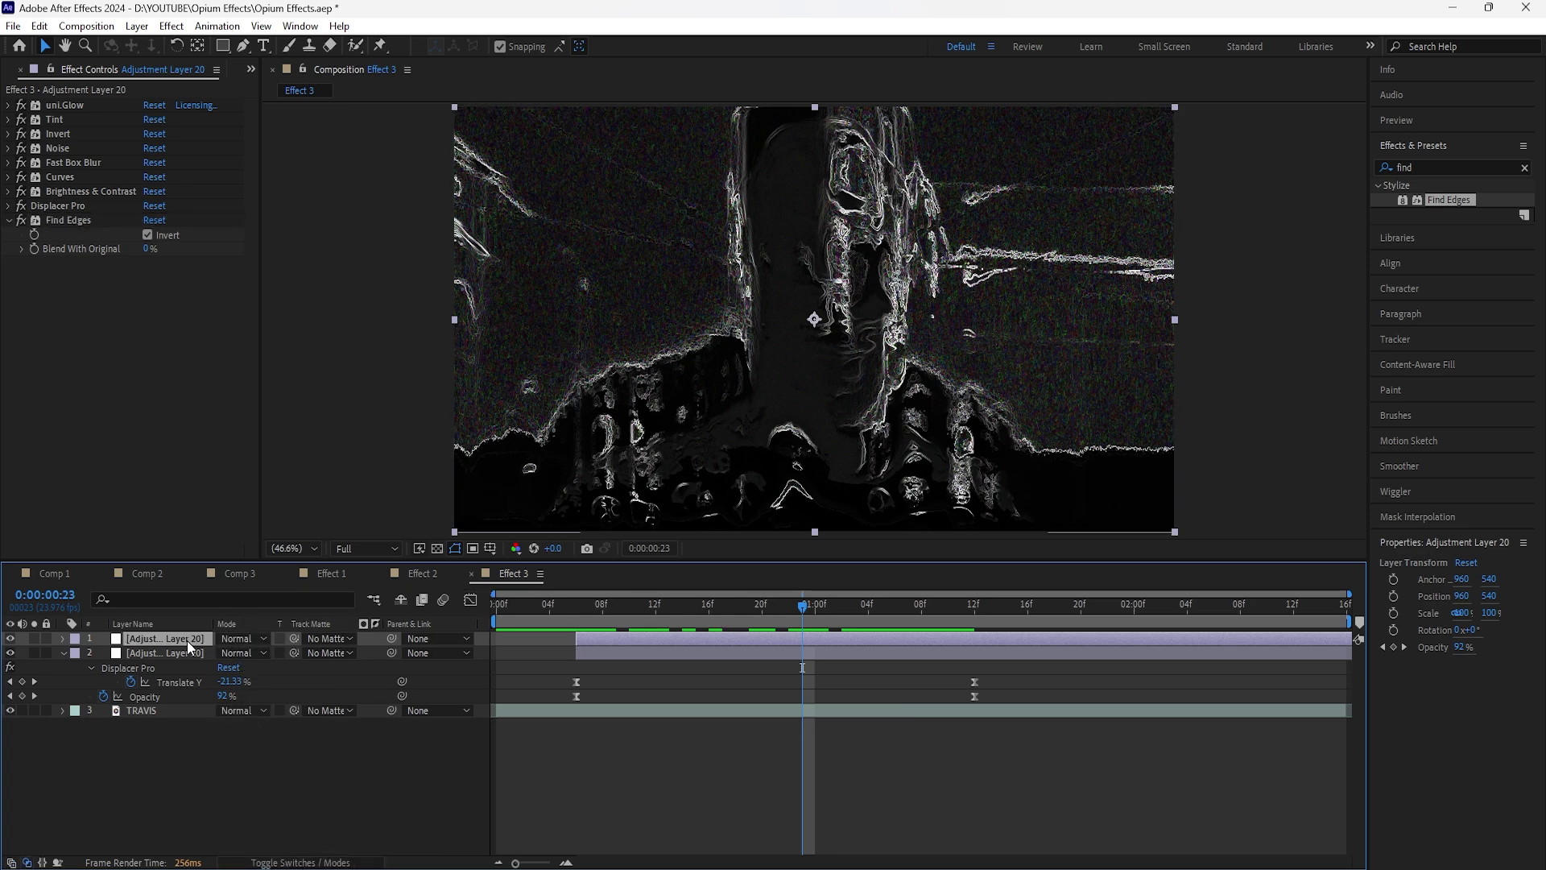
pyautogui.click(250, 641)
pyautogui.click(330, 335)
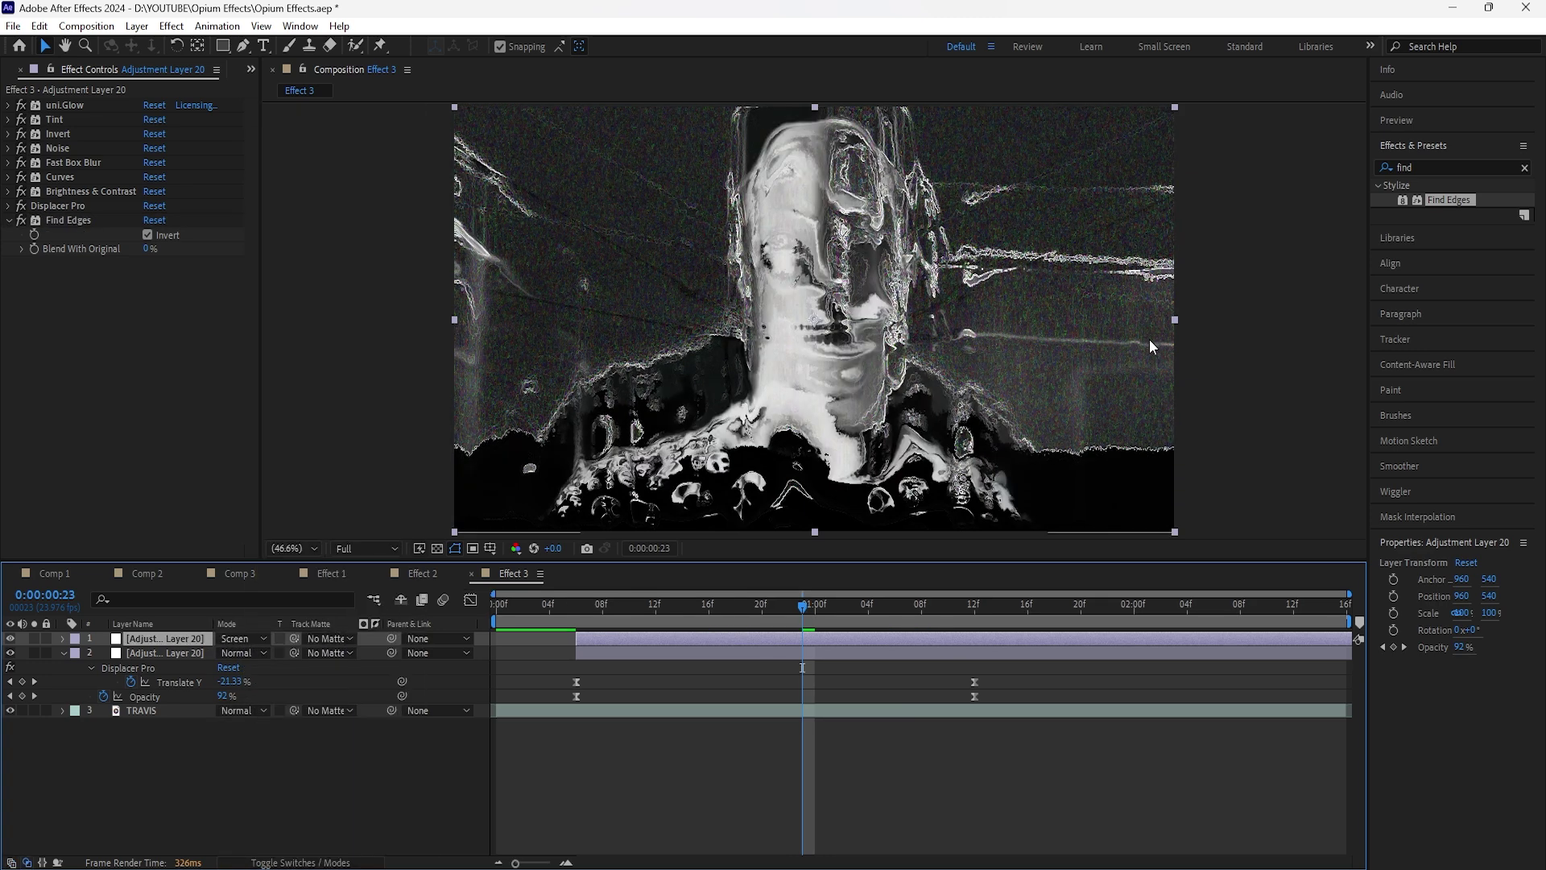
# Step: Return the playhead to 0:00:00:06, find uni.Glow, and apply it below Find Edges on the duplicate adjustment layer
pyautogui.moveTo(802, 607); pyautogui.dragTo(575, 631)
pyautogui.click(1524, 168)
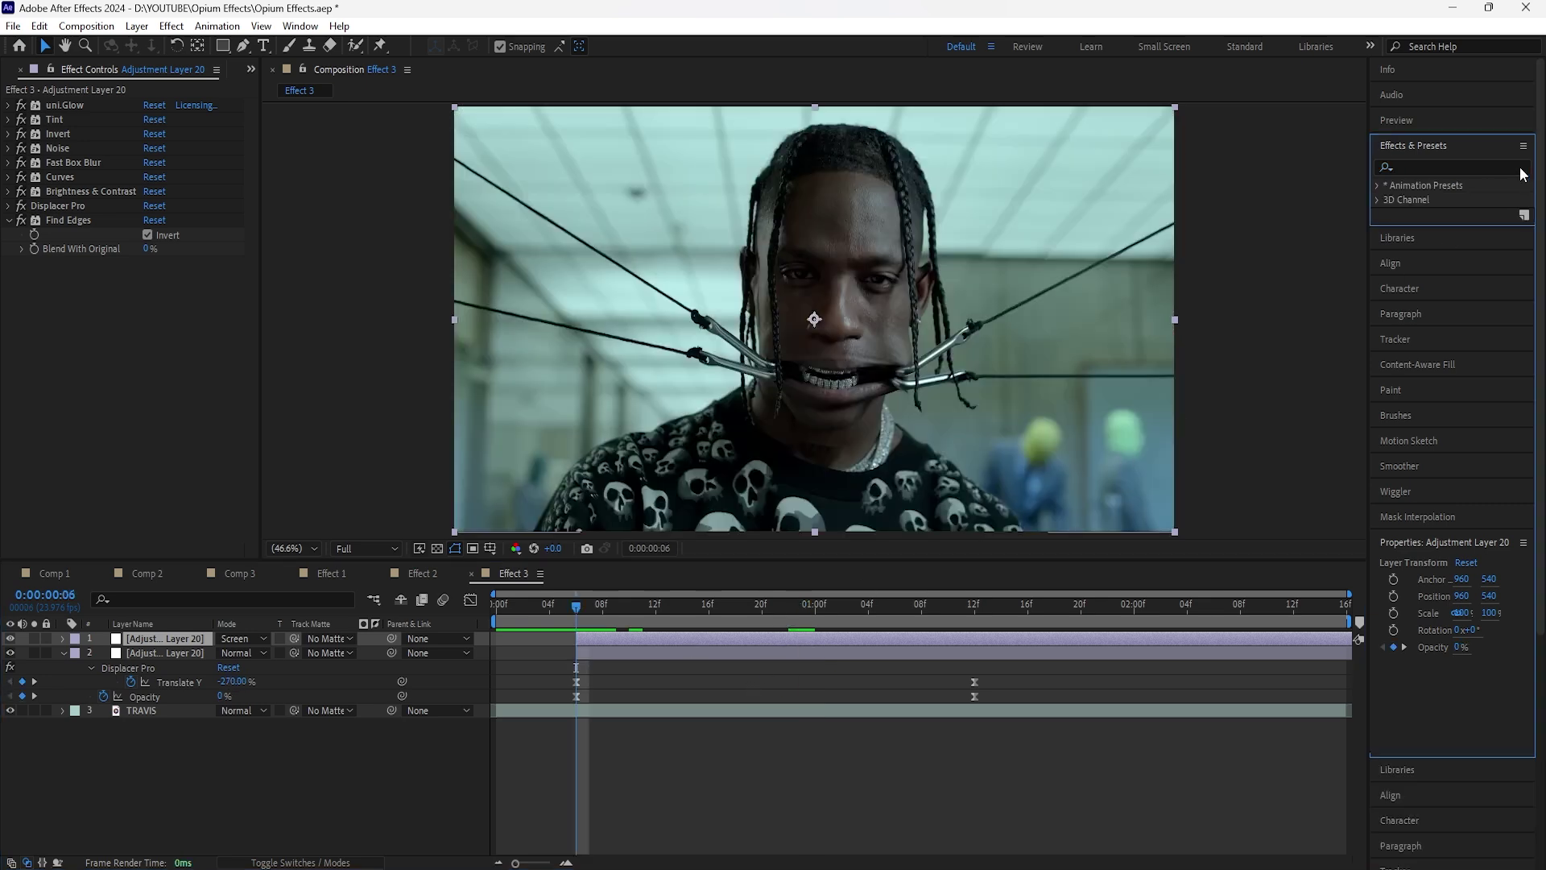
pyautogui.write('glow')
pyautogui.doubleClick(1444, 343)
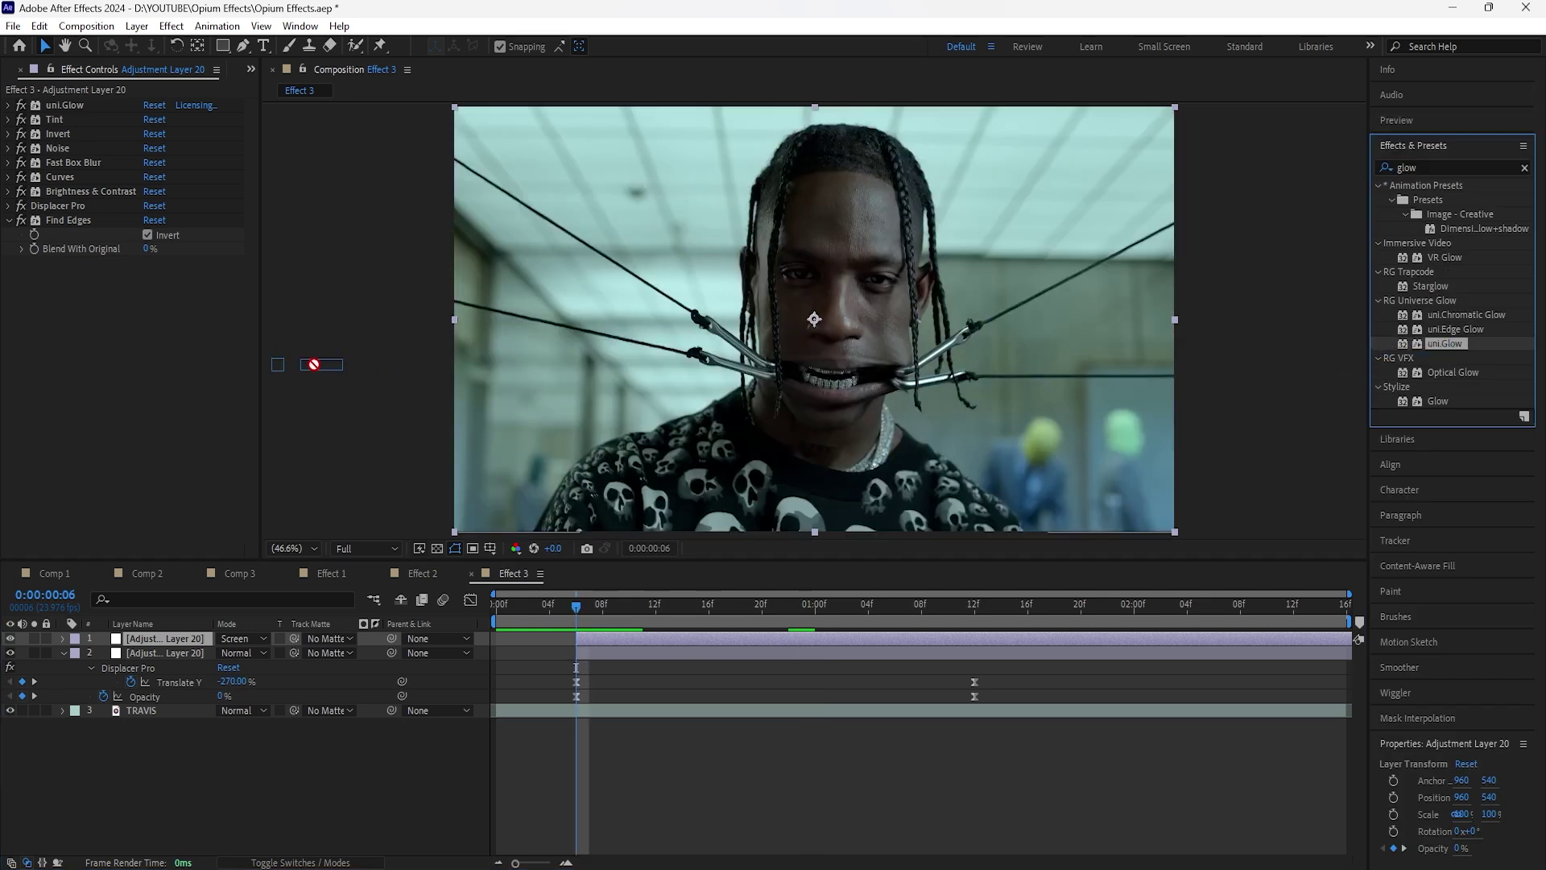
pyautogui.click(153, 392)
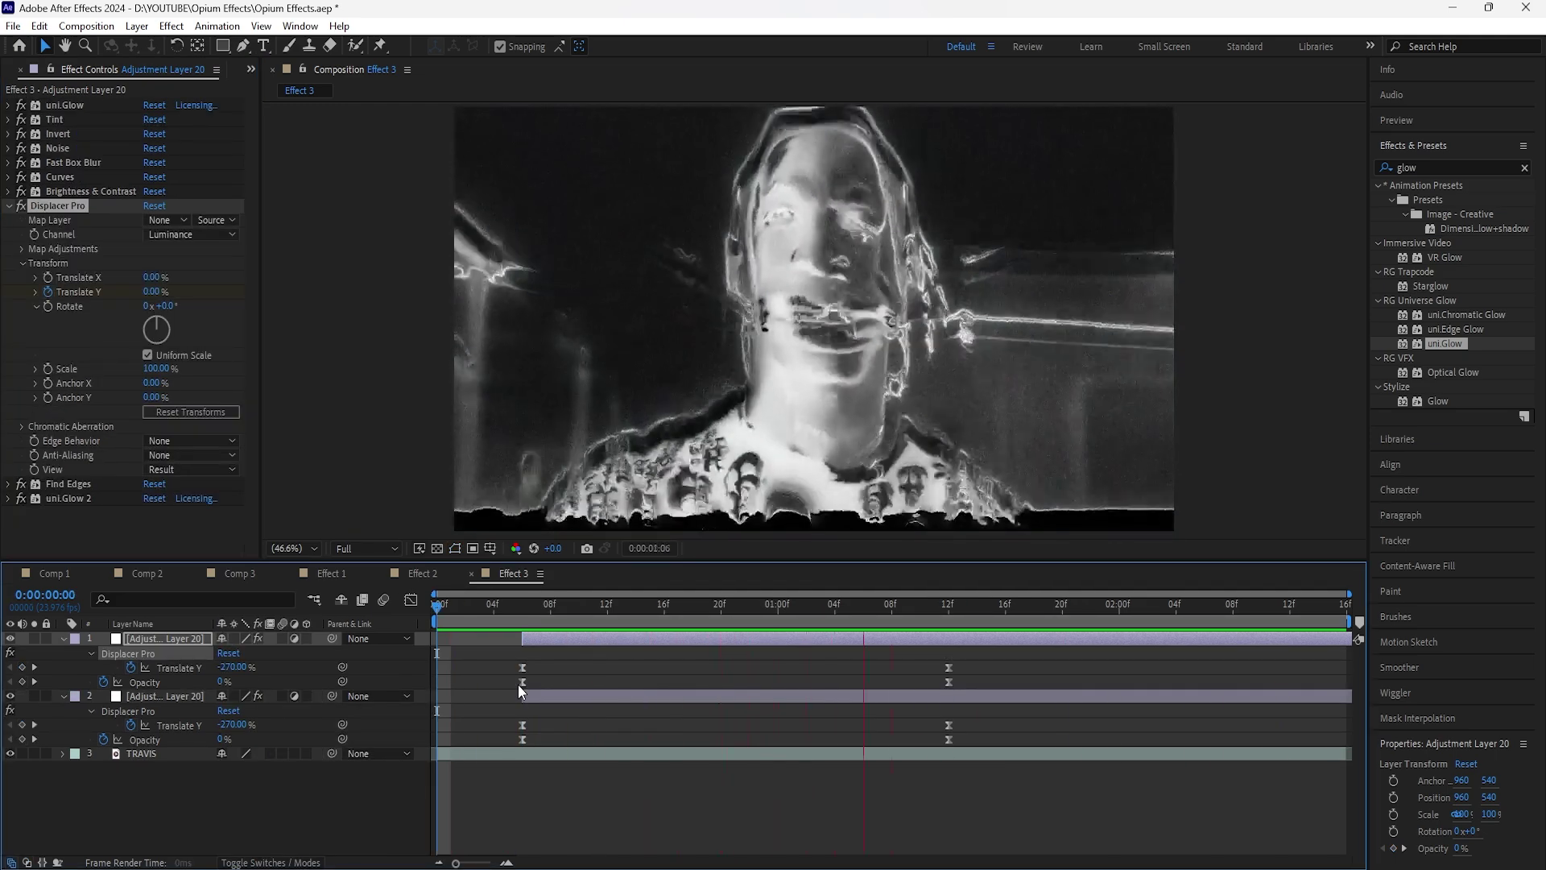
# Step: At 0:00:00:20, set Displacer Pro's Map Layer to 3. TRAVIS on the upper adjustment layer
pyautogui.click(720, 605)
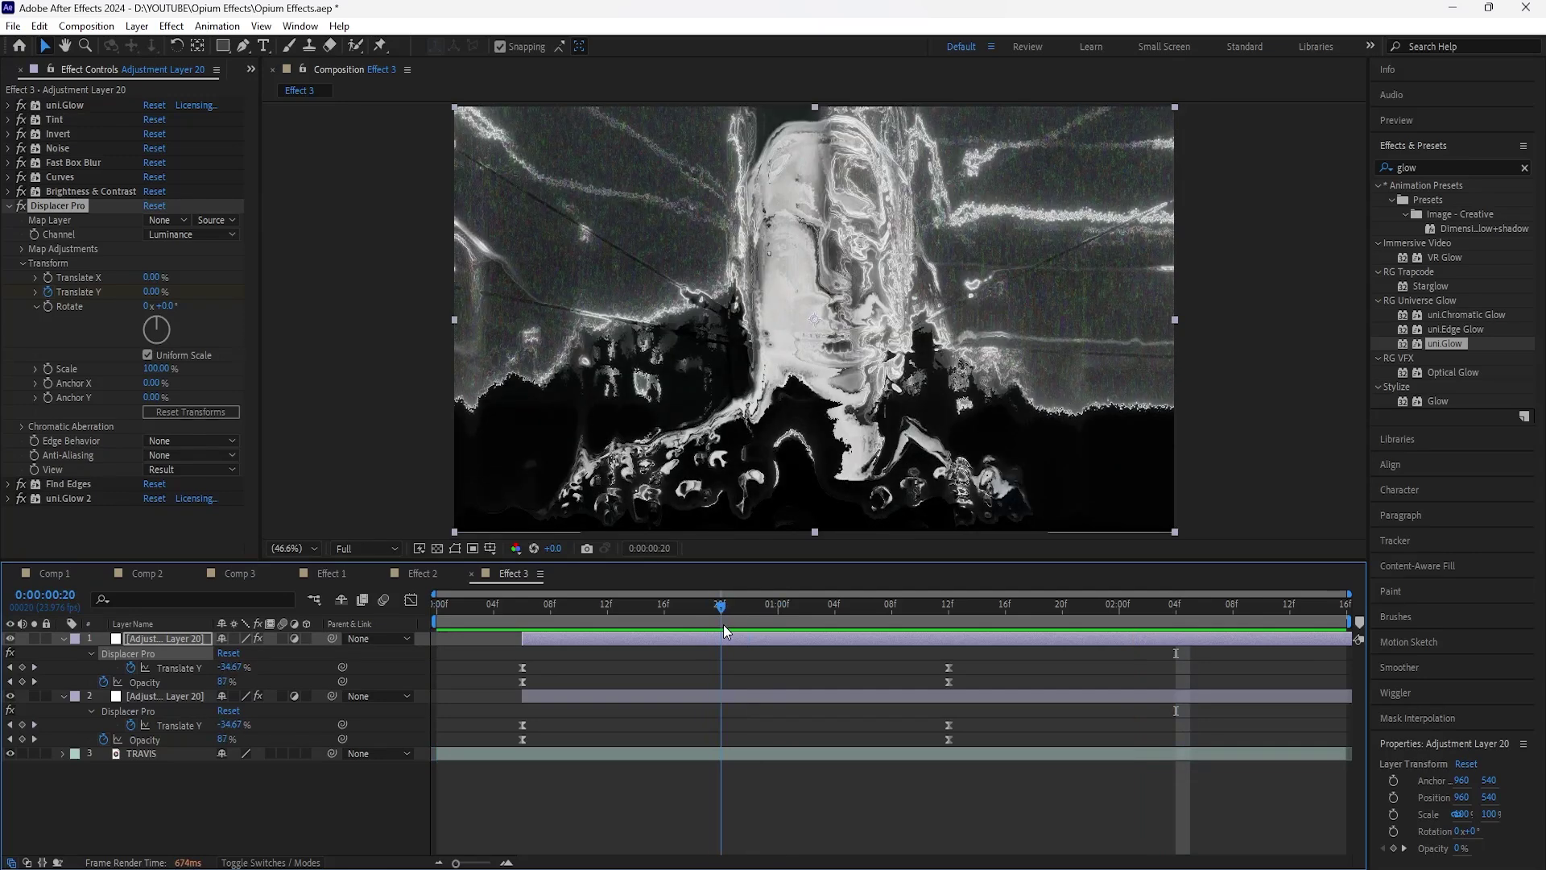
pyautogui.click(76, 209)
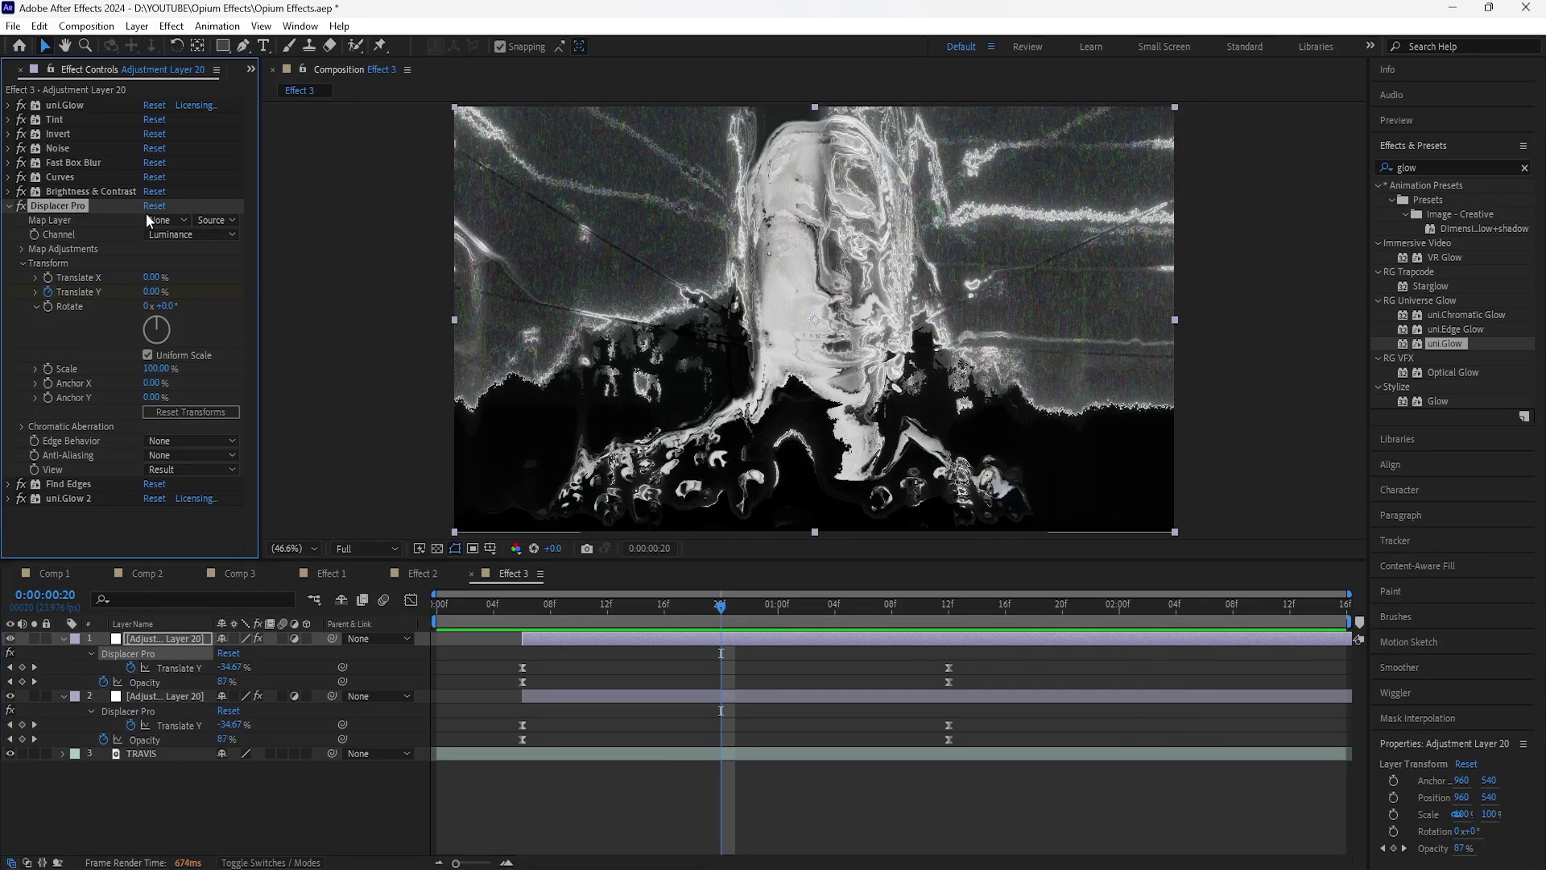
pyautogui.click(181, 222)
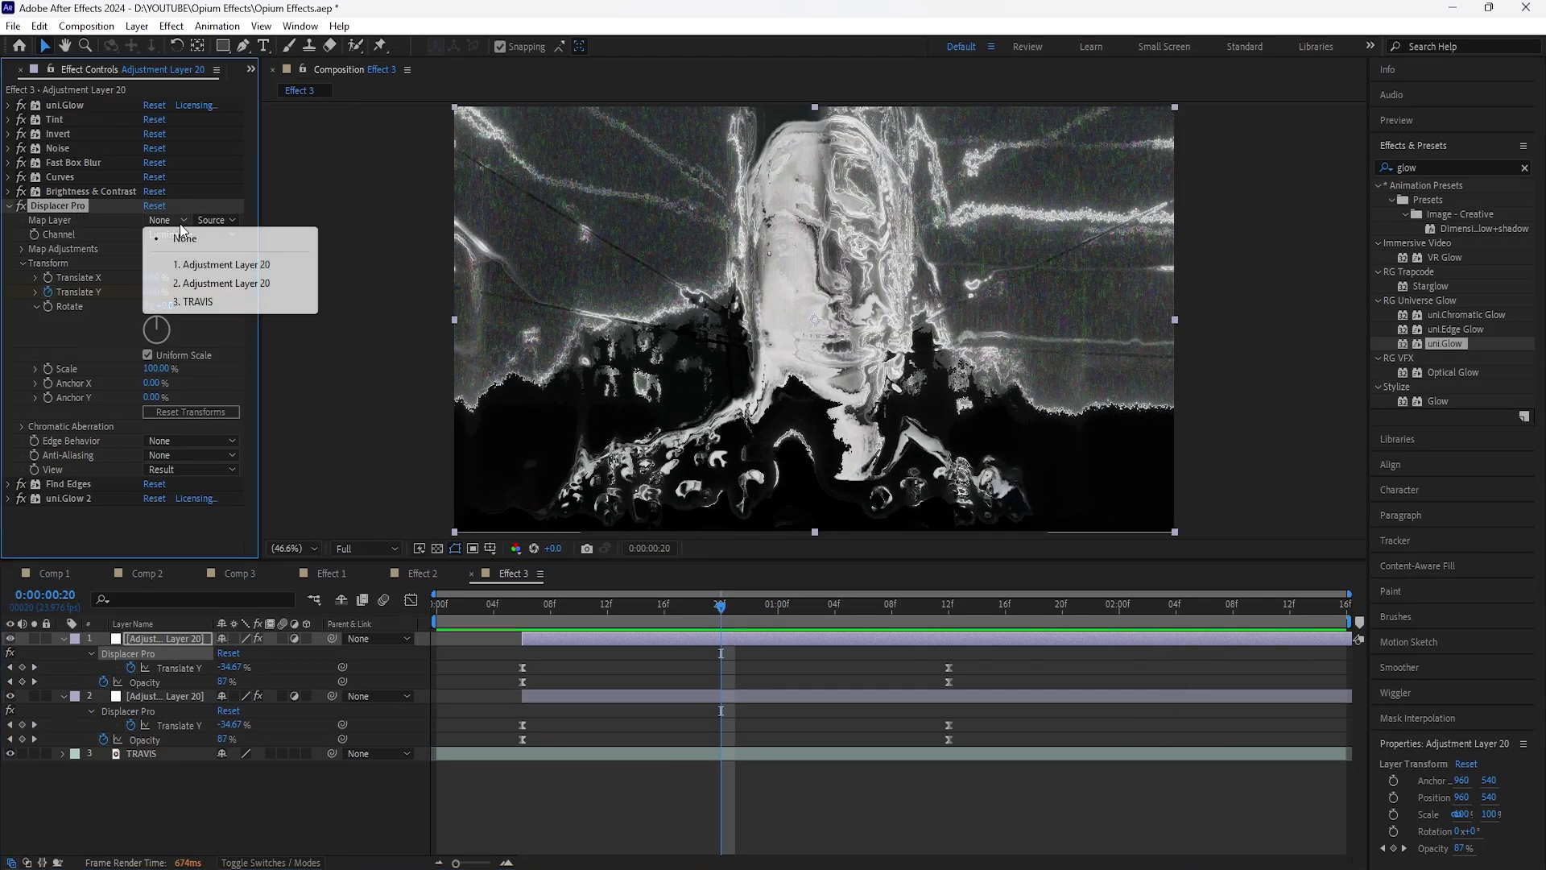
pyautogui.click(219, 301)
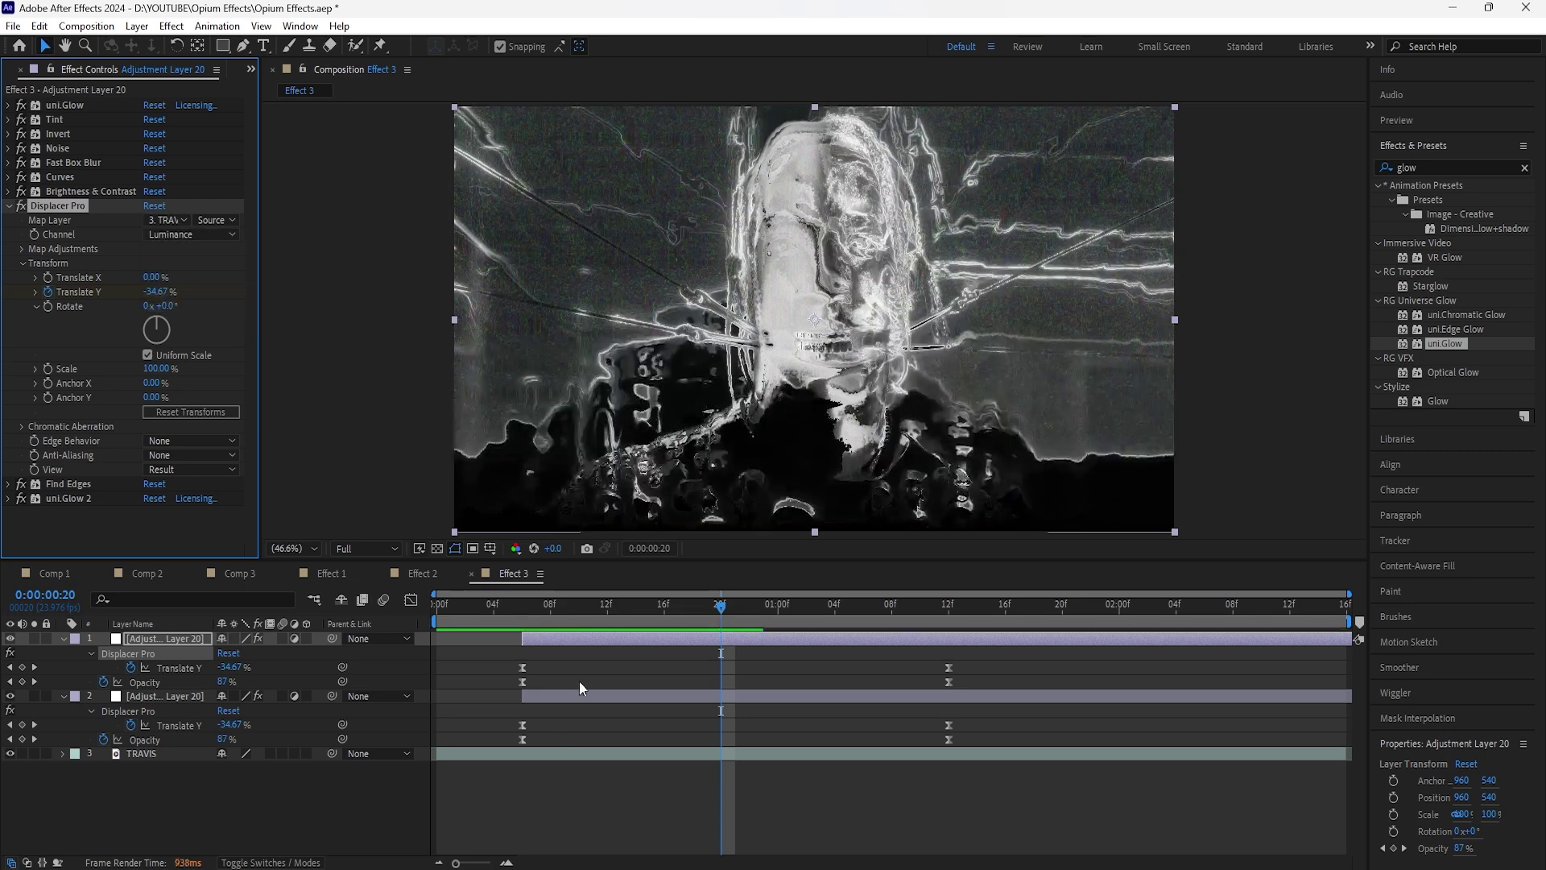
# Step: Set Displacer Pro's Map Layer to 3. TRAVIS on the lower adjustment layer and preview the composition
pyautogui.click(559, 754)
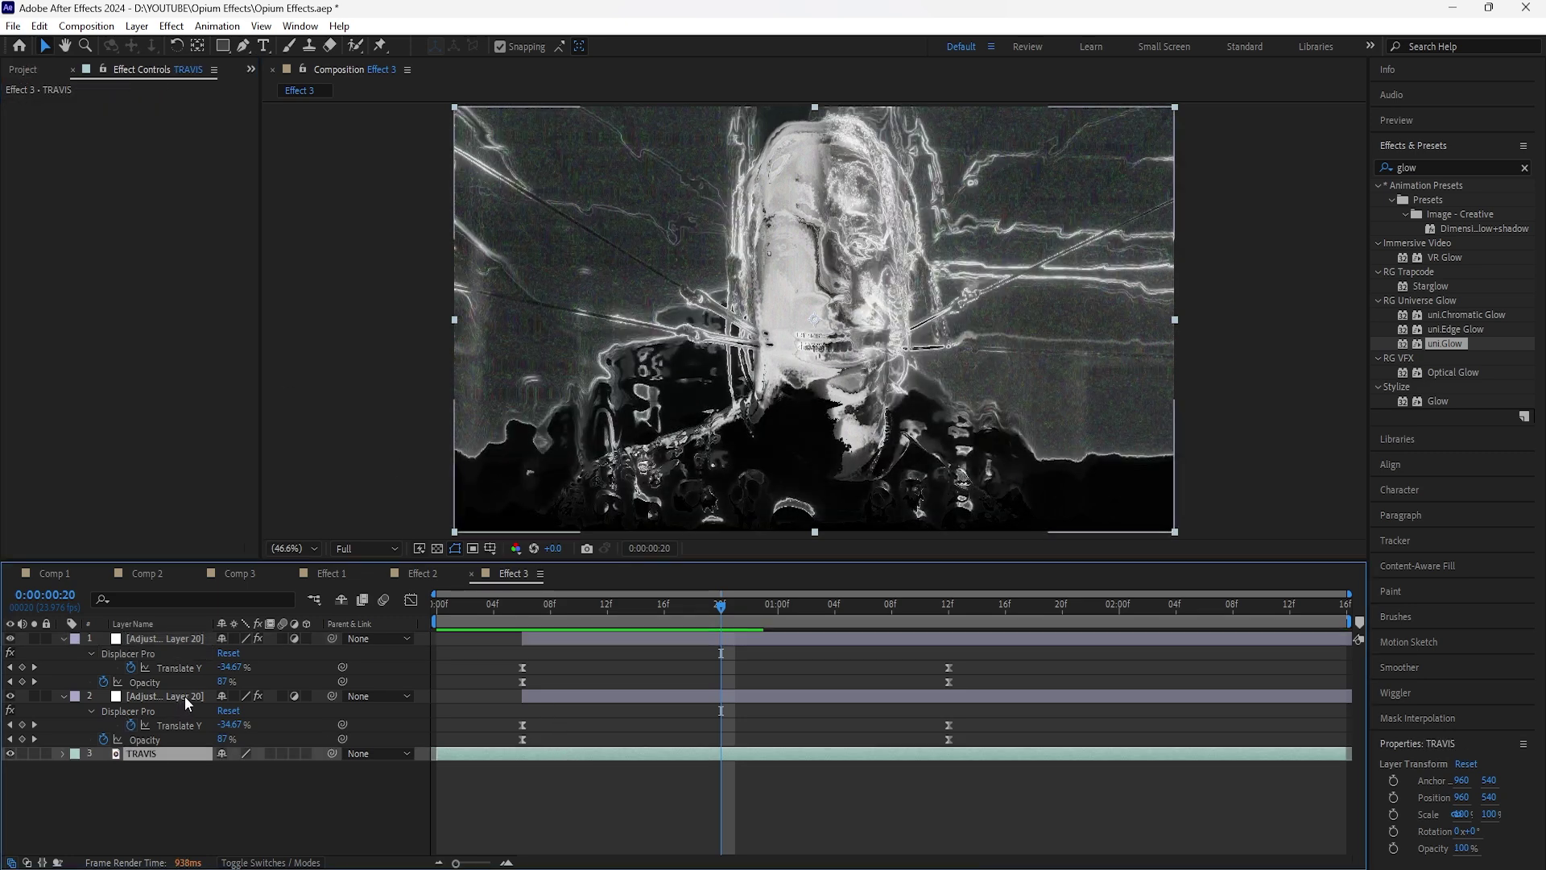
pyautogui.click(185, 696)
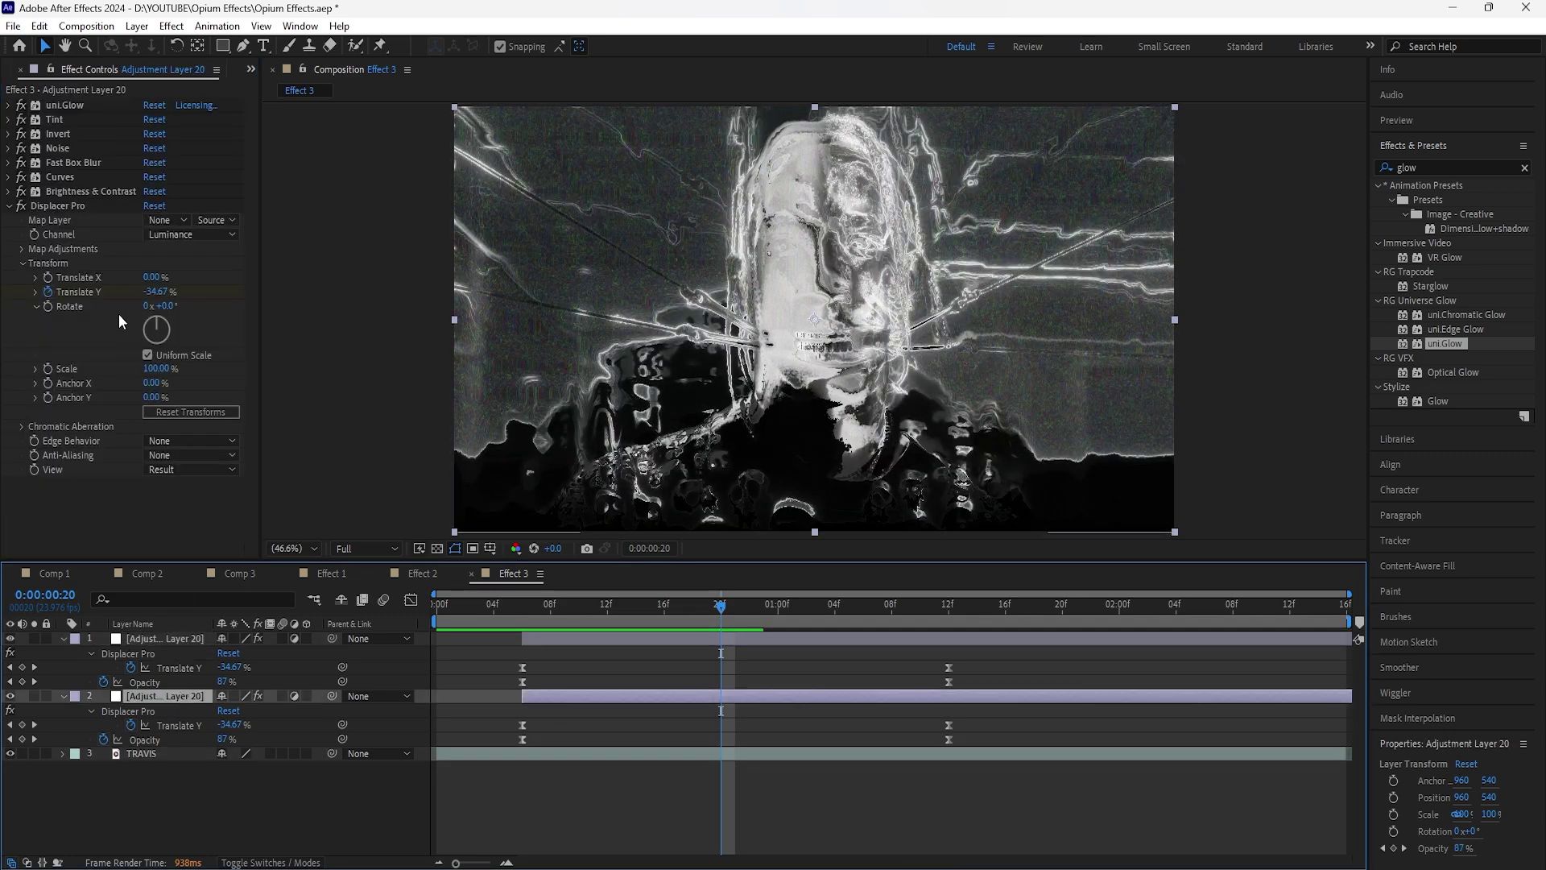
pyautogui.click(172, 216)
pyautogui.click(234, 301)
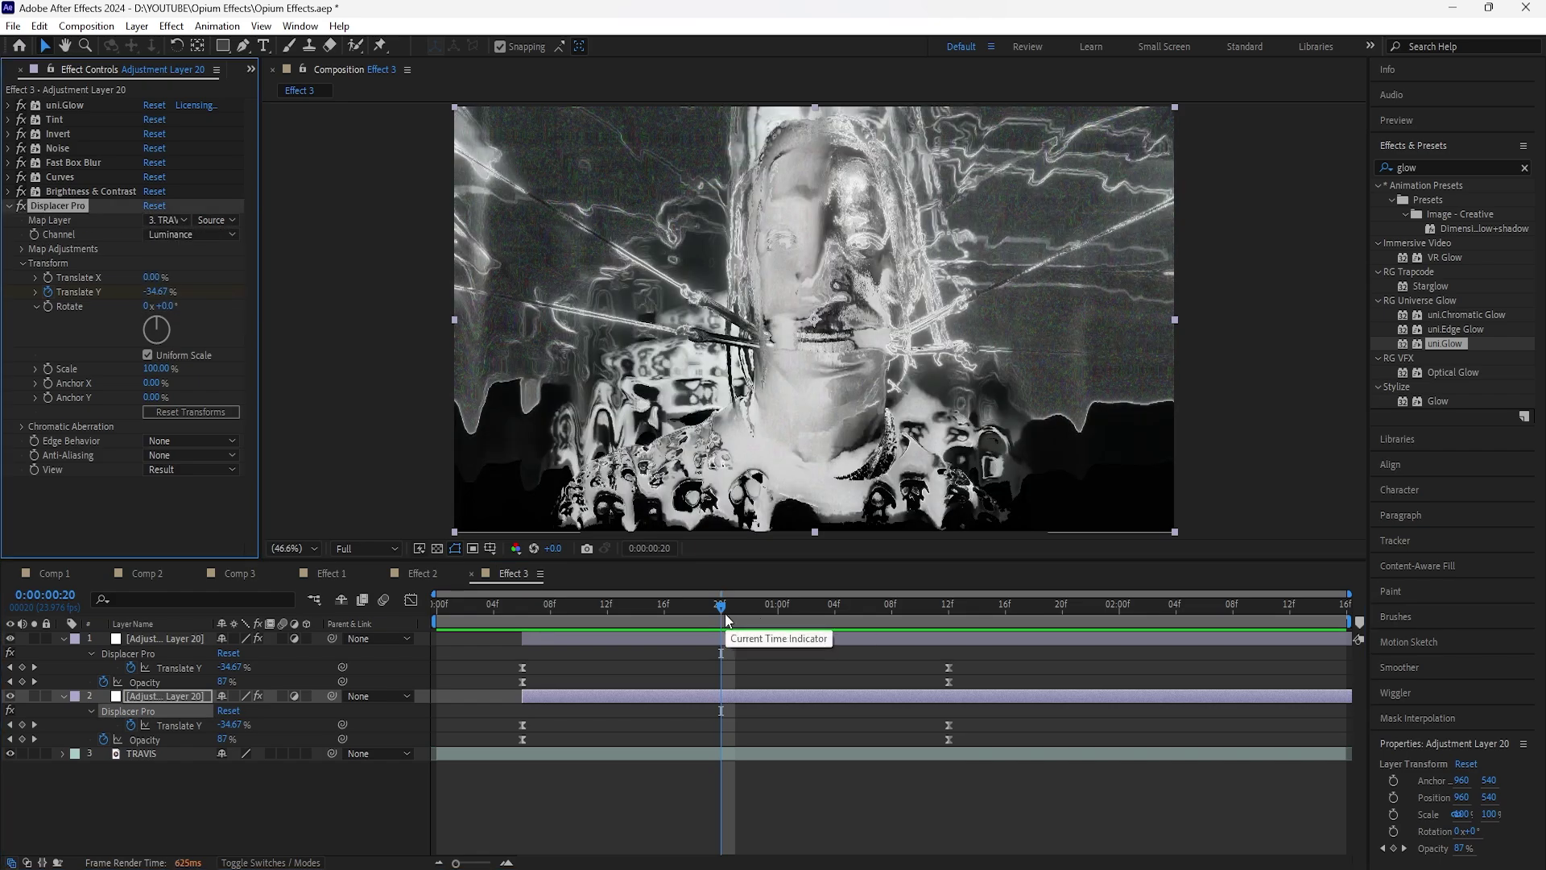
pyautogui.press('space')
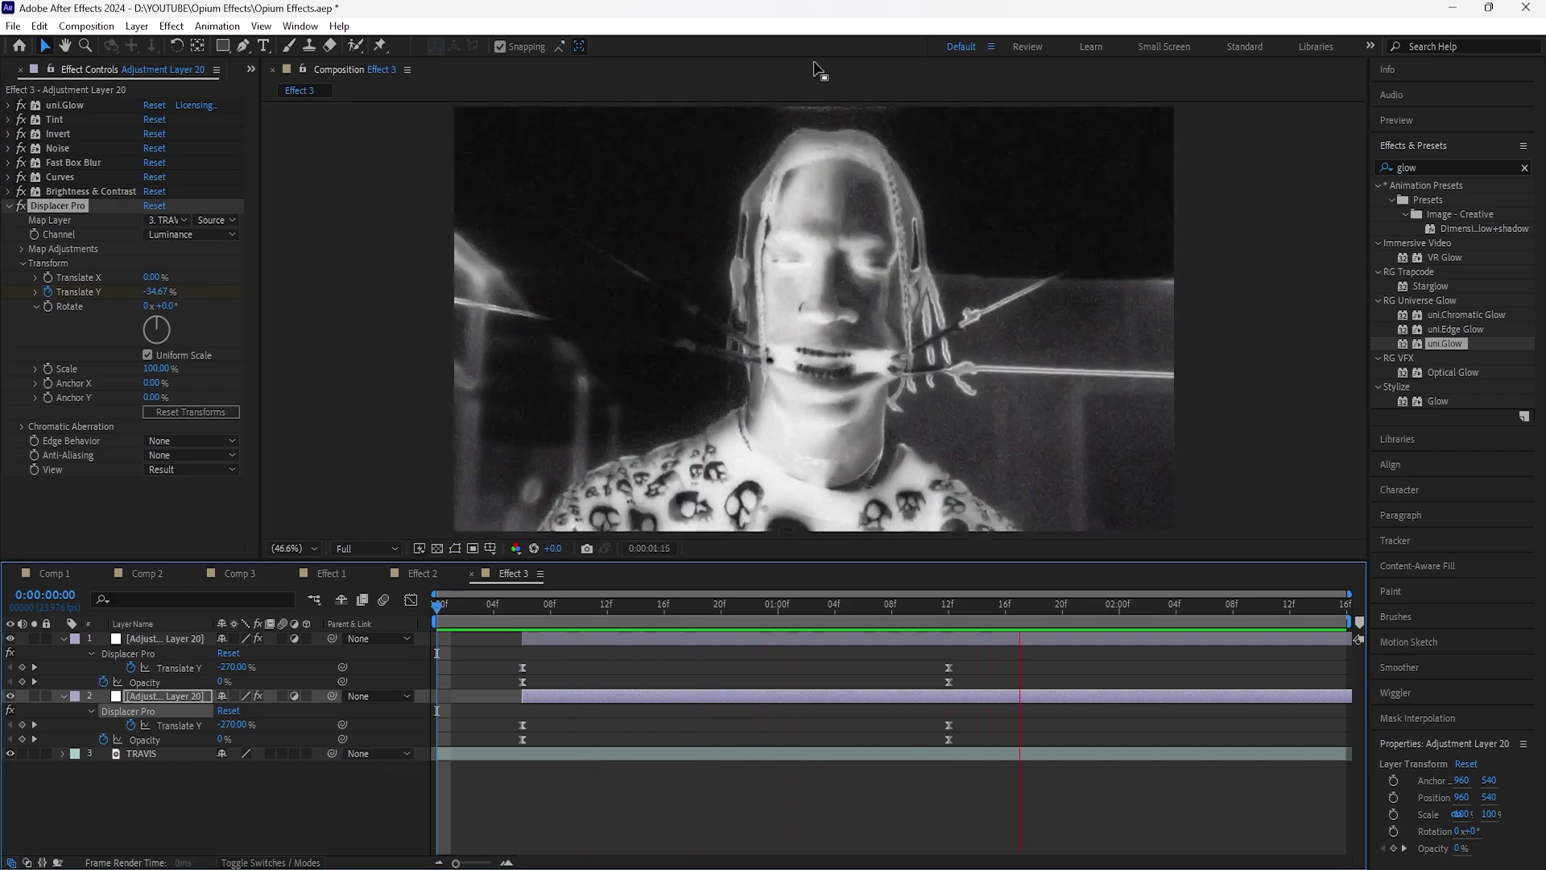